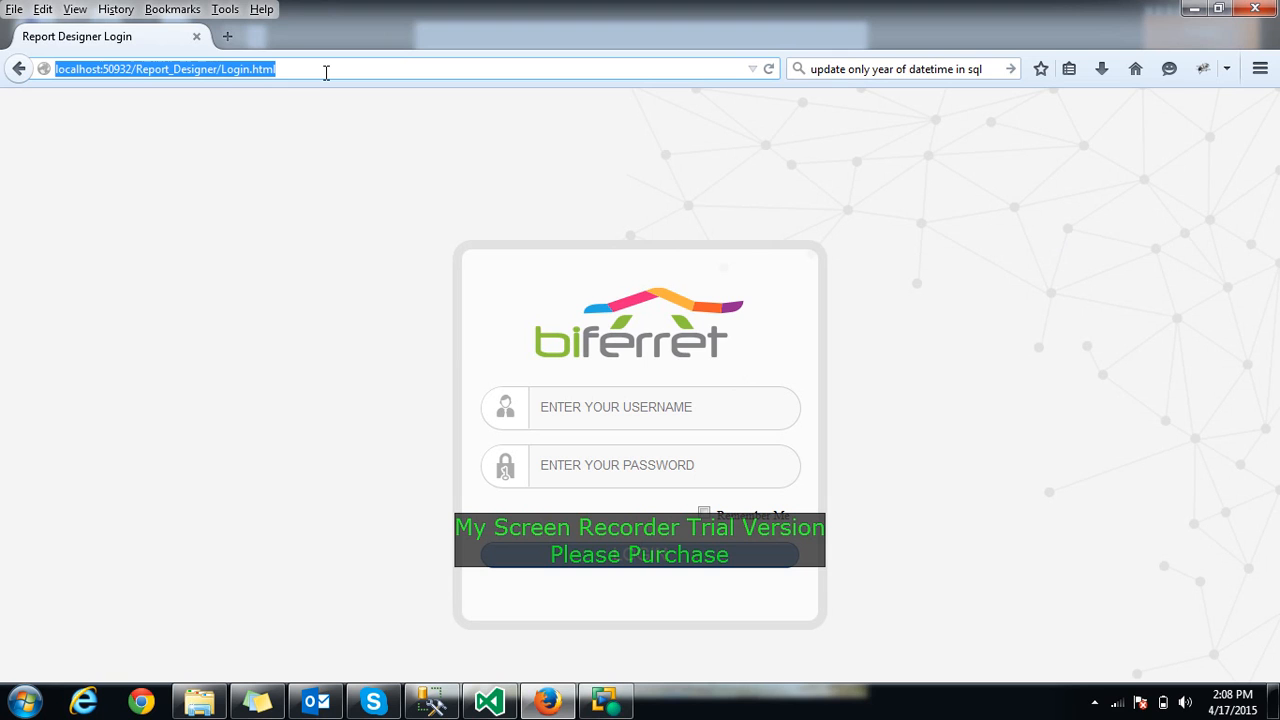
Load the Report Designer login page and log in with the saved Administrator username and account password
key("Return")
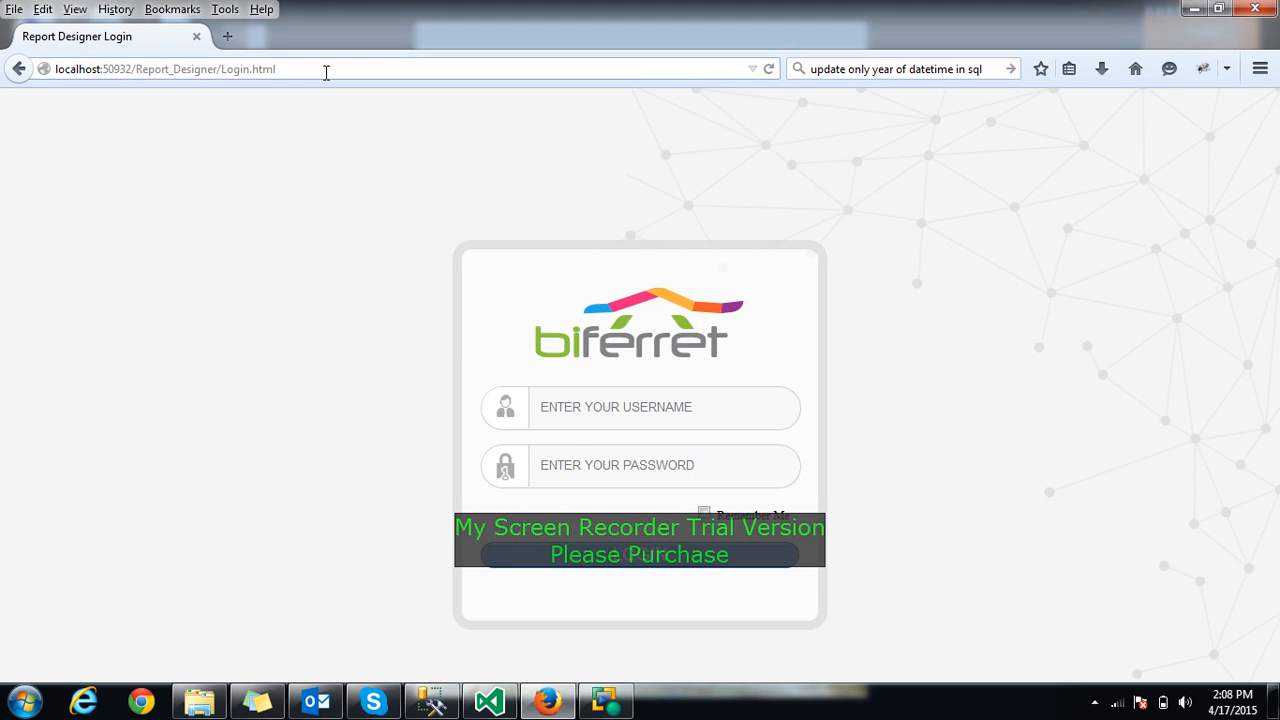
left_click(567, 413)
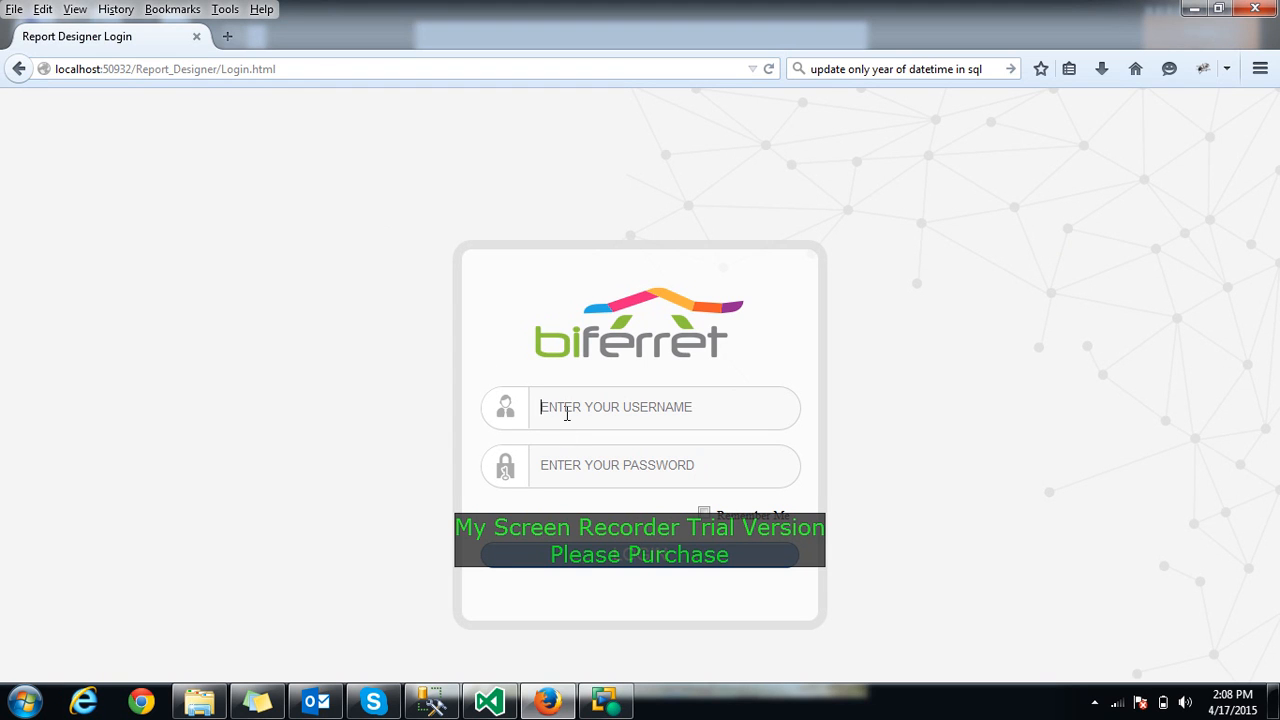
type("ad")
key("Down")
key("Return")
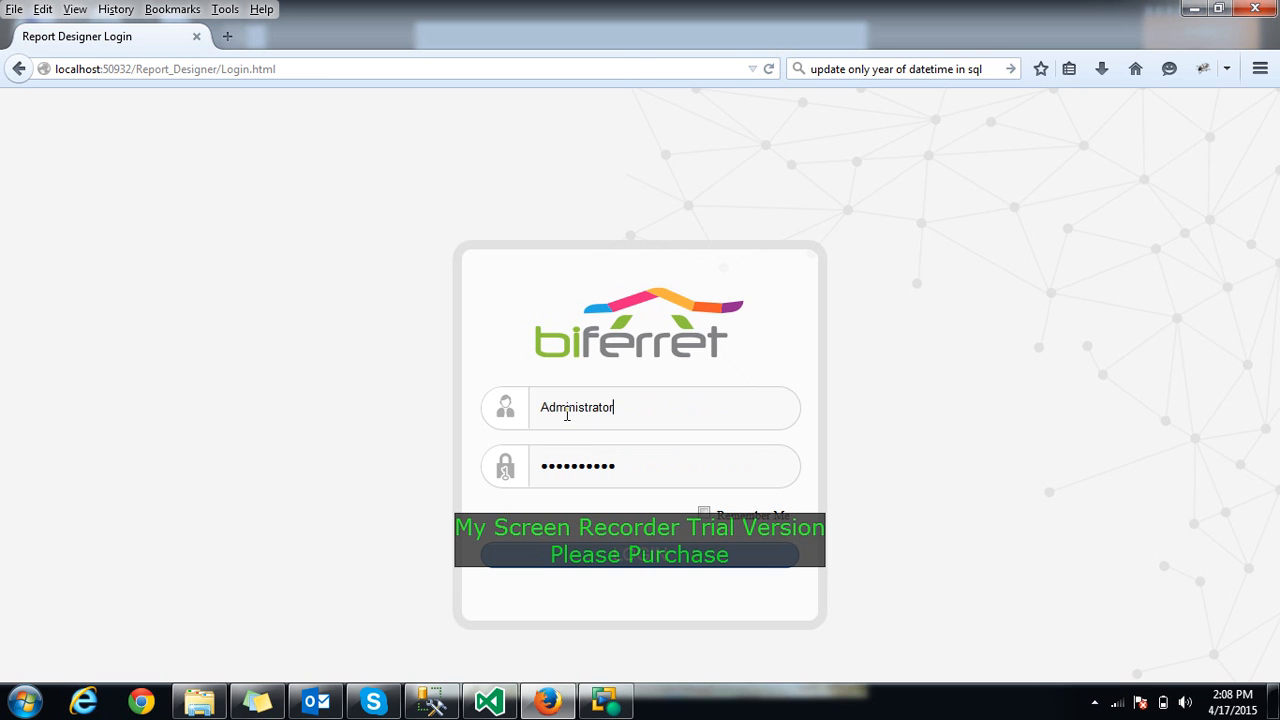
key("Return")
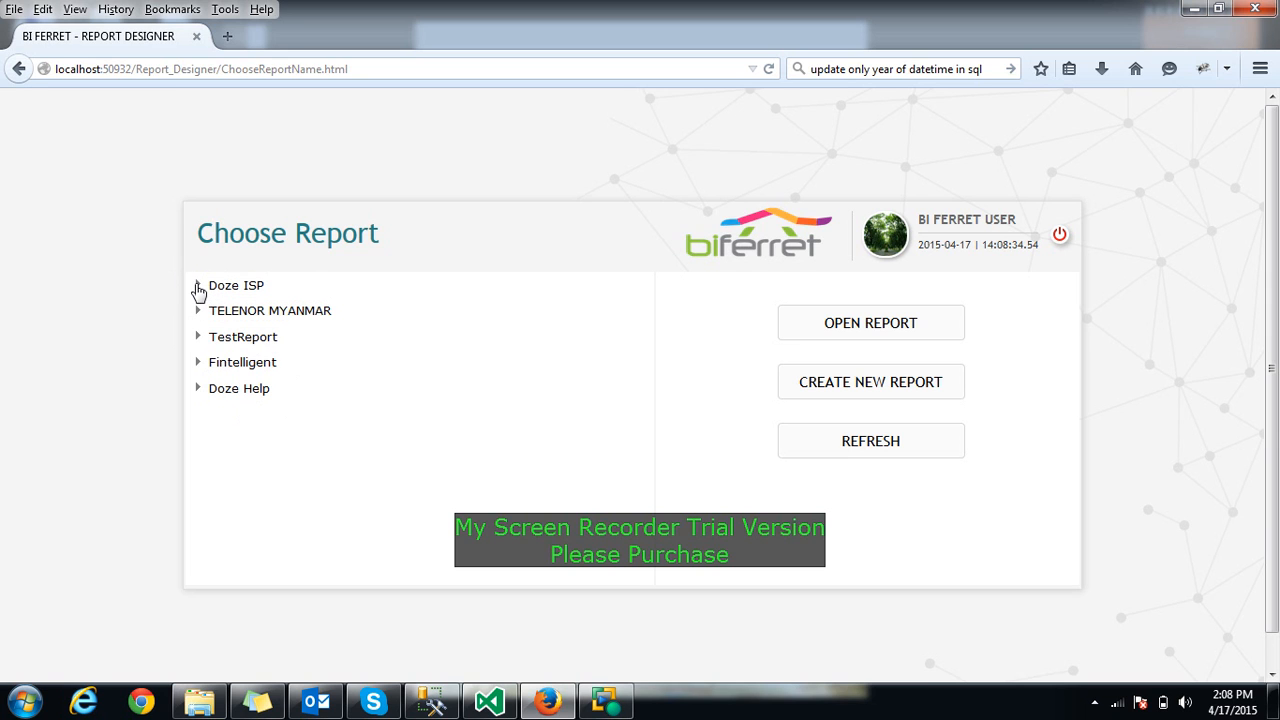
Examine the reports contained in the Doze ISP folder, then collapse the folder
left_click(198, 287)
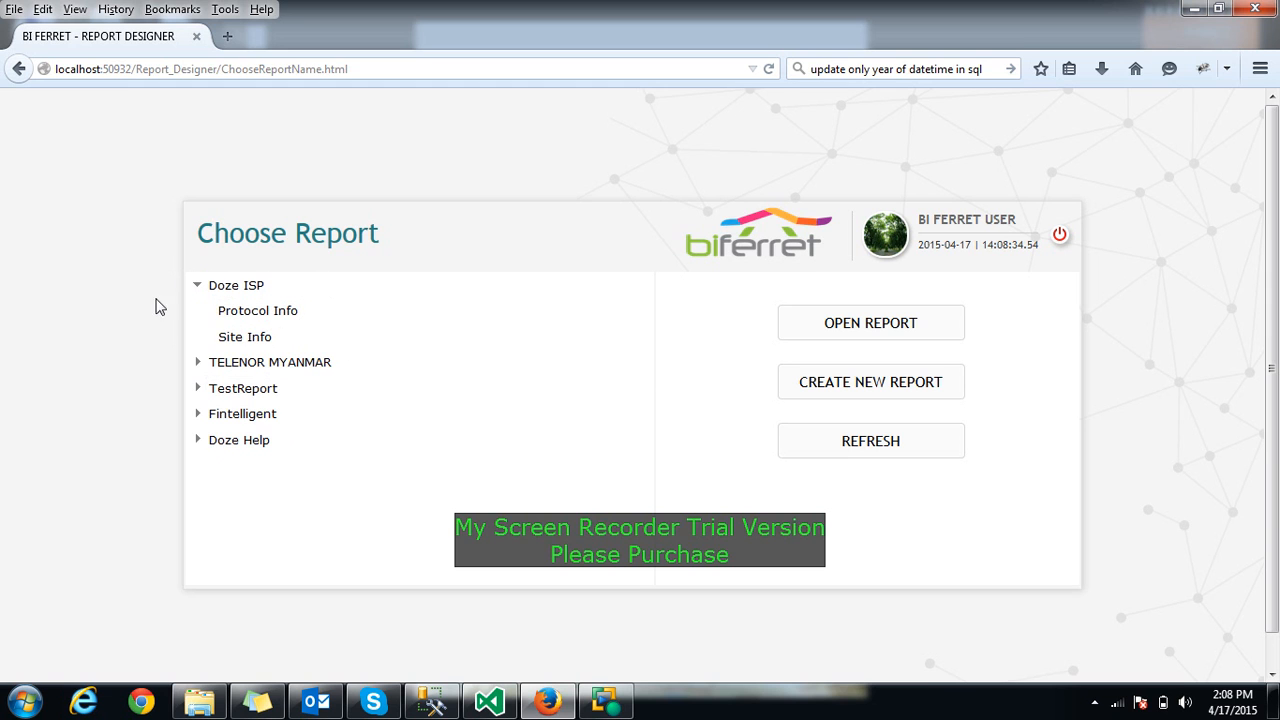
left_click(199, 288)
left_click(199, 288)
left_click(198, 288)
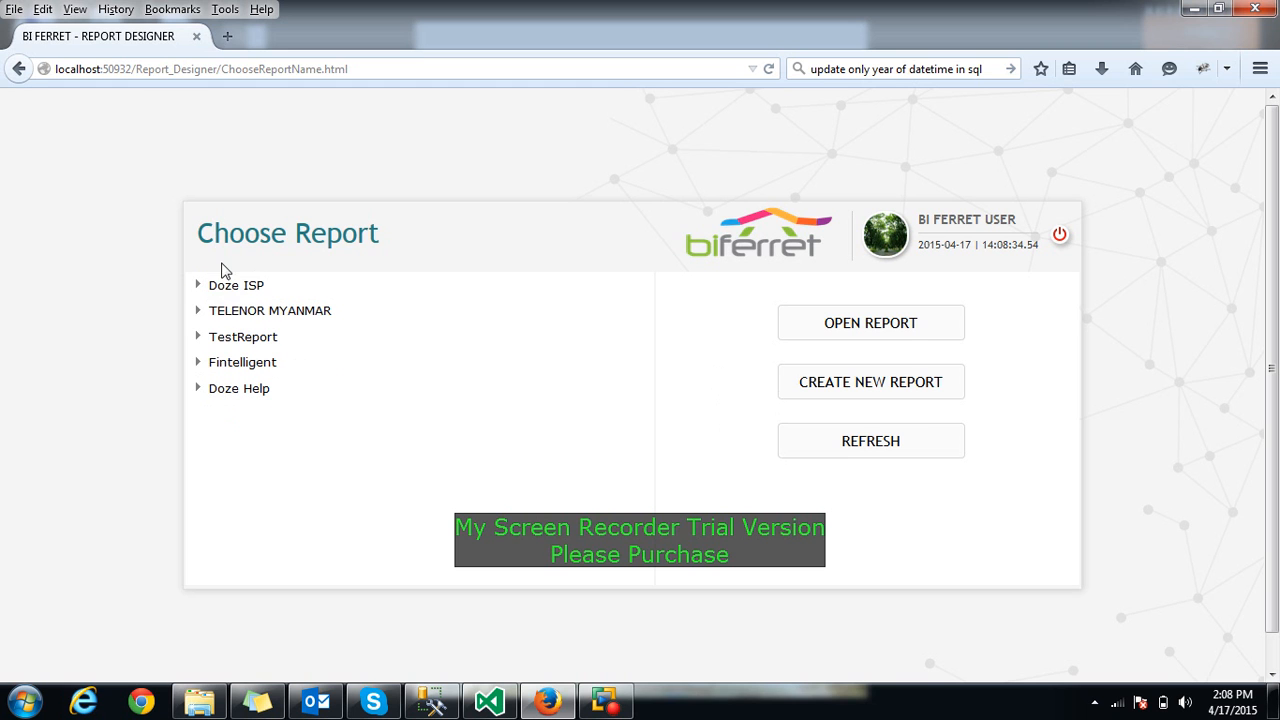
left_click(228, 289)
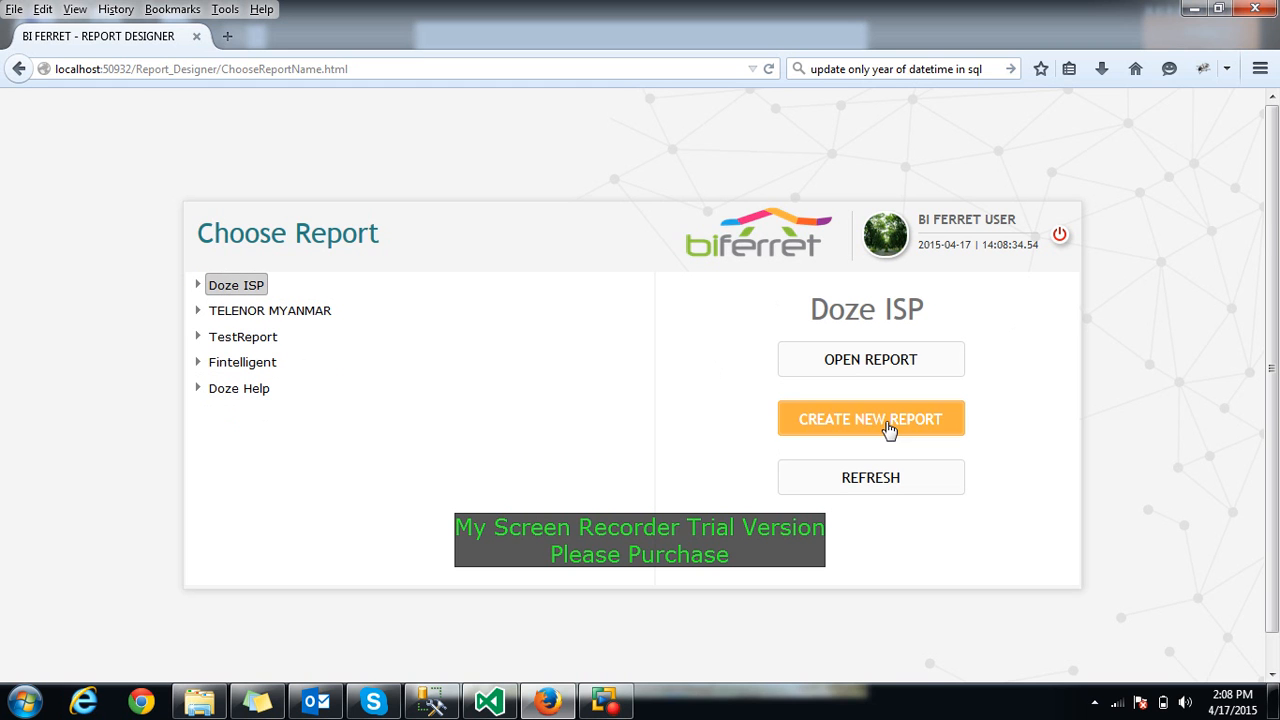
left_click(888, 425)
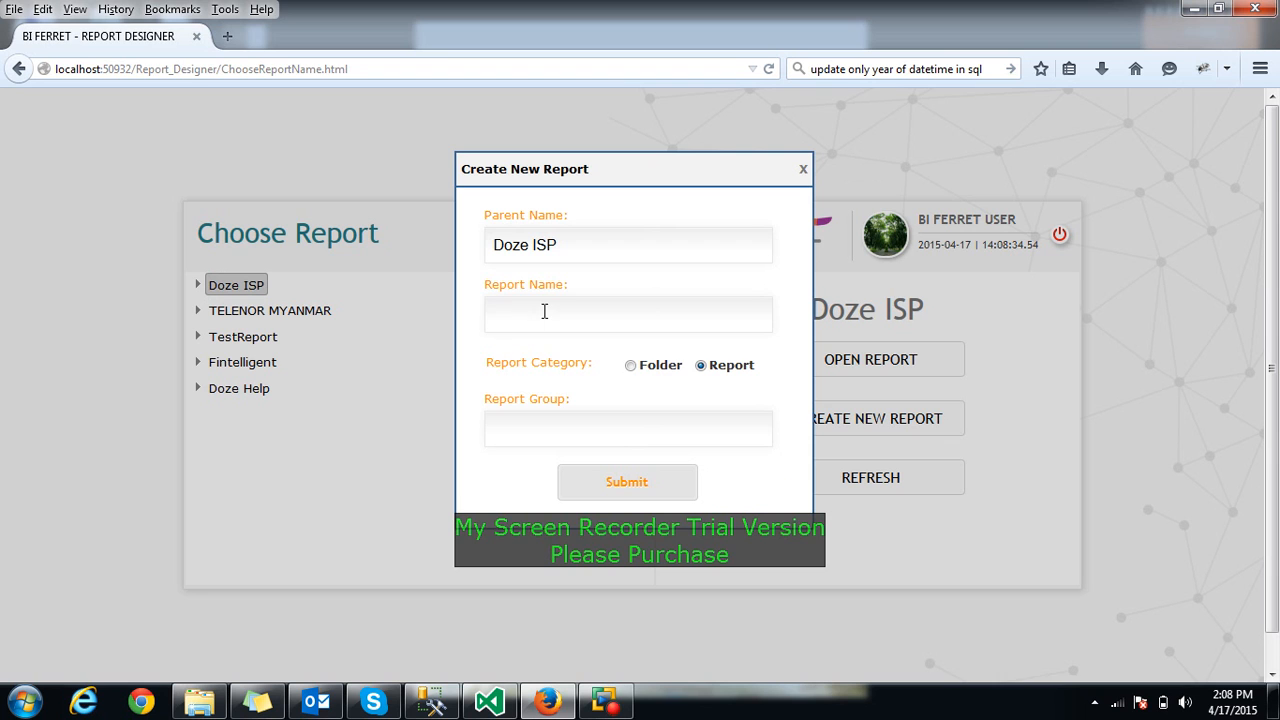
left_click(544, 311)
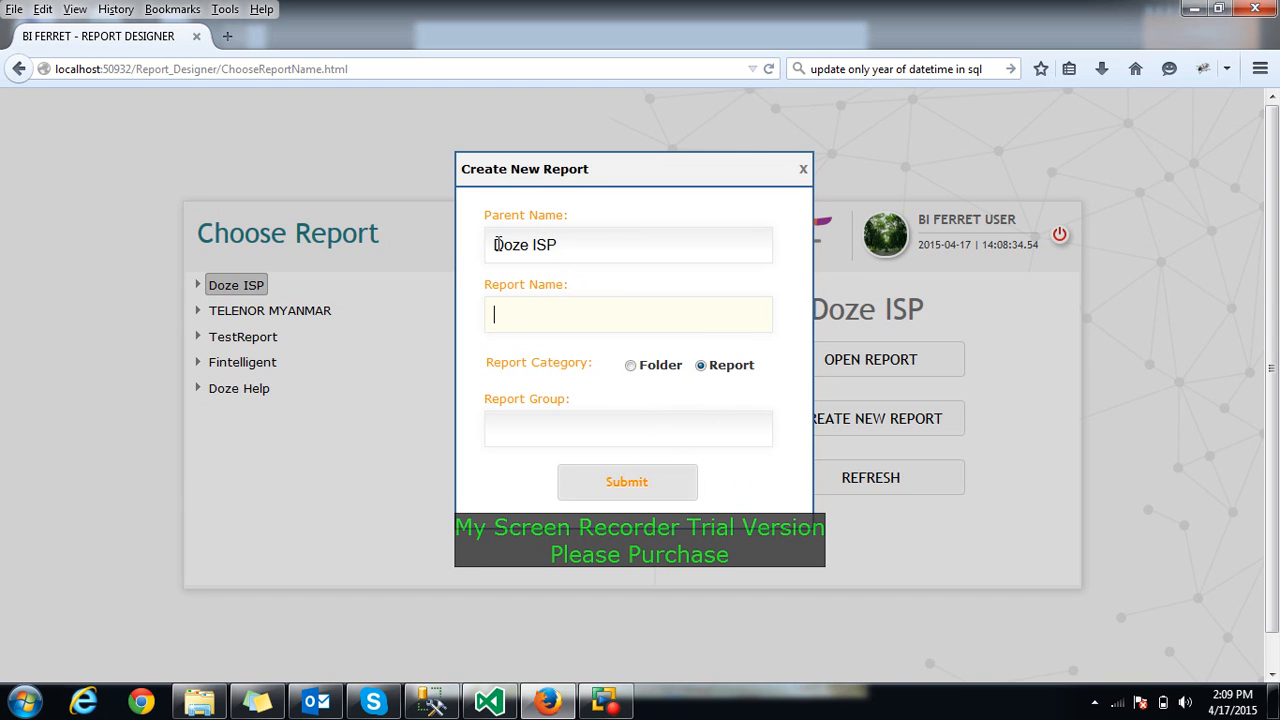
left_click_drag(491, 246, 560, 244)
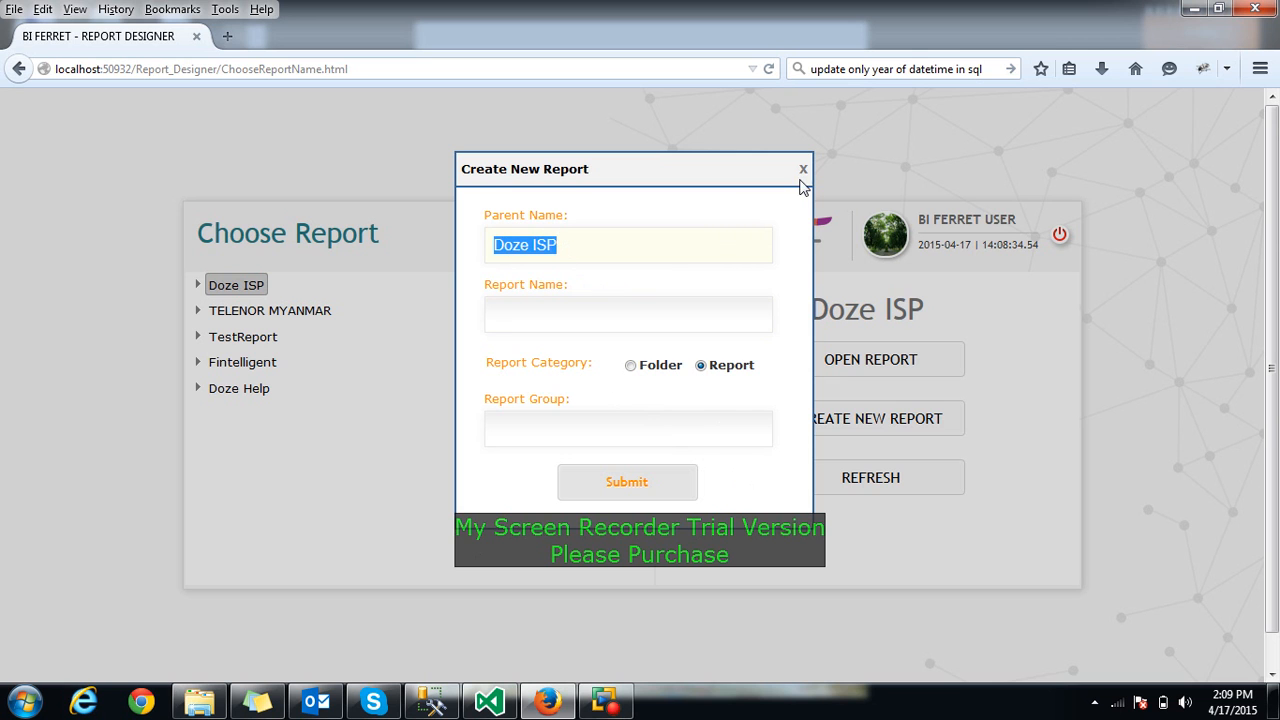
left_click(803, 171)
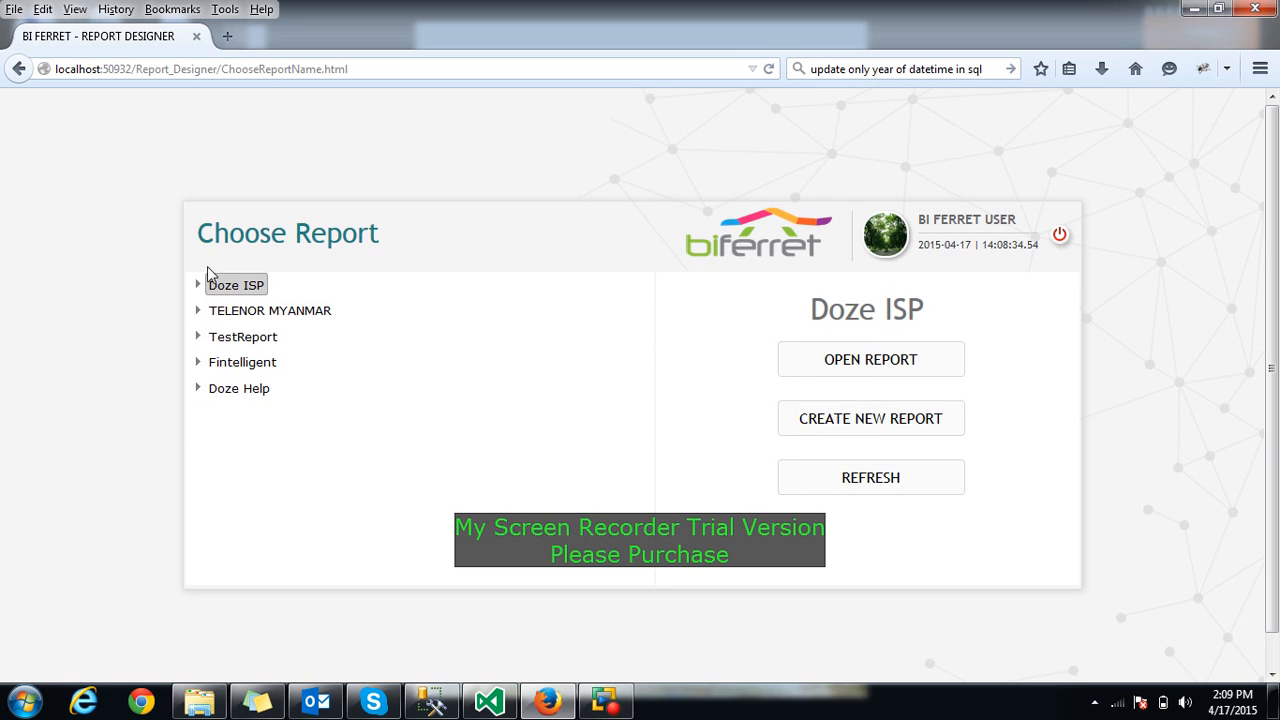
Create a folder named SampleFolder under Root with the report group "sample group"
left_click(369, 414)
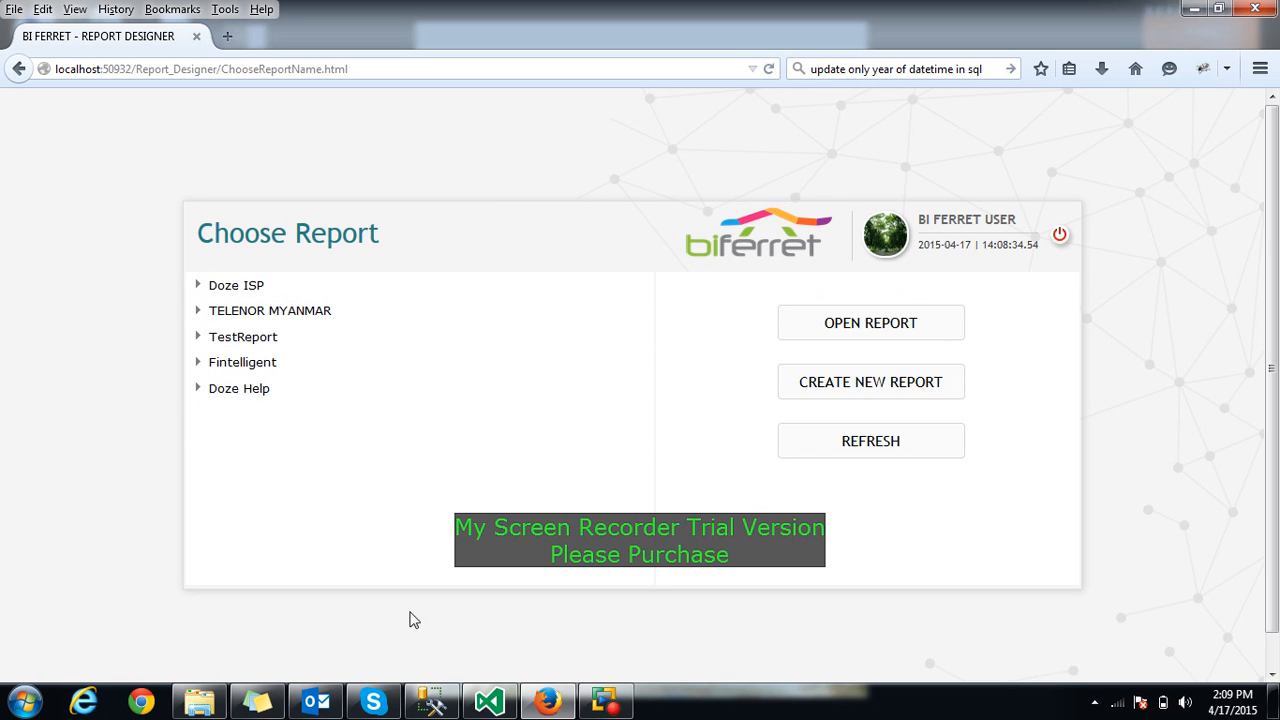
left_click(840, 398)
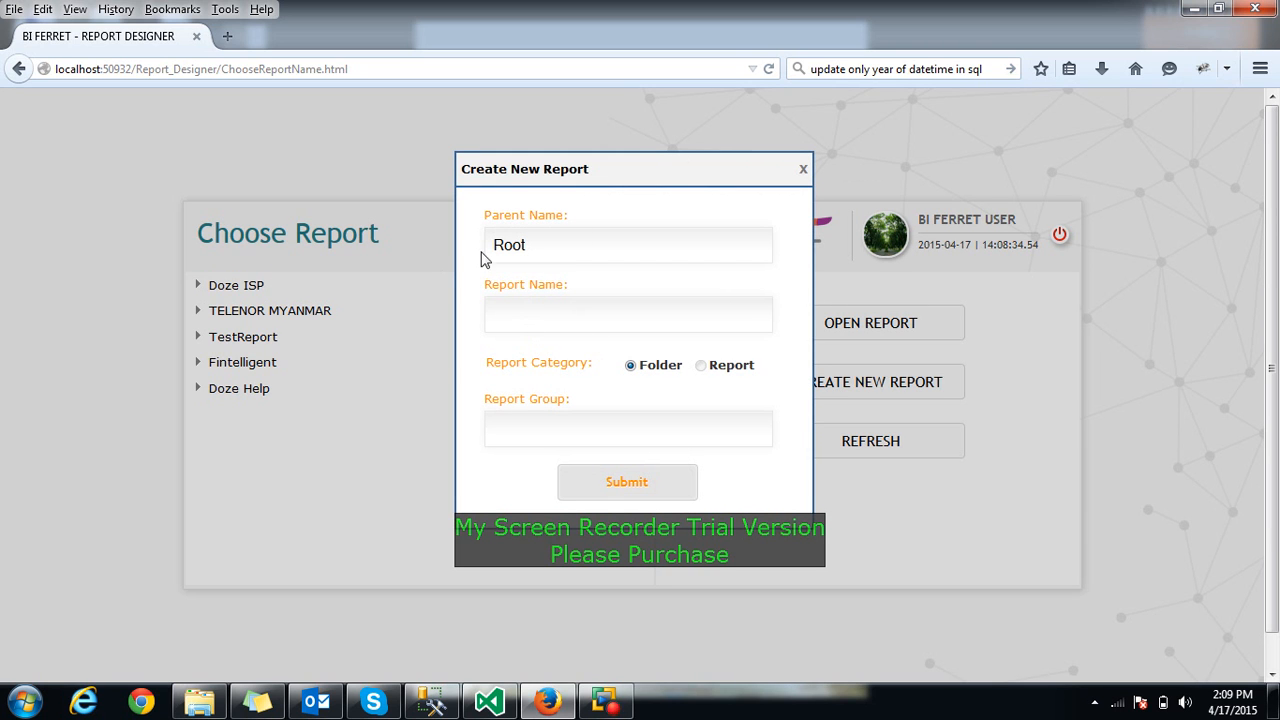
left_click(553, 324)
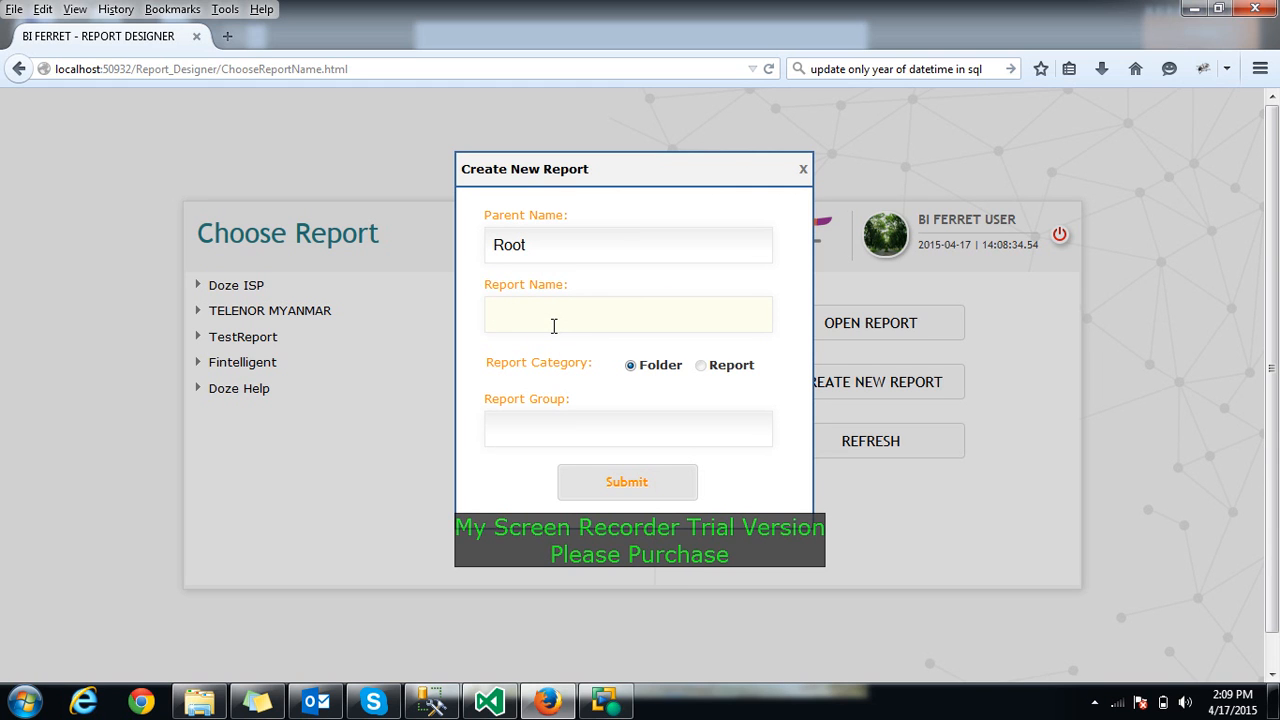
type("SampleFolder")
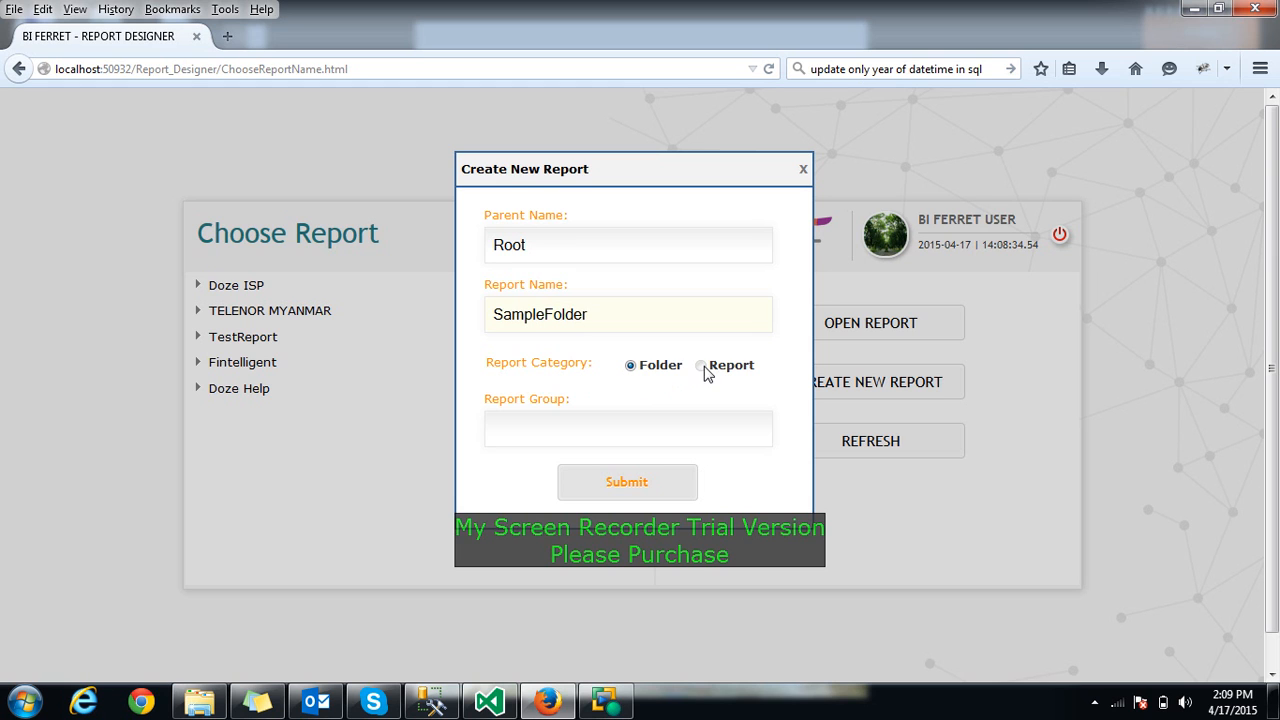
double_click(675, 366)
left_click(567, 433)
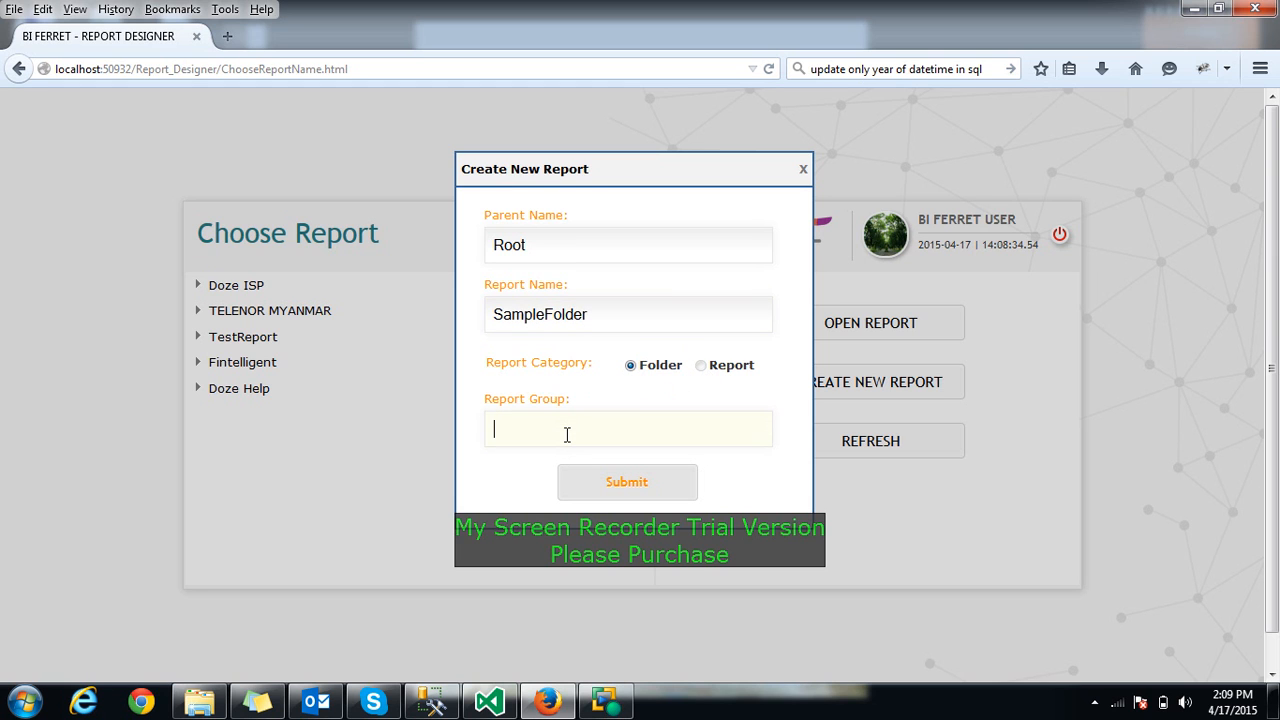
type("sample group")
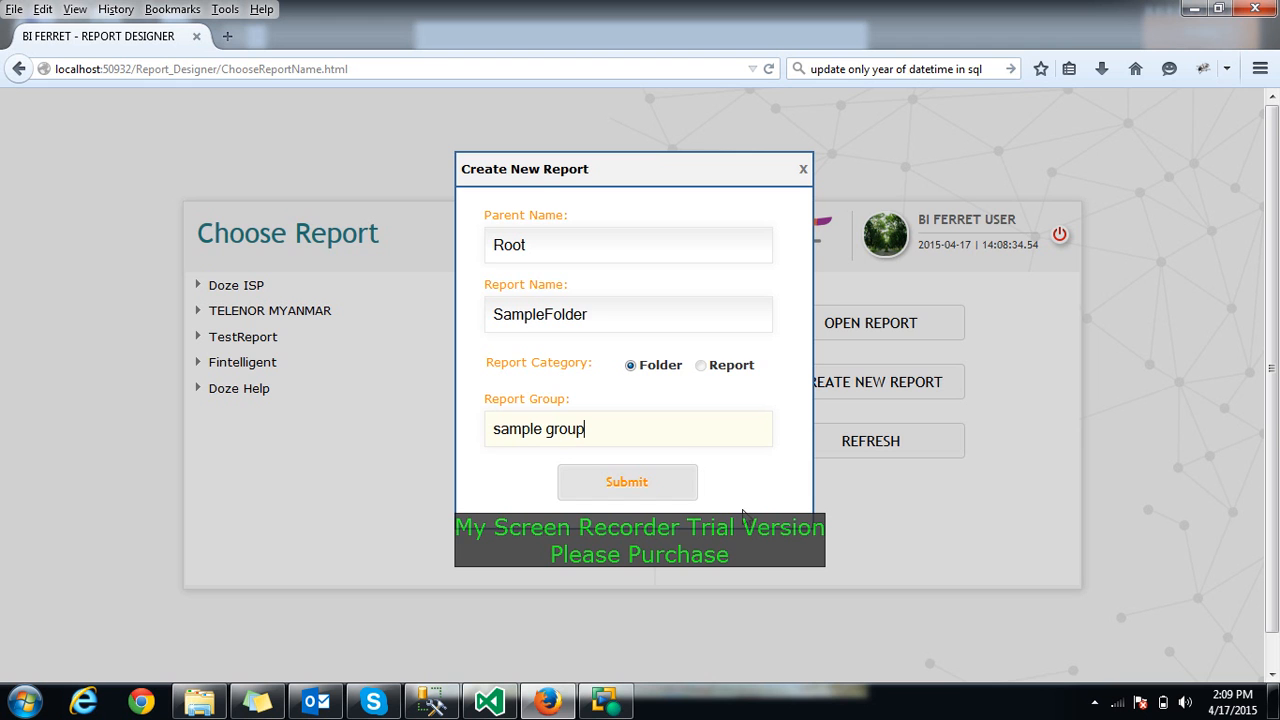
left_click(646, 481)
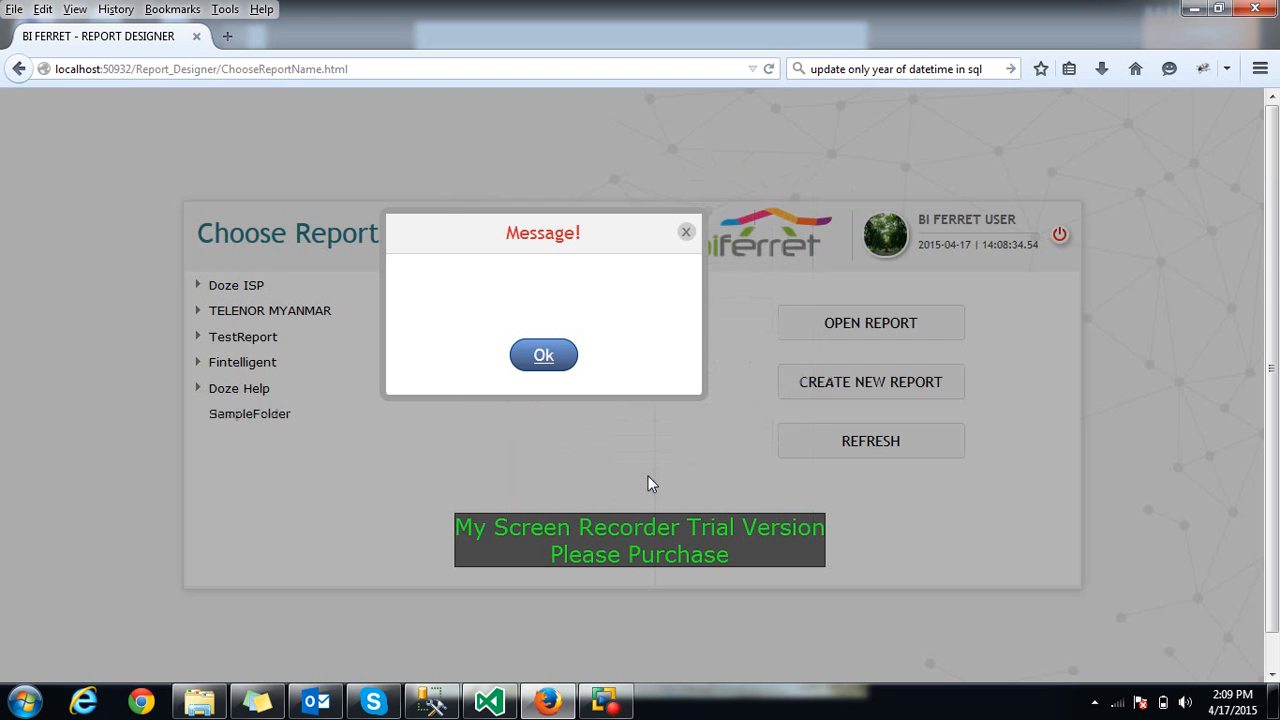
left_click(570, 362)
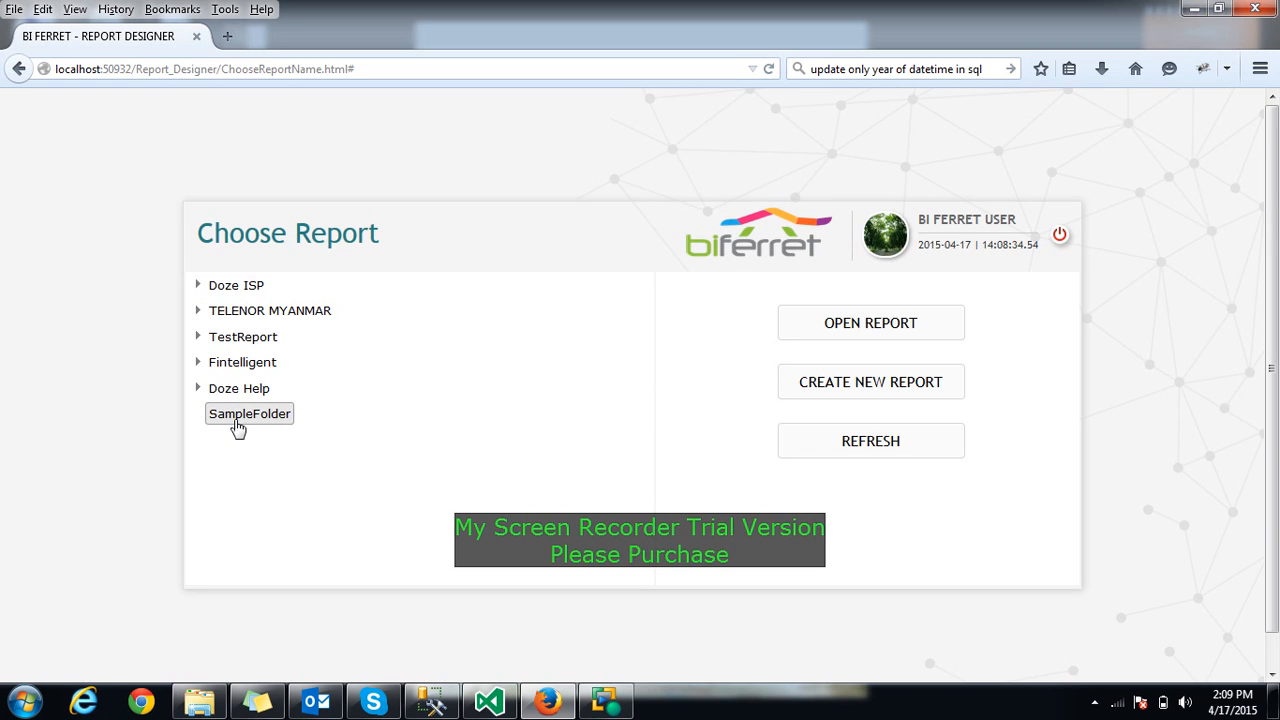
Create a report named SampleReport inside SampleFolder with the report group "sample"
left_click(236, 420)
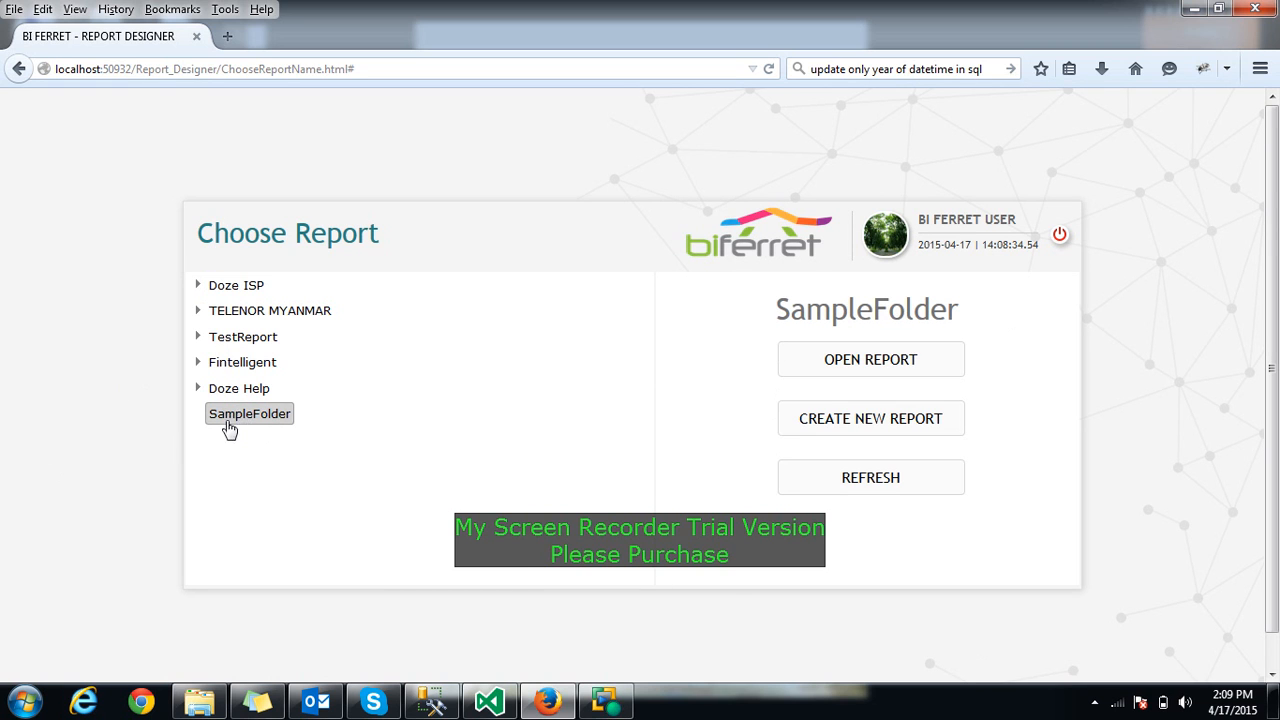
left_click(895, 414)
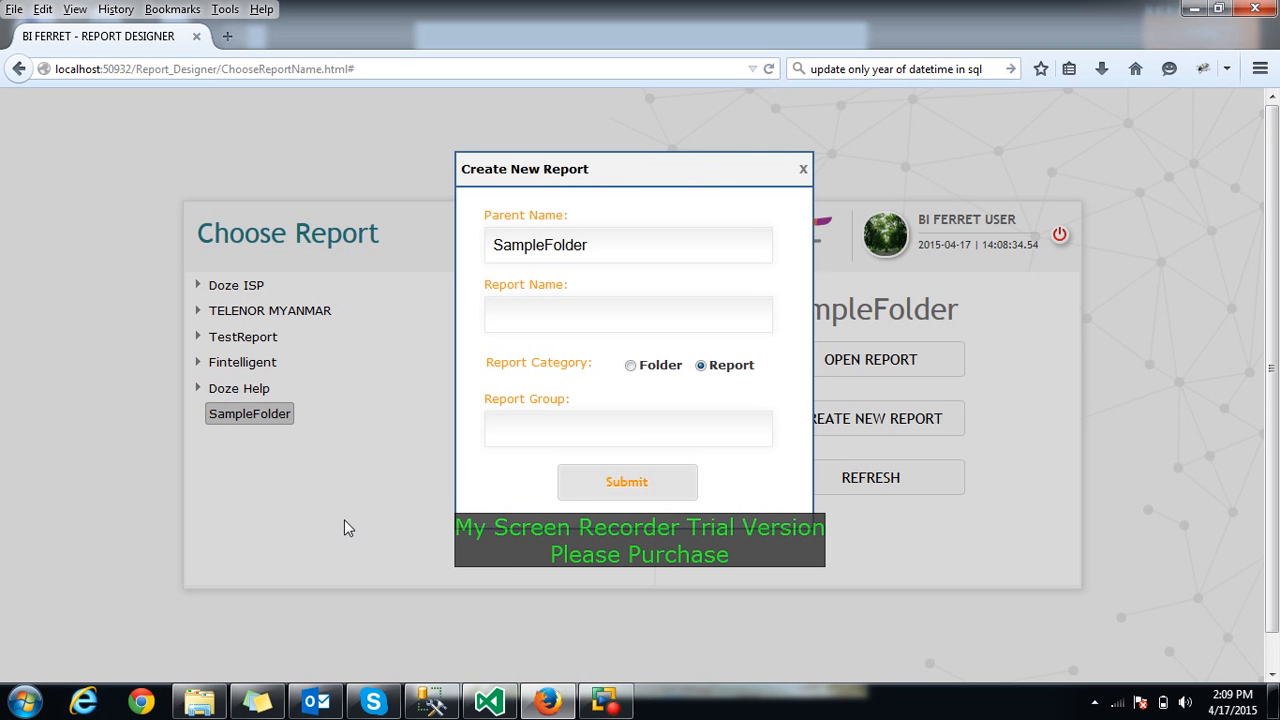
left_click(522, 325)
type("sa")
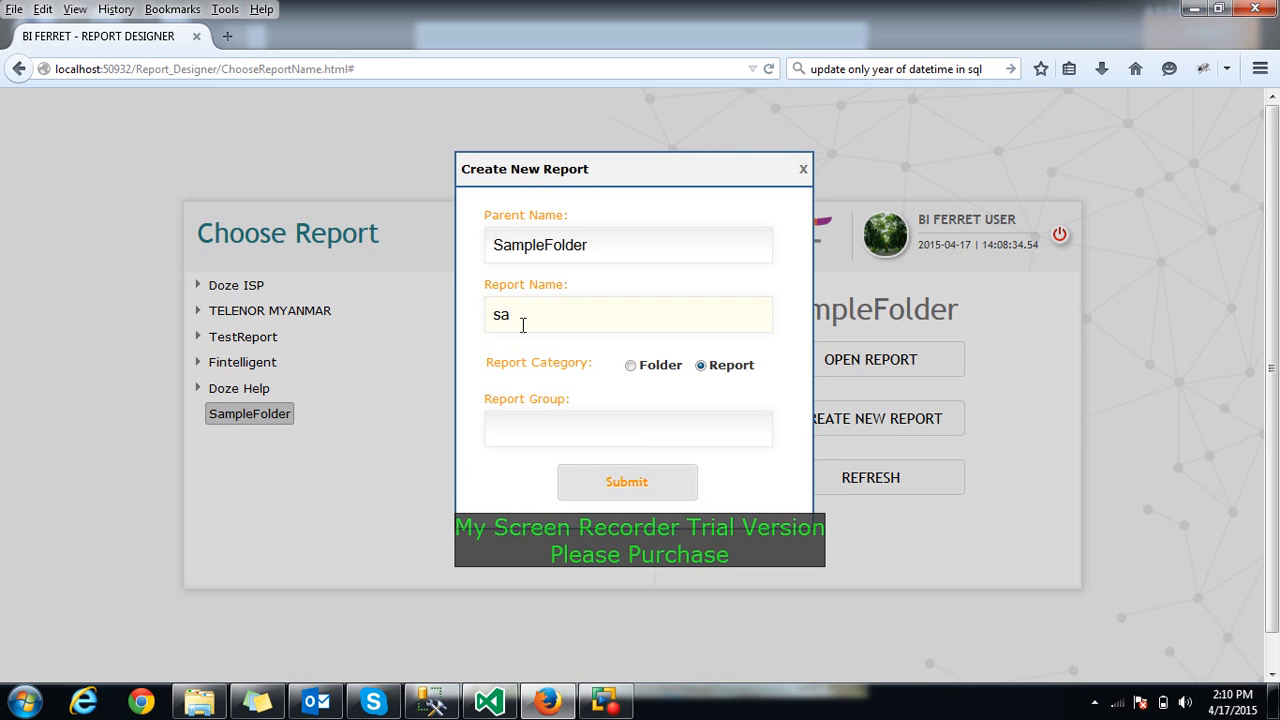
type("mple")
key("Home")
key("Delete")
type("SampleReport")
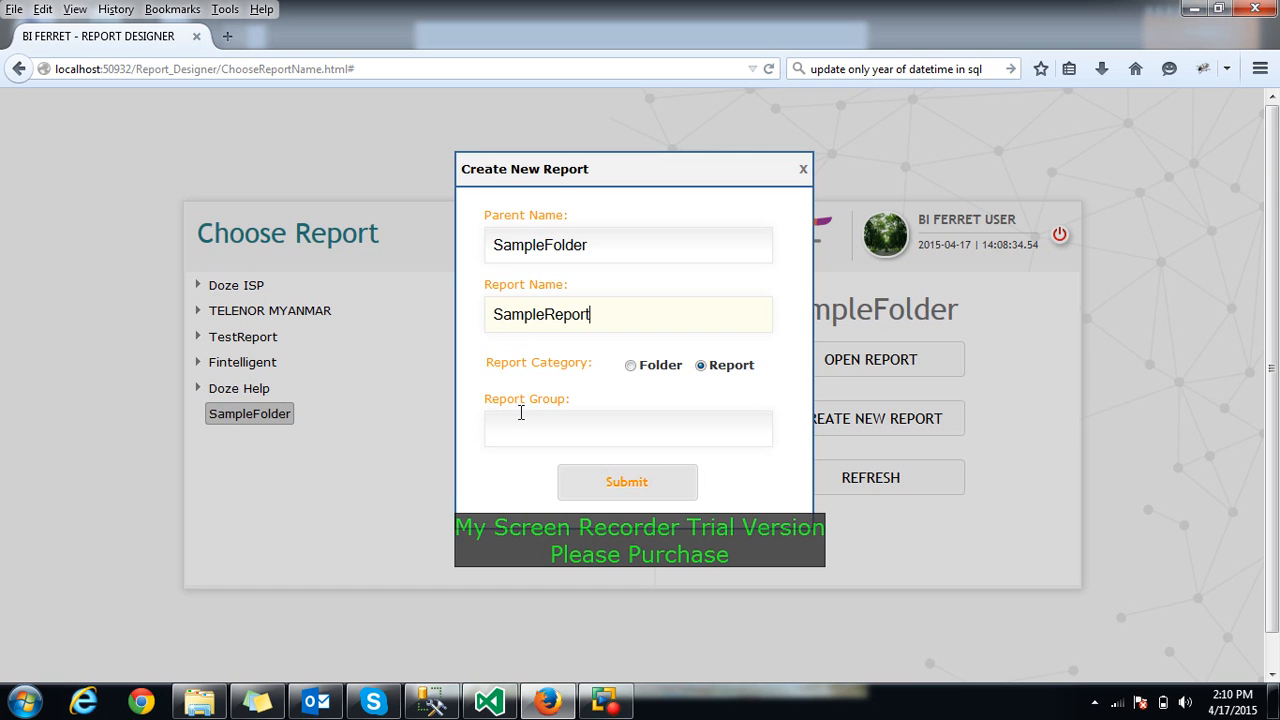
left_click(528, 428)
type("sample")
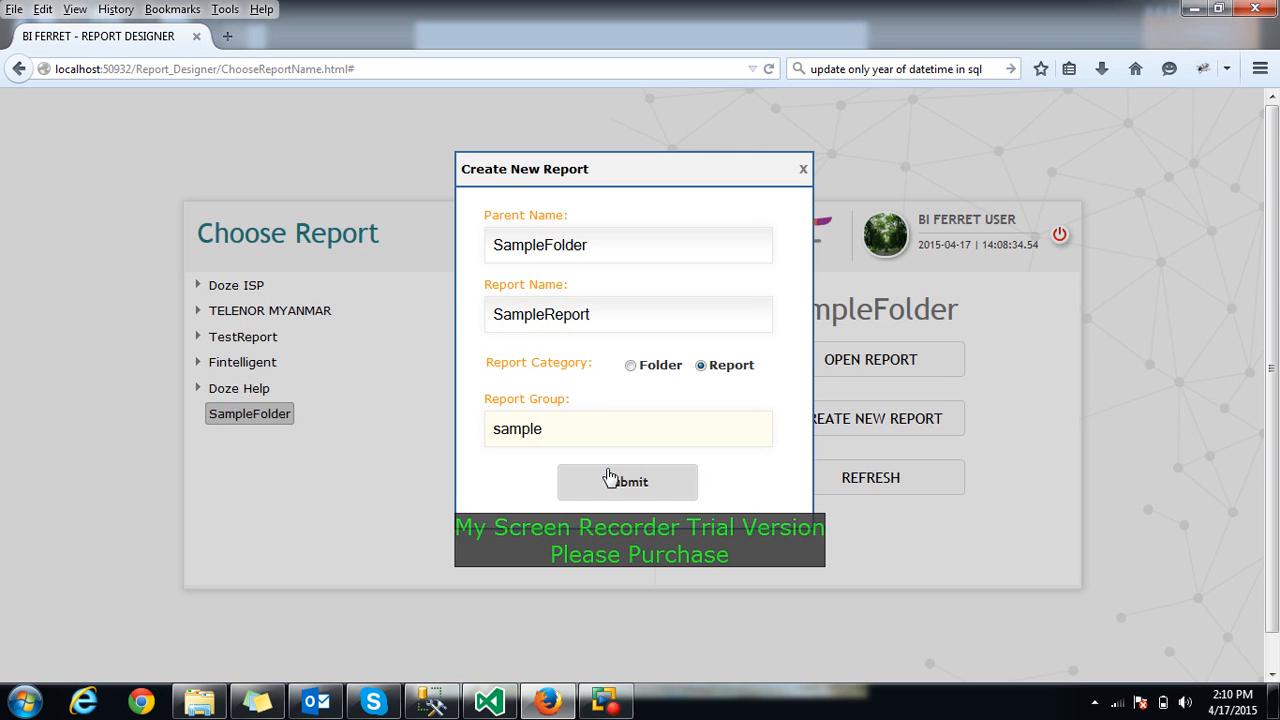
left_click(610, 478)
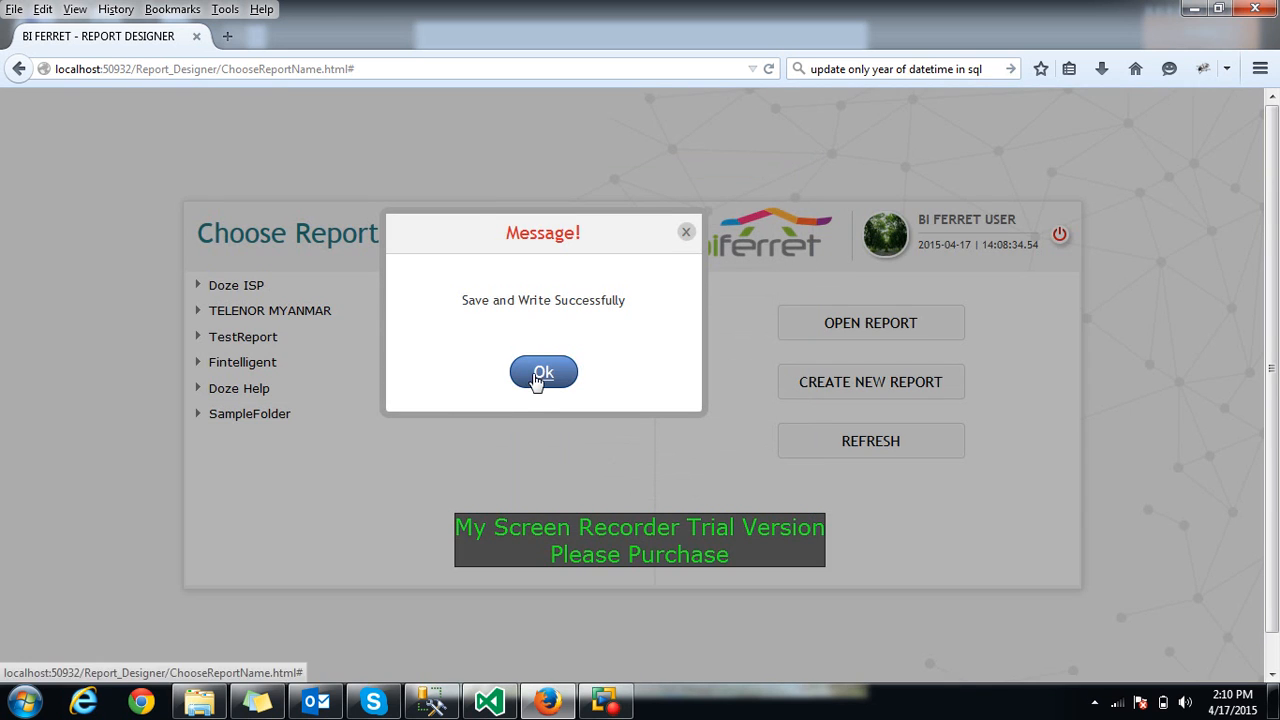
left_click(541, 373)
Open SampleReport from SampleFolder in the designer and view the available templates
left_click(197, 413)
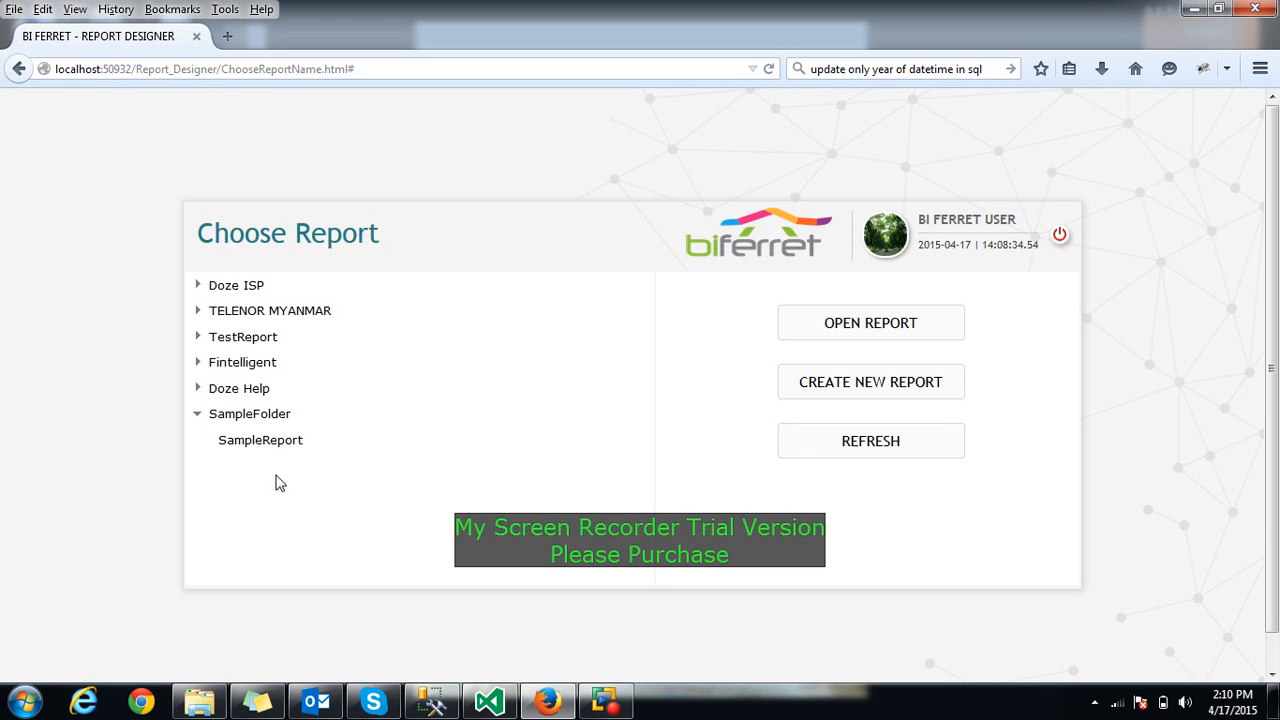
left_click(267, 439)
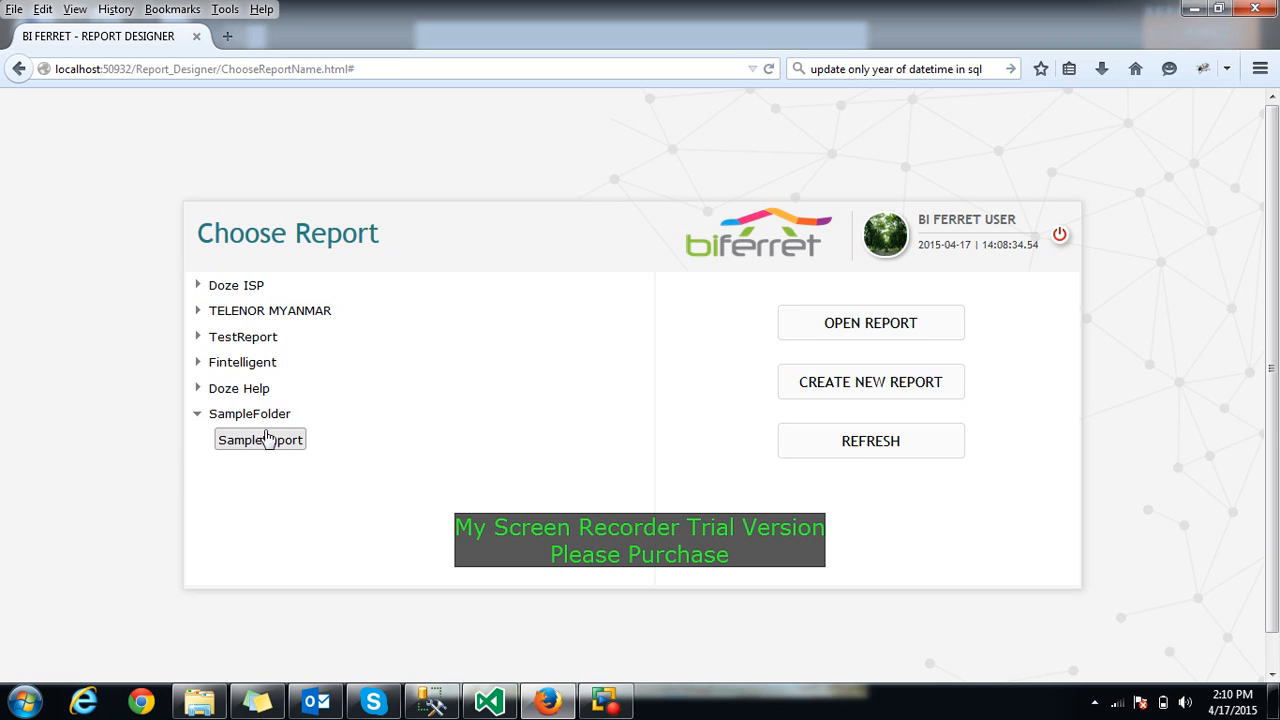
left_click(255, 452)
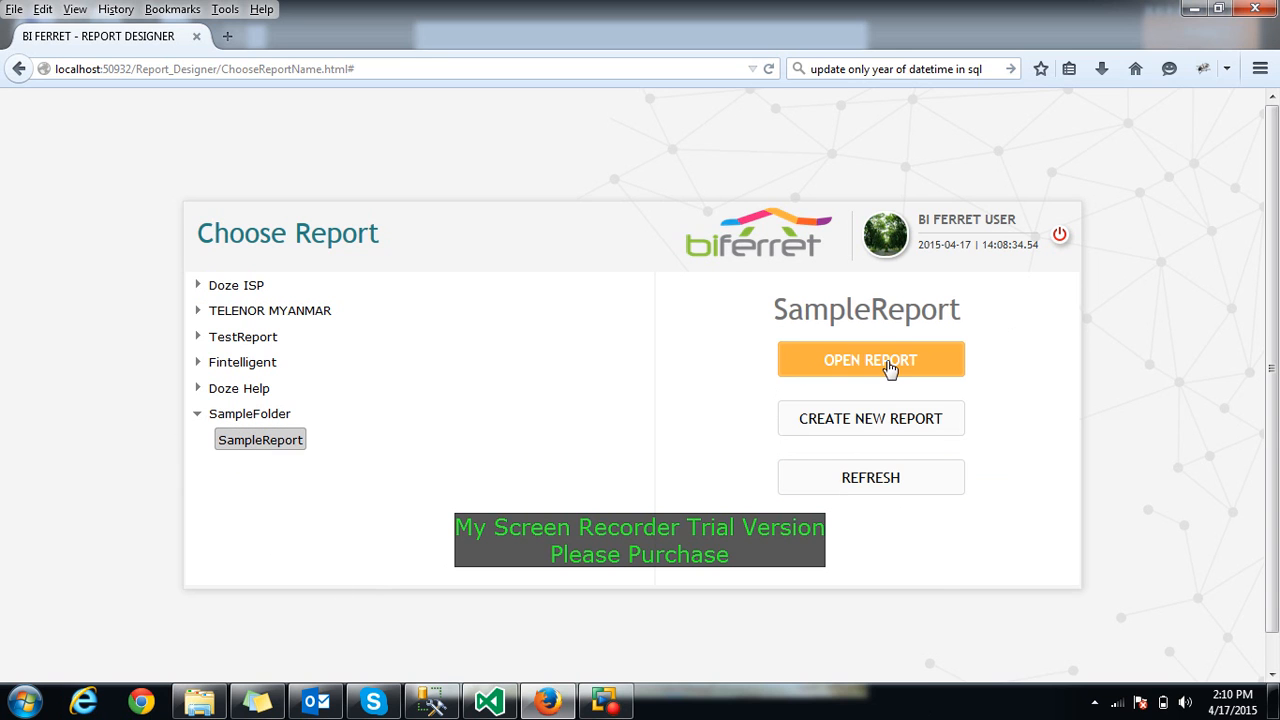
left_click(889, 366)
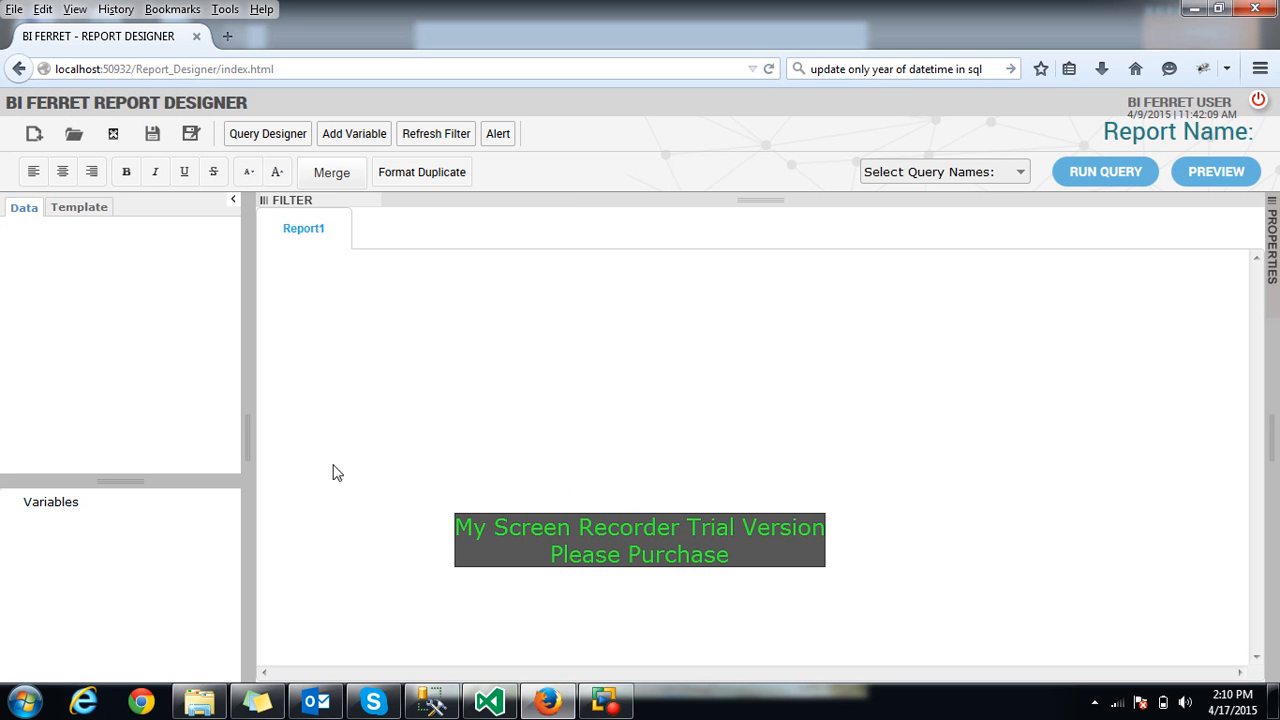
left_click(71, 216)
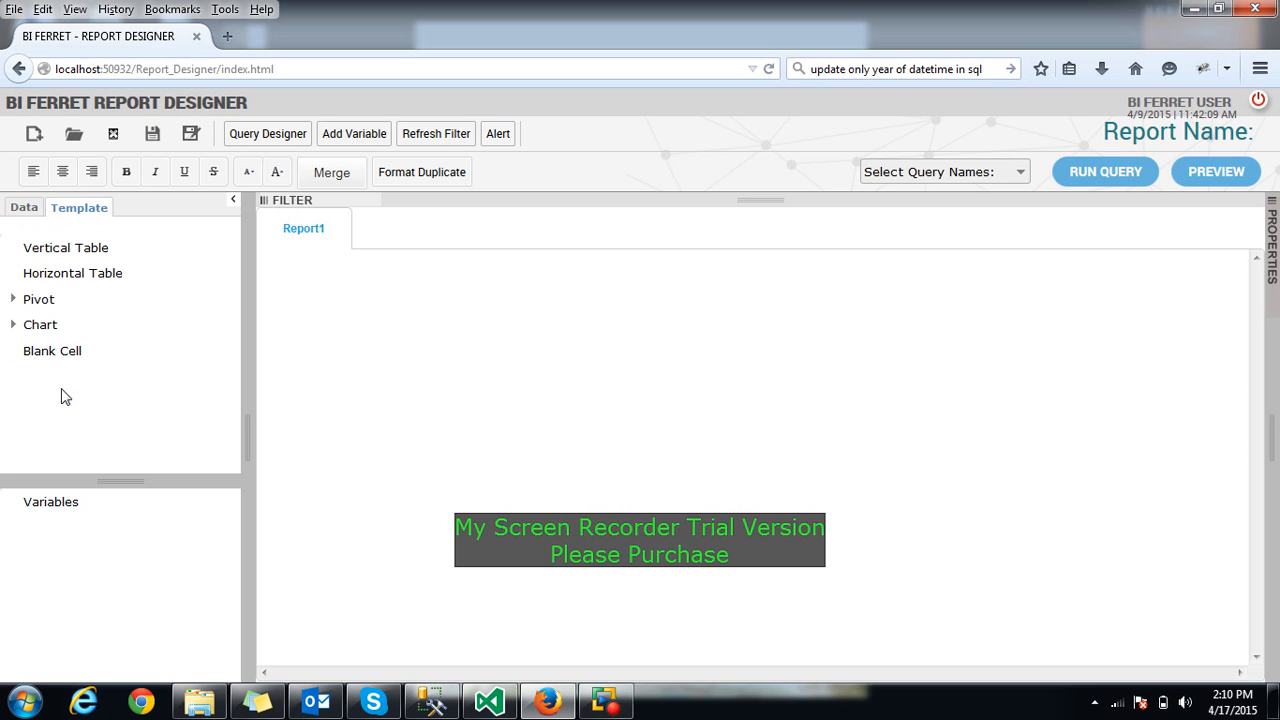
left_click(24, 210)
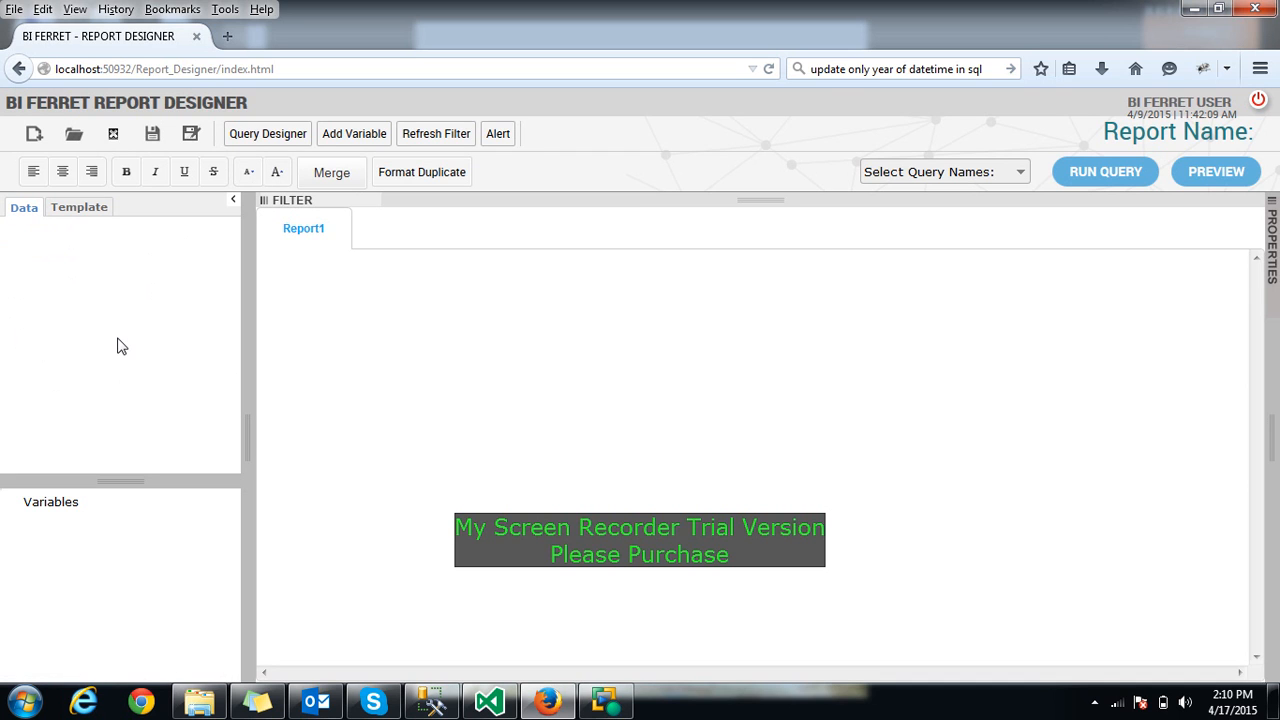
Create a query named Query1 for SampleReport using the global class ID NodeLogReport
left_click(258, 143)
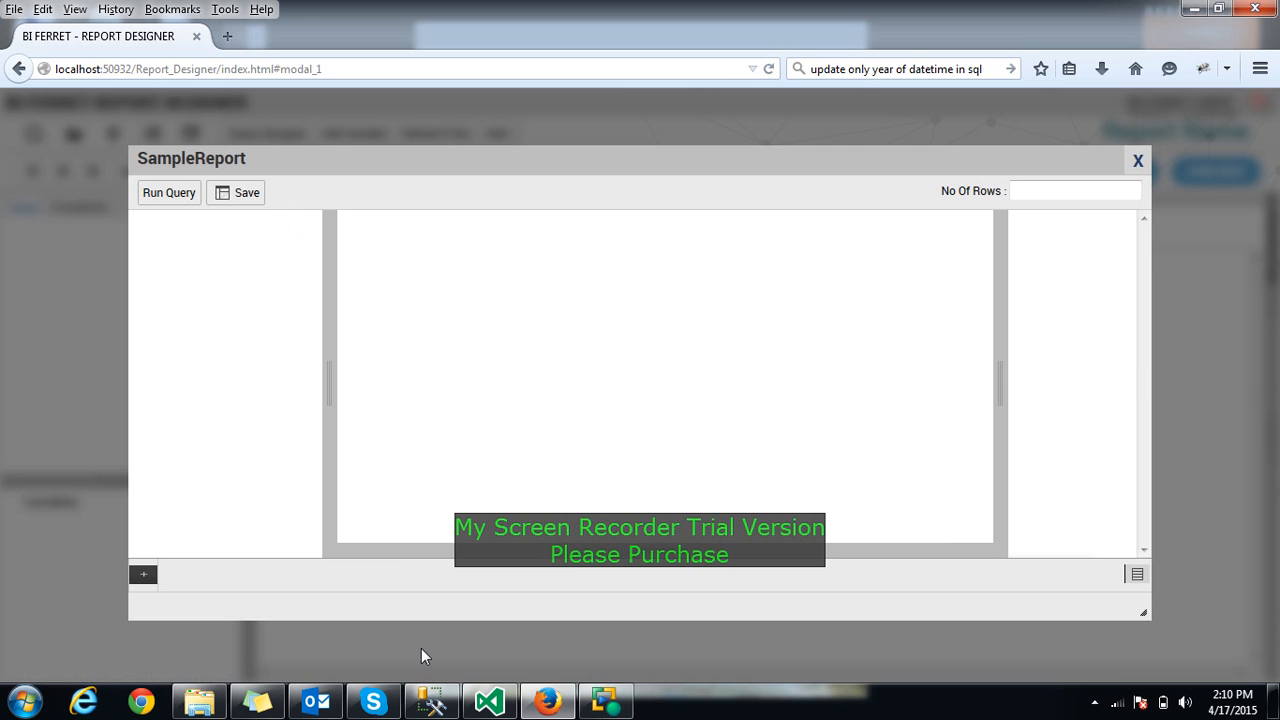
left_click(143, 578)
left_click(686, 252)
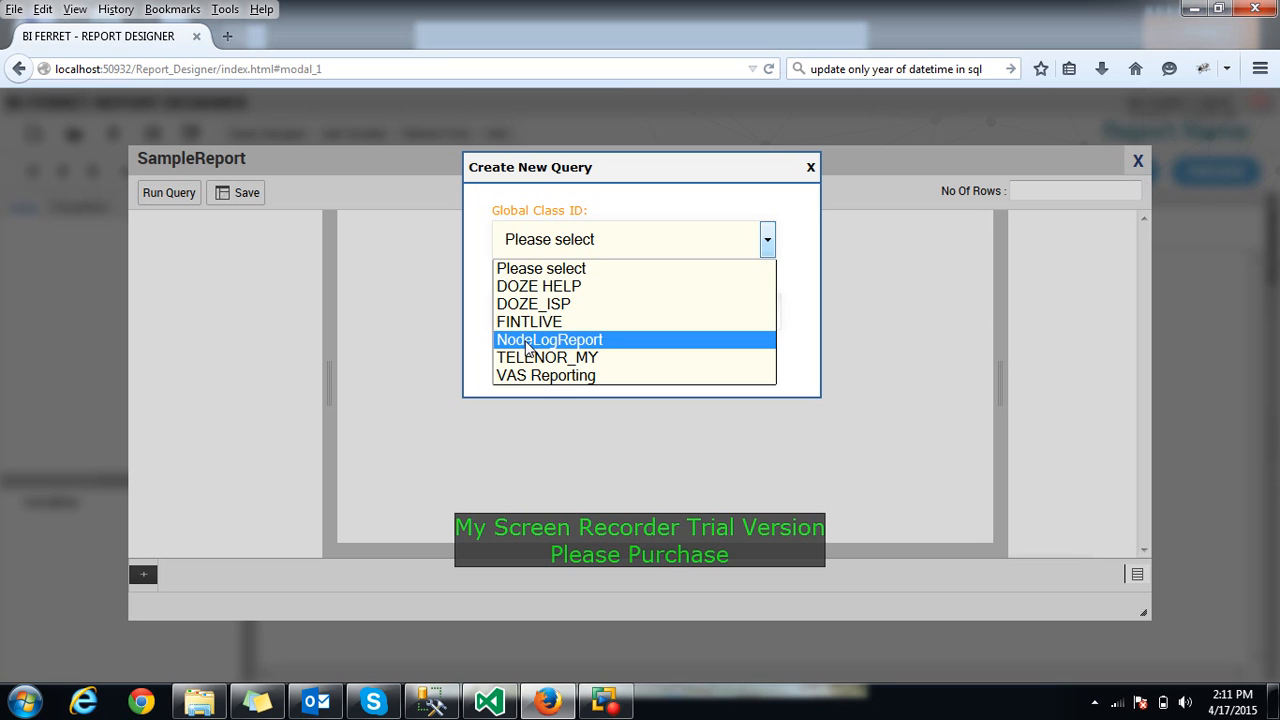
left_click(527, 343)
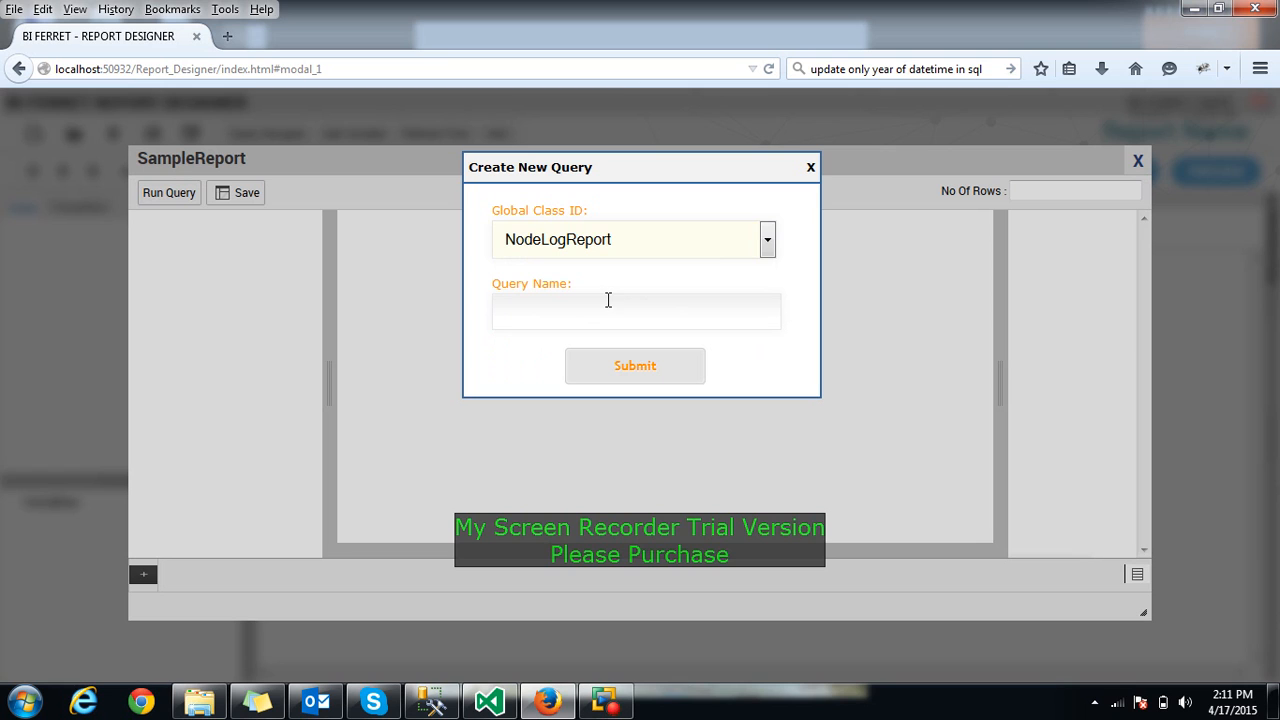
left_click(537, 302)
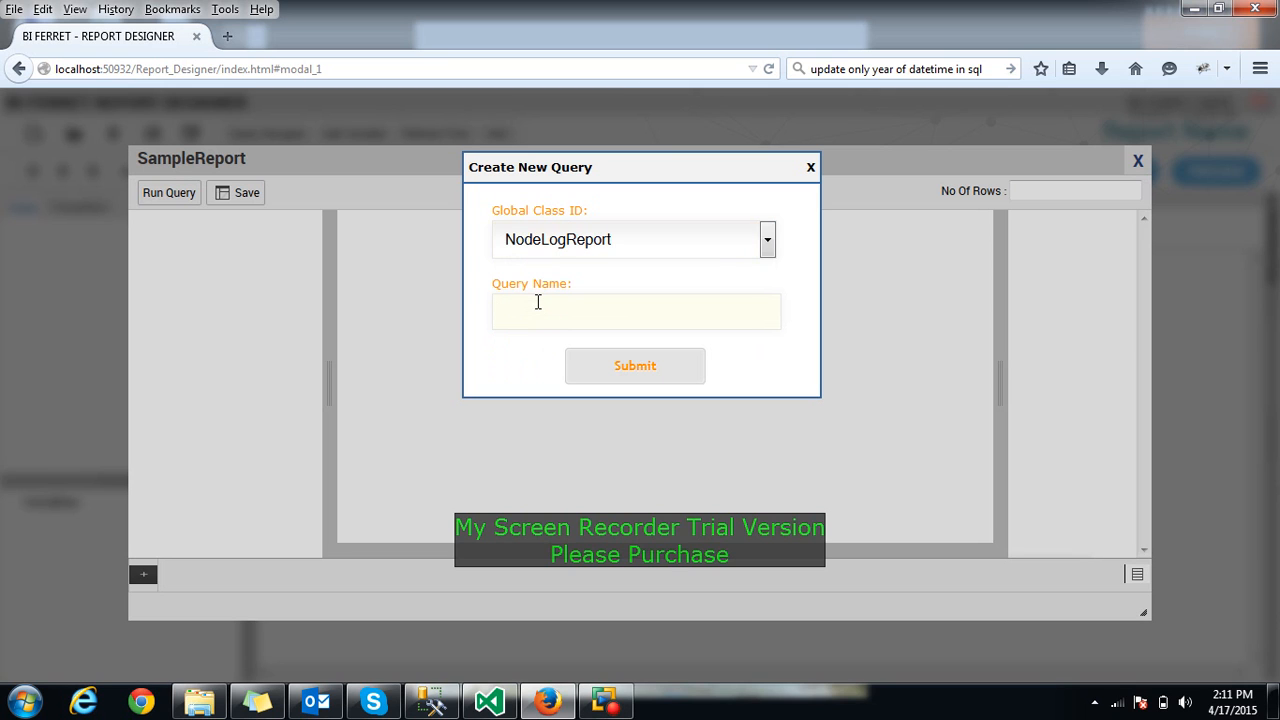
type("Query1")
left_click(630, 360)
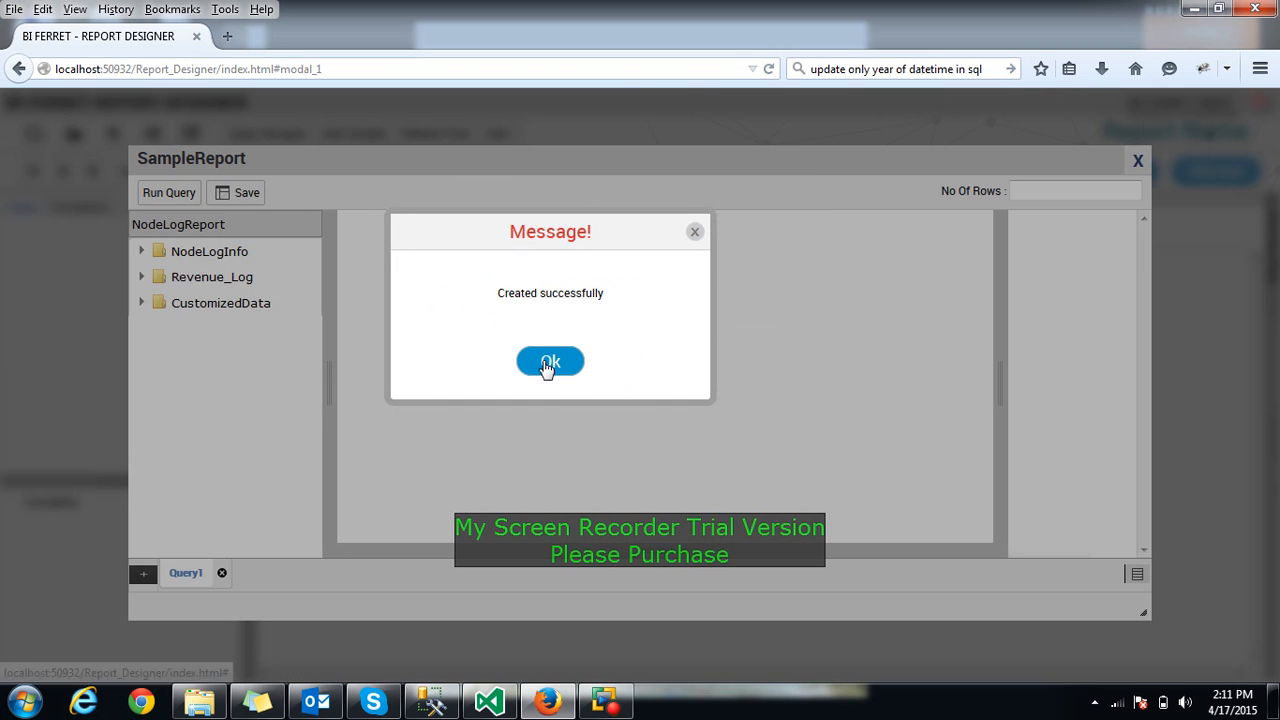
left_click(550, 362)
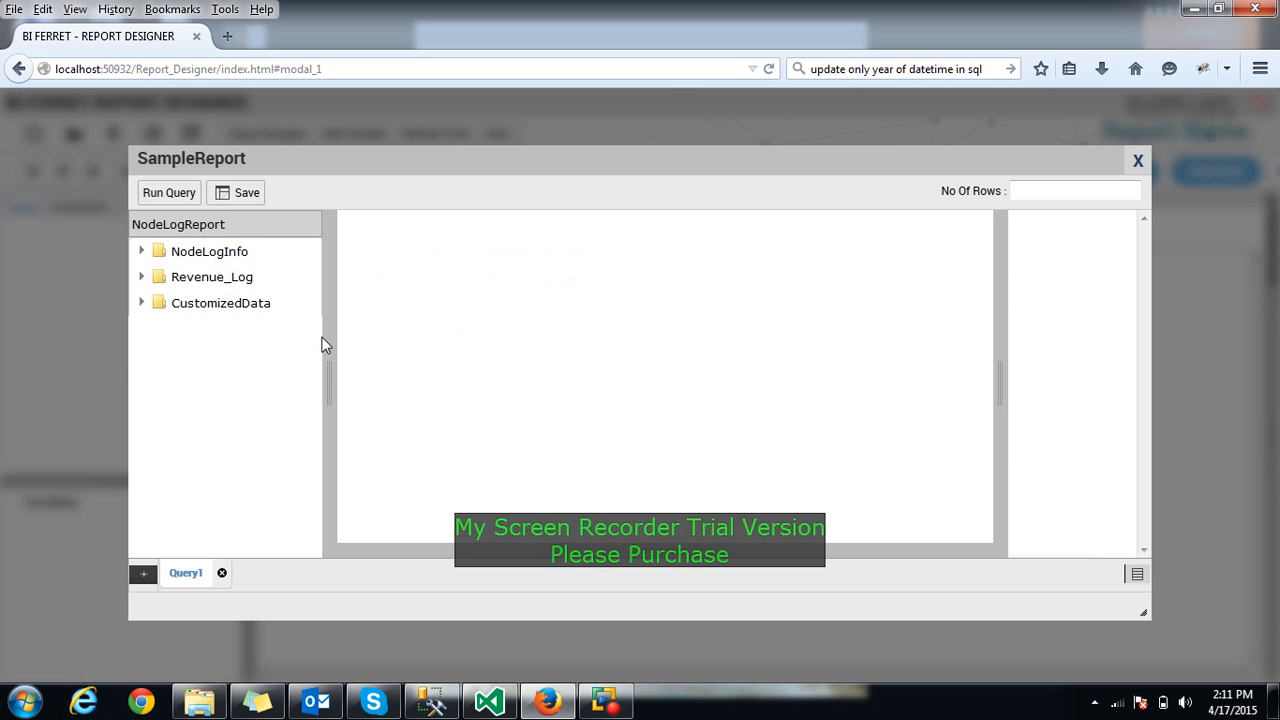
Adjust the query designer panes and add the NodeName, Hit, MOU and Operator fields from NodeLogInfo to Query1's output
left_click_drag(328, 338, 352, 338)
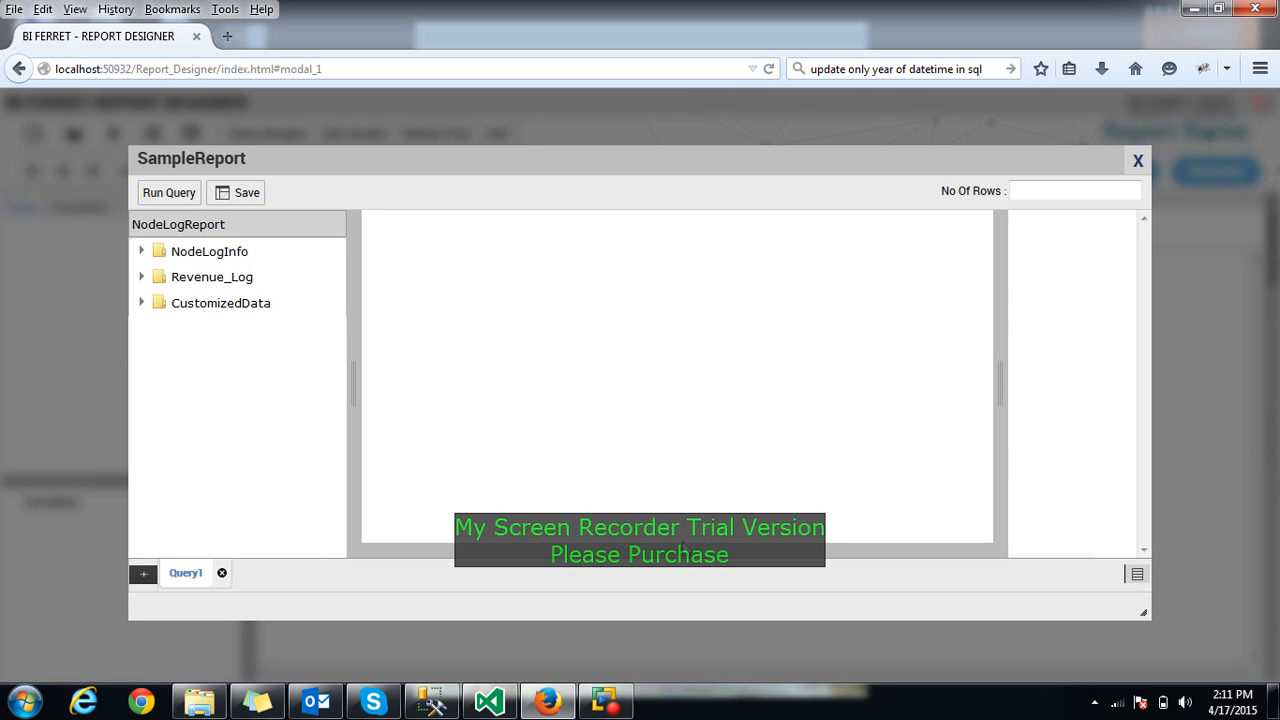
left_click(682, 550)
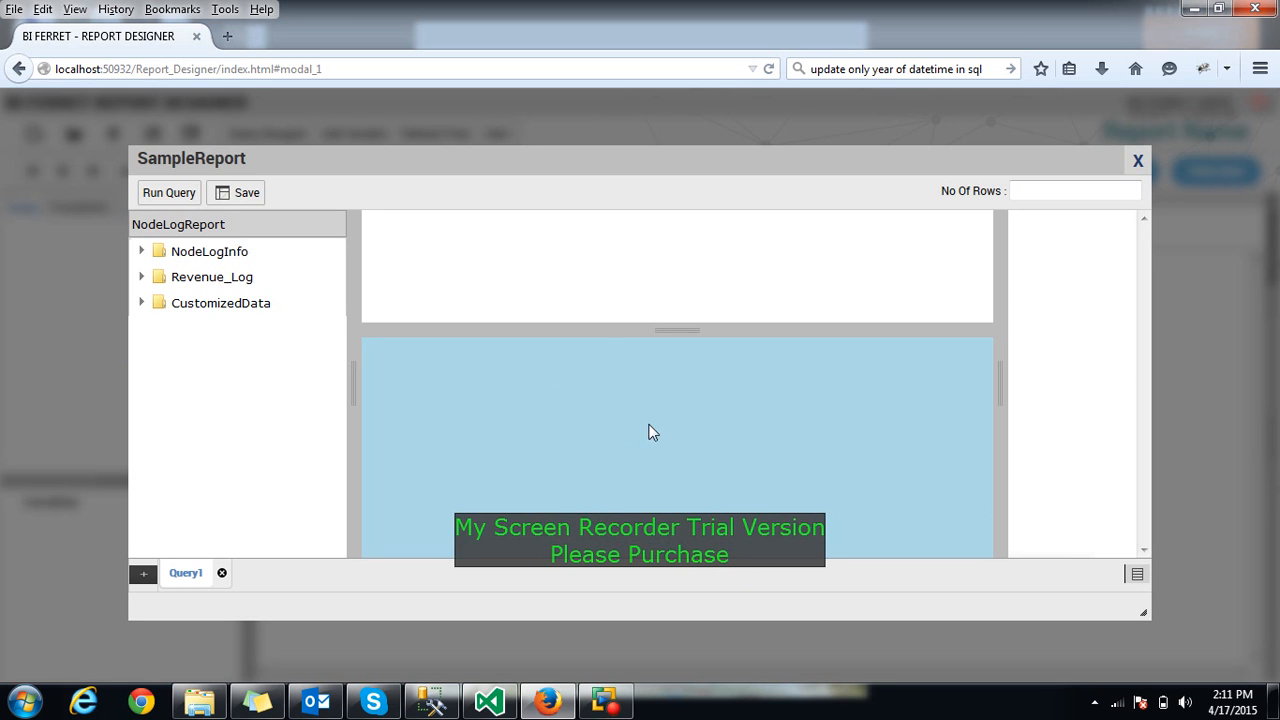
left_click_drag(606, 328, 642, 413)
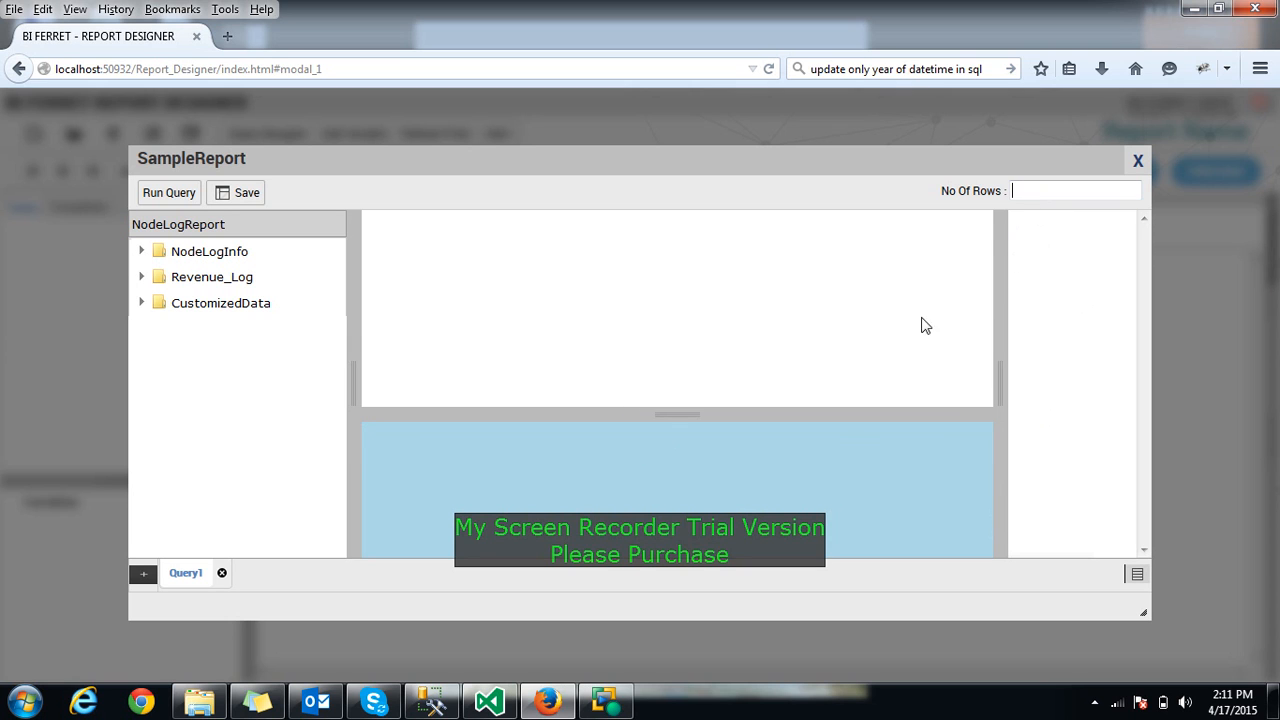
left_click(142, 252)
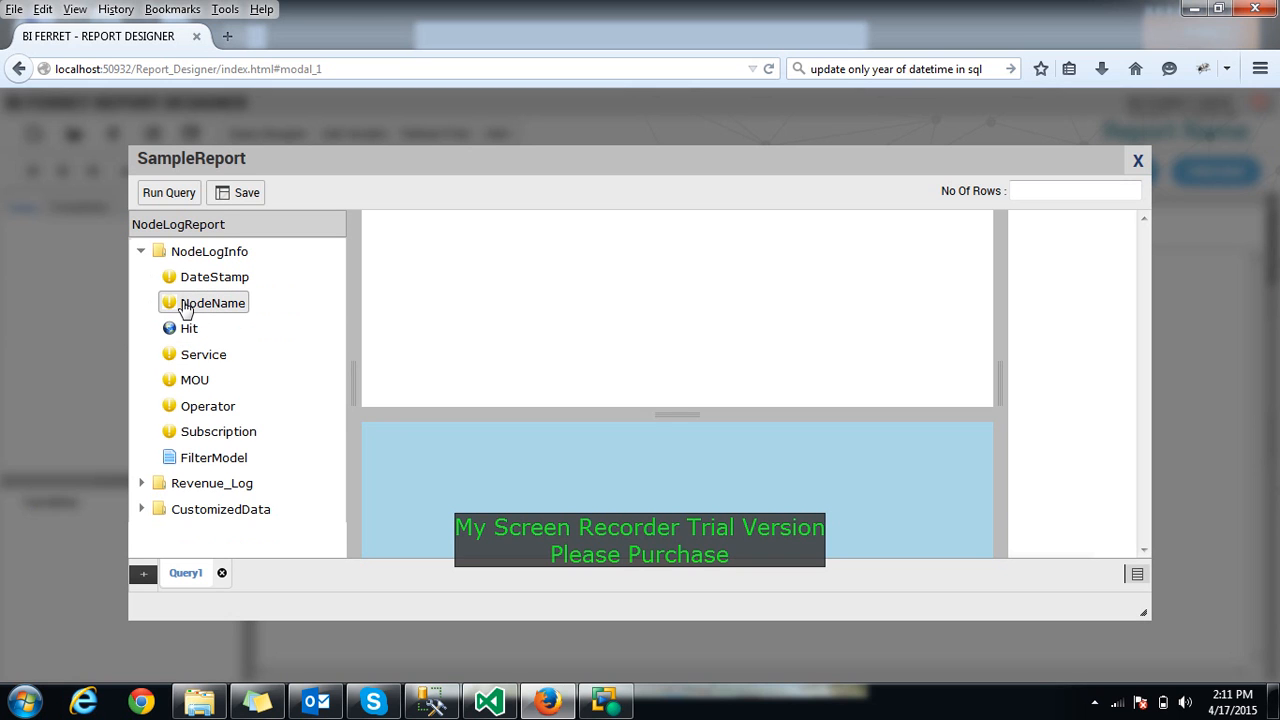
left_click_drag(185, 310, 456, 277)
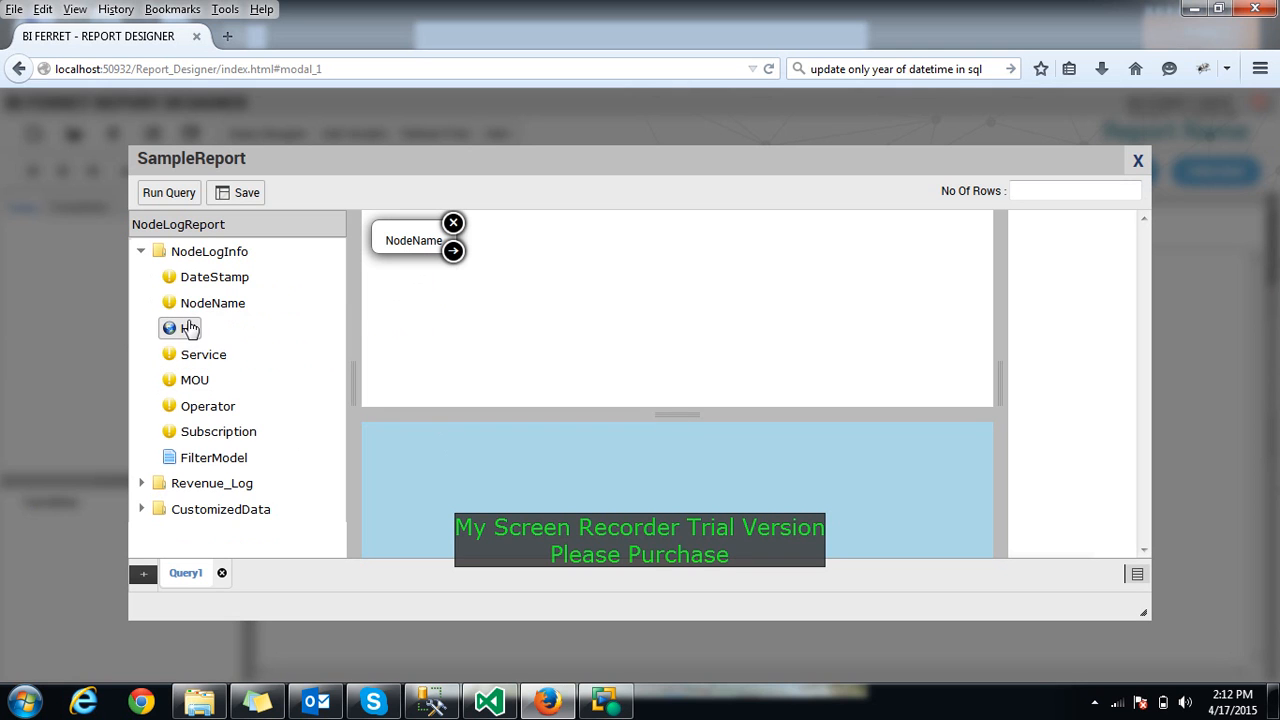
left_click_drag(183, 329, 455, 325)
left_click_drag(197, 388, 462, 366)
left_click_drag(183, 404, 449, 374)
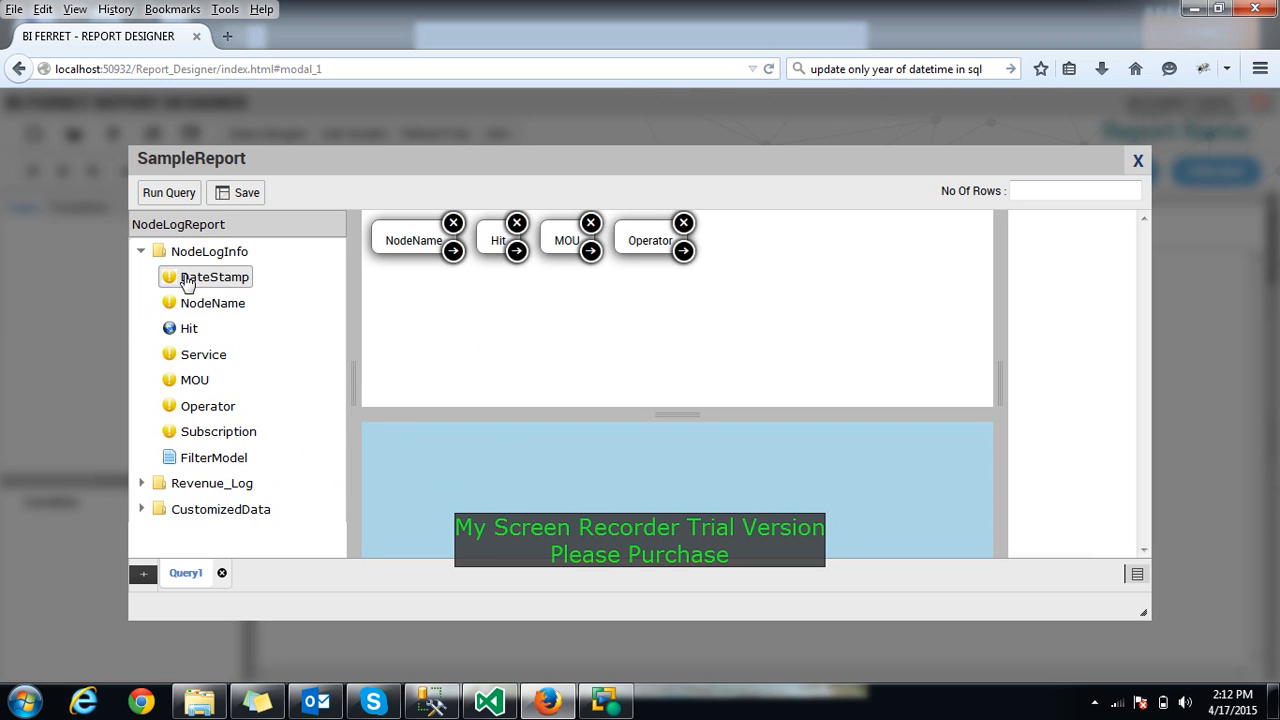
Add a DateStamp filter condition to Query1 with the Less Equal operator and the constant value 4-apr-2015
left_click_drag(186, 284, 393, 447)
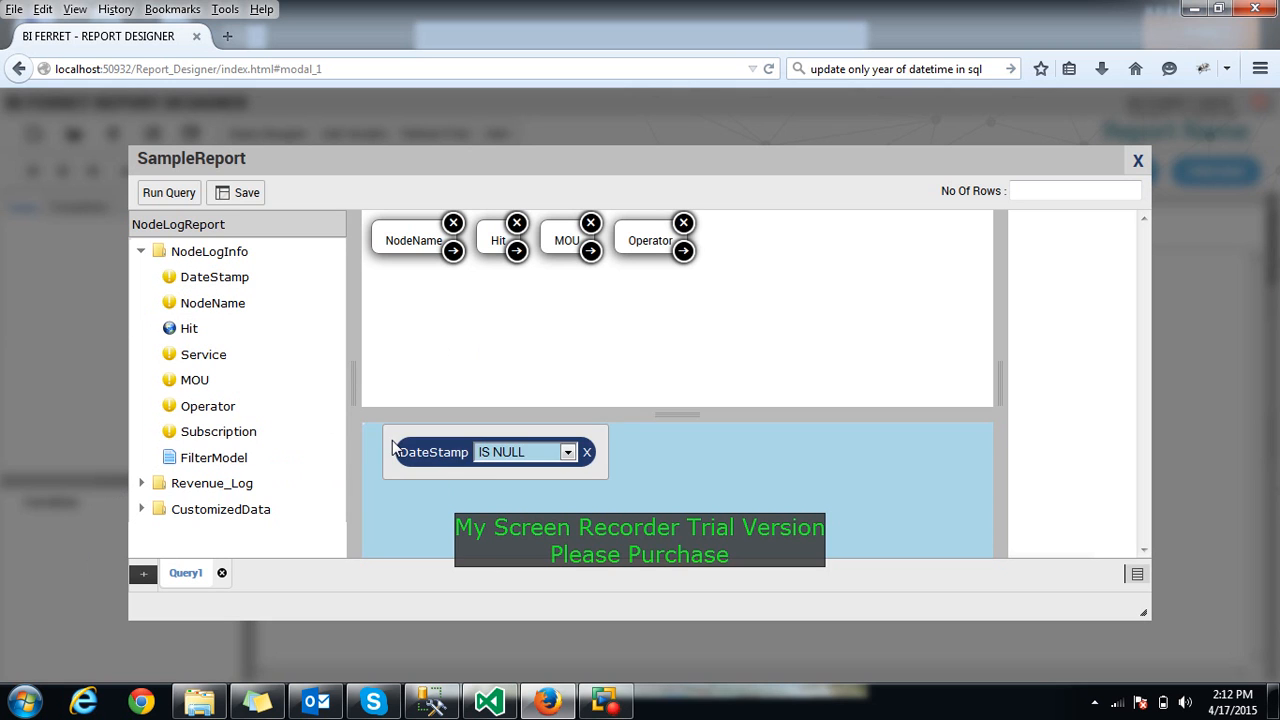
left_click(567, 454)
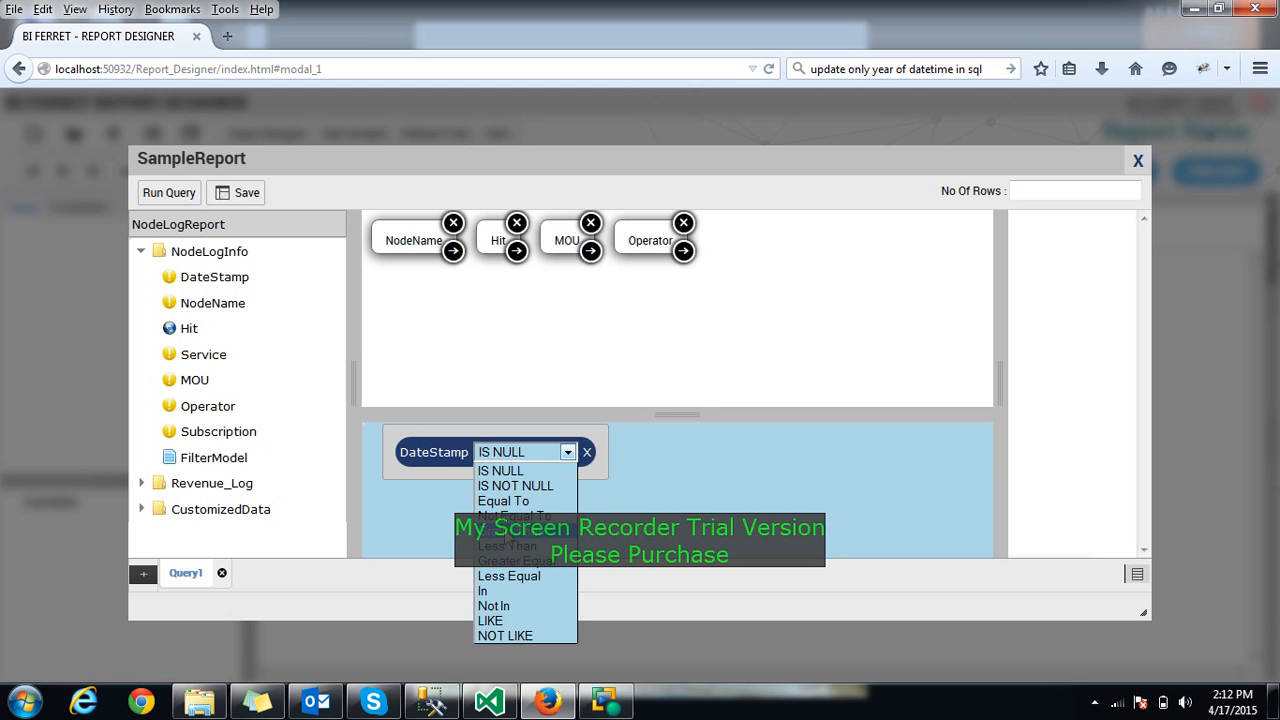
left_click(524, 578)
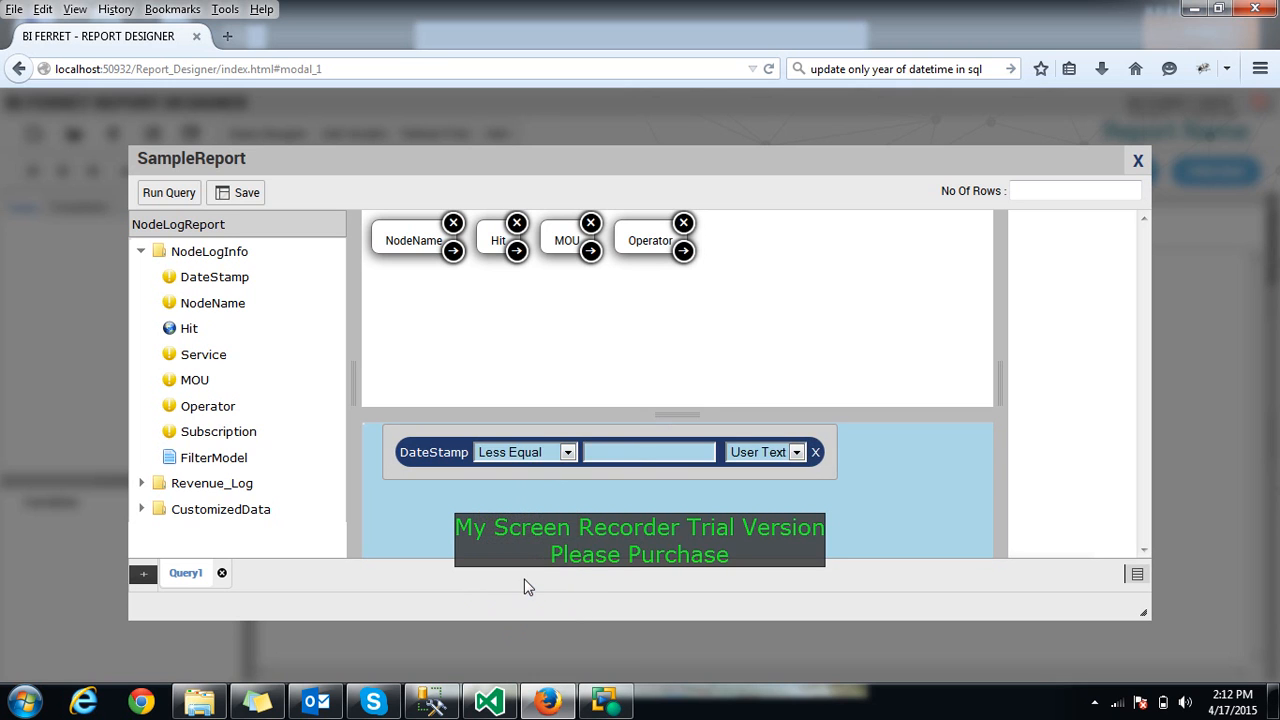
left_click(797, 454)
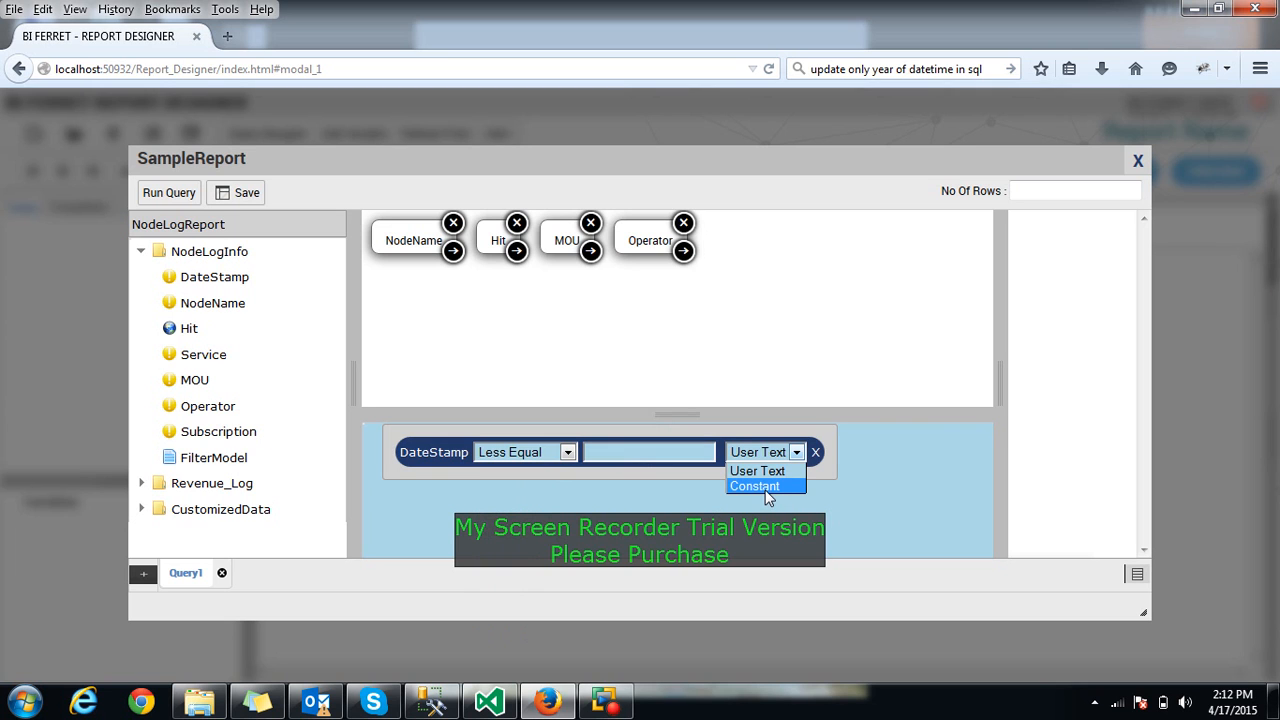
left_click(636, 455)
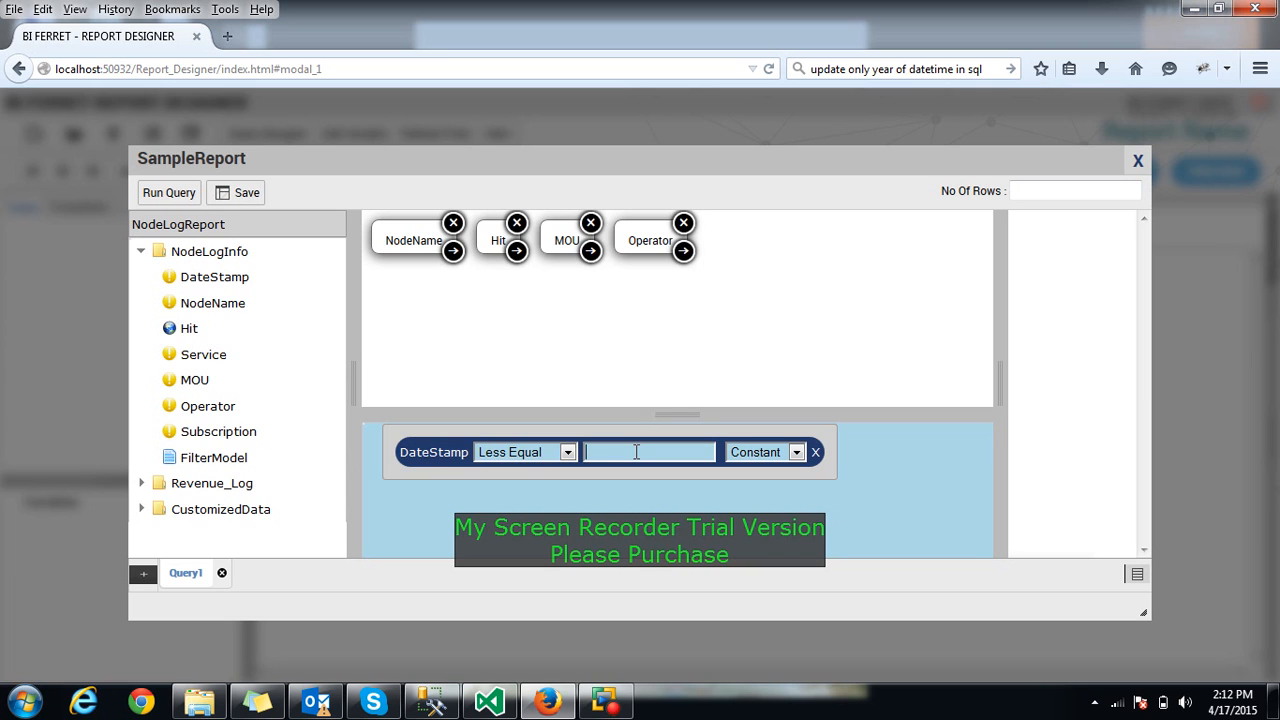
type("4-apr-2015")
Change the DateStamp Less Equal condition to User Text with the prompt EnterEndDate
left_click(792, 454)
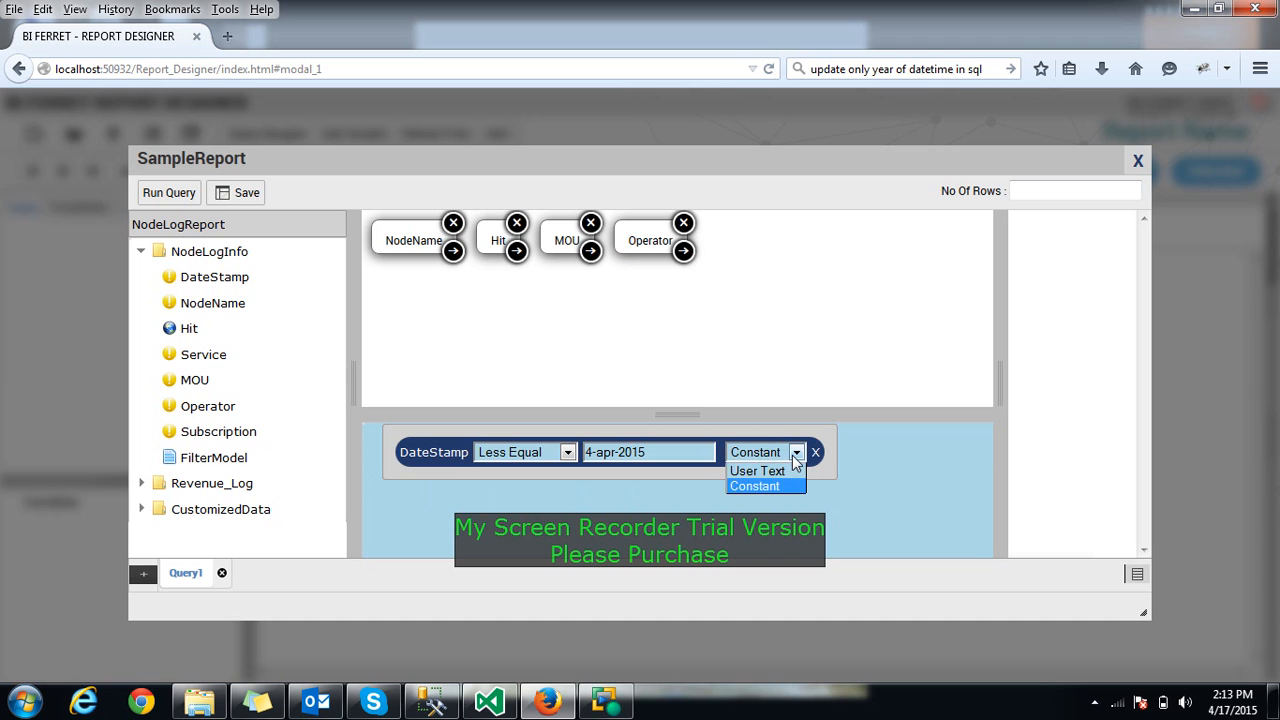
left_click(778, 469)
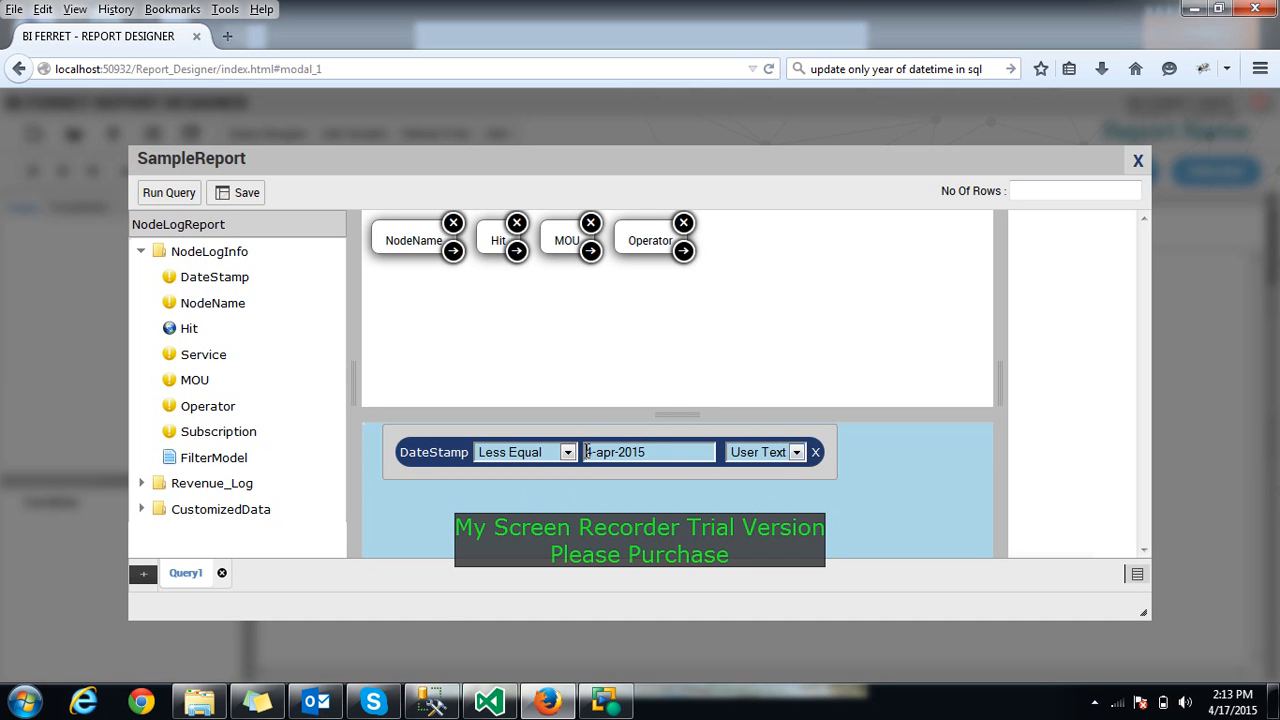
left_click_drag(587, 452, 646, 453)
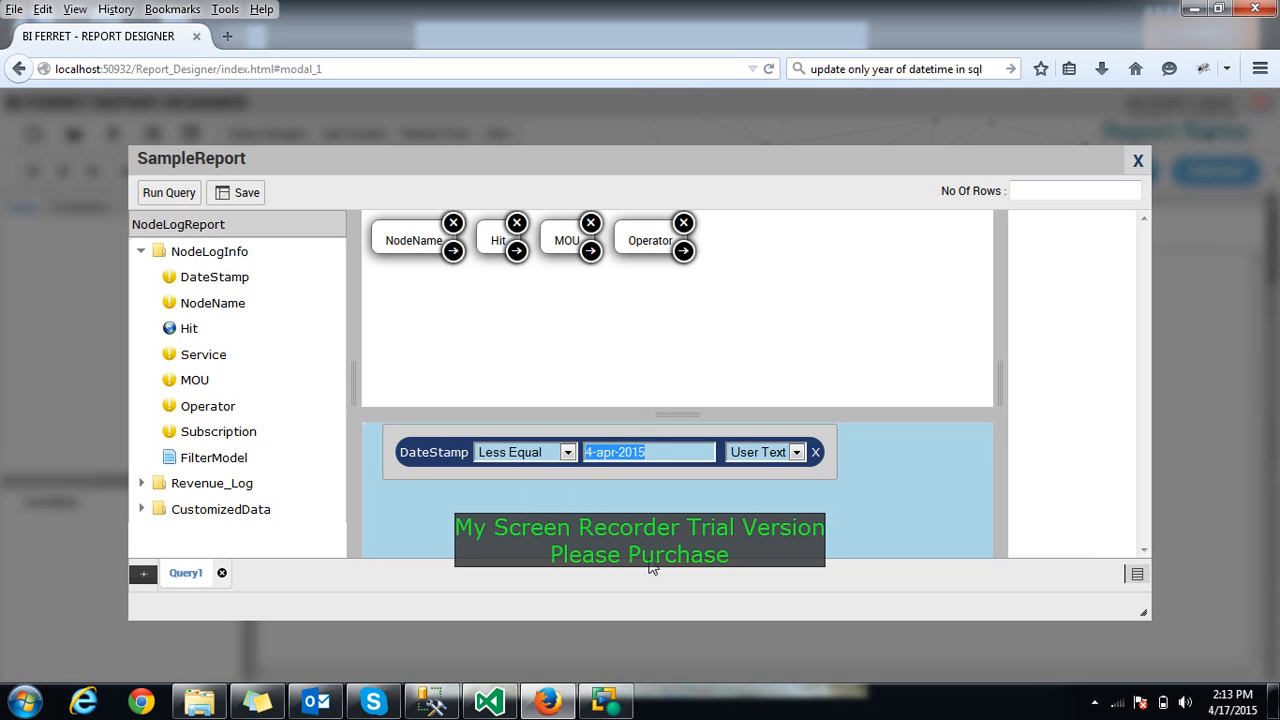
type("Enter")
type("EndDate")
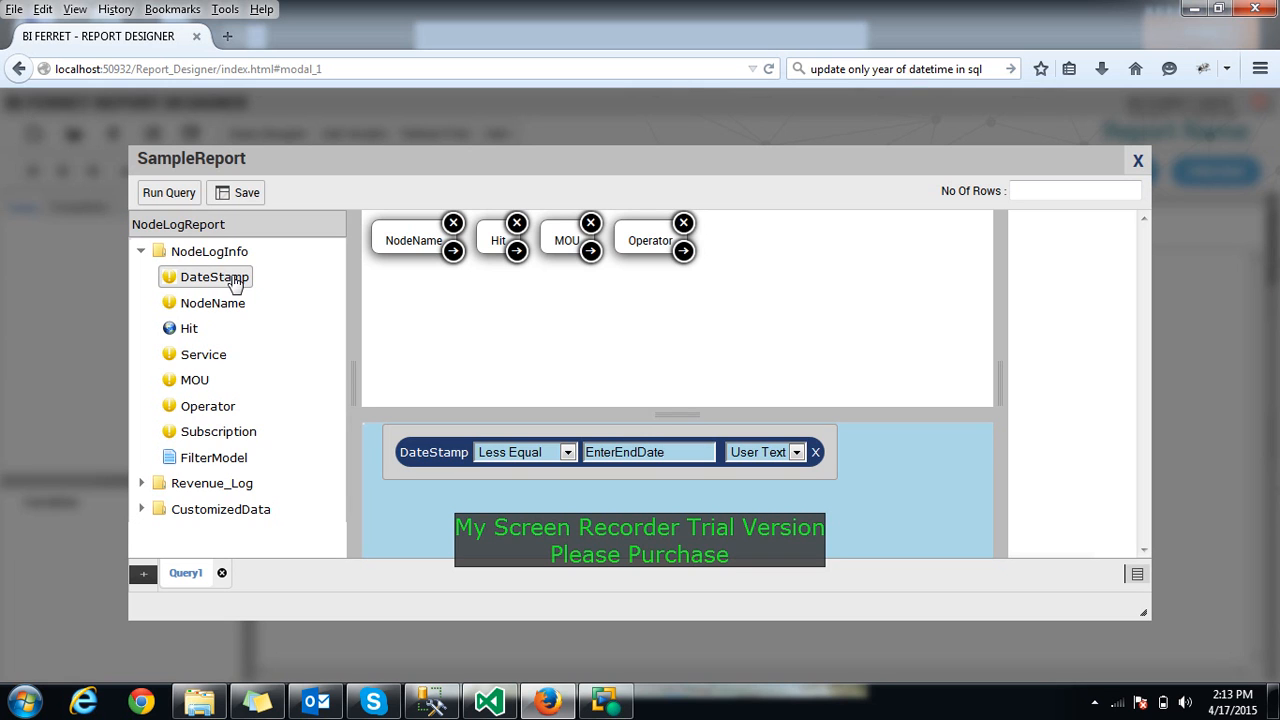
Add a second DateStamp condition with the Greater Equal operator and the User Text prompt EnterStartDate
left_click_drag(232, 277, 462, 525)
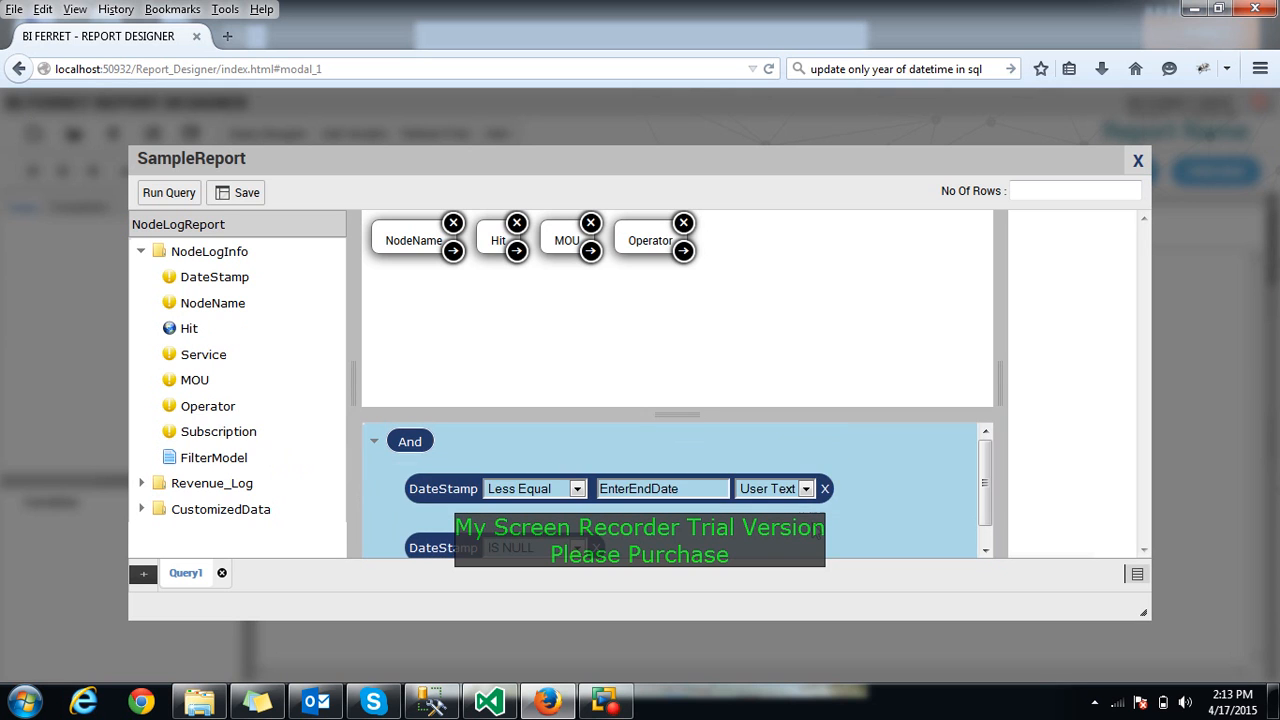
left_click_drag(704, 413, 704, 363)
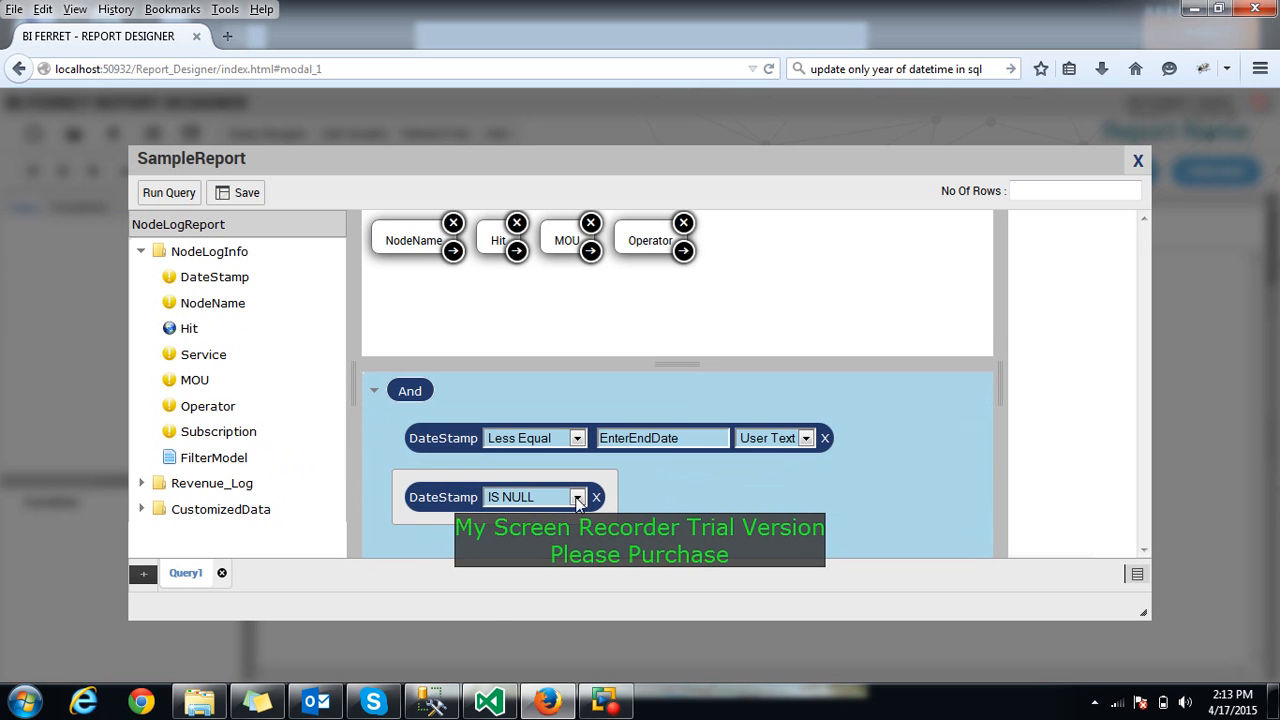
left_click(577, 497)
left_click(541, 605)
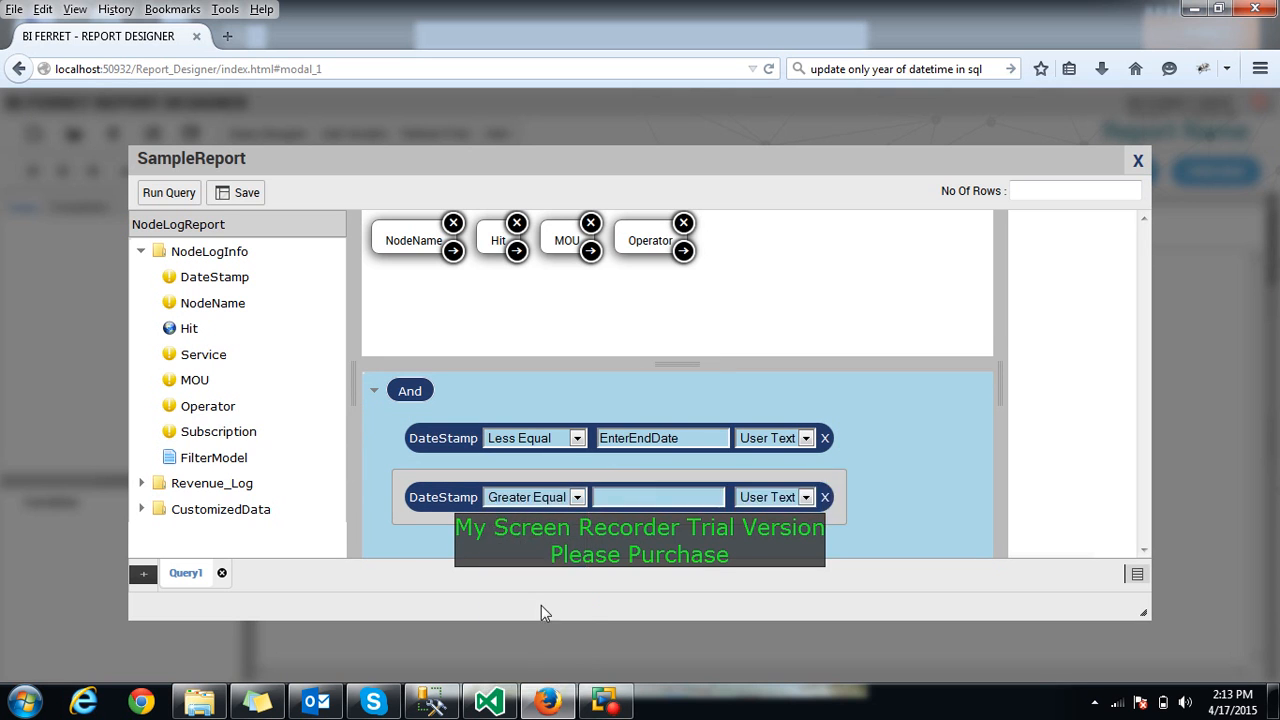
left_click(636, 500)
type("EnterStartDate")
Sort the query by NodeName in ascending (ASC) order, limit it to 100 rows and save it
left_click(453, 251)
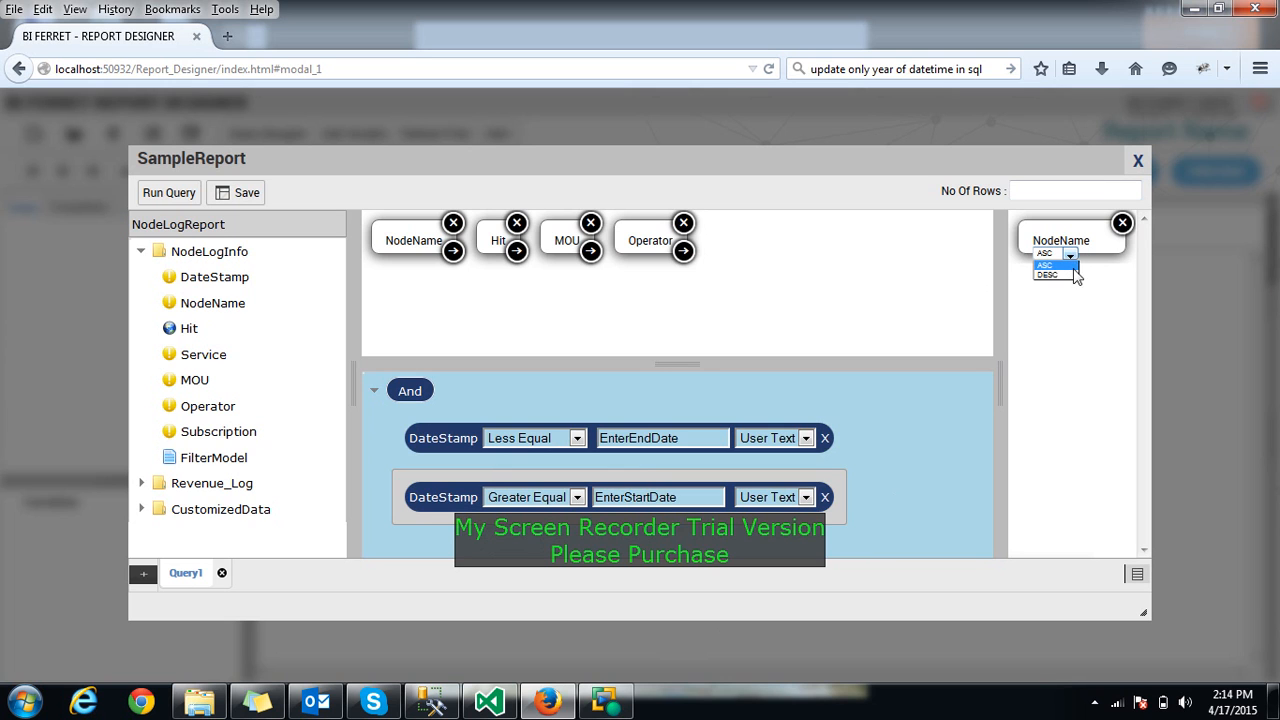
left_click(1074, 266)
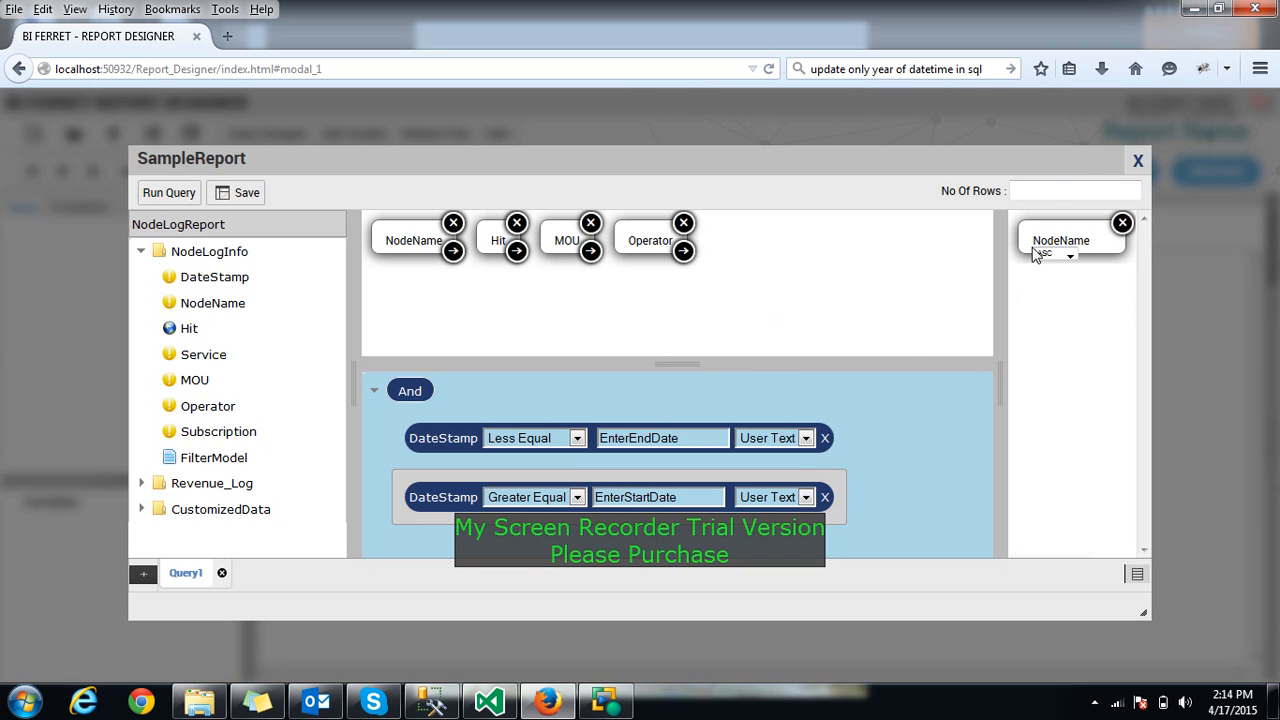
left_click(1063, 181)
type("100")
left_click(223, 195)
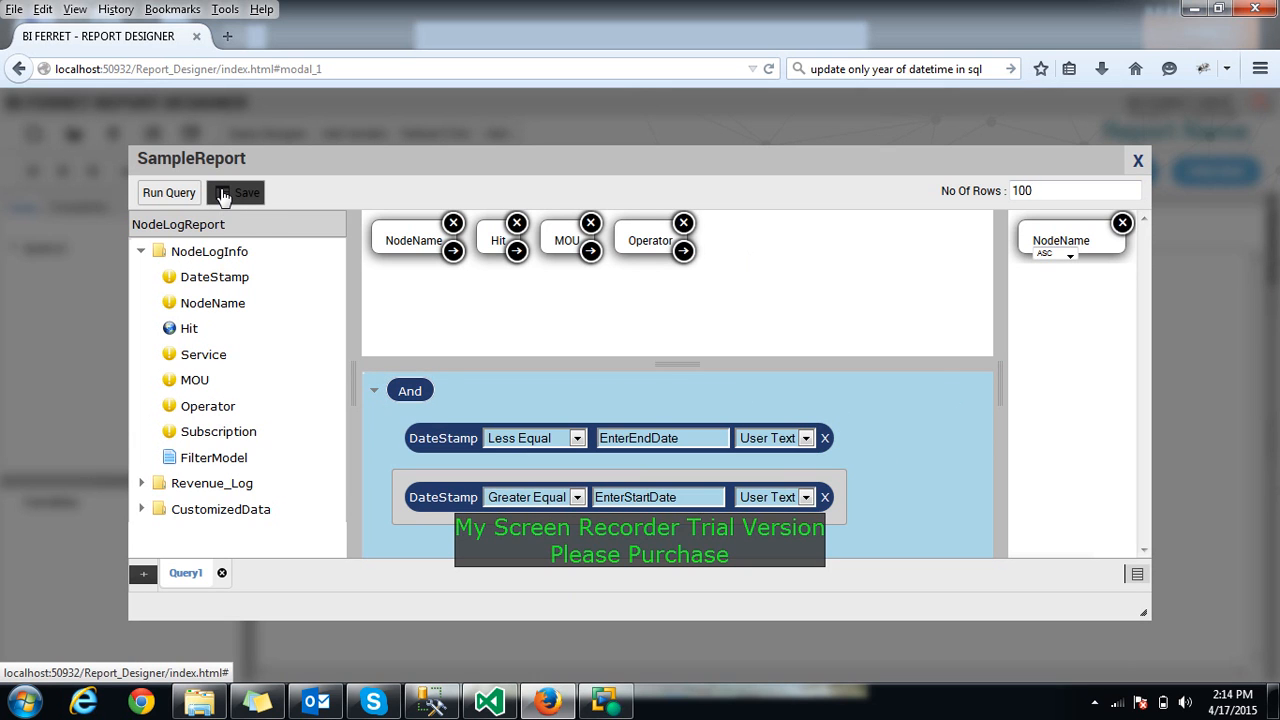
Run Query1 with the end date April 17, 2015 and start date March 1, 2015, and show its generated SQL
left_click(170, 196)
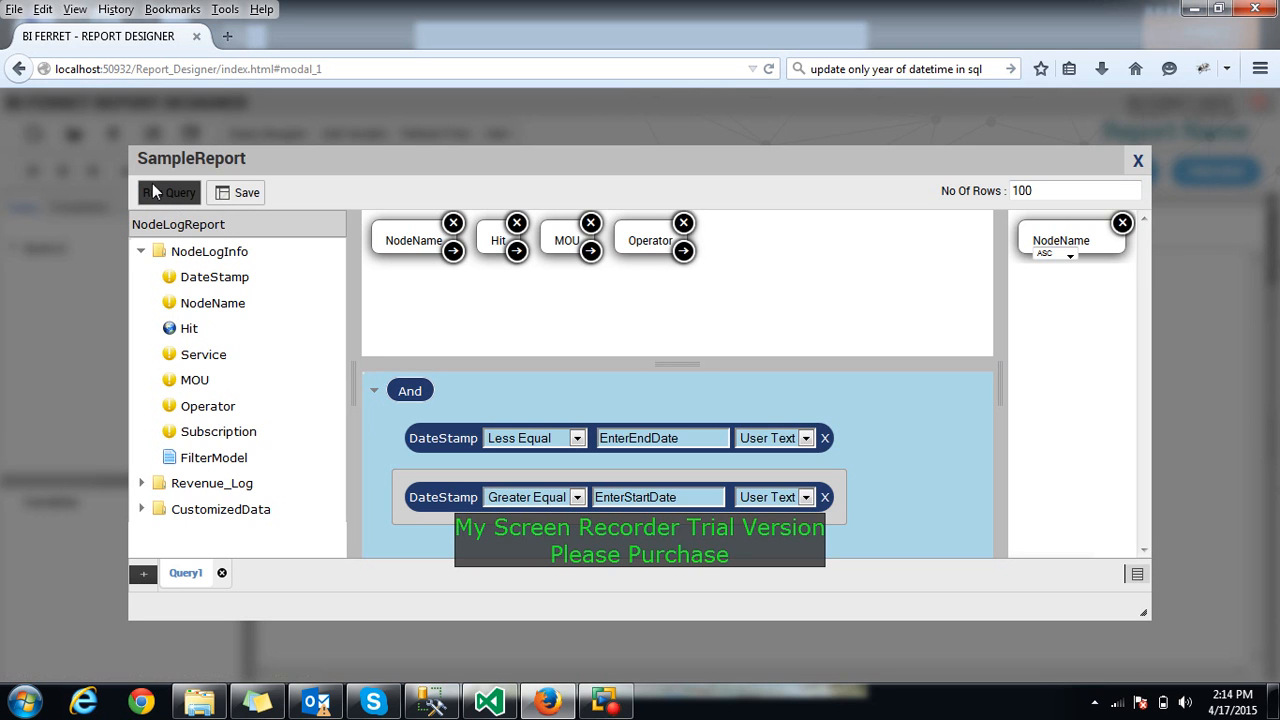
left_click(155, 192)
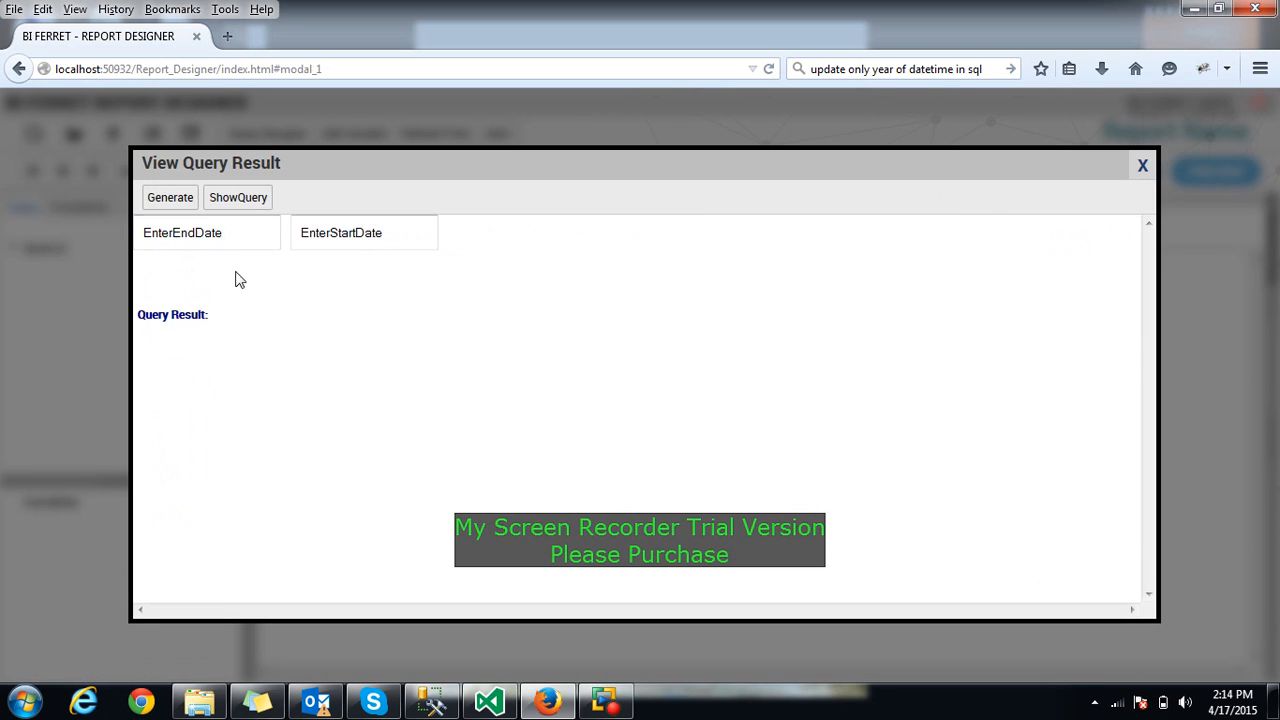
left_click(221, 230)
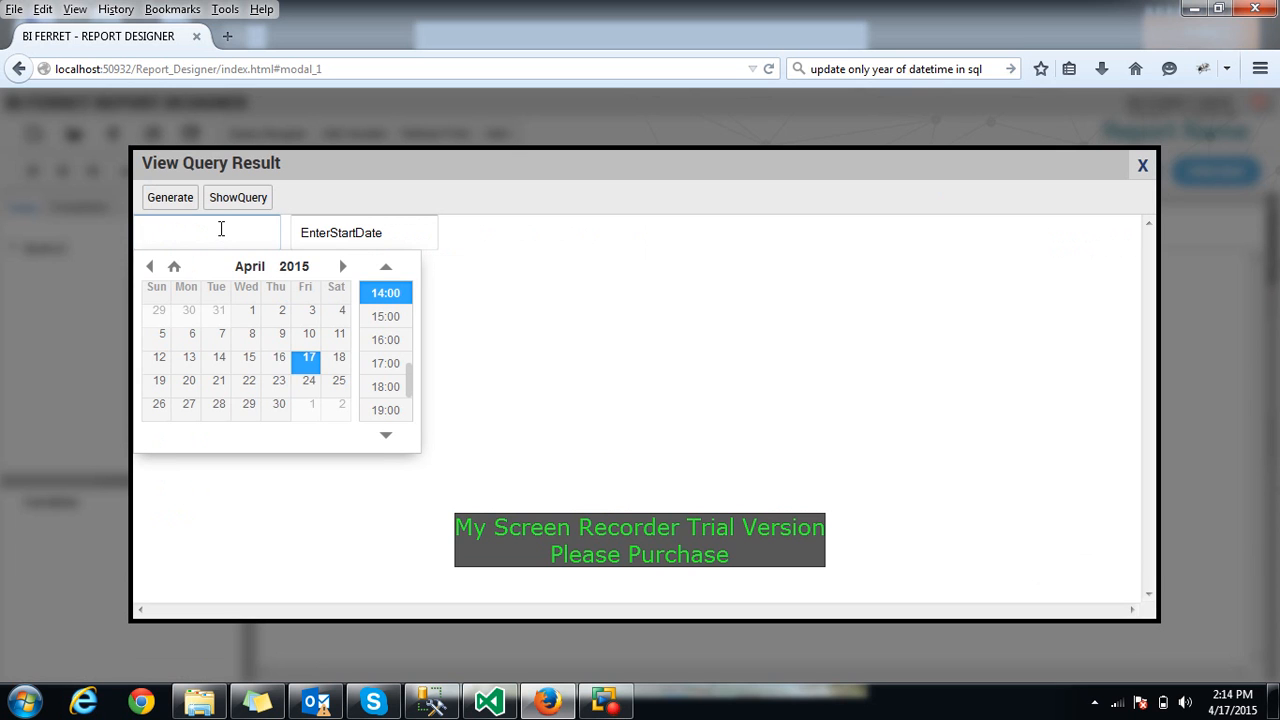
left_click(306, 357)
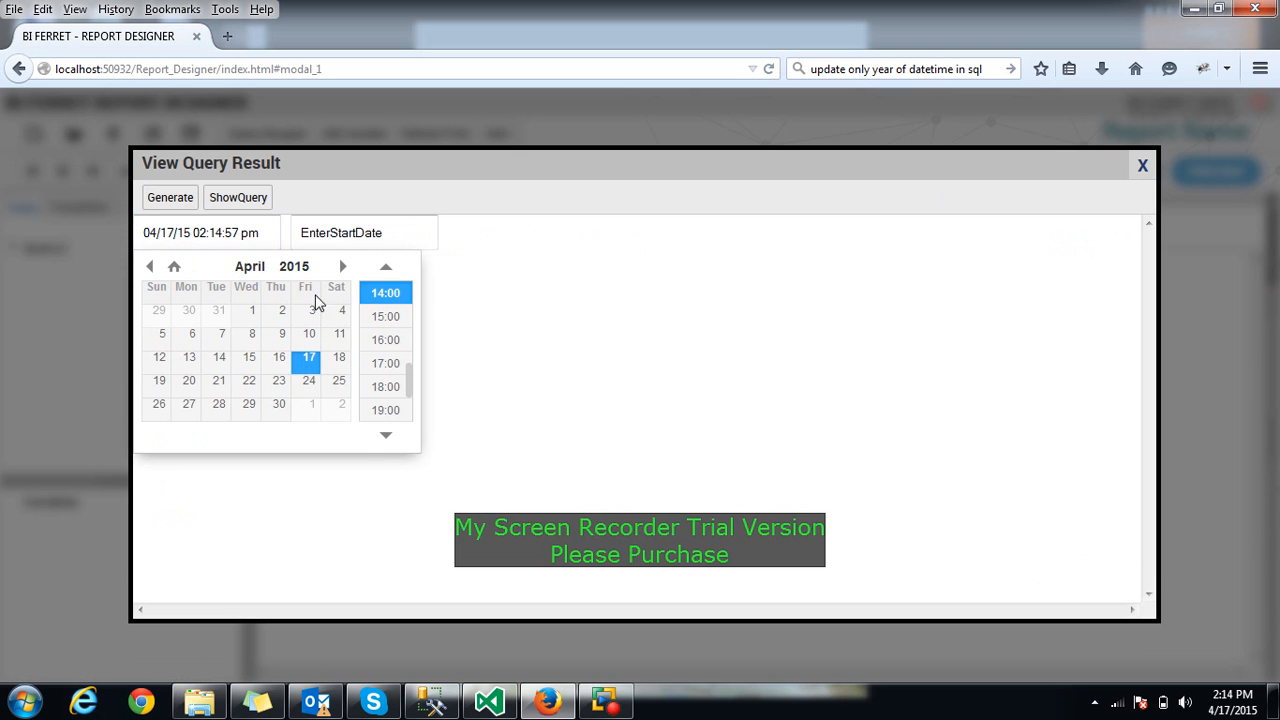
left_click(337, 234)
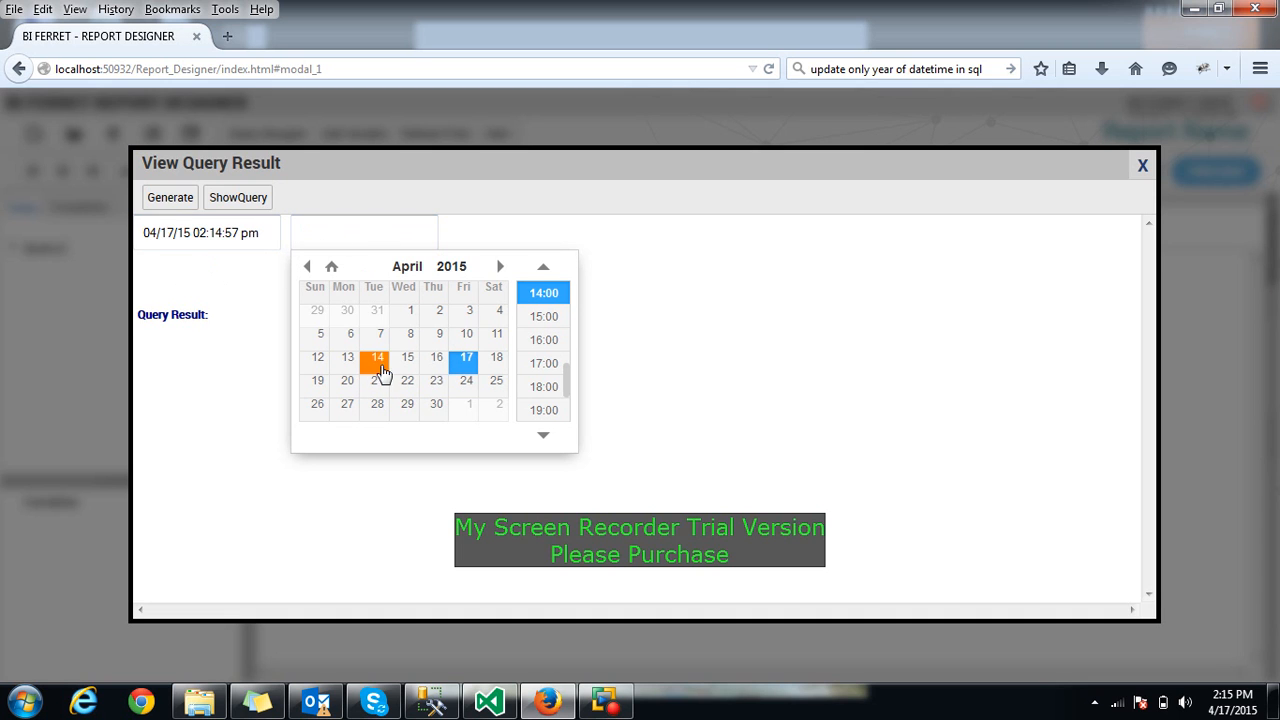
left_click(306, 267)
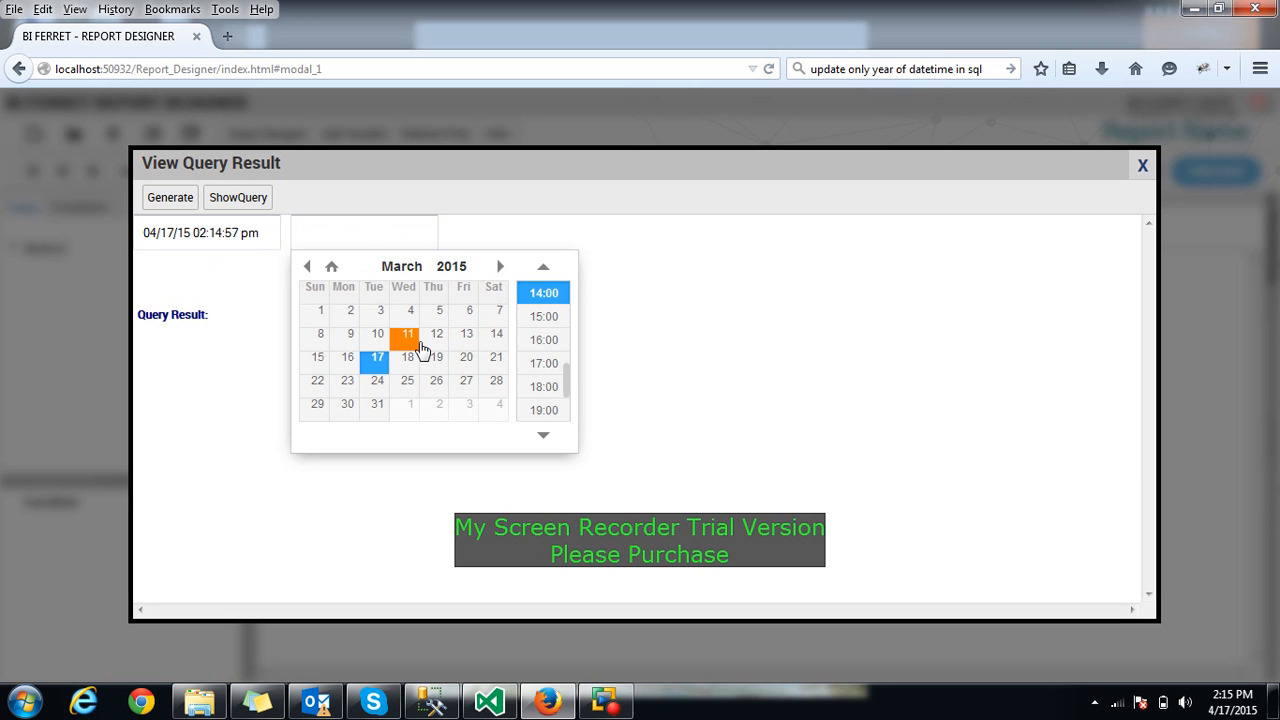
left_click(315, 318)
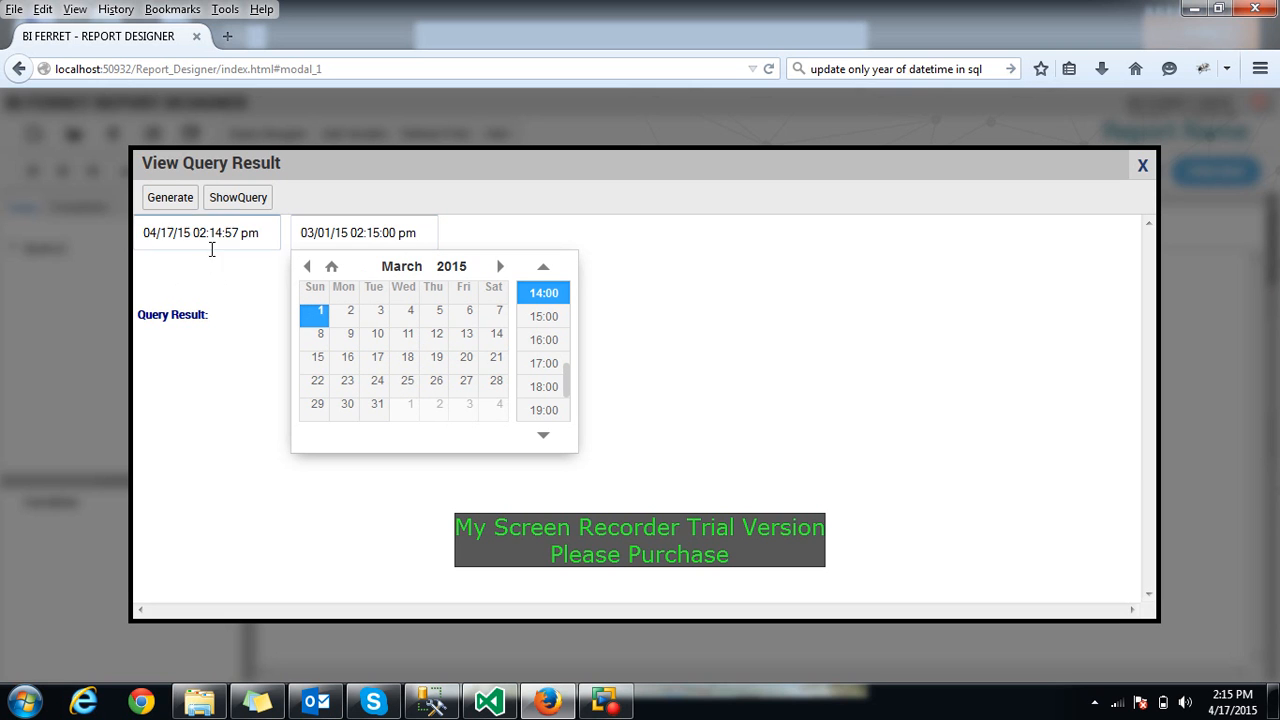
left_click(238, 204)
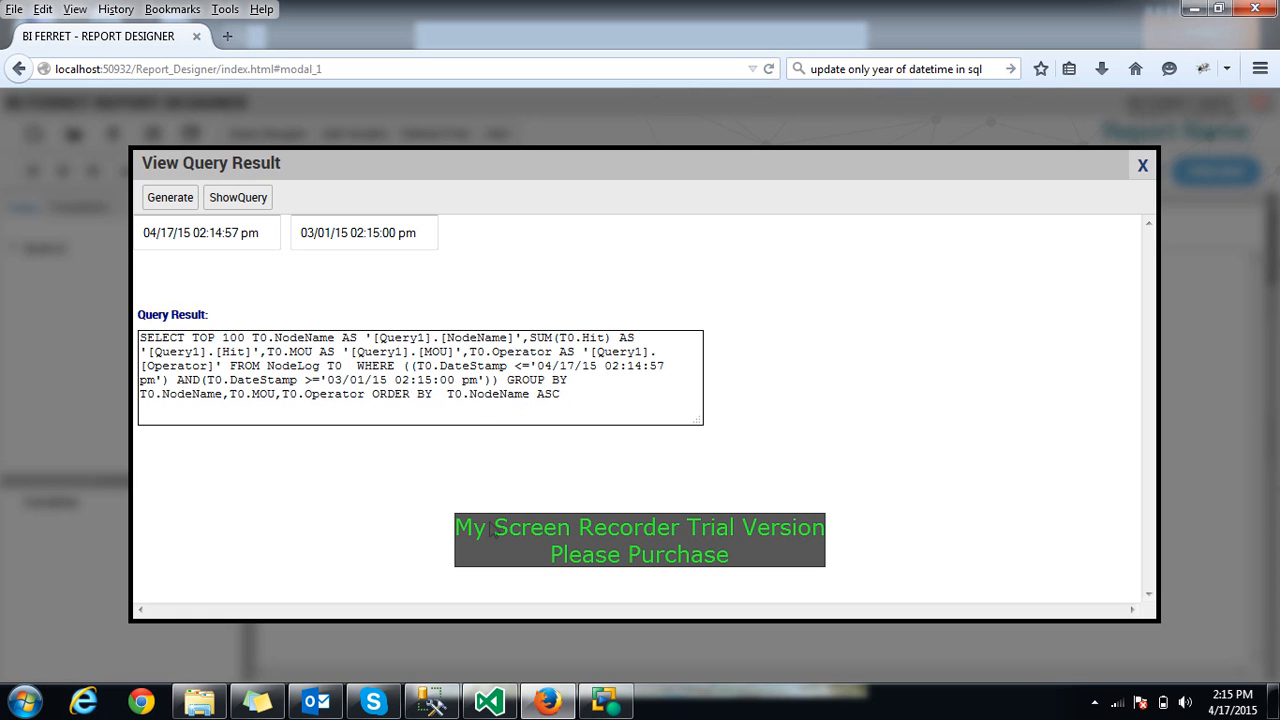
Generate the Query1 result for the entered date range, look through the returned rows, and close the result view
left_click(162, 199)
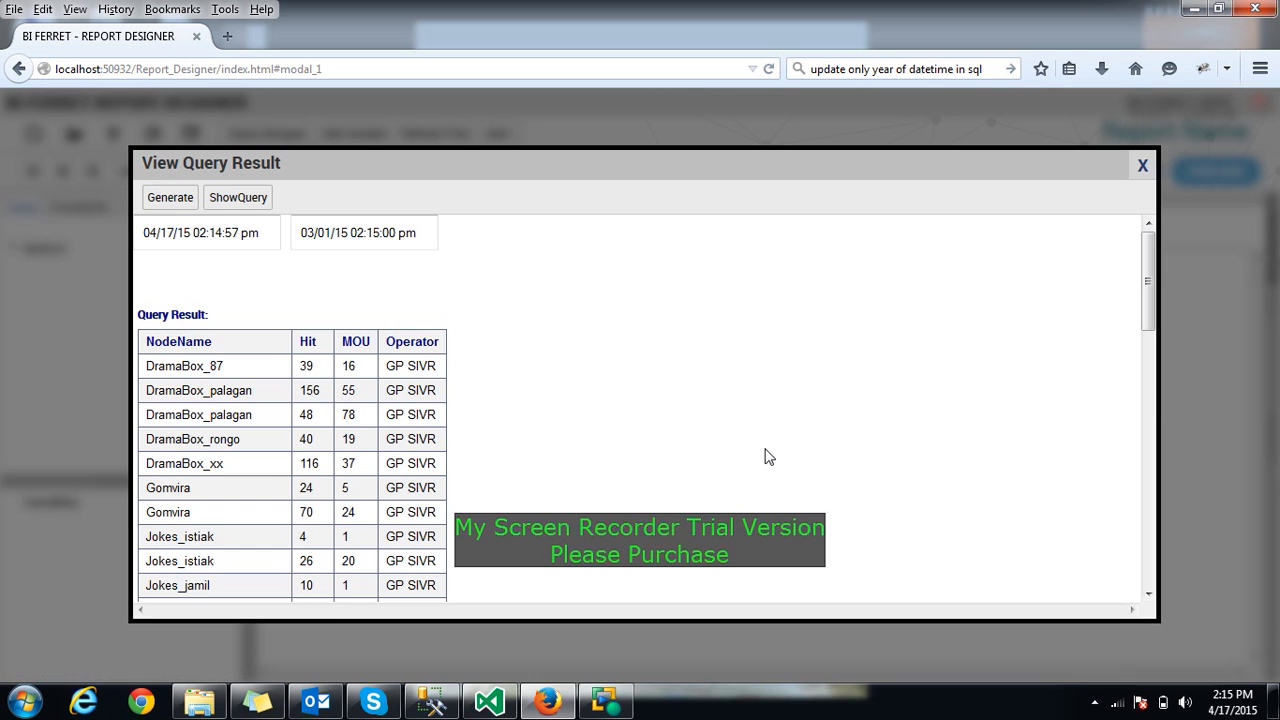
scroll(765, 455, "down", 5)
scroll(765, 462, "down", 5)
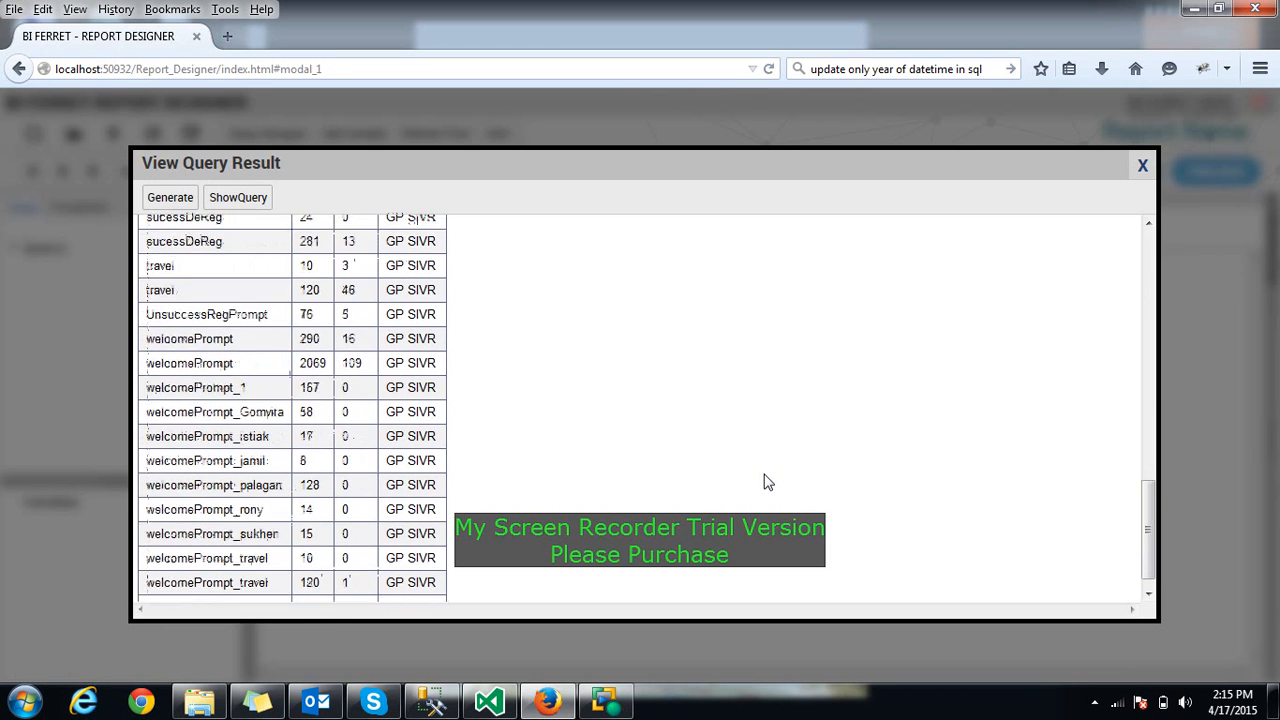
scroll(766, 480, "up", 10)
scroll(764, 482, "up", 3)
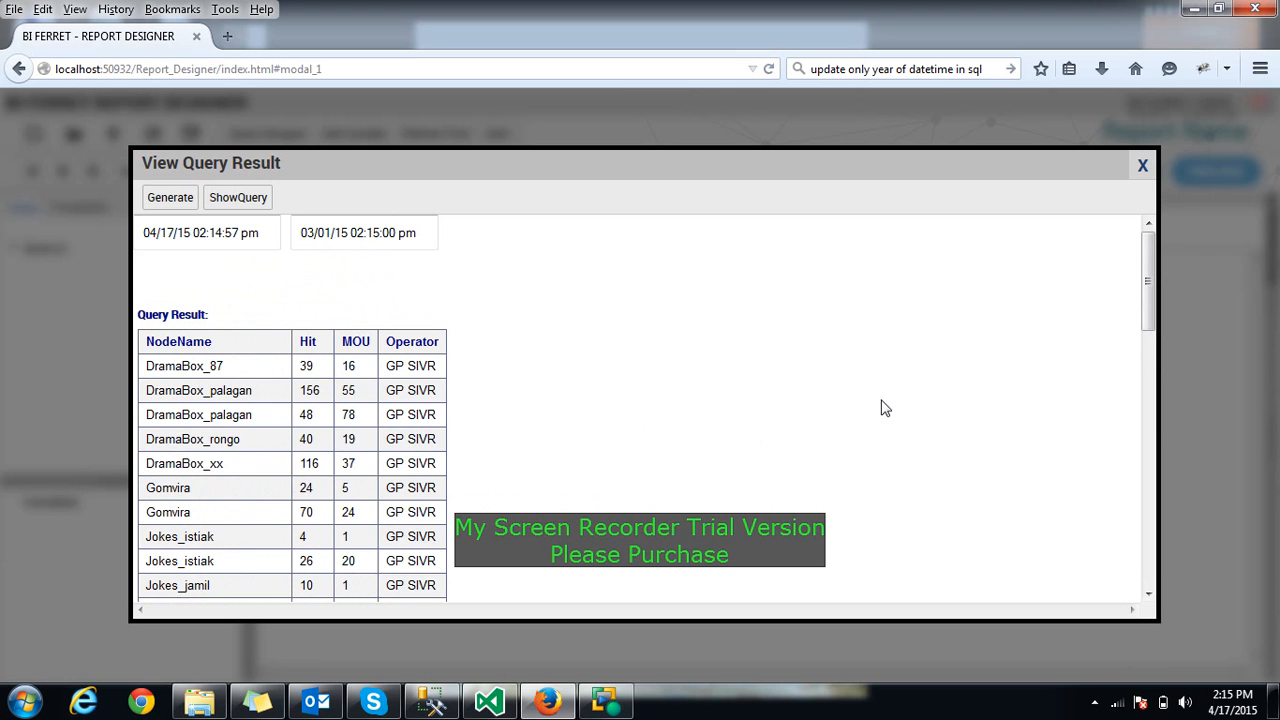
scroll(786, 414, "down", 3)
scroll(786, 414, "down", 5)
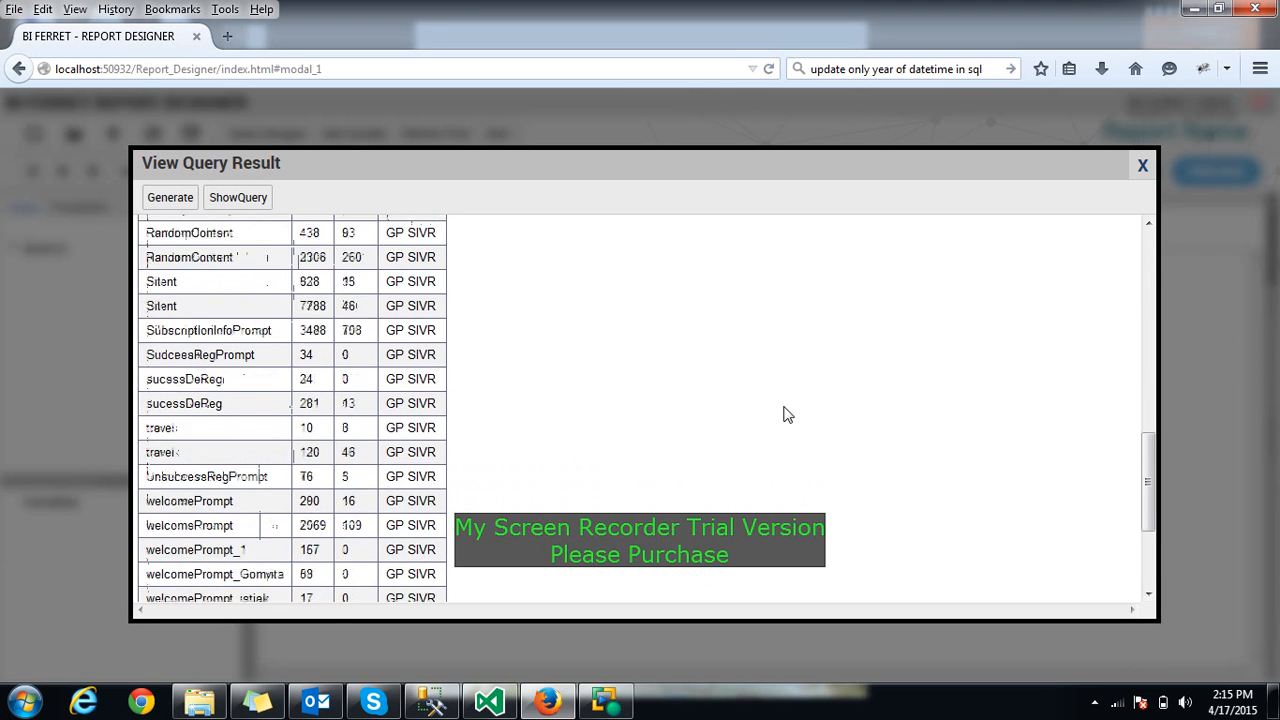
scroll(786, 414, "up", 7)
scroll(786, 414, "up", 2)
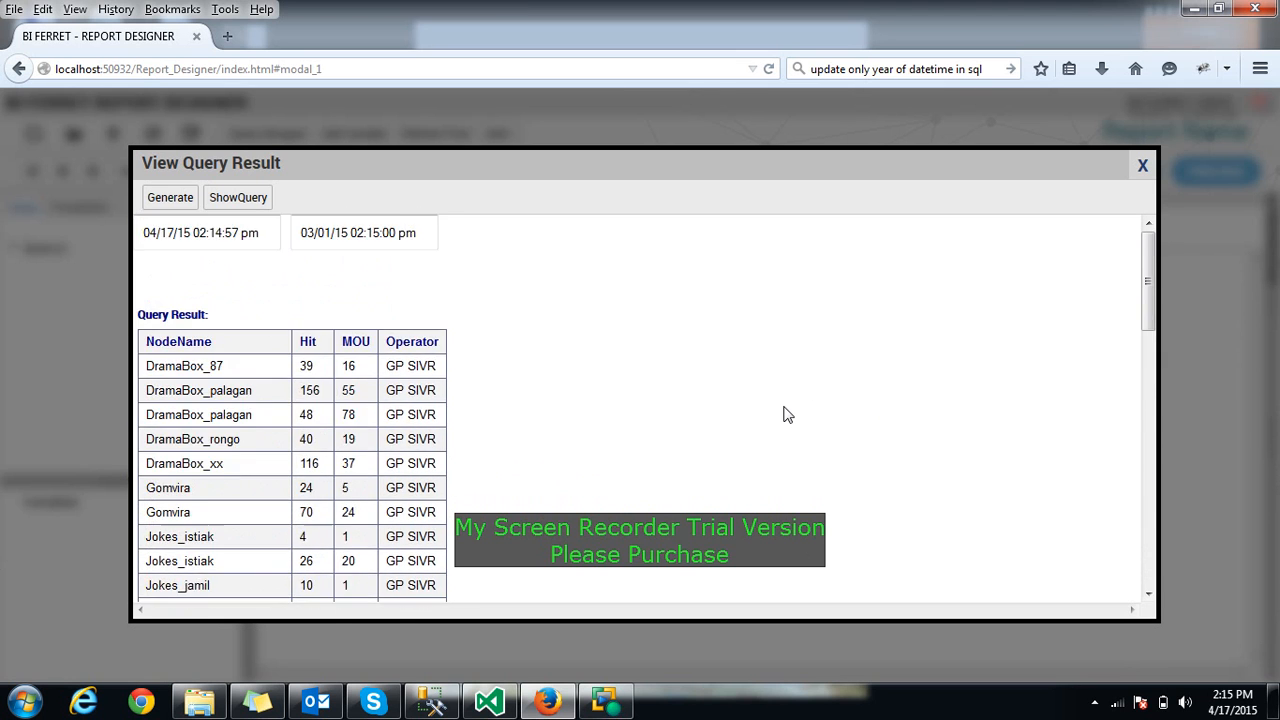
left_click(1145, 167)
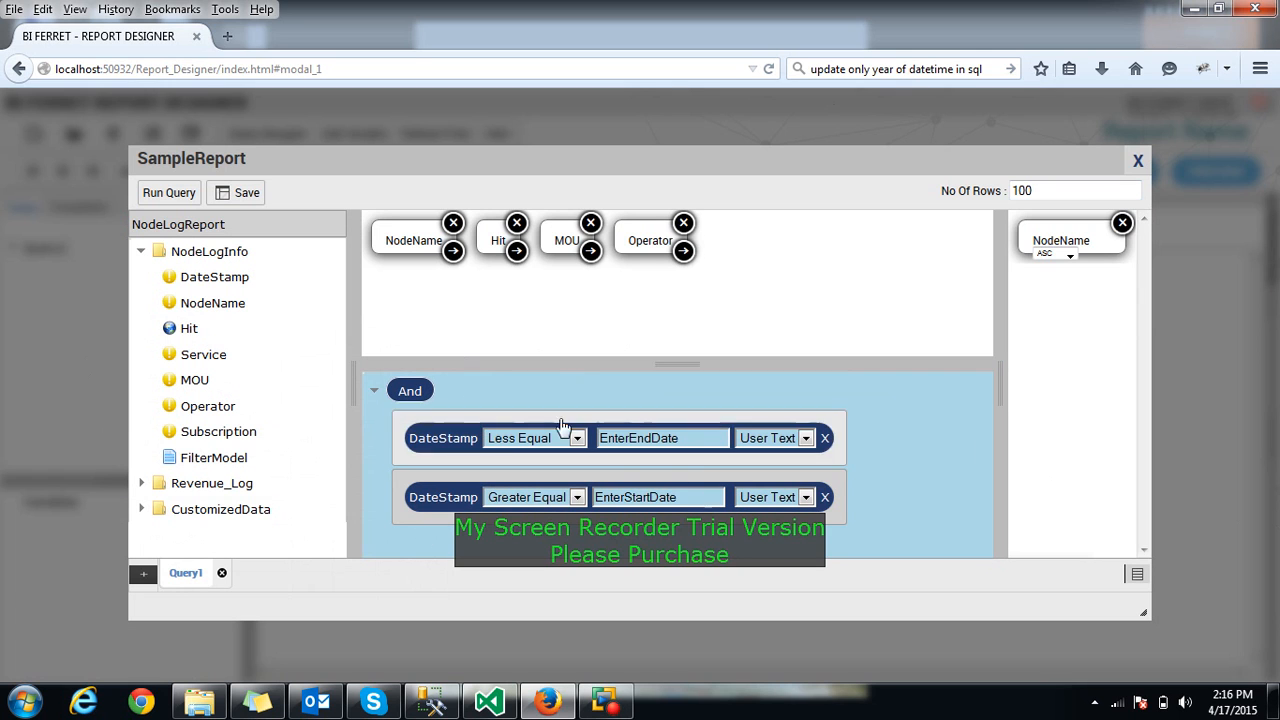
Close the query designer and refresh the report filters so the query's date prompts load into the filter area
left_click(1138, 158)
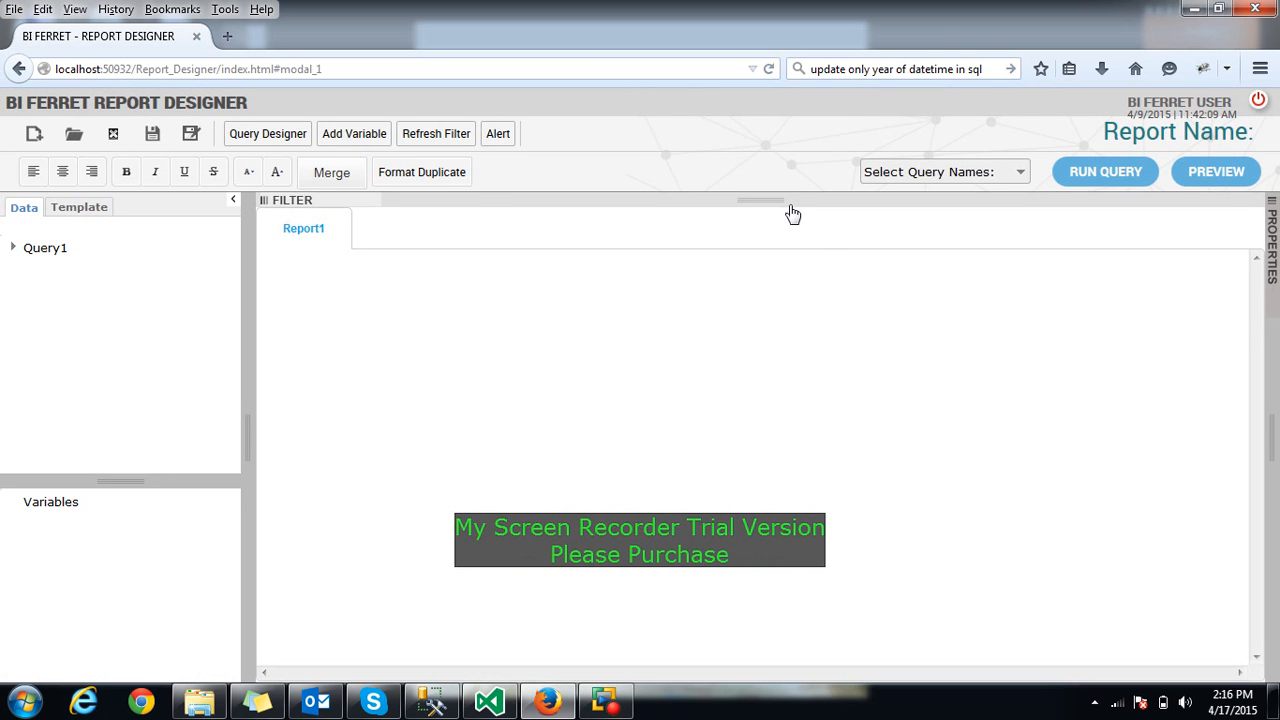
left_click(789, 204)
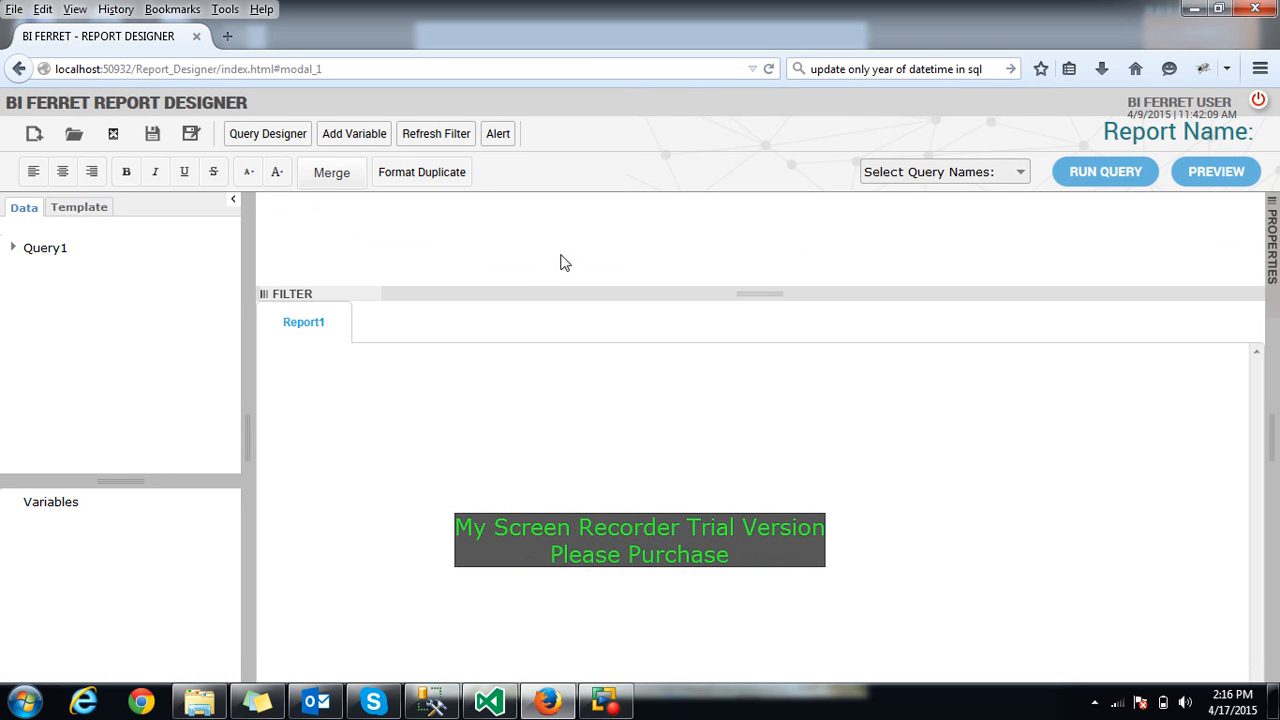
left_click(751, 295)
left_click(760, 207)
left_click(438, 134)
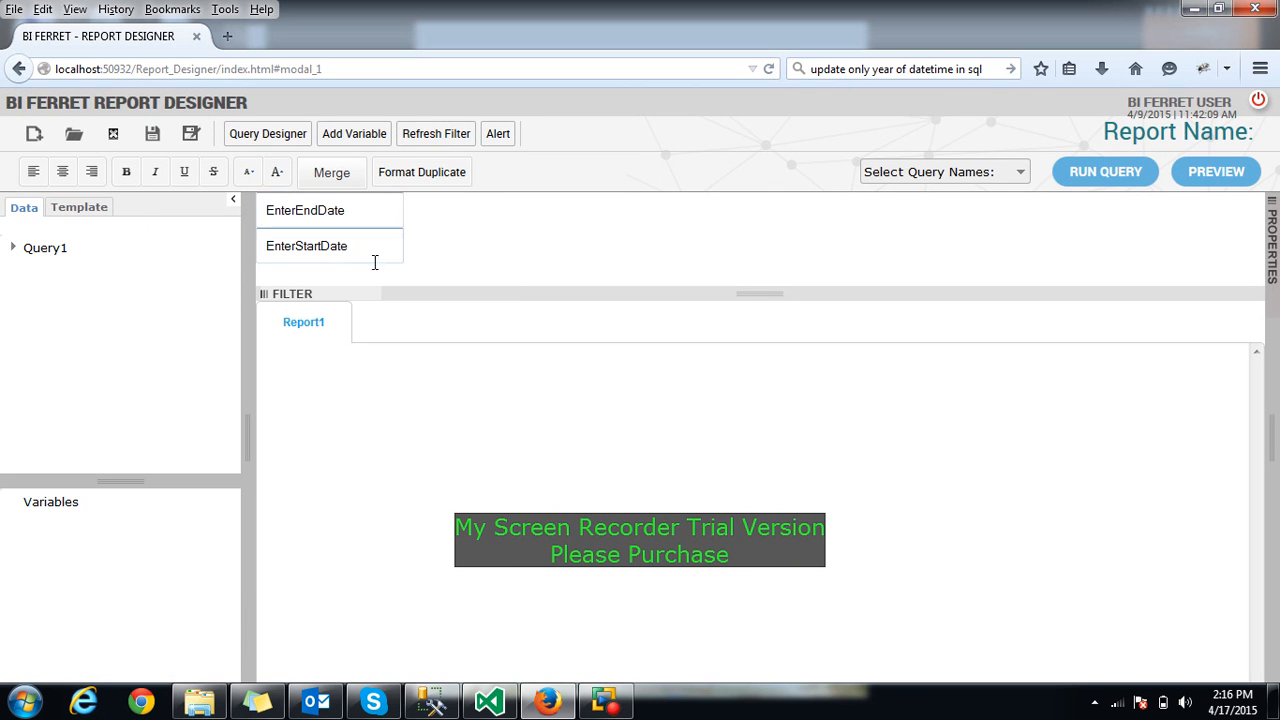
Examine the EnterEndDate filter's properties, including the Data Input Type and Data Time options
left_click(1274, 437)
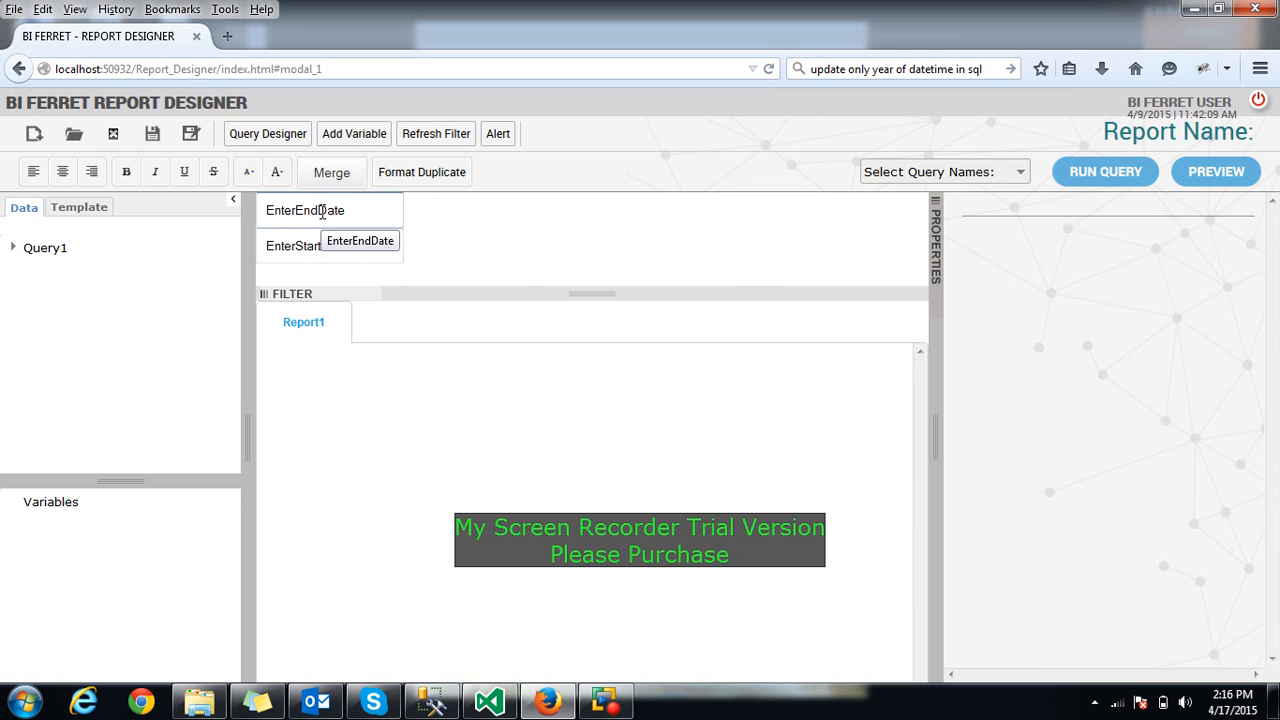
left_click(321, 211)
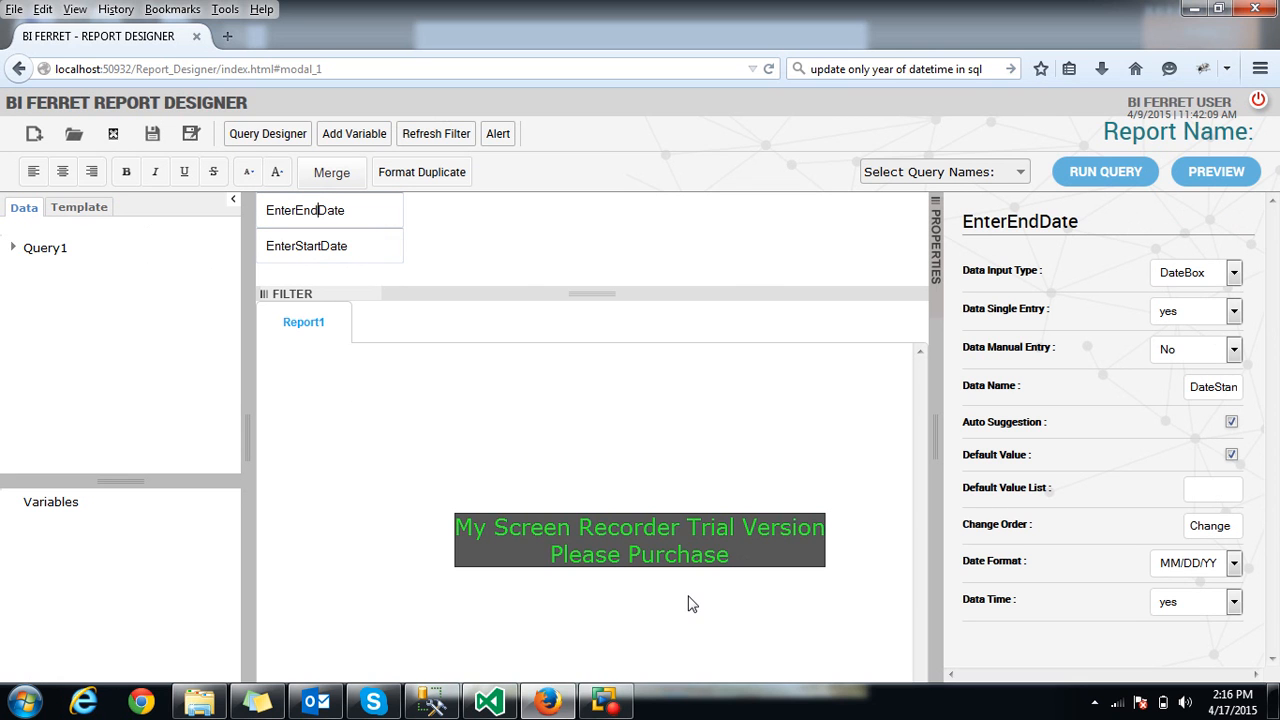
left_click(1236, 276)
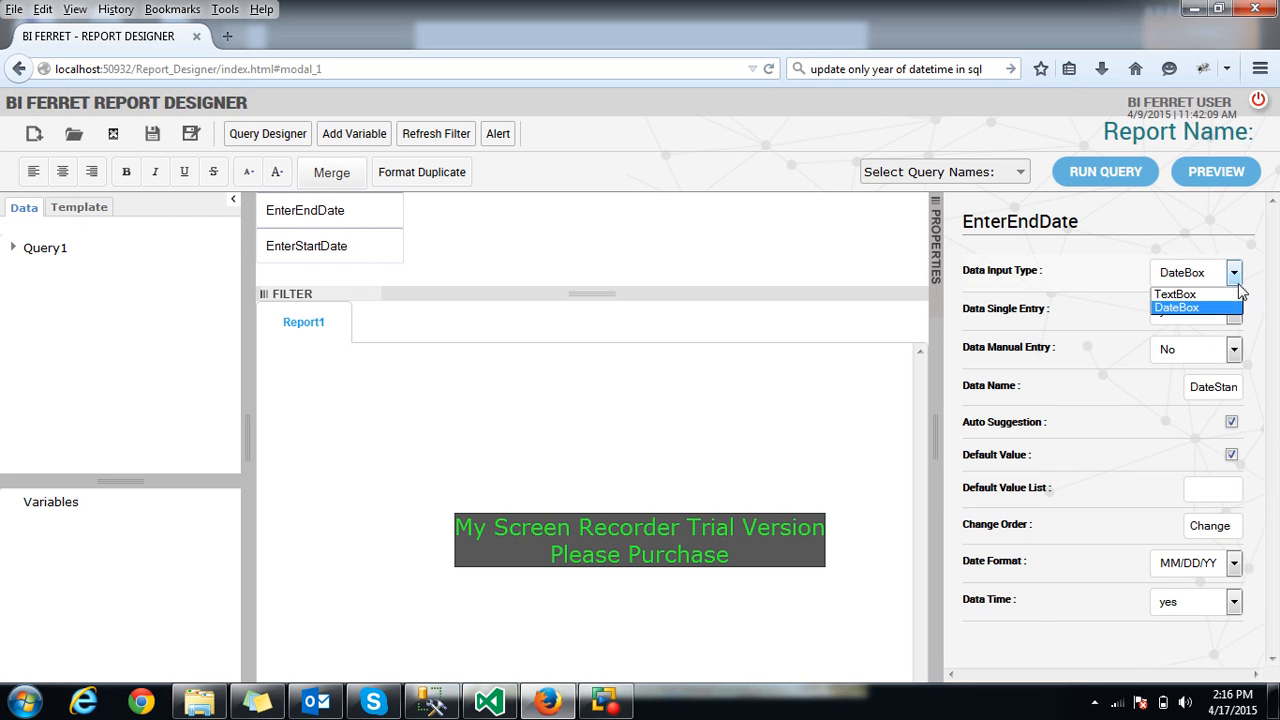
left_click(1082, 334)
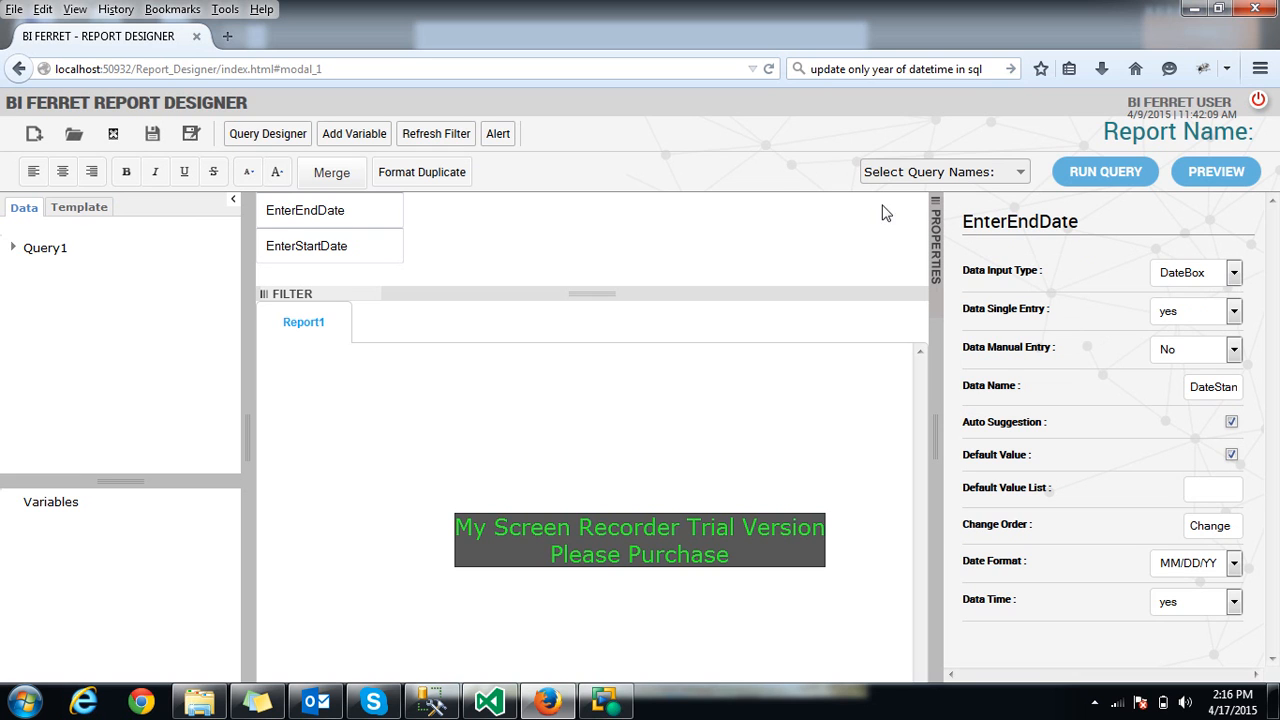
left_click(284, 219)
left_click(1235, 601)
left_click(1238, 600)
Change the filter order to place EnterStartDate before EnterEndDate and apply it
left_click(312, 232)
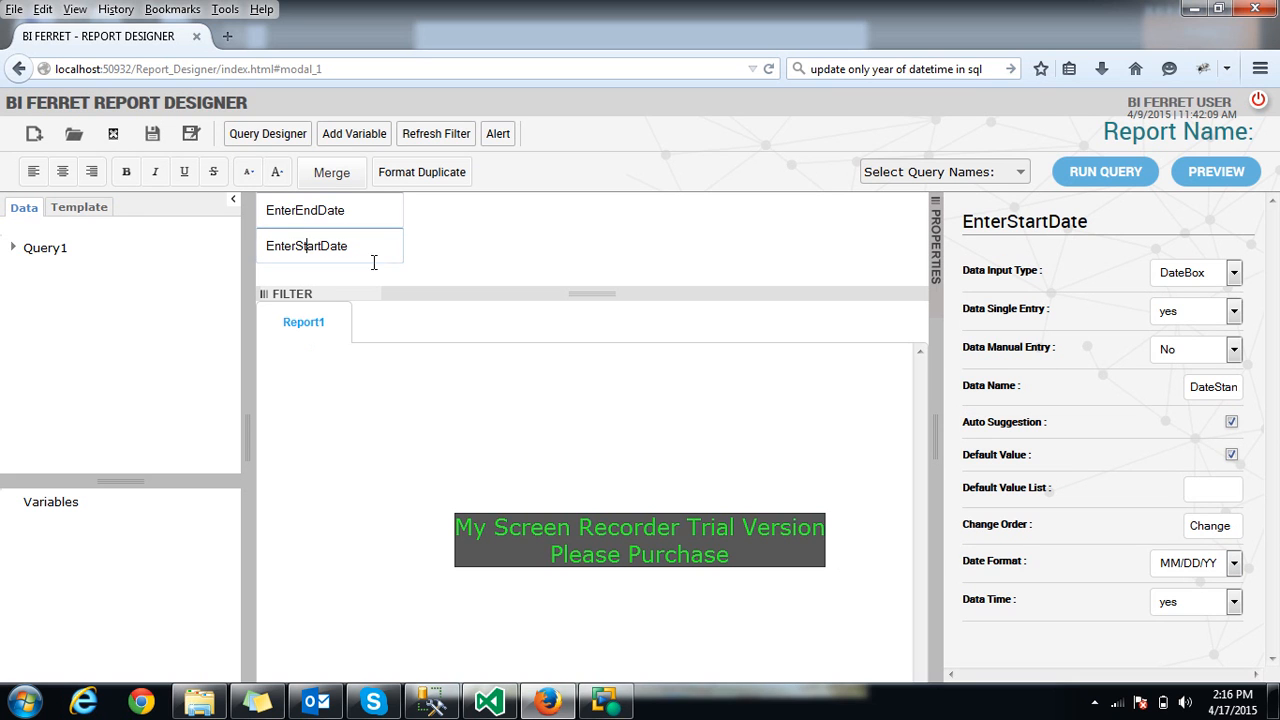
left_click(1209, 525)
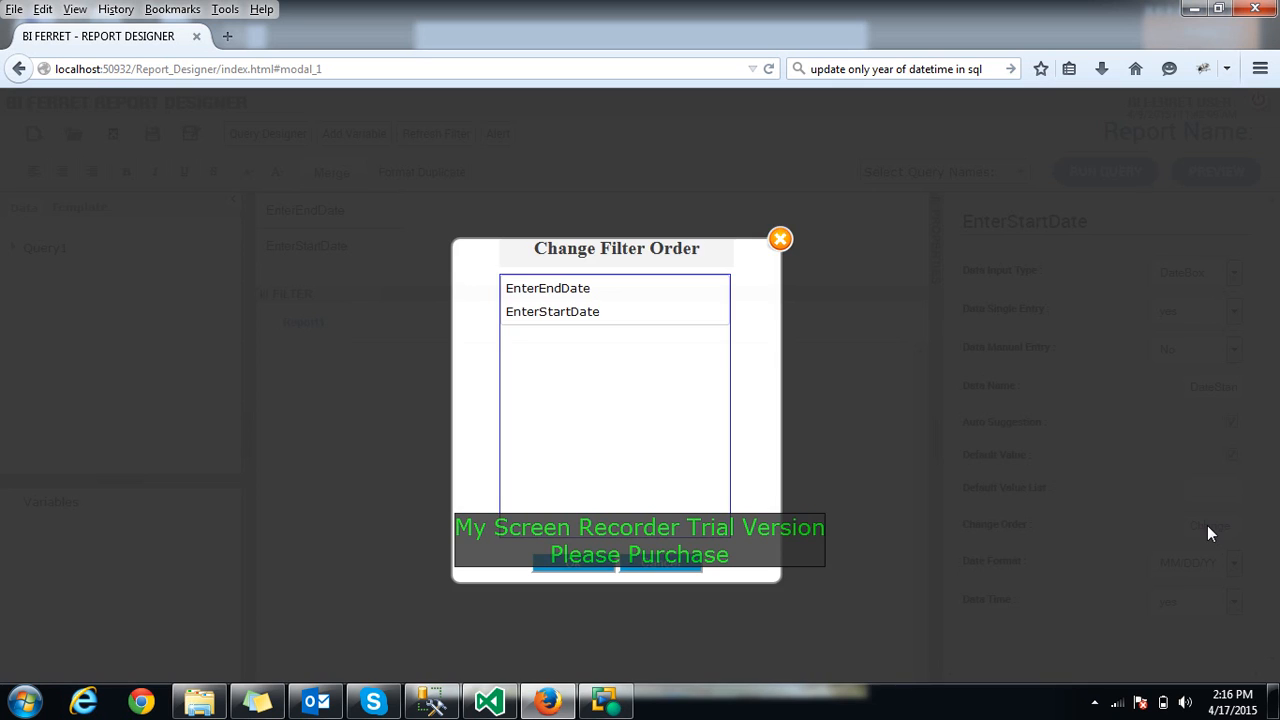
left_click(557, 322)
left_click_drag(557, 322, 557, 295)
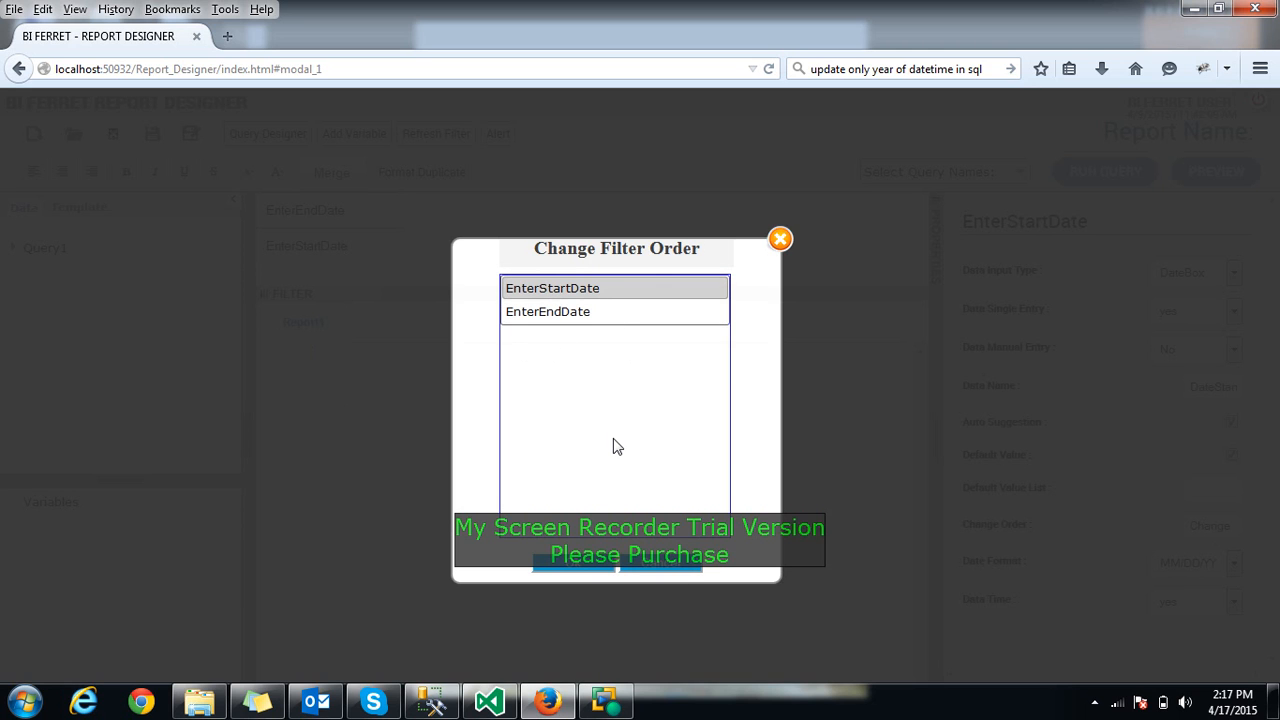
left_click(588, 572)
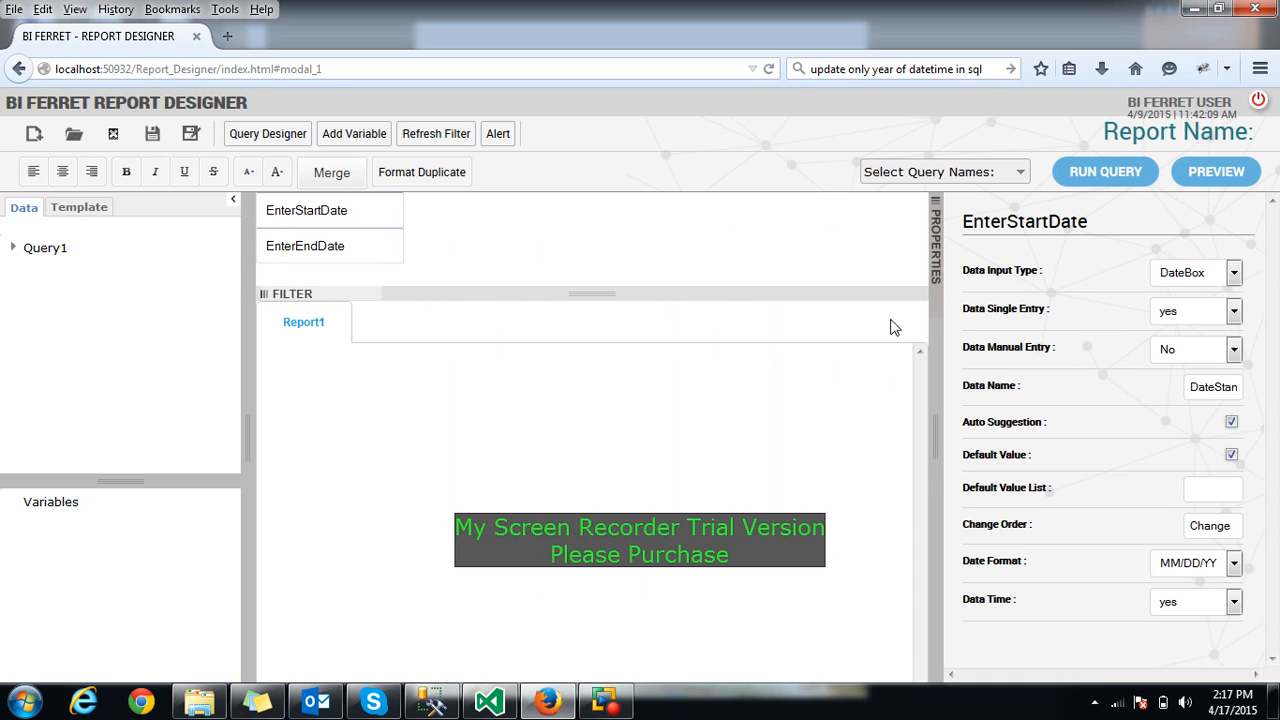
Enlarge the report canvas by collapsing the properties and filter areas and narrowing the data area, and show the report templates
left_click(942, 438)
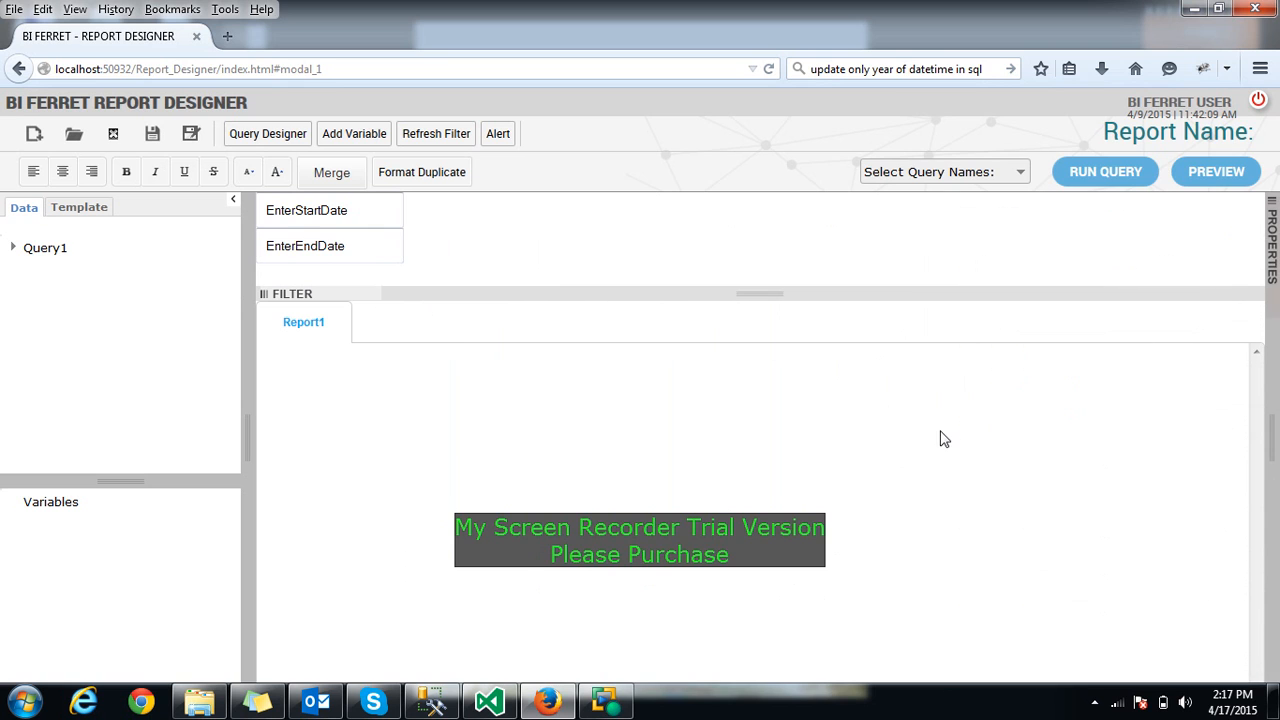
left_click(752, 296)
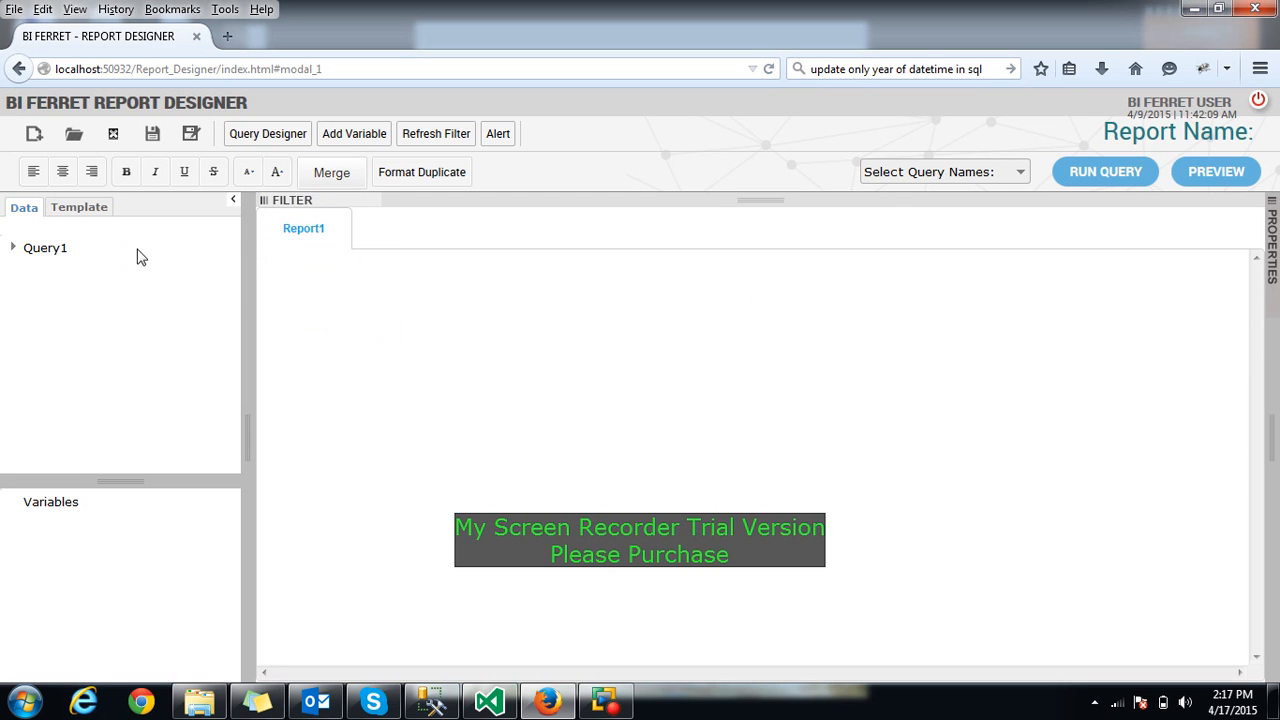
left_click_drag(247, 287, 212, 287)
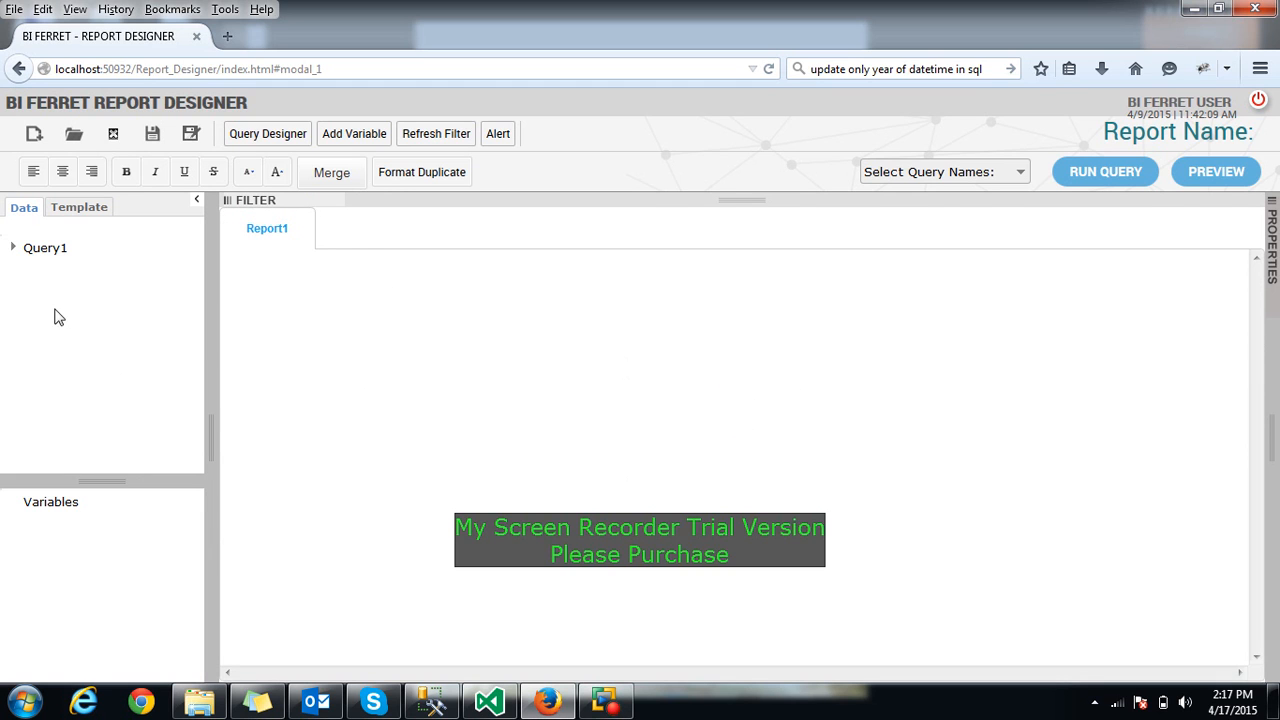
left_click(92, 213)
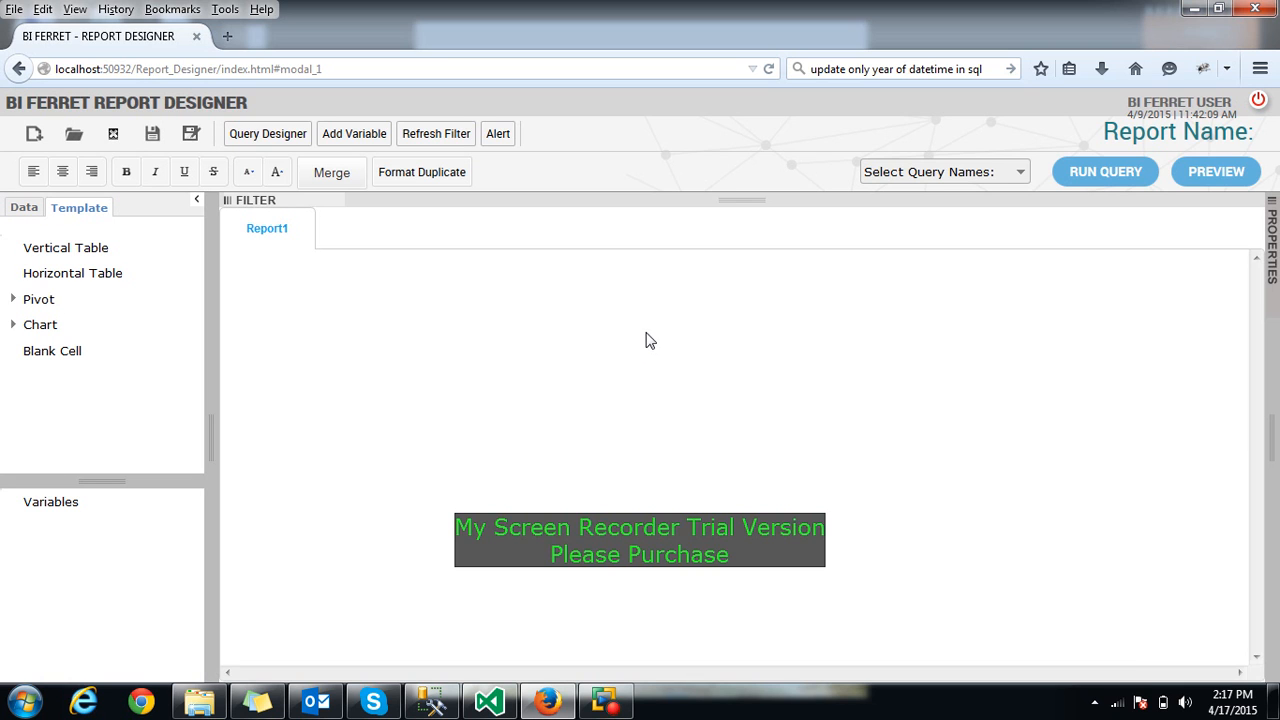
Add a report tab named "NodeName Vs HIT" and open it
right_click(578, 324)
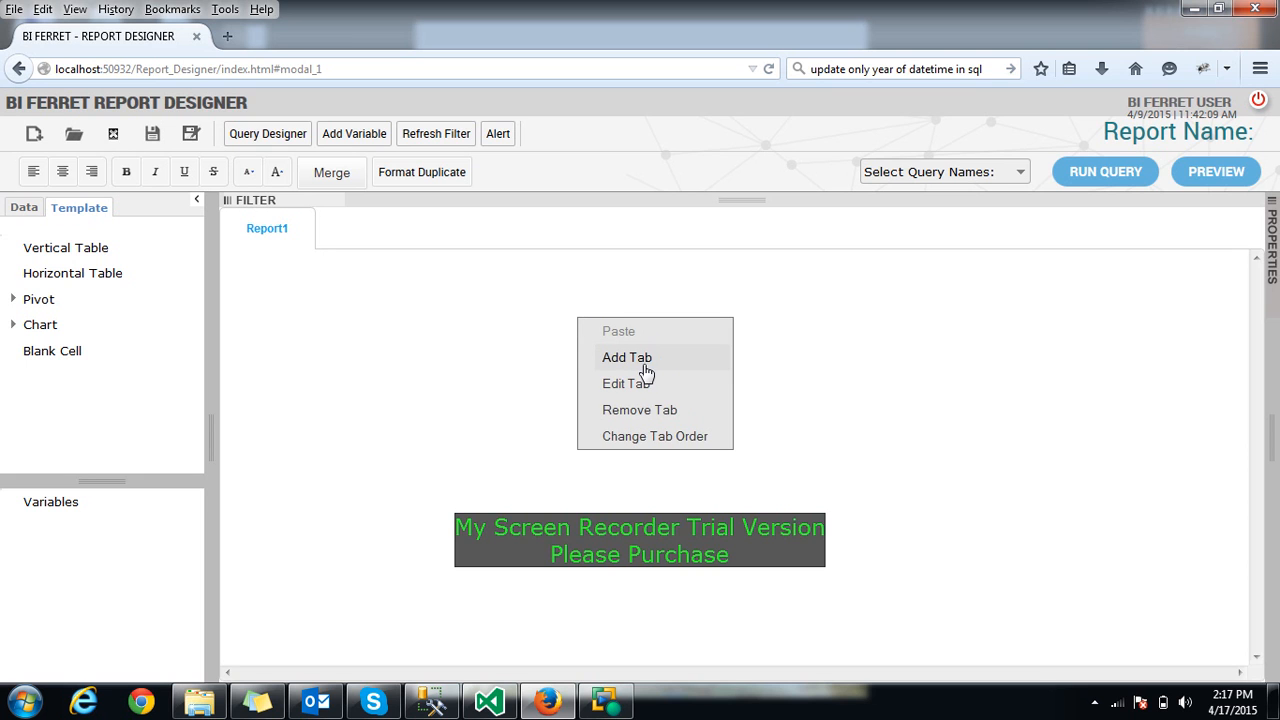
right_click(445, 318)
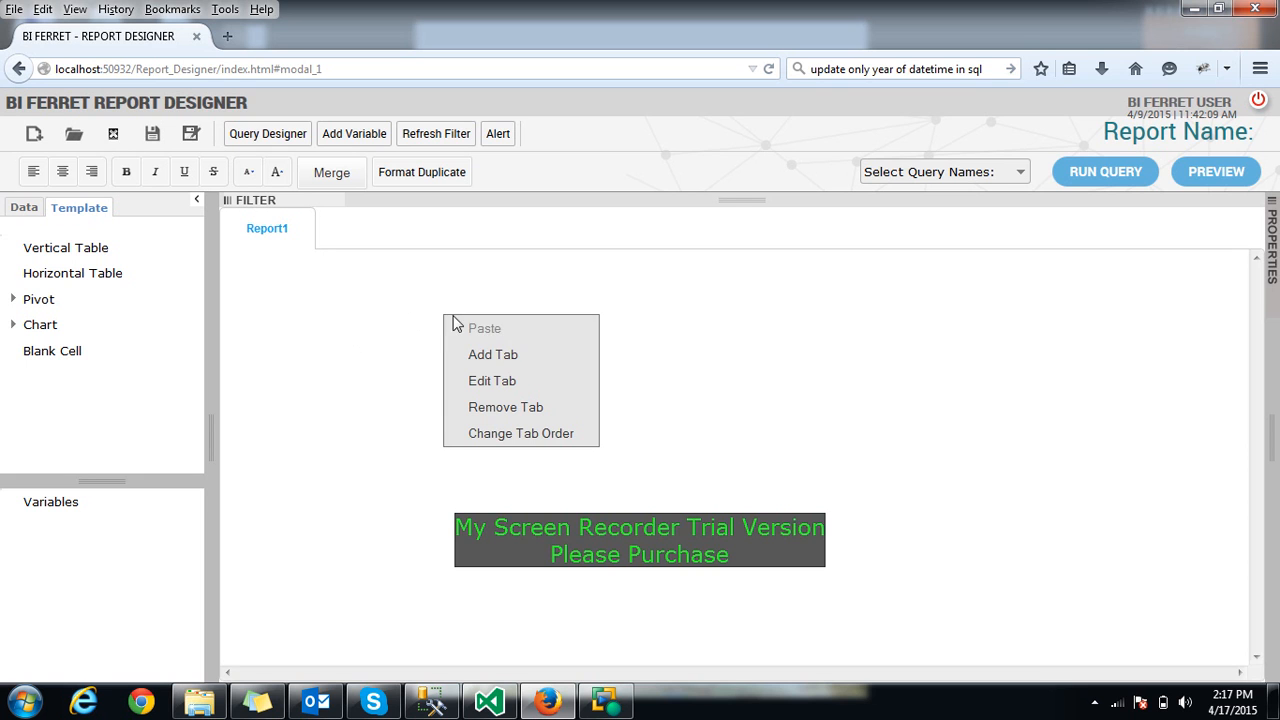
left_click(503, 358)
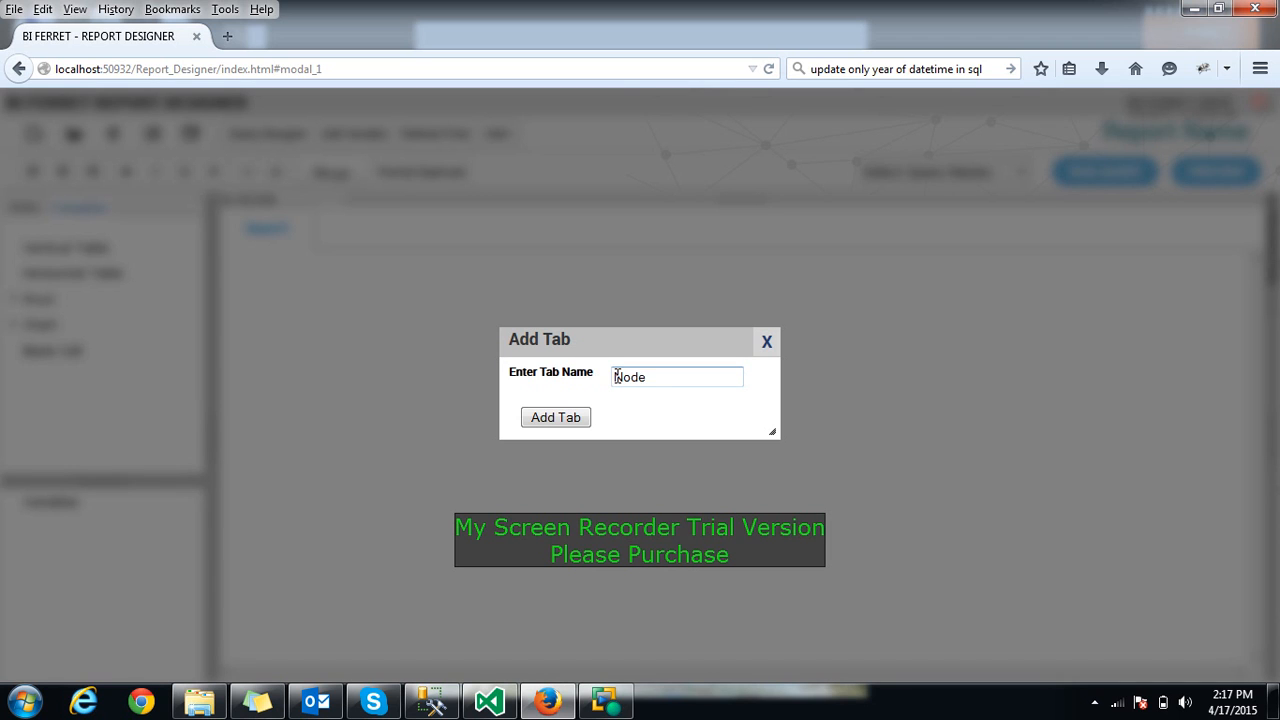
type("NodeName Vs HIT")
left_click(584, 418)
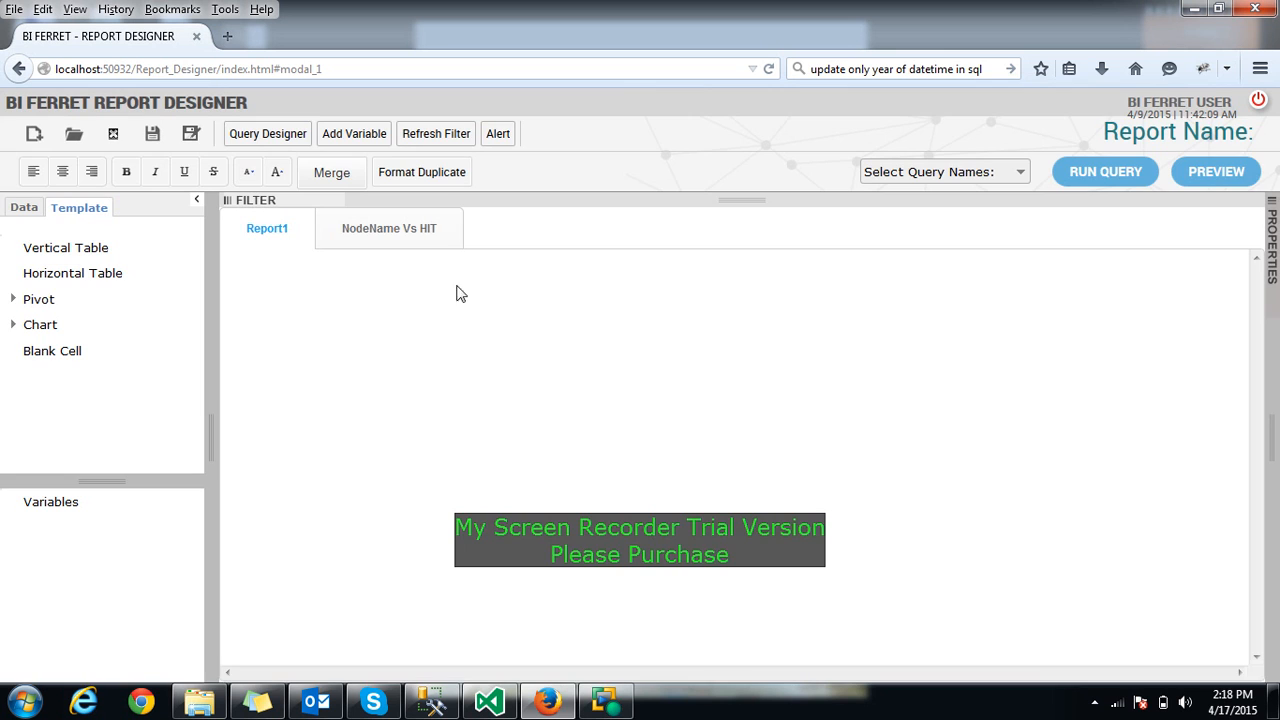
left_click(440, 245)
Rename the Report1 tab as "Summery"
left_click(257, 244)
right_click(564, 349)
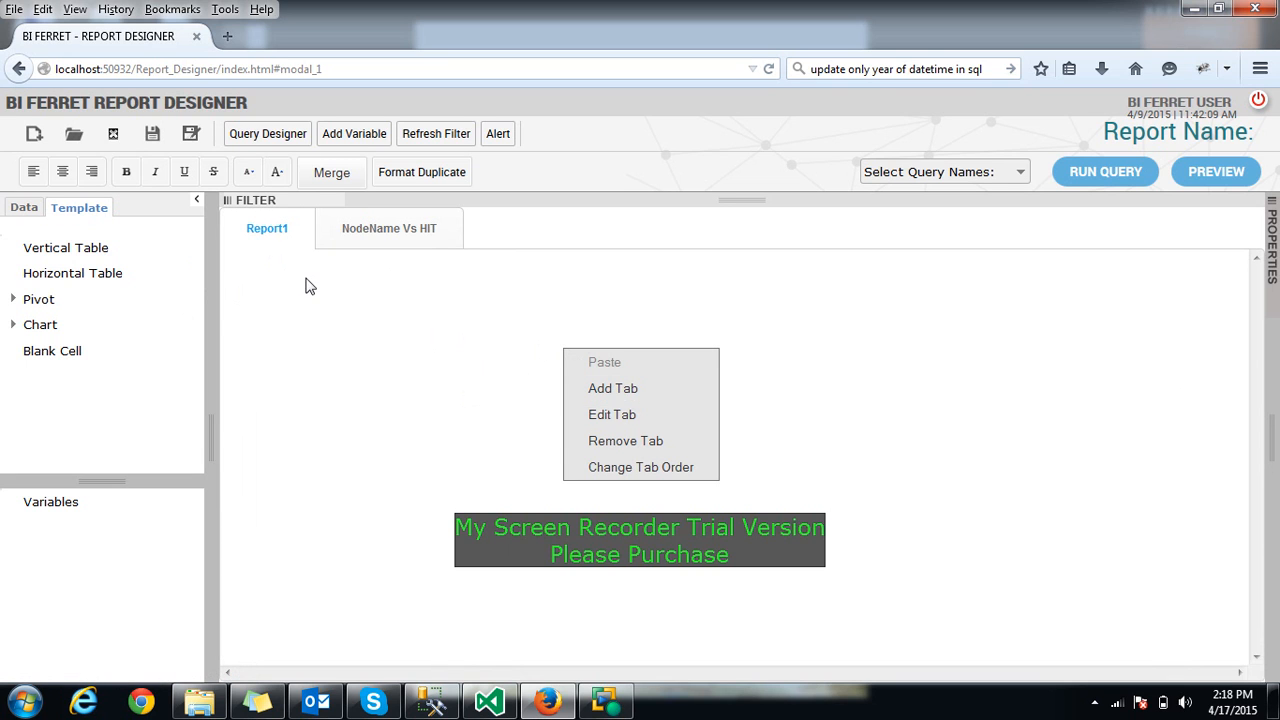
left_click(616, 416)
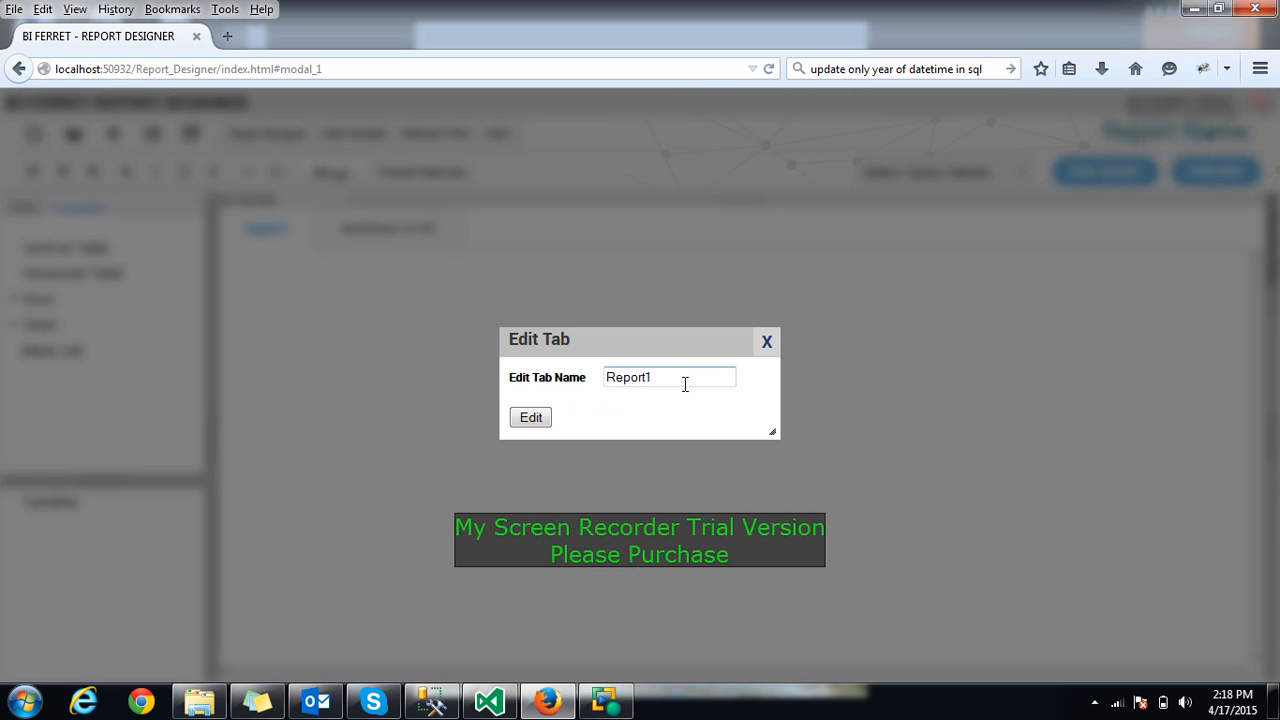
left_click_drag(683, 383, 594, 382)
type("Summery")
left_click(531, 417)
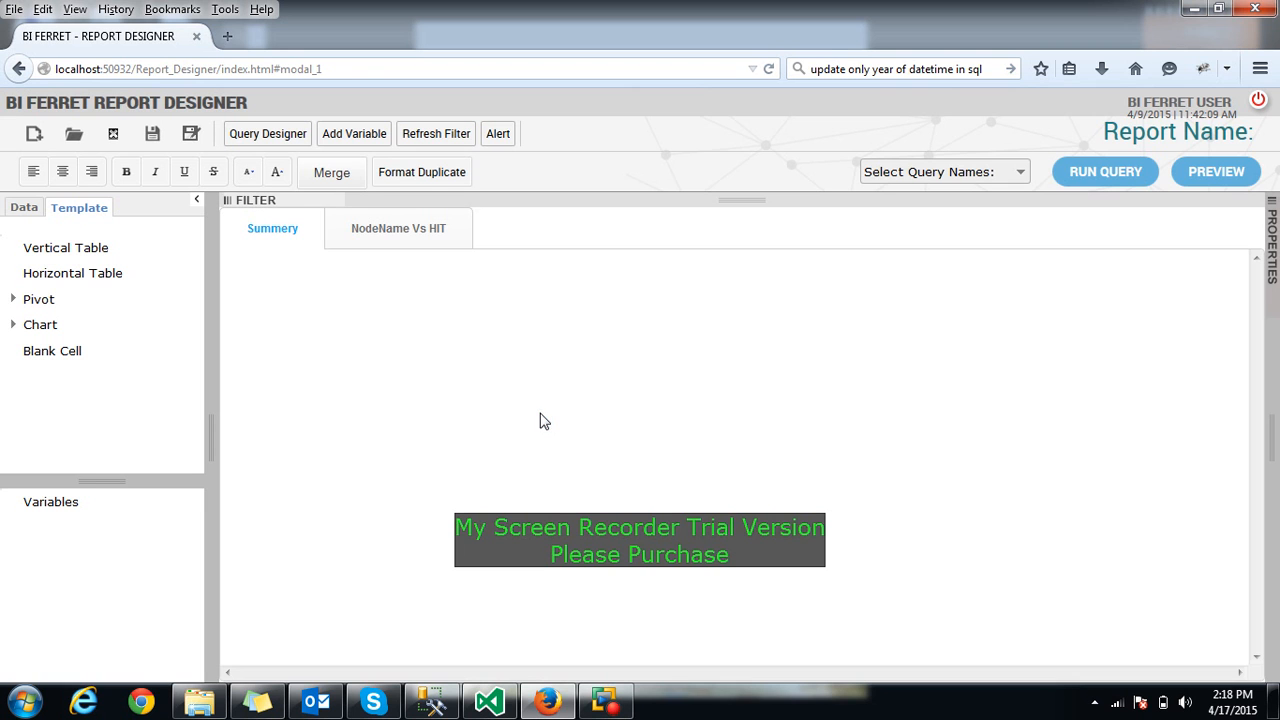
Reorder the report tabs to put NodeName Vs HIT before Summery, and switch between both tabs to check them
right_click(579, 326)
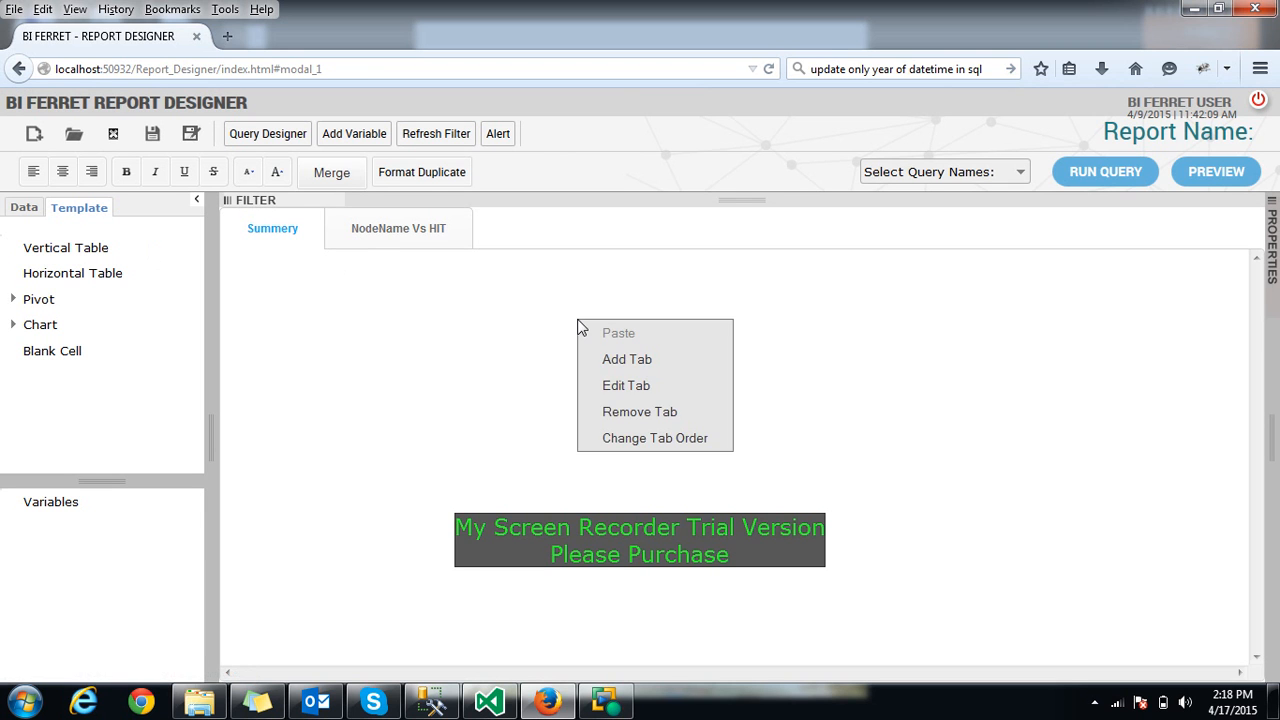
left_click(640, 443)
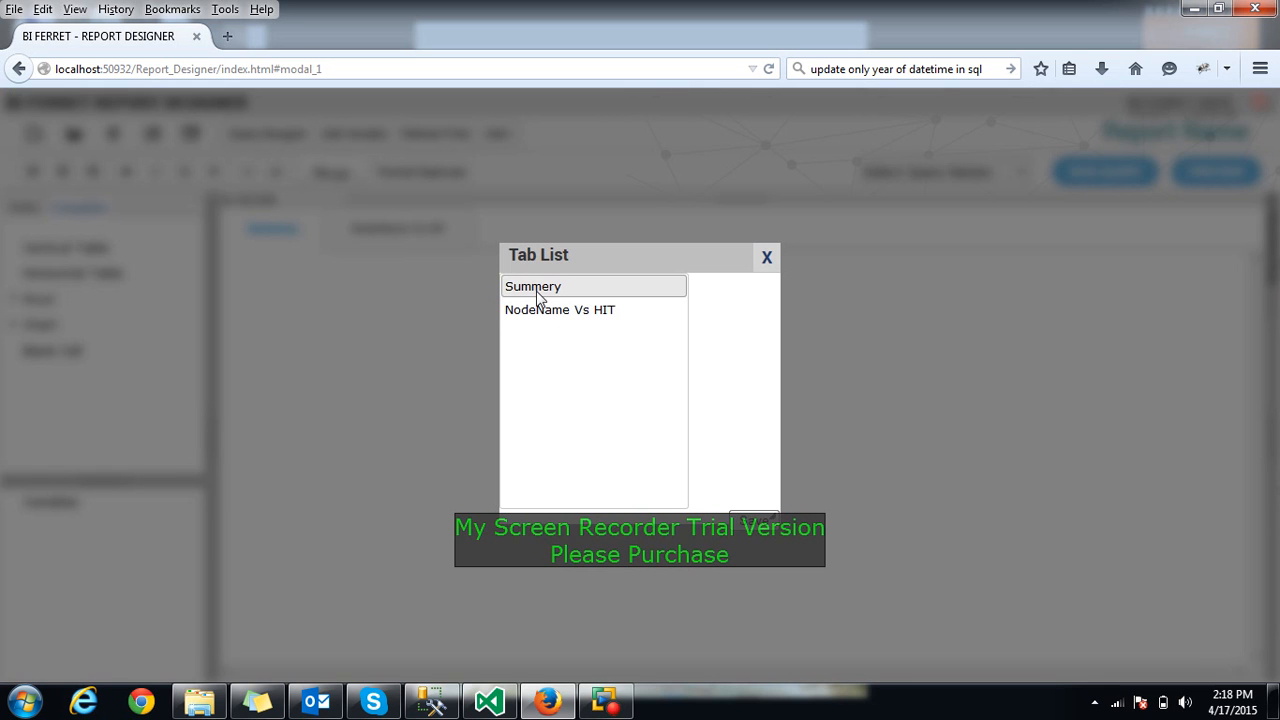
left_click_drag(527, 291, 555, 286)
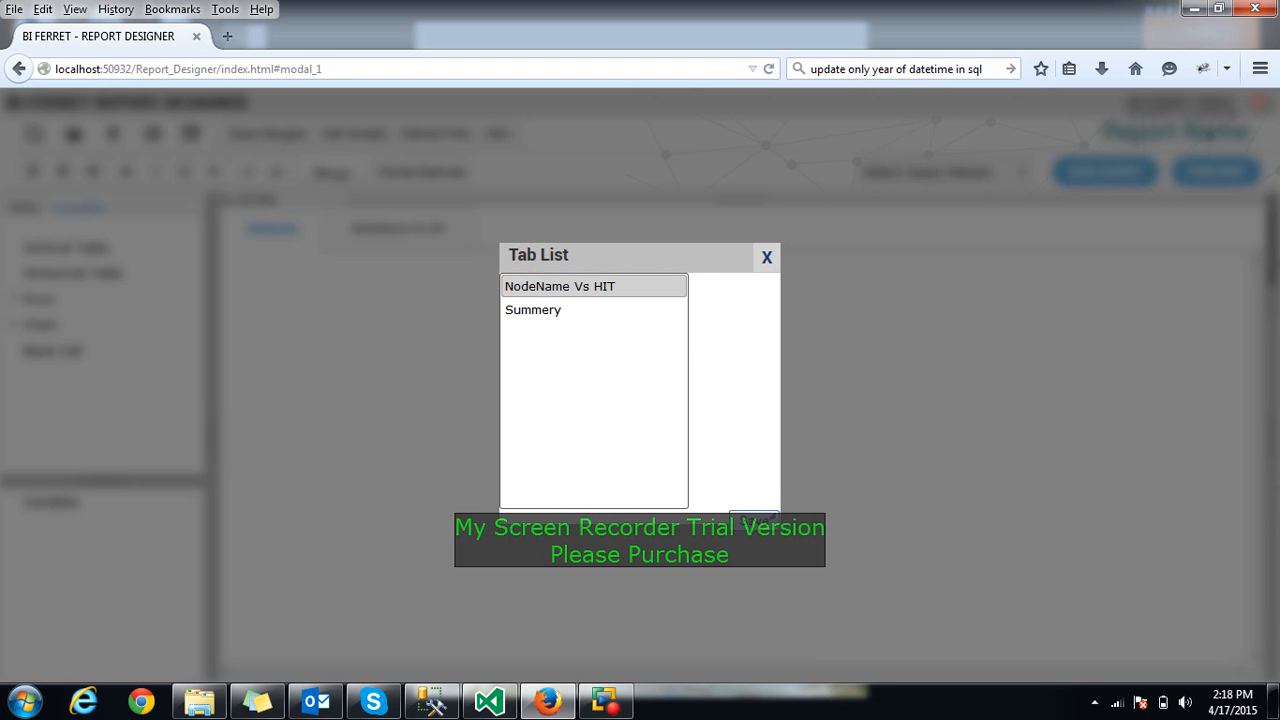
left_click(752, 521)
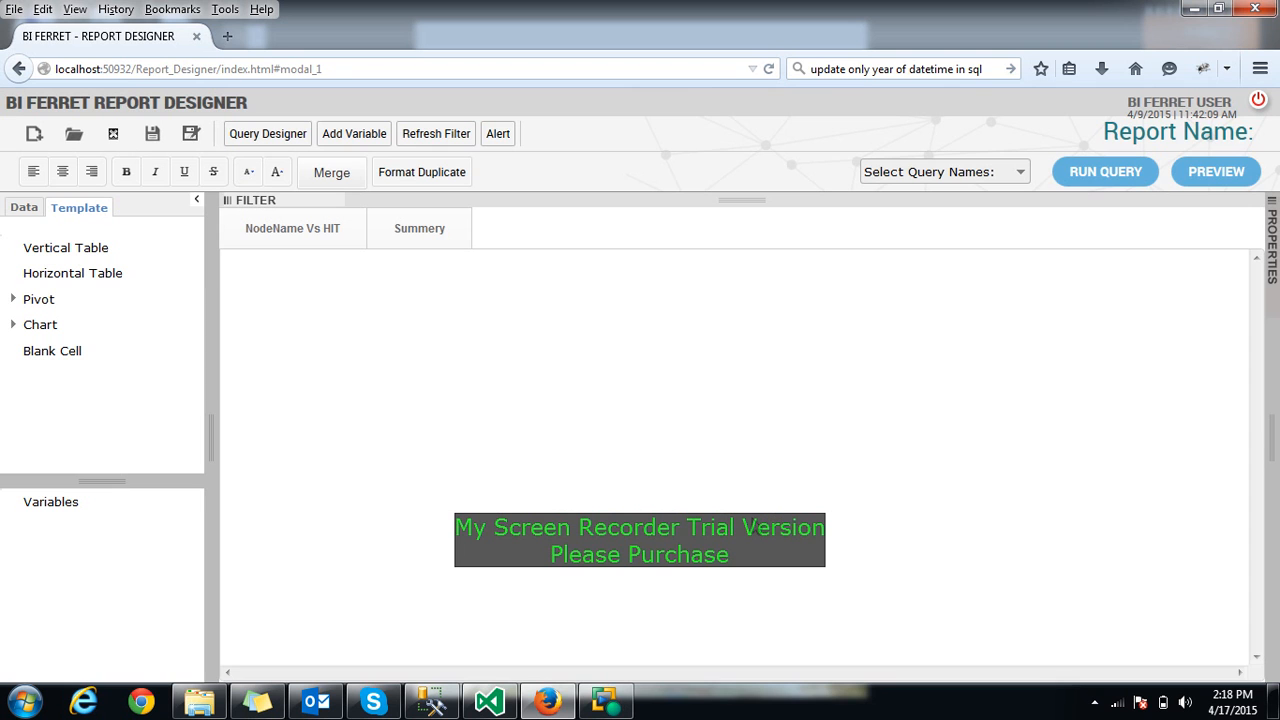
left_click(334, 251)
left_click(432, 240)
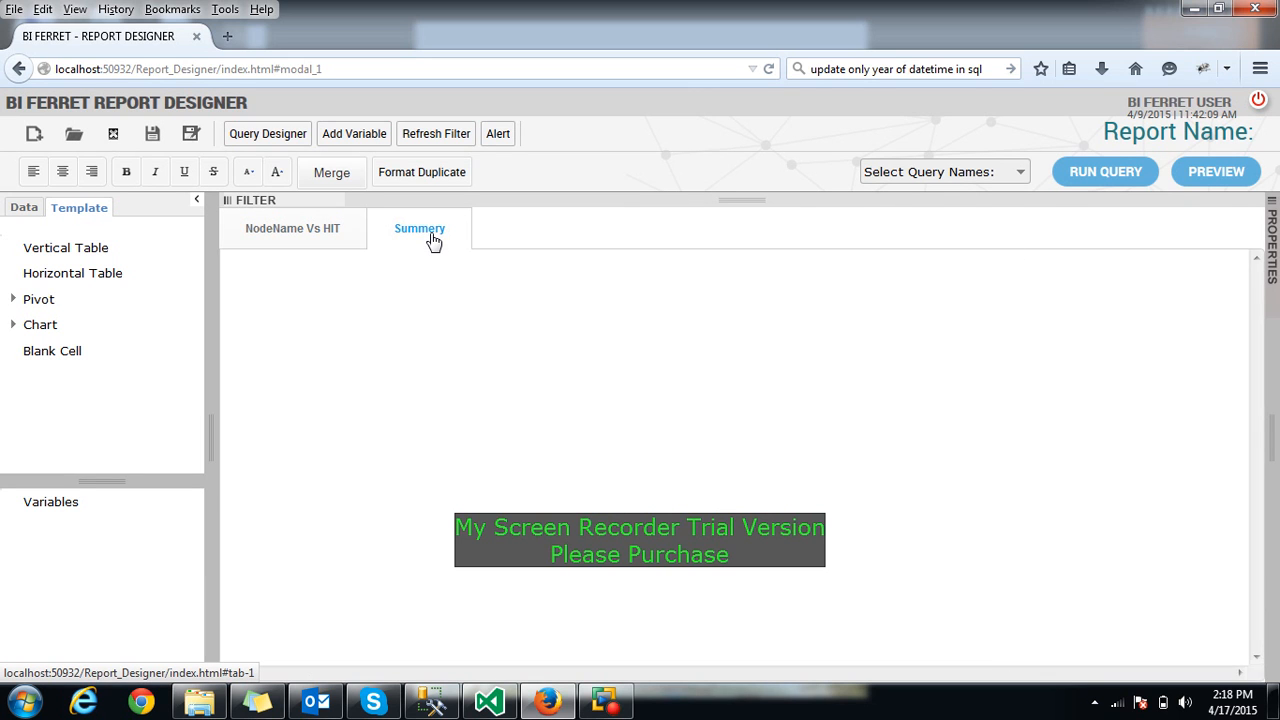
left_click(340, 232)
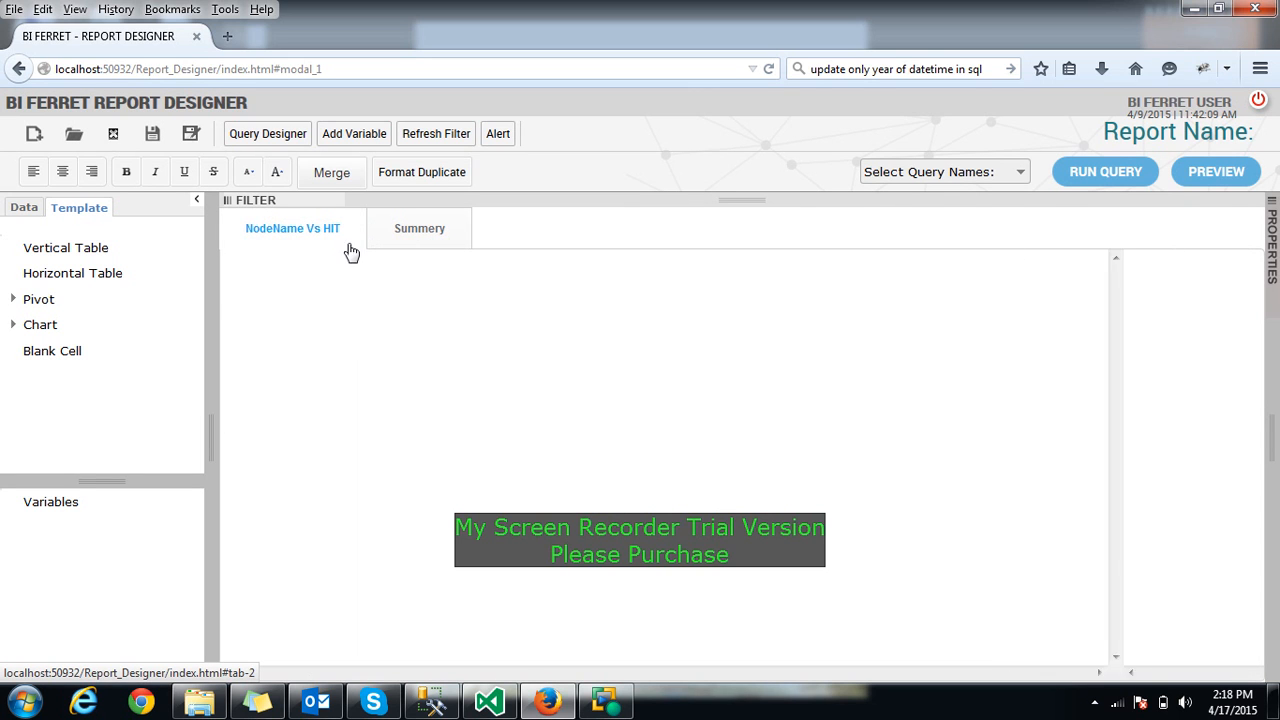
right_click(553, 303)
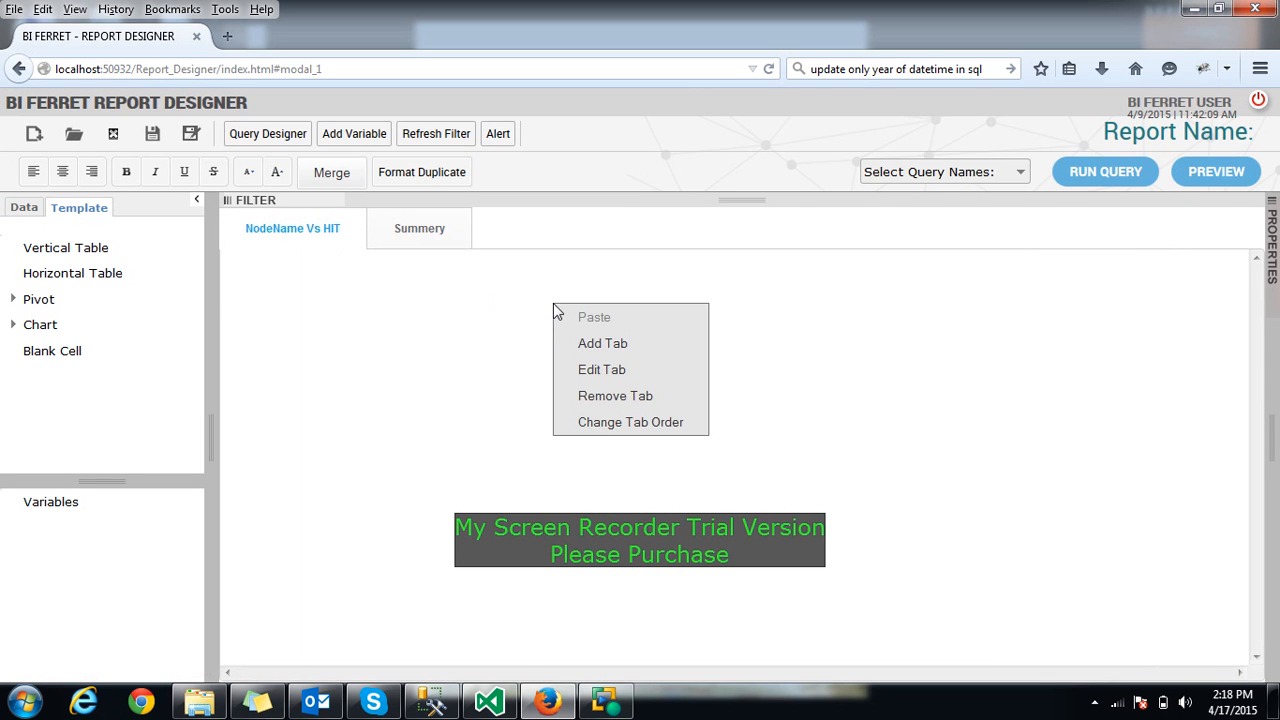
left_click(640, 398)
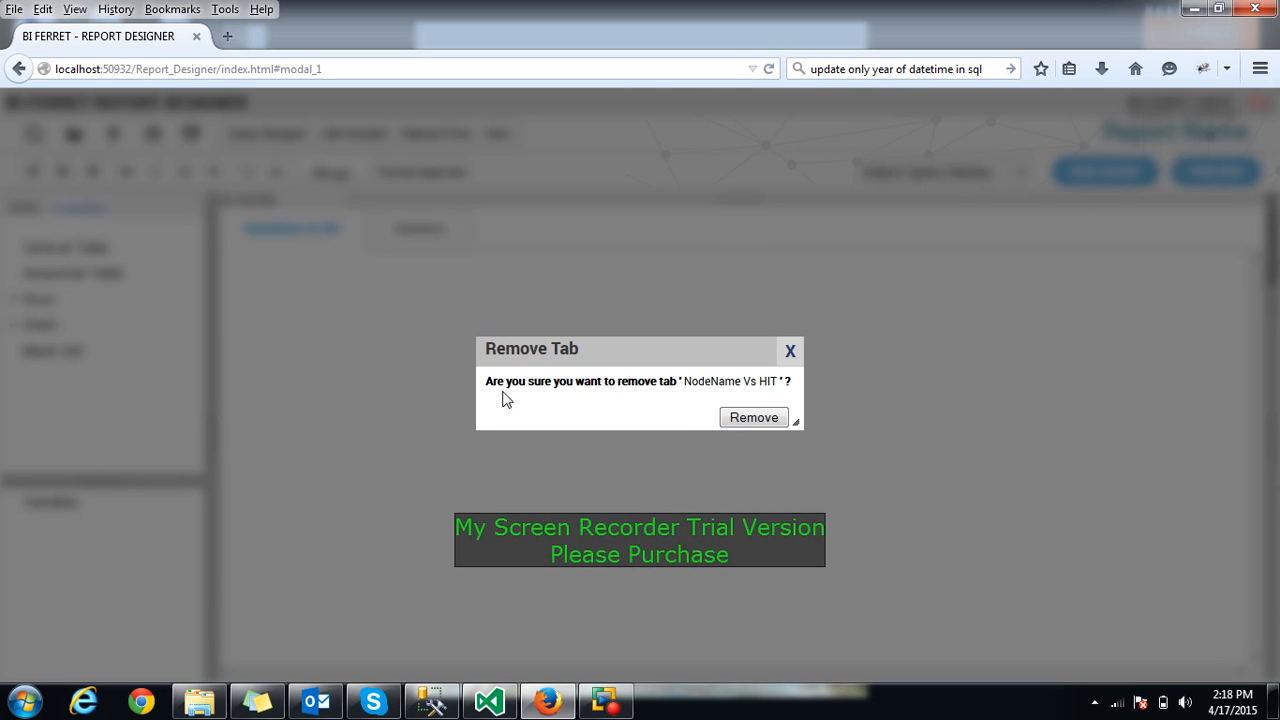
left_click(793, 350)
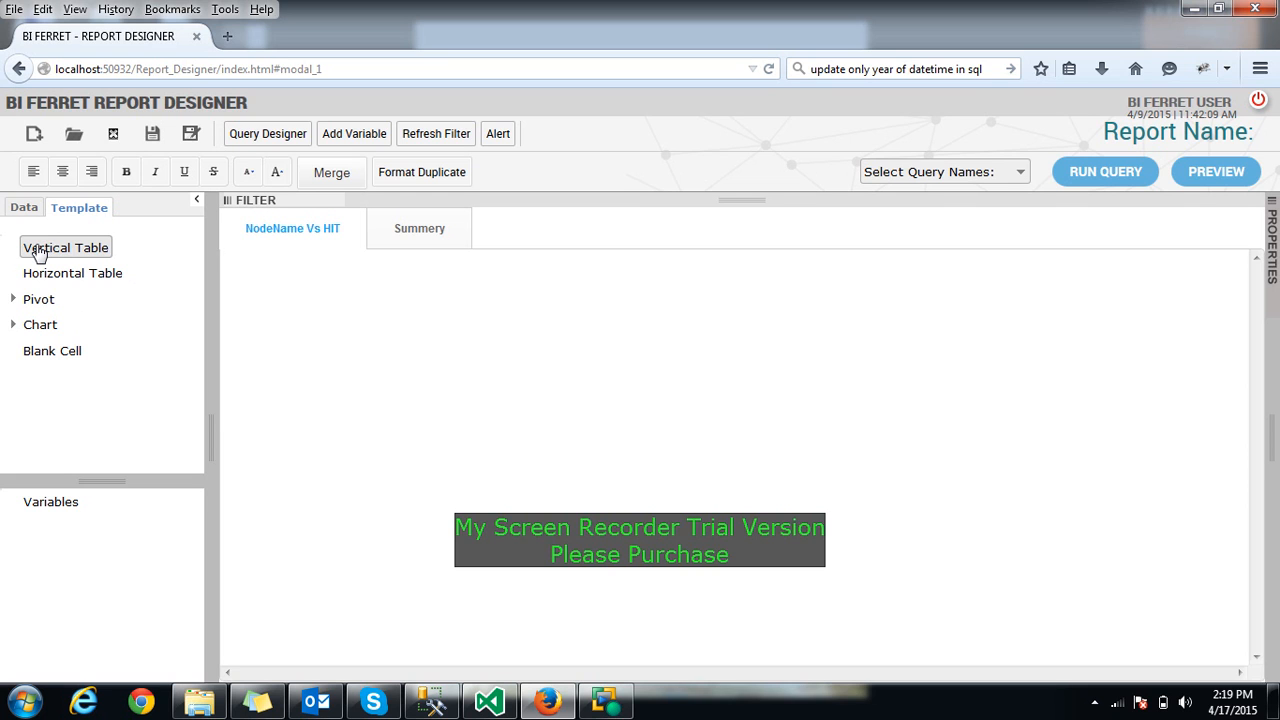
Place a Vertical Table near the upper-left corner of the NodeName Vs HIT report and insert two more rows below its first row
left_click_drag(38, 254, 240, 298)
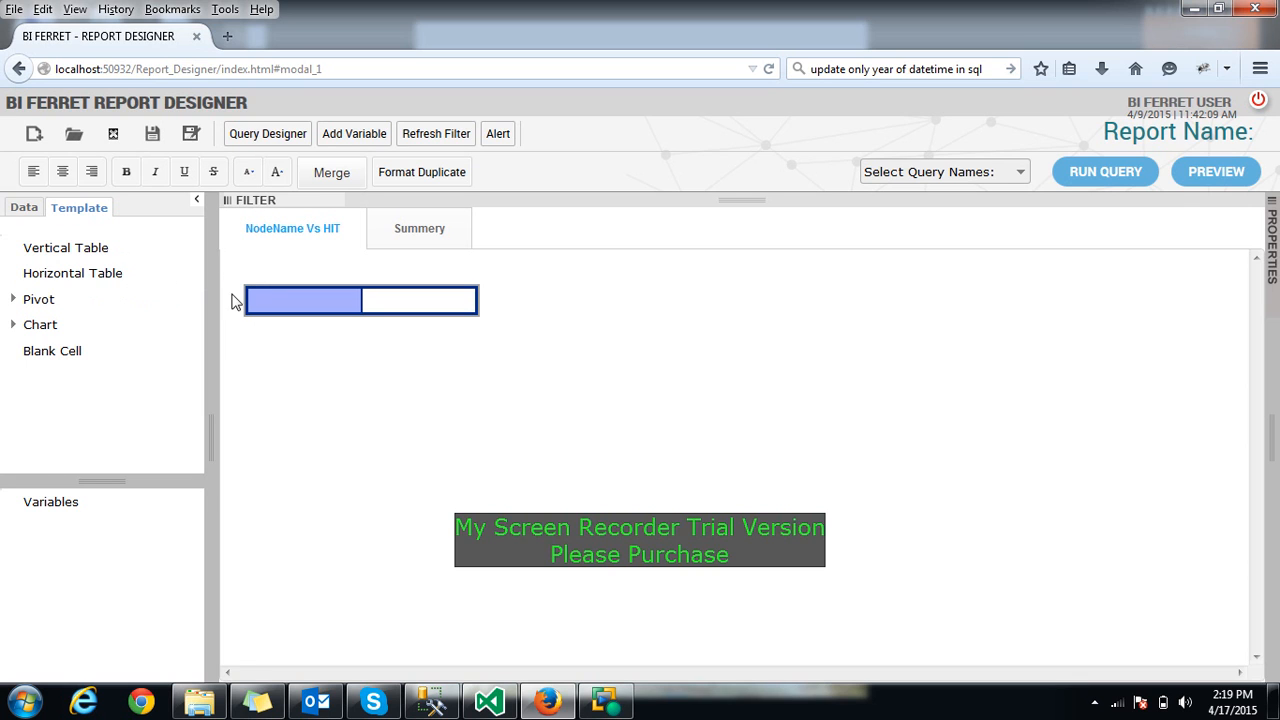
right_click(301, 302)
right_click(403, 301)
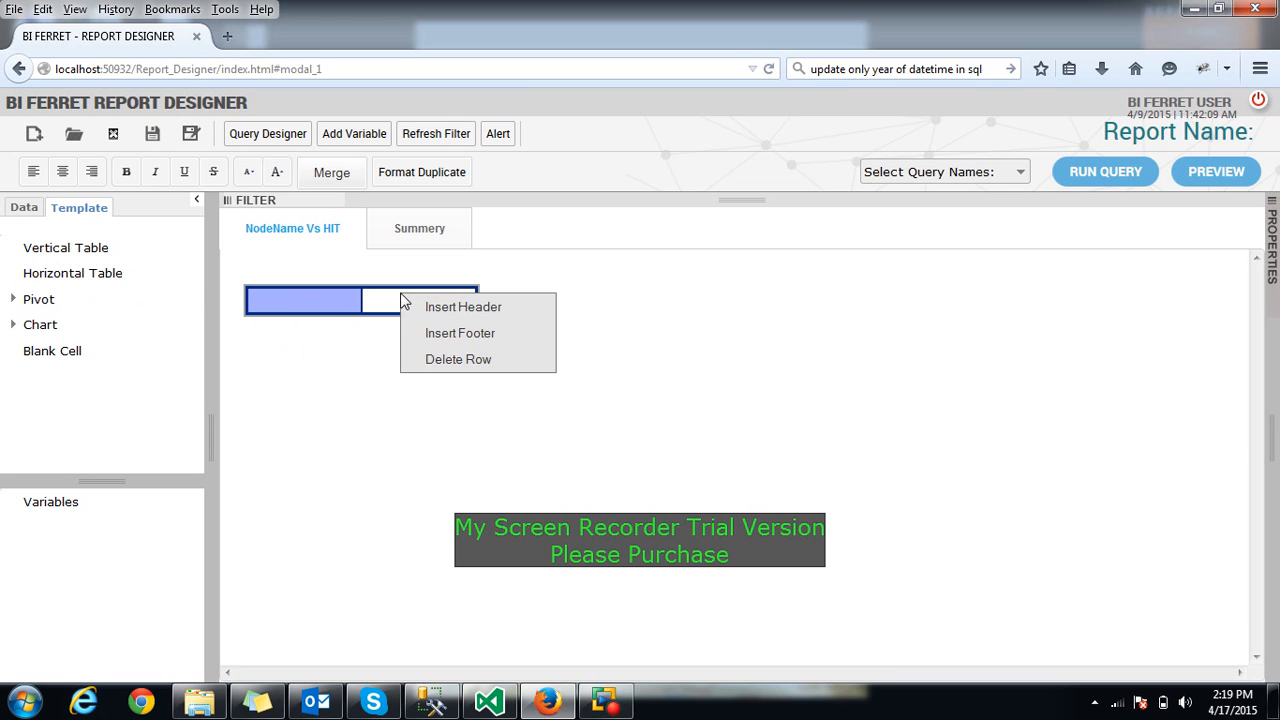
right_click(315, 300)
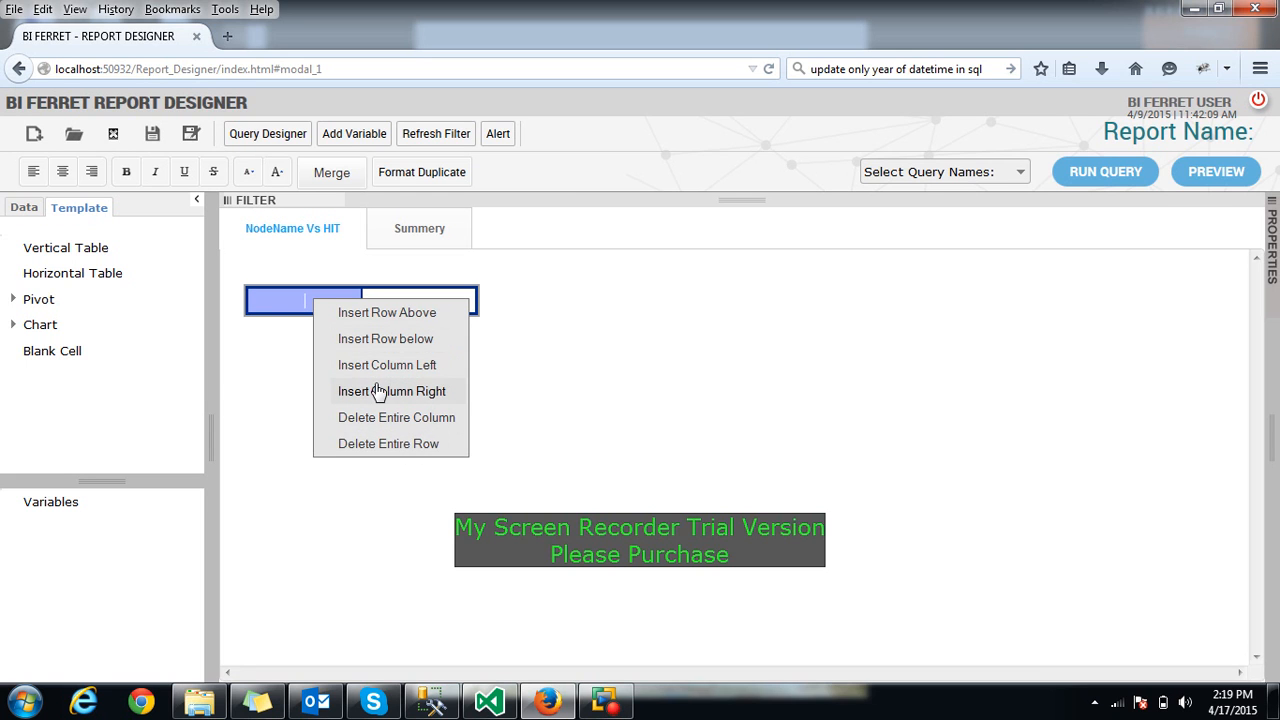
left_click(421, 314)
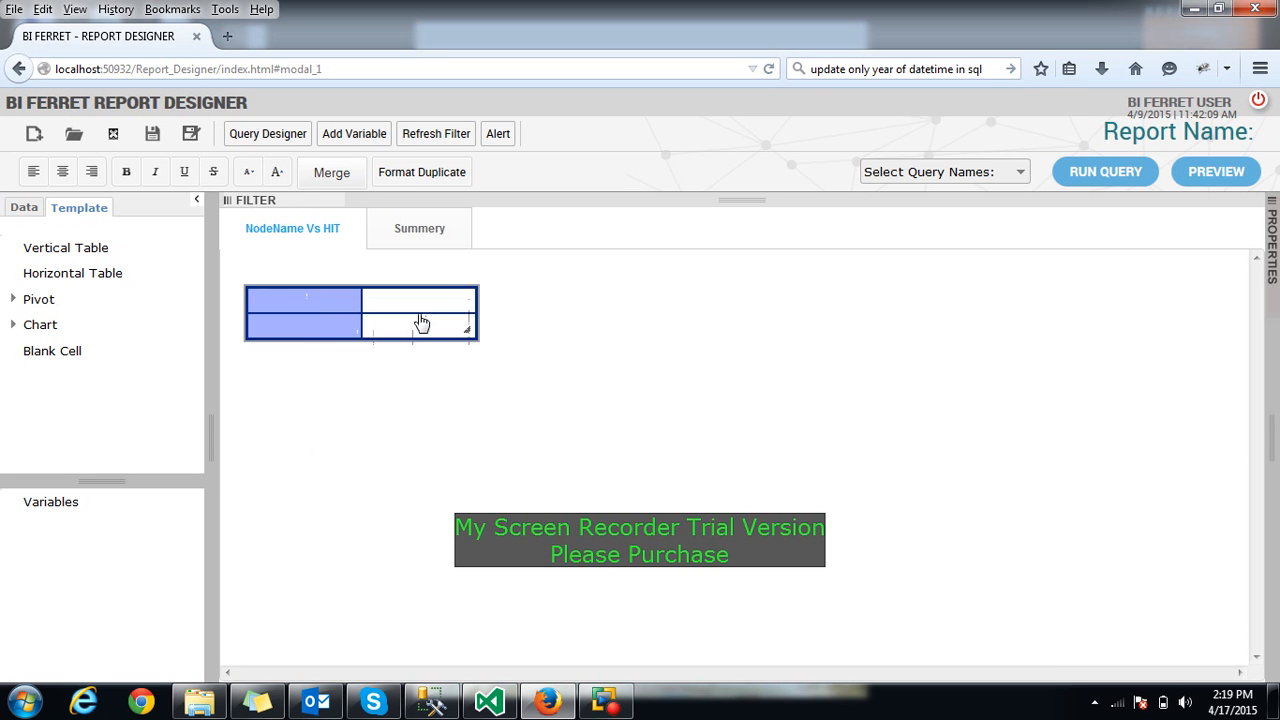
right_click(331, 326)
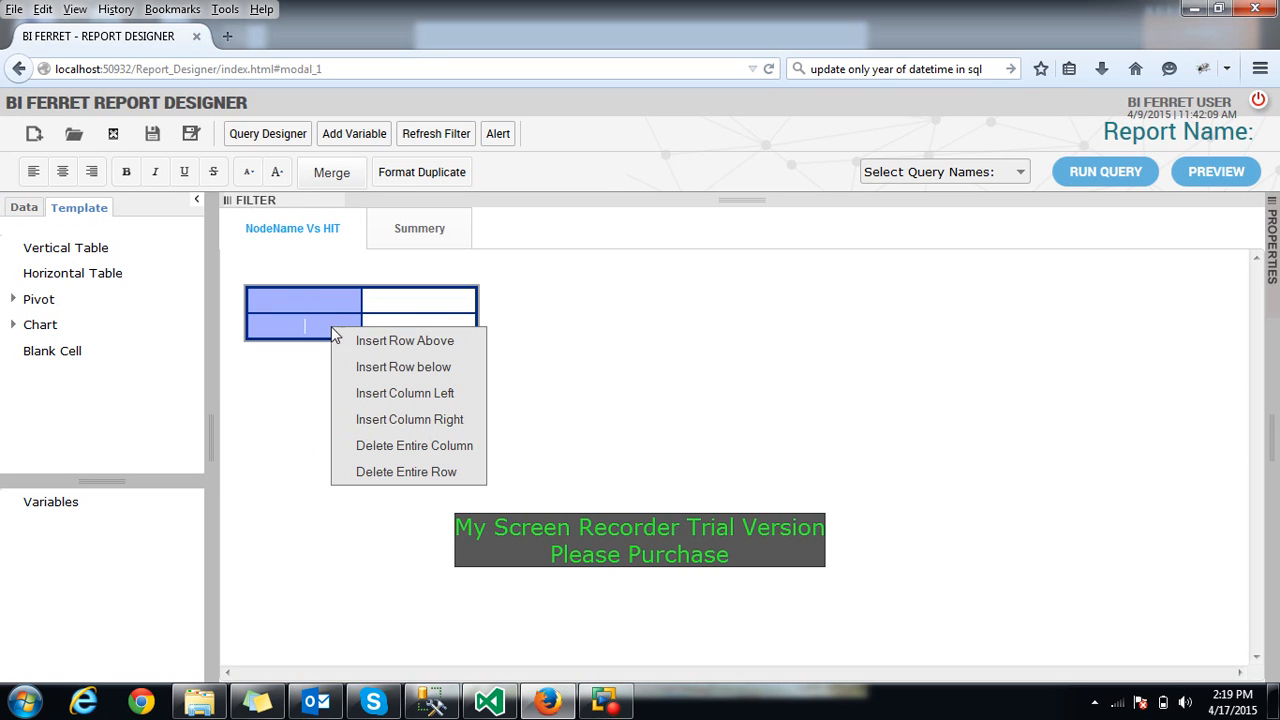
left_click(405, 367)
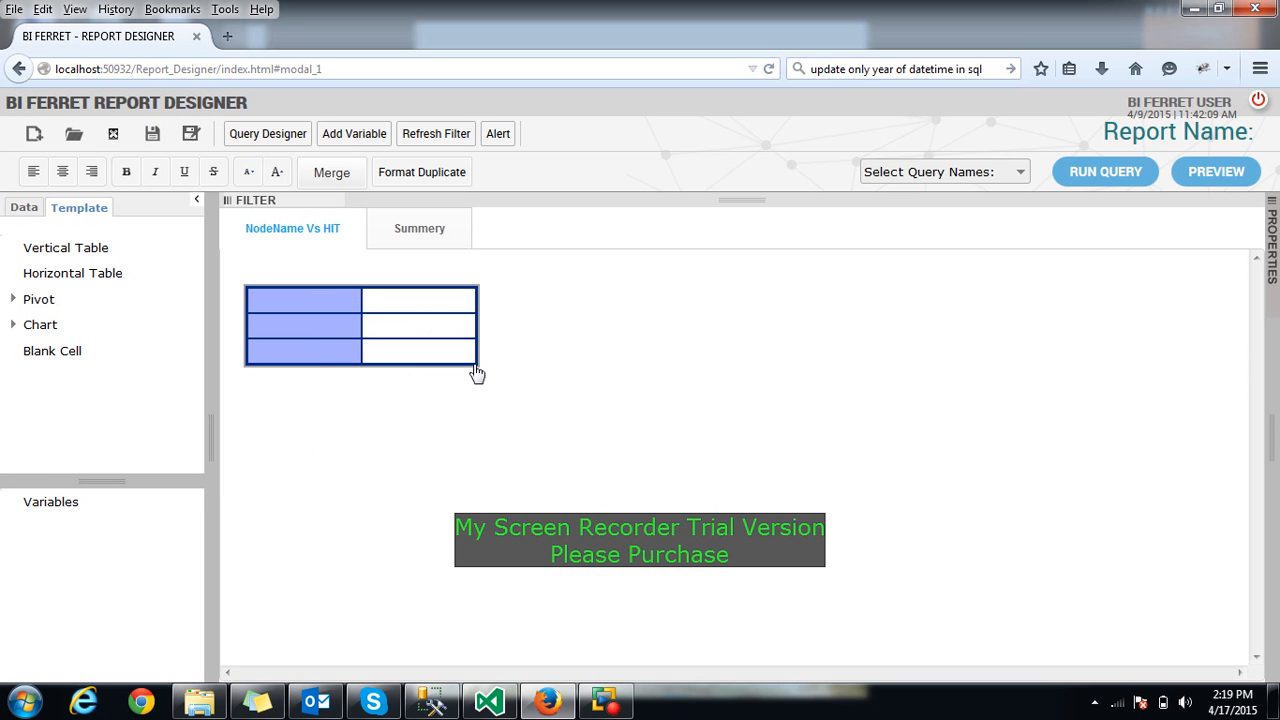
mouse_move(476, 367)
left_mouse_down()
mouse_move(517, 366)
mouse_move(509, 443)
mouse_move(572, 385)
mouse_move(466, 357)
mouse_move(486, 371)
mouse_move(470, 367)
left_mouse_up()
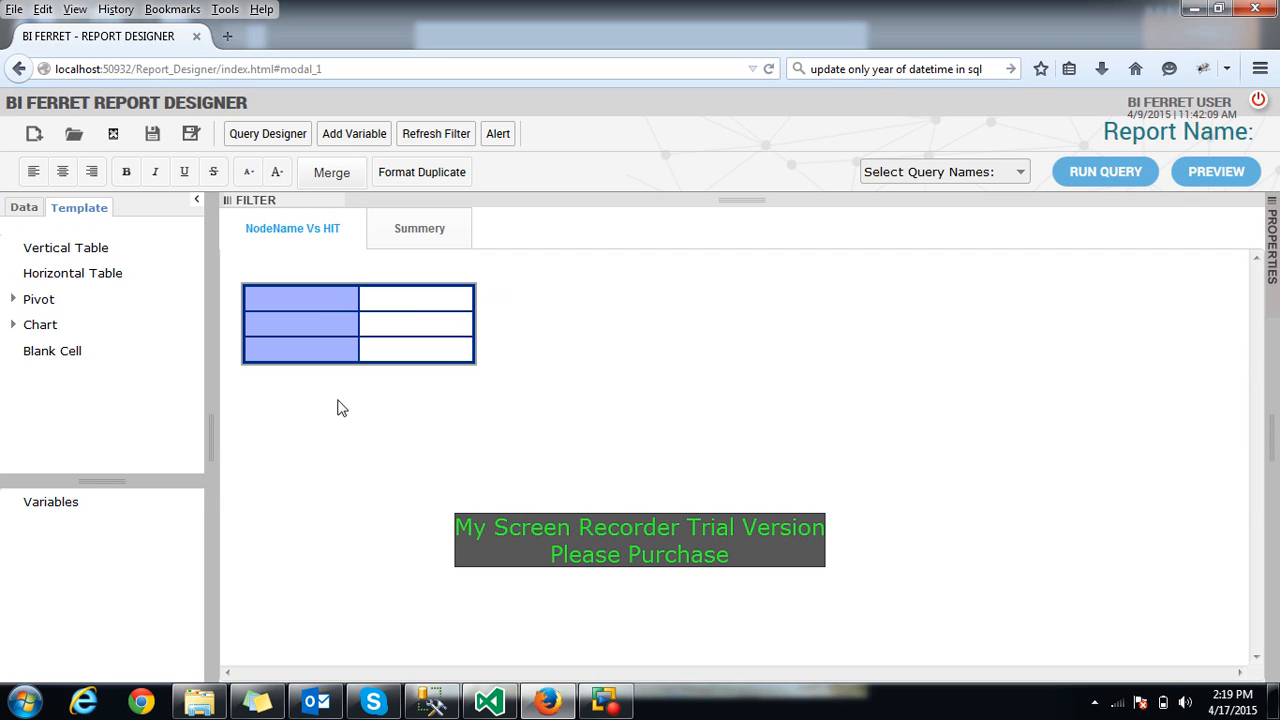
Expand the properties area and display the properties of a header cell and of the whole vertical table
left_click(313, 300)
left_click(420, 349)
left_click(426, 305)
left_click(1274, 492)
left_click_drag(935, 404, 888, 404)
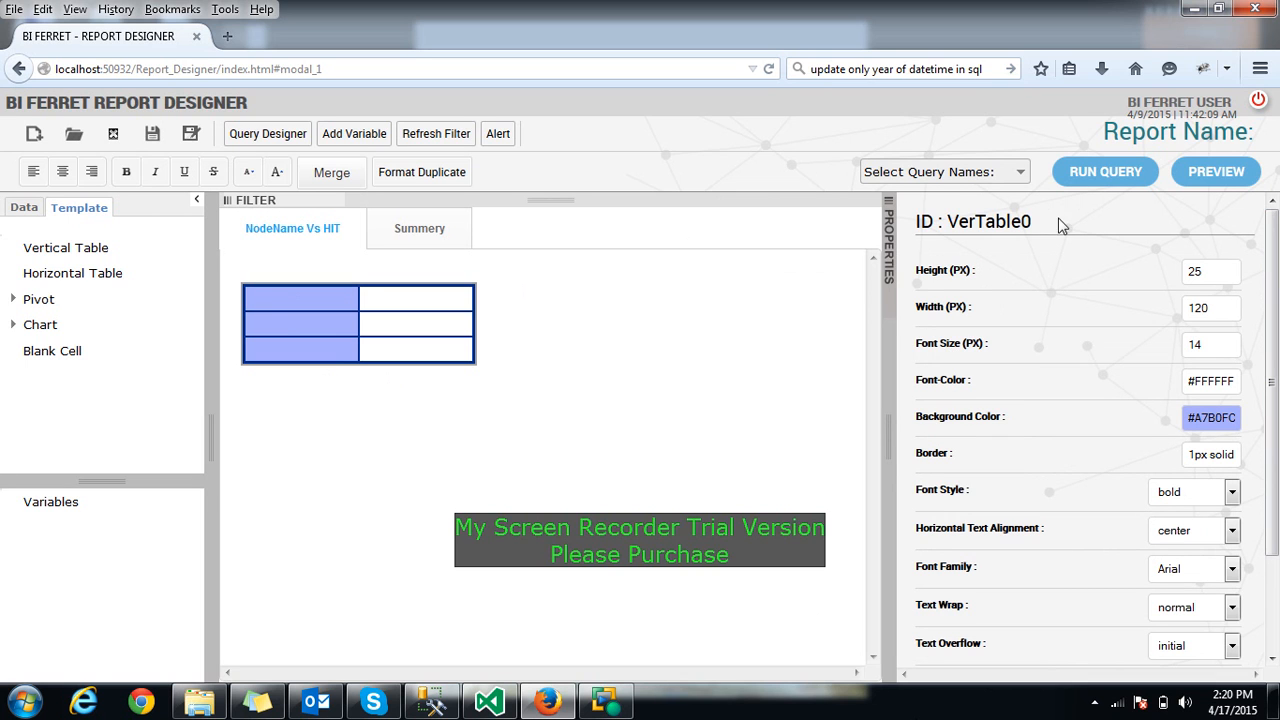
left_click_drag(946, 220, 1040, 218)
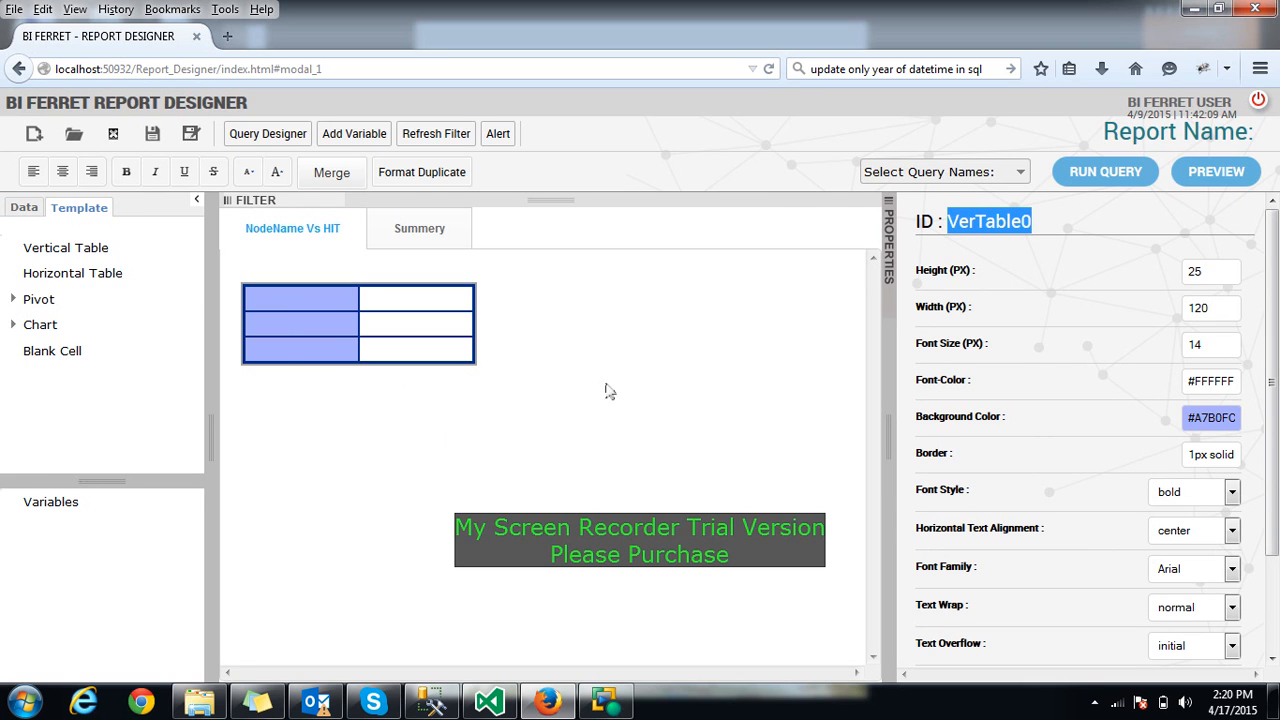
left_click(298, 371)
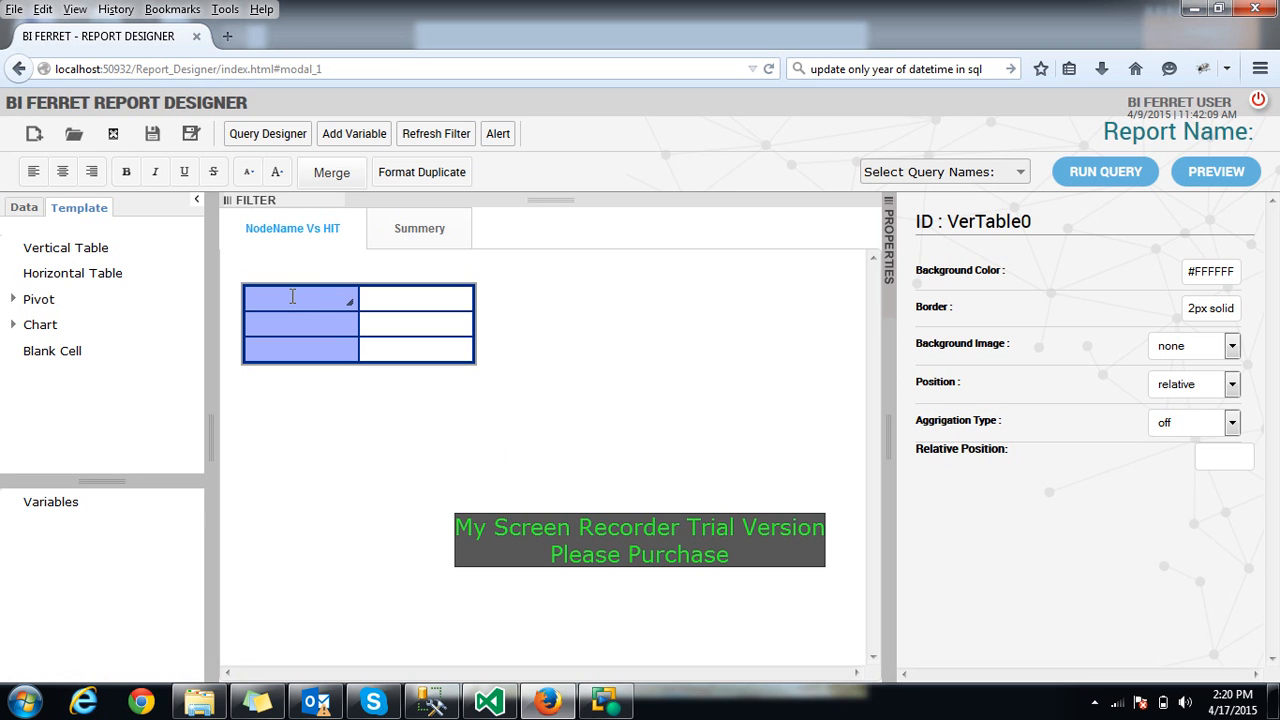
Set the background colour of the table's top header cell to light turquoise, #9FFCF0
left_click(293, 296)
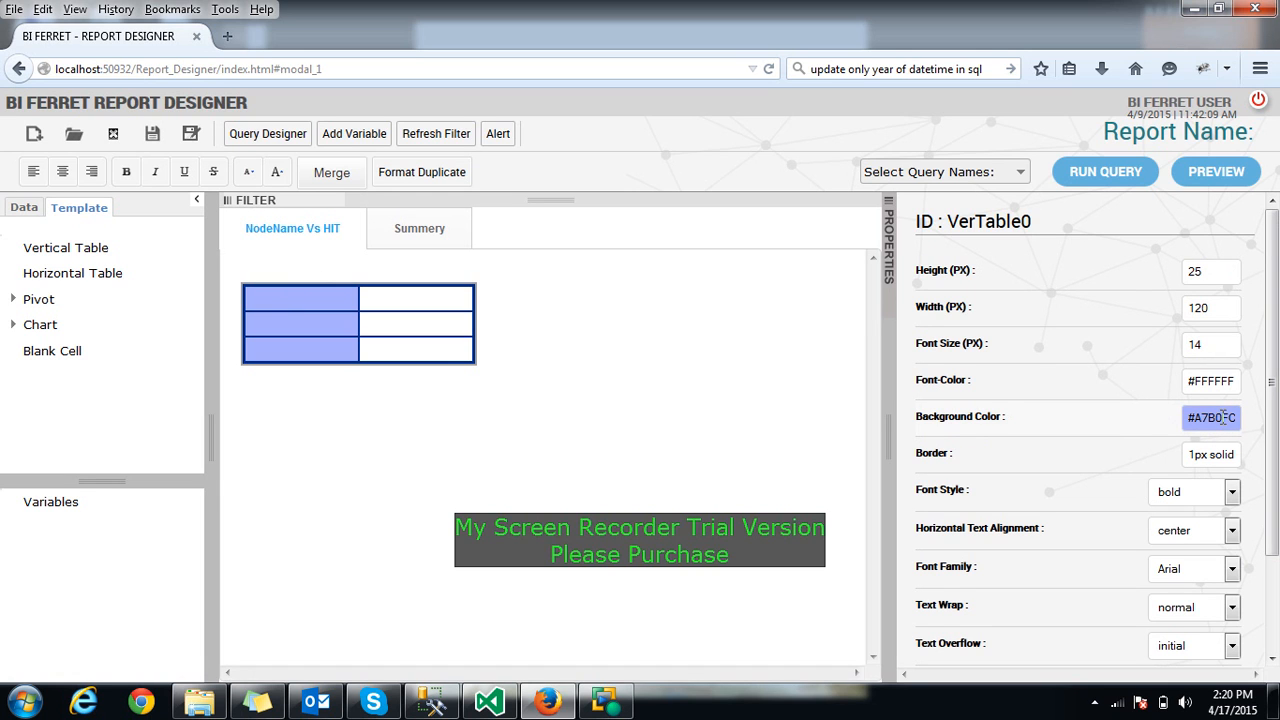
left_click(1222, 418)
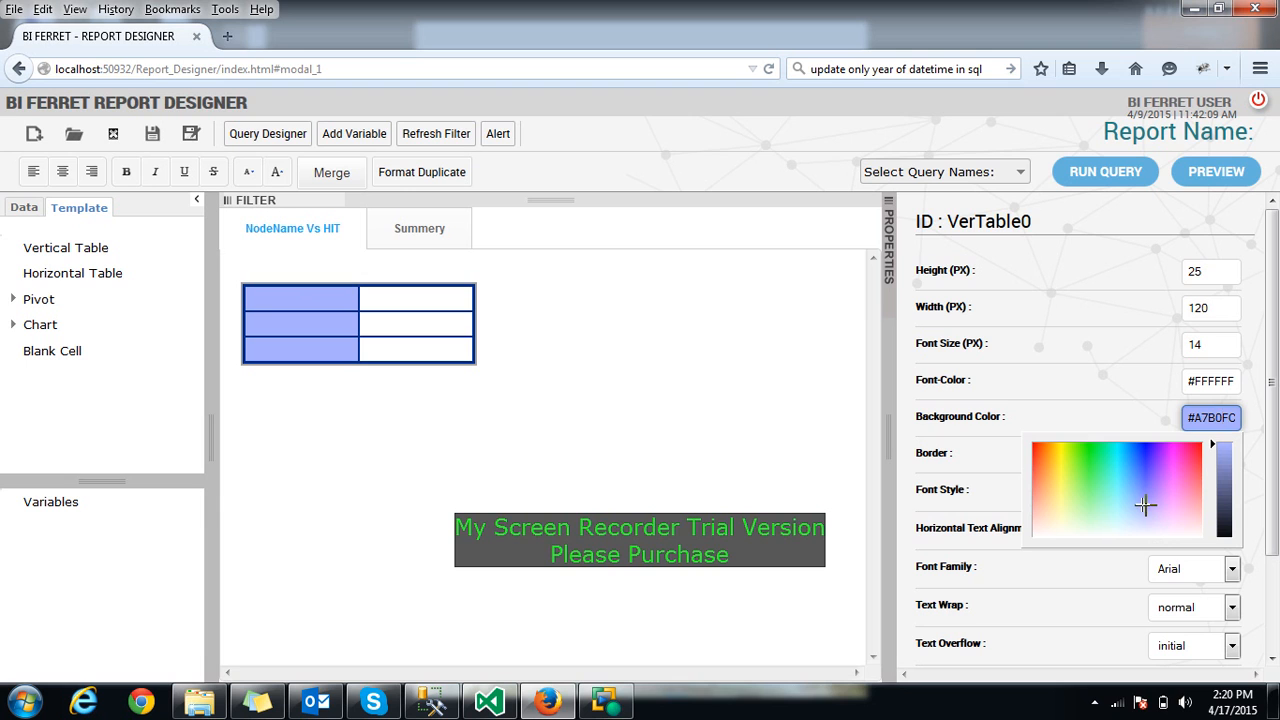
left_click(1113, 501)
left_click(1129, 404)
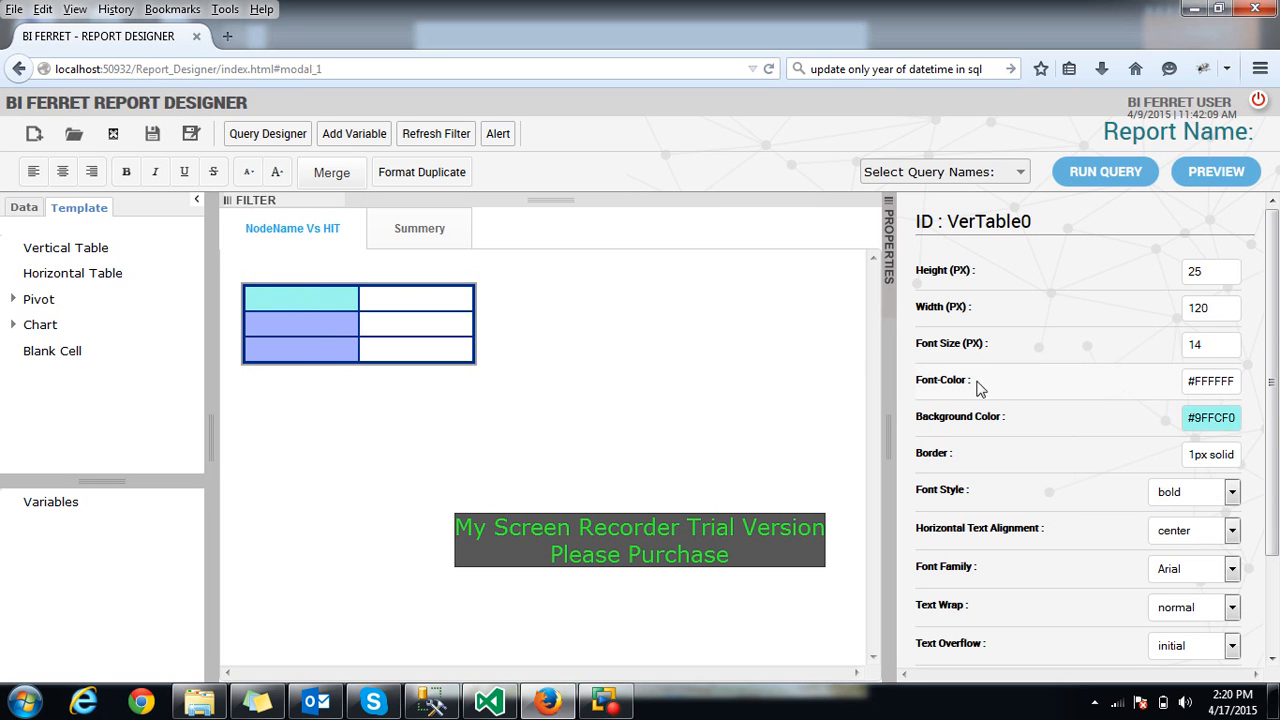
Duplicate the top header cell's format onto the middle header cell
left_click(305, 320)
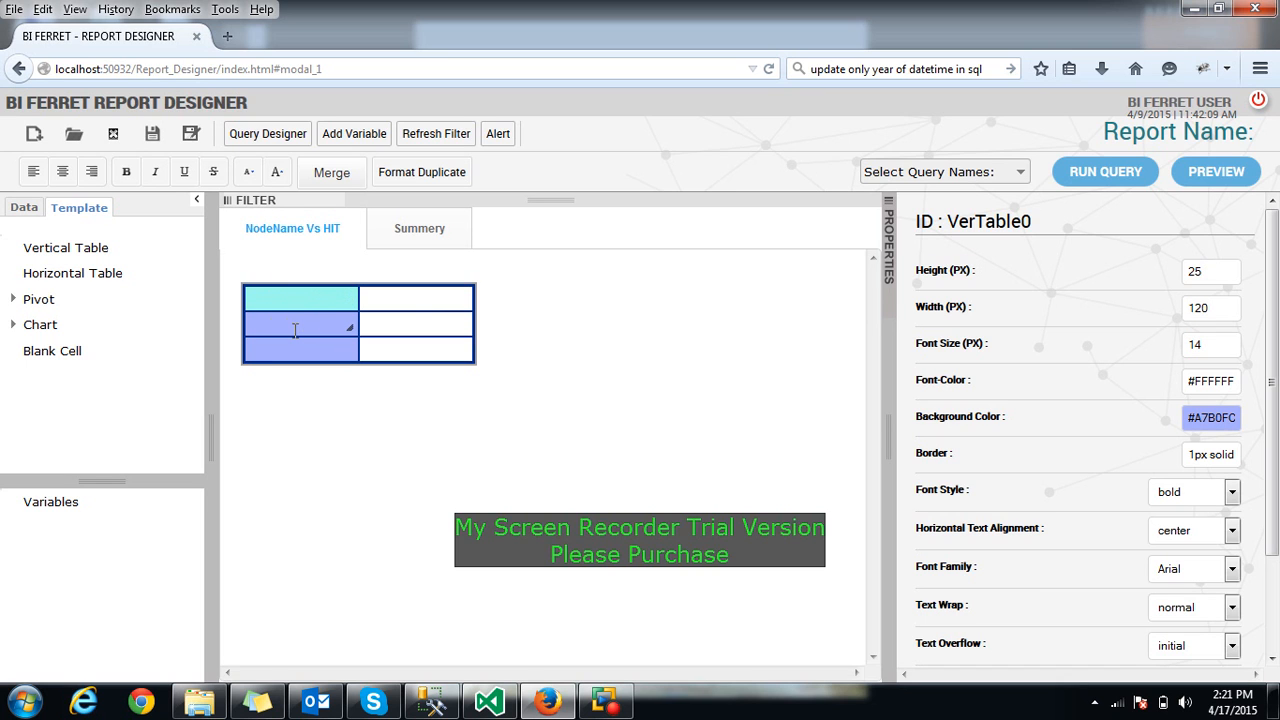
left_click(304, 299)
left_click(437, 178)
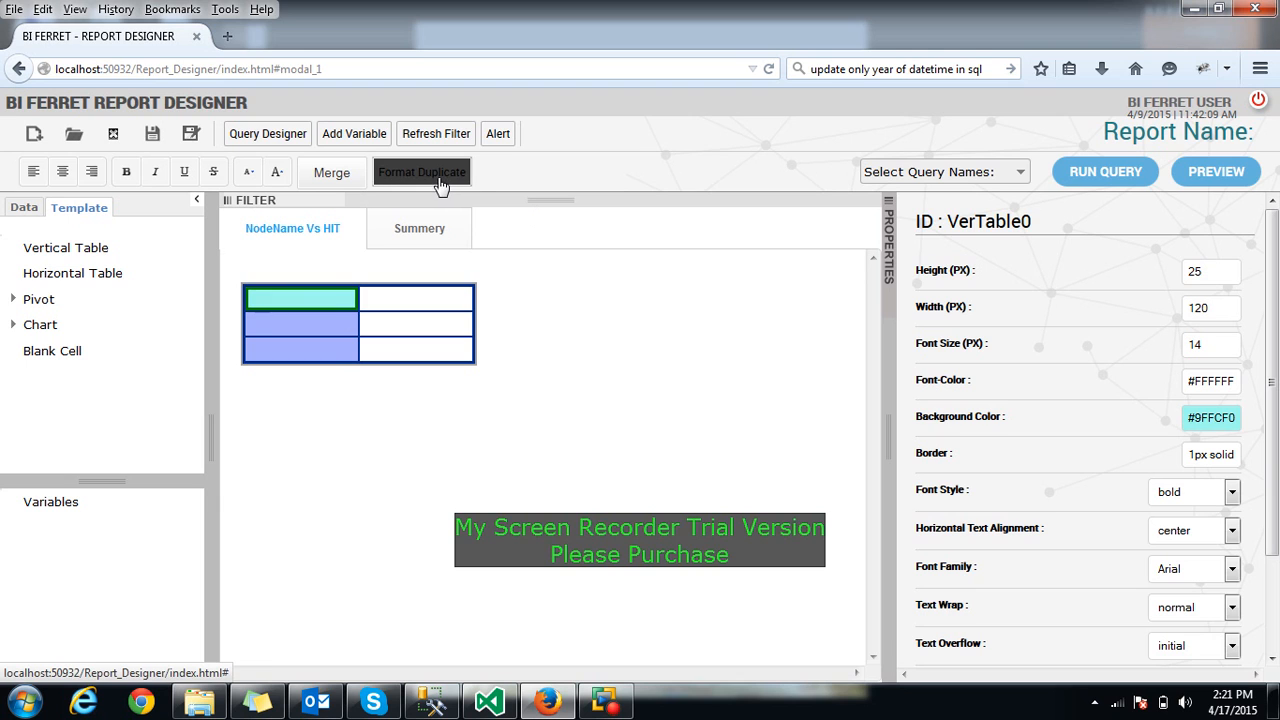
left_click(281, 322)
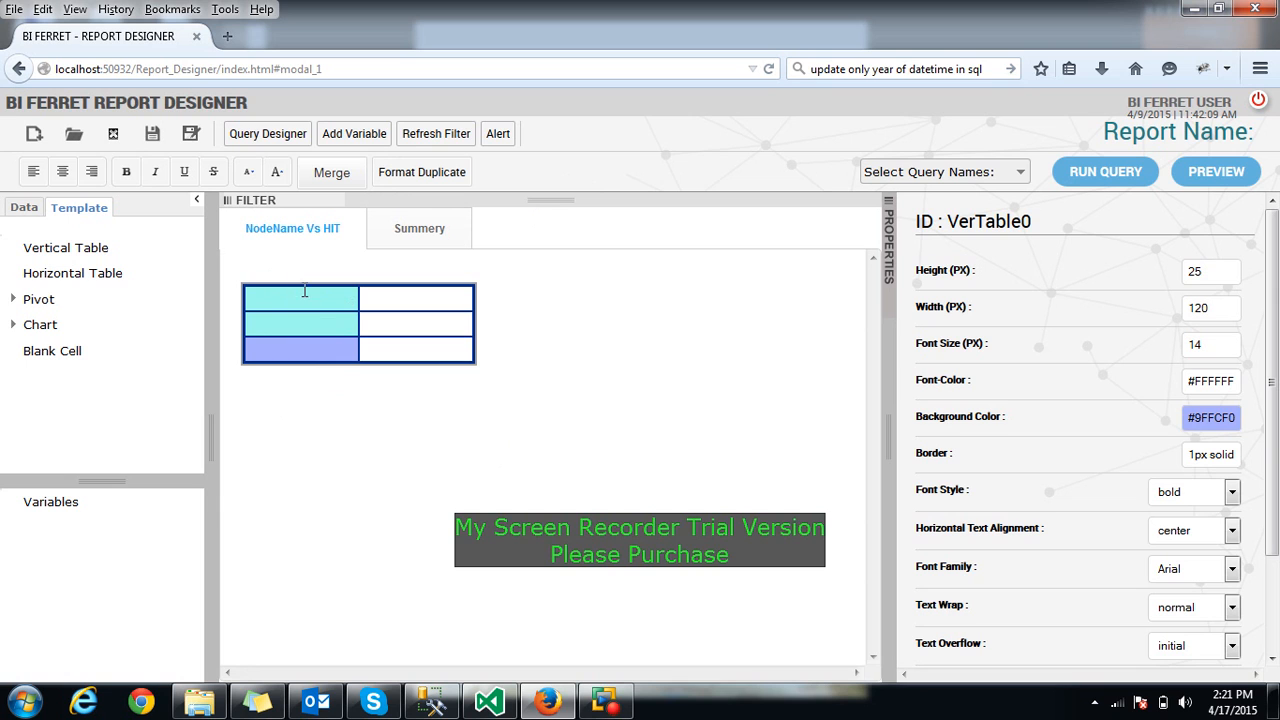
Set the font colour of the top and middle header cells to near-black, #030303
left_click(1212, 381)
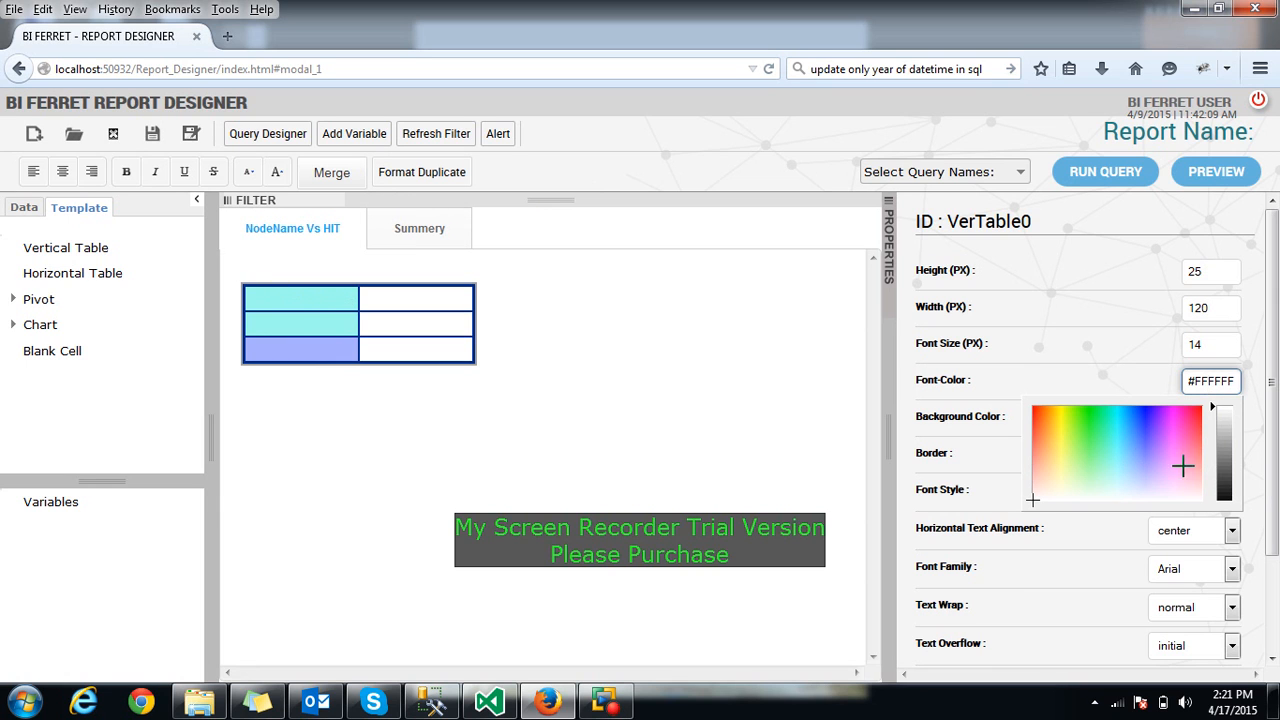
left_click(1222, 472)
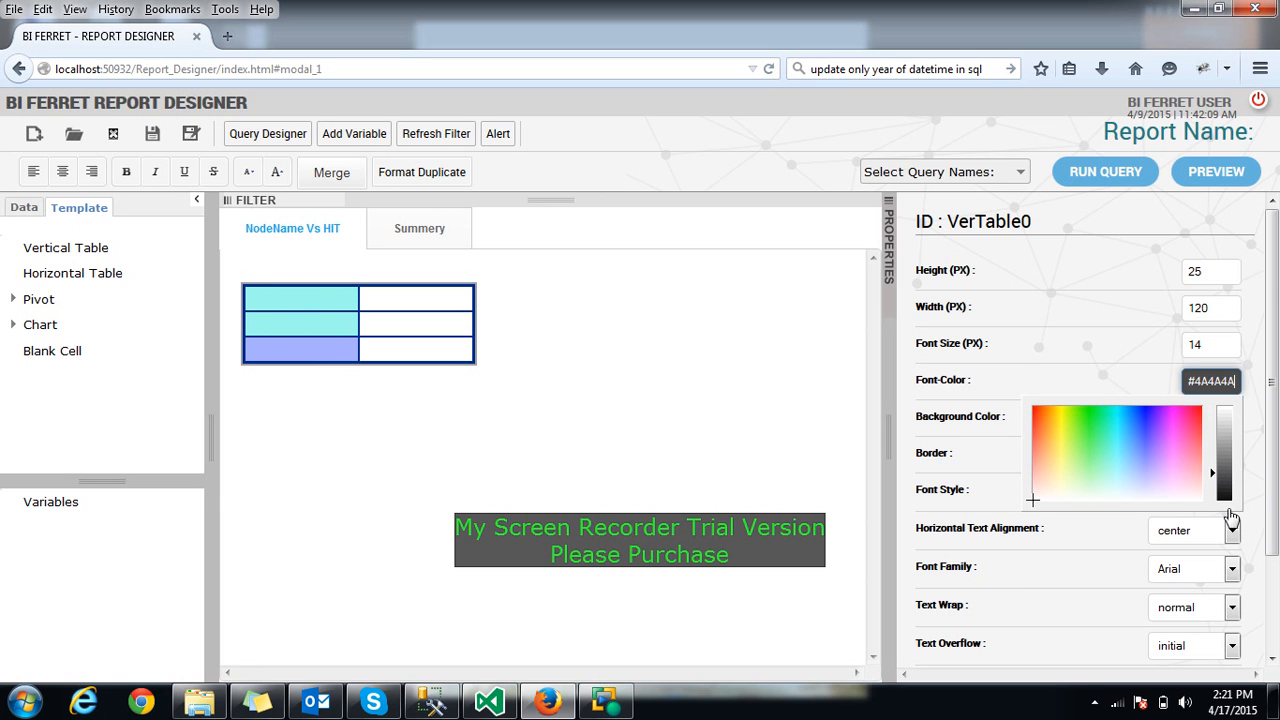
left_click(1229, 505)
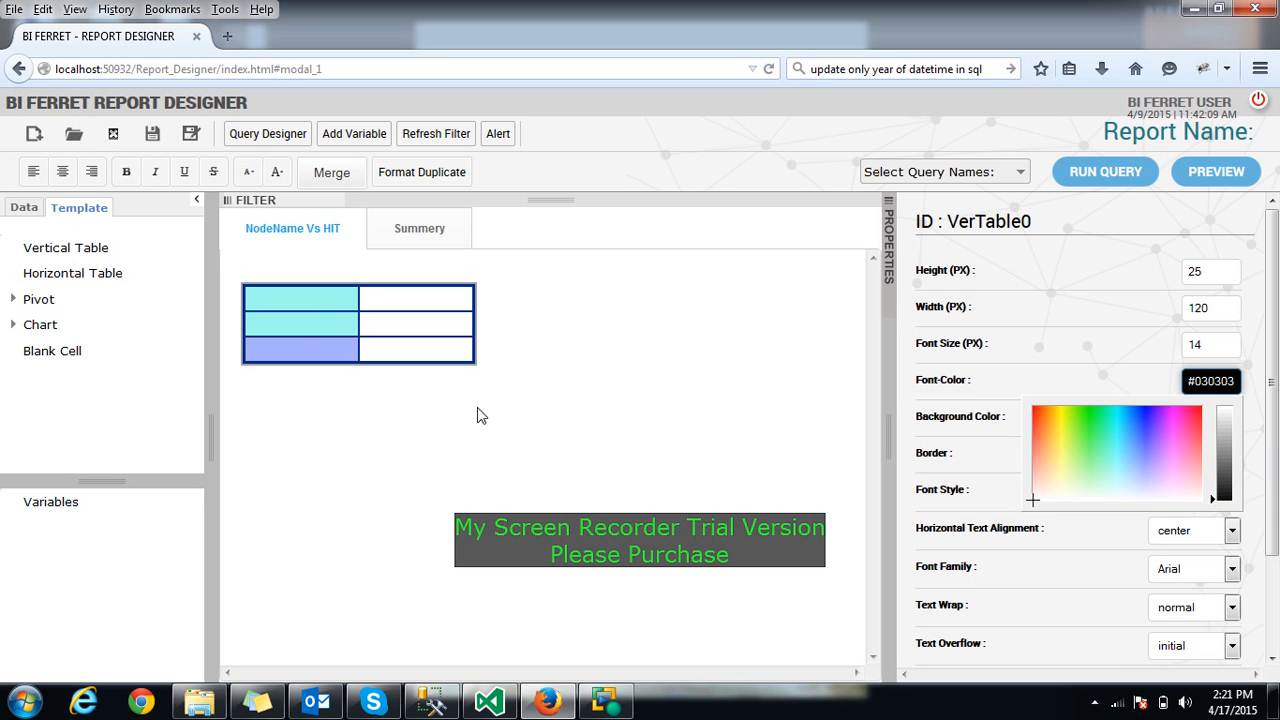
left_click(304, 322)
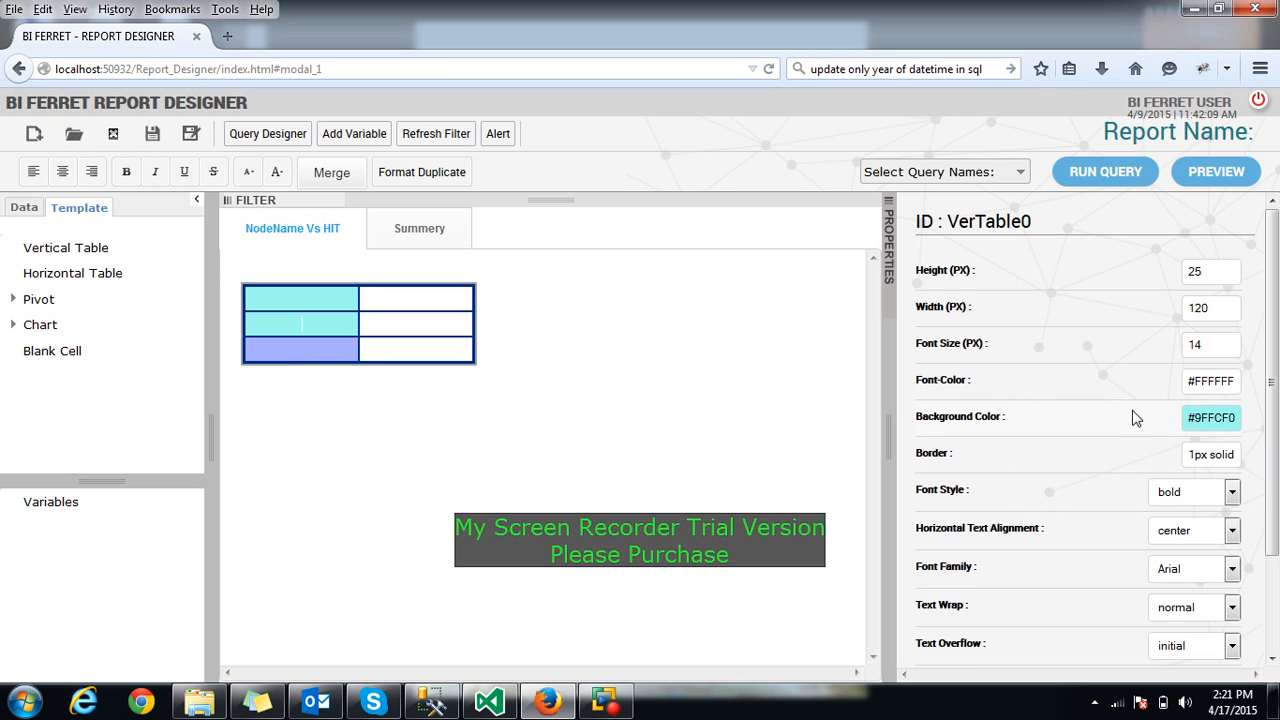
left_click(1229, 392)
left_click(1229, 505)
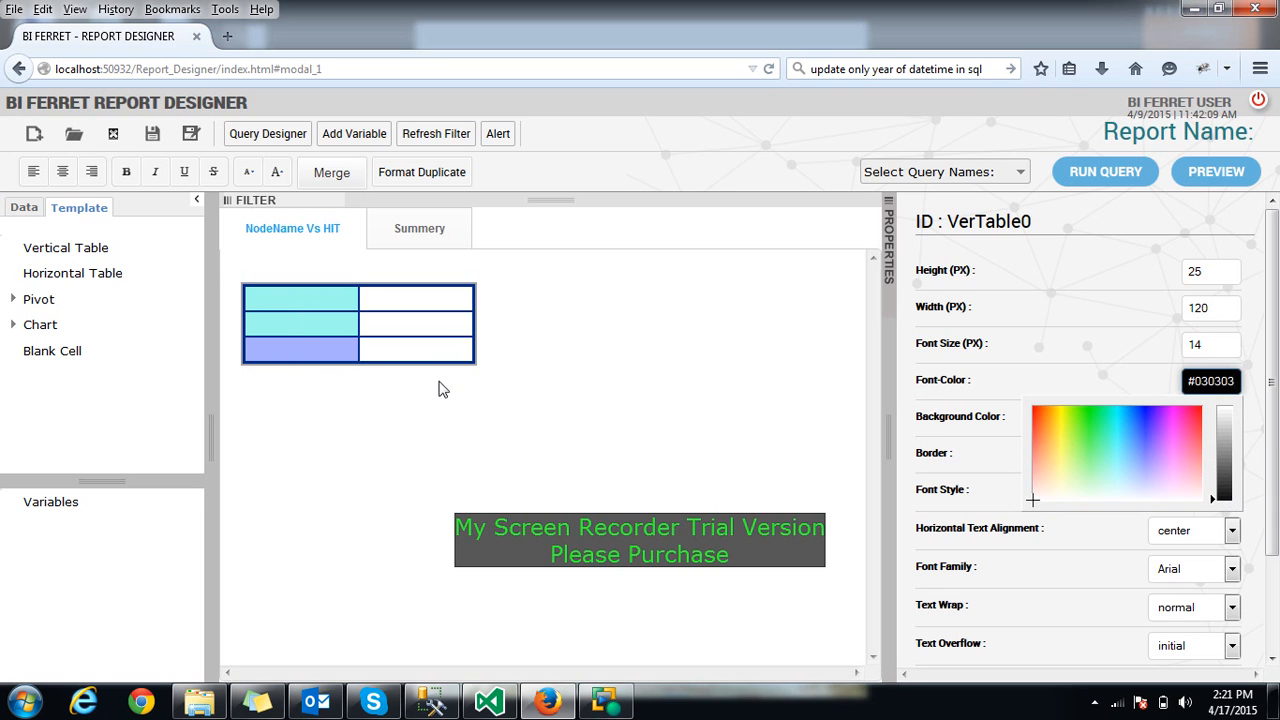
Duplicate the middle header cell's format onto the bottom header cell
left_click(300, 323)
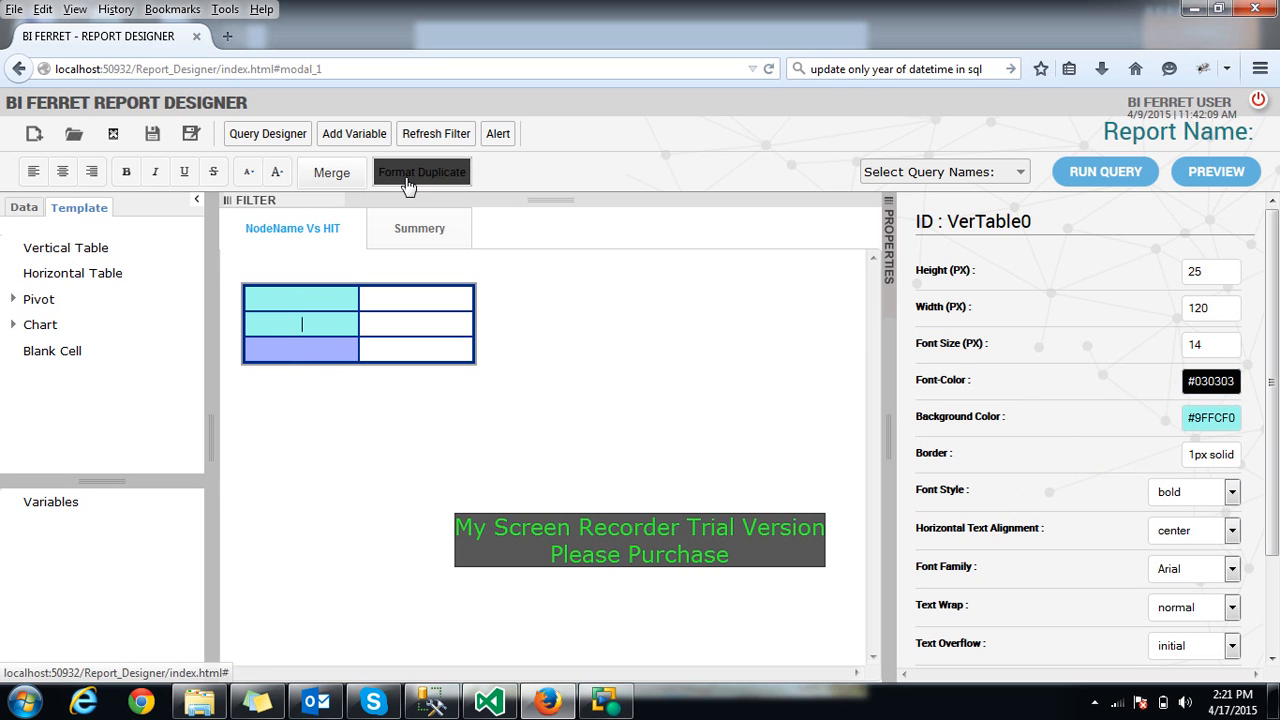
left_click(407, 182)
left_click(310, 348)
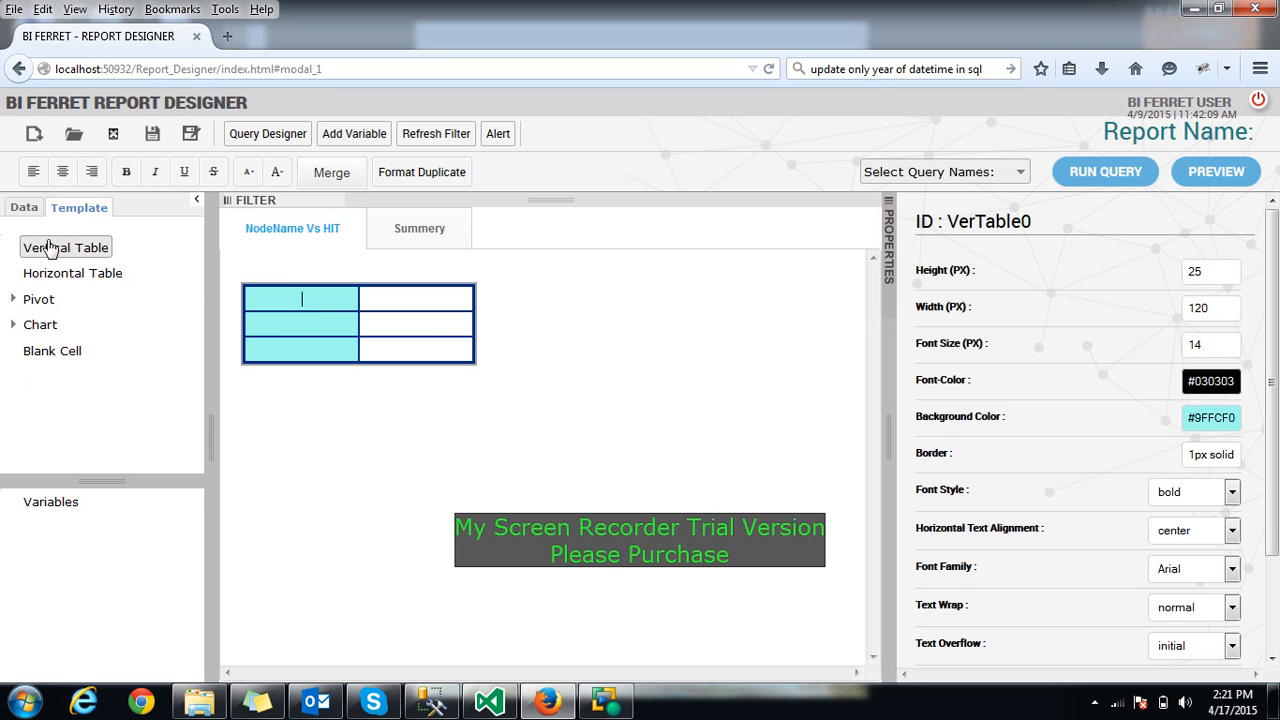
Fill the table's value cells from top to bottom with the Query1 fields NodeName, Operator and MOU
left_click(23, 208)
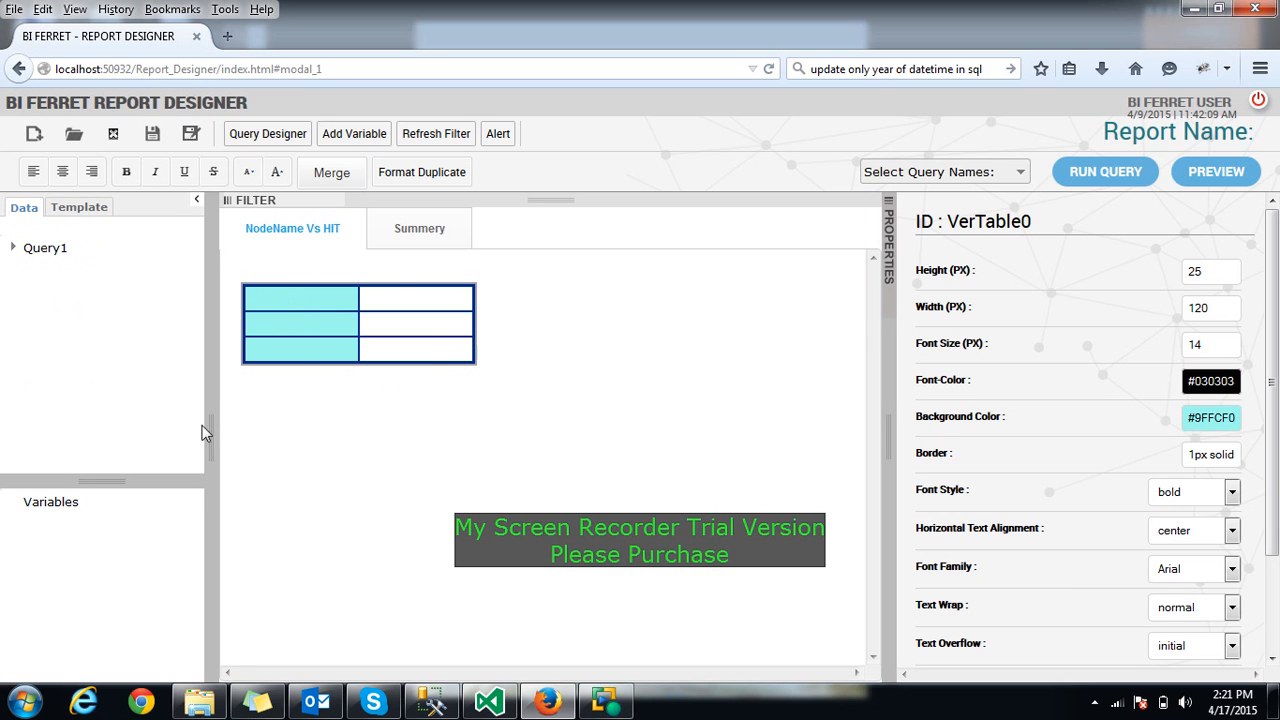
left_click(14, 249)
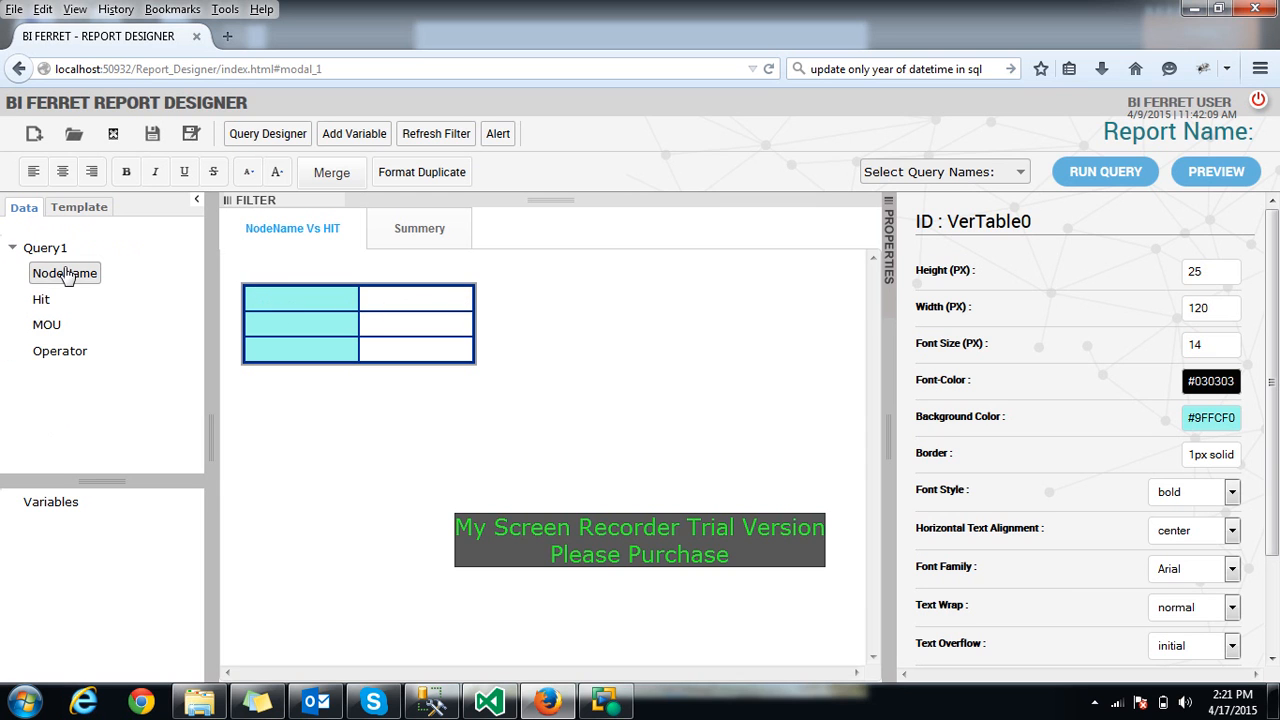
left_click_drag(372, 322, 420, 302)
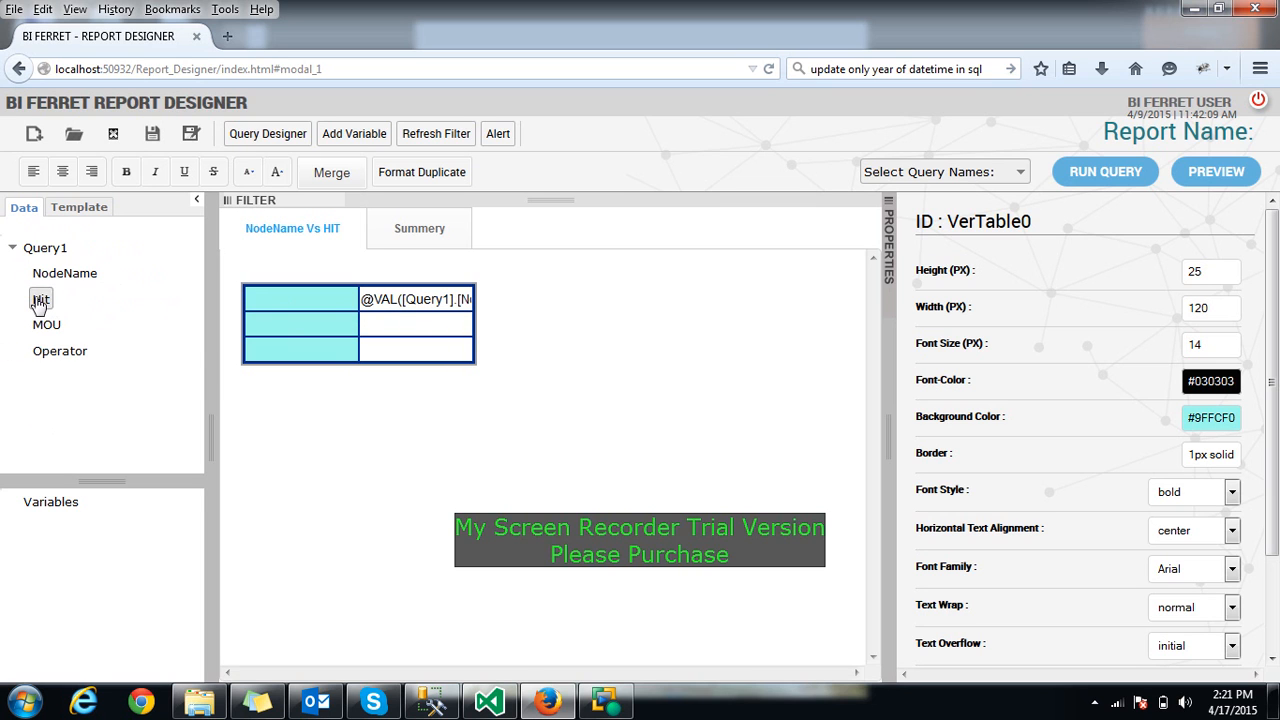
left_click_drag(40, 349, 401, 327)
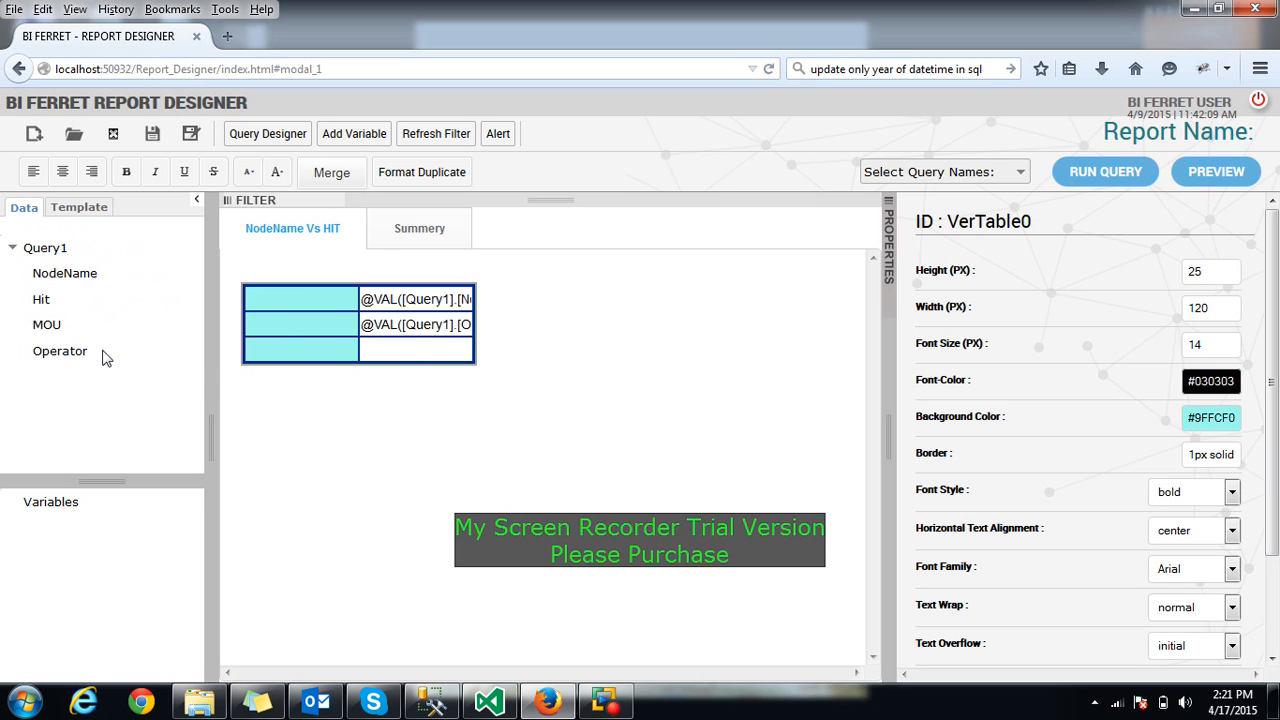
left_click_drag(47, 330, 465, 351)
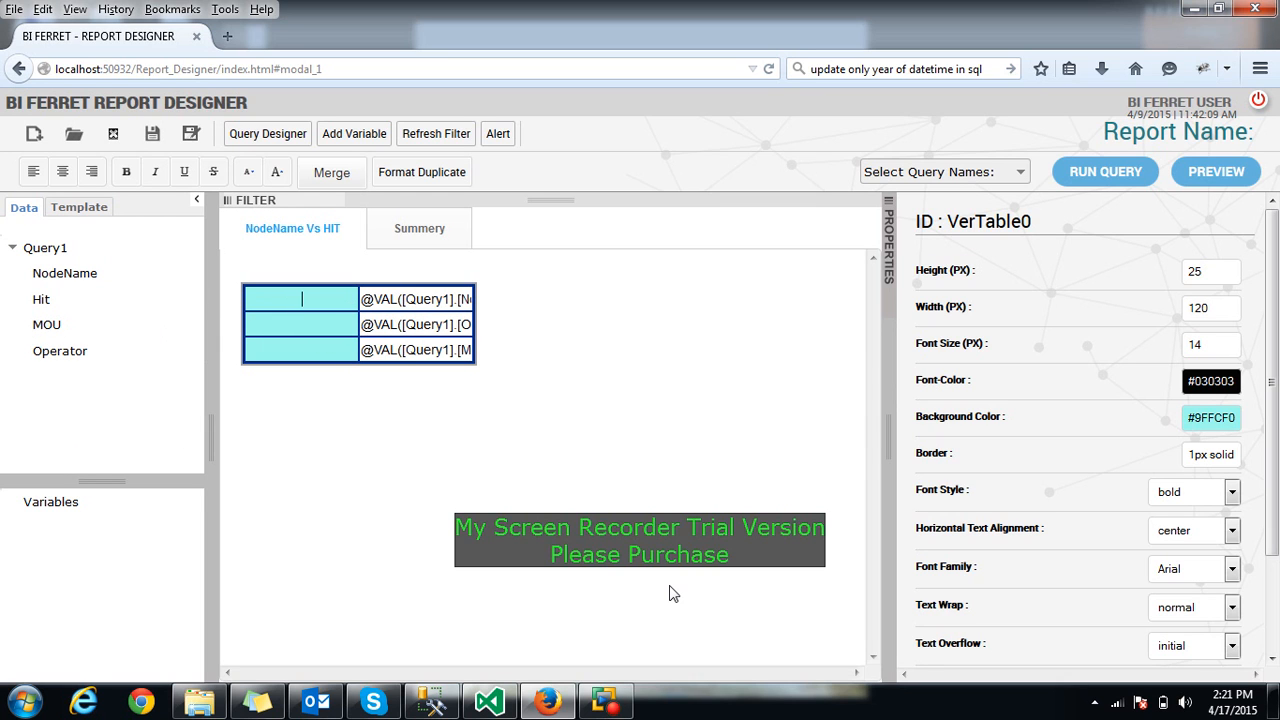
Label the table's header cells from top to bottom NODE NAME, OPERATOR and MOU
type("NODE NAME")
left_click(248, 334)
type("OP")
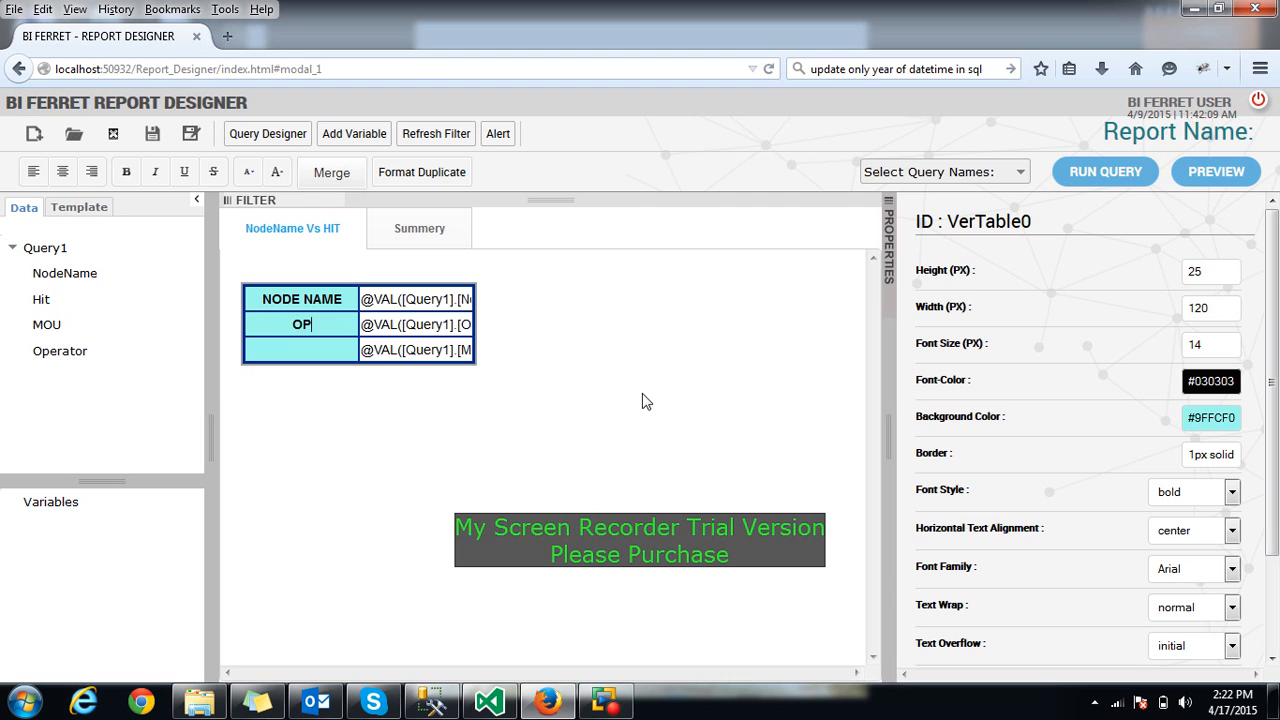
type("ERATOR")
left_click(280, 353)
type("MOU")
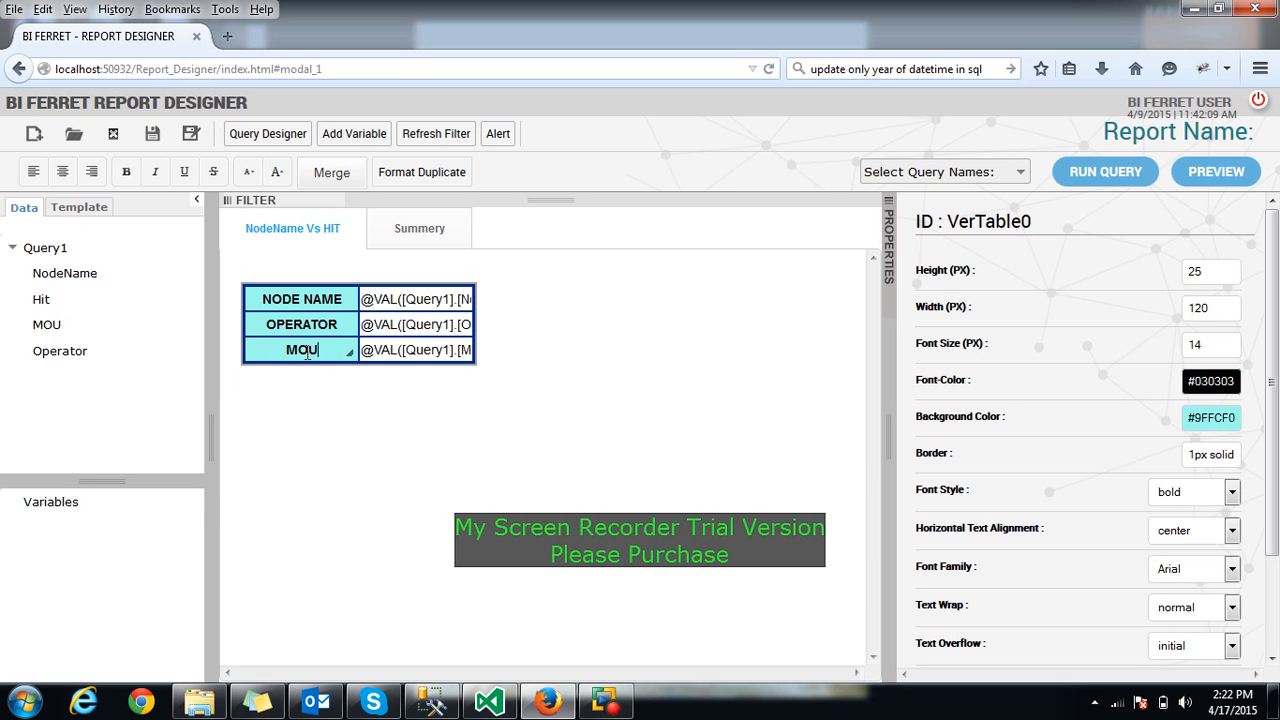
Left-align the text of the NODE NAME header cell
left_click(325, 298)
scroll(1242, 470, "down", 2)
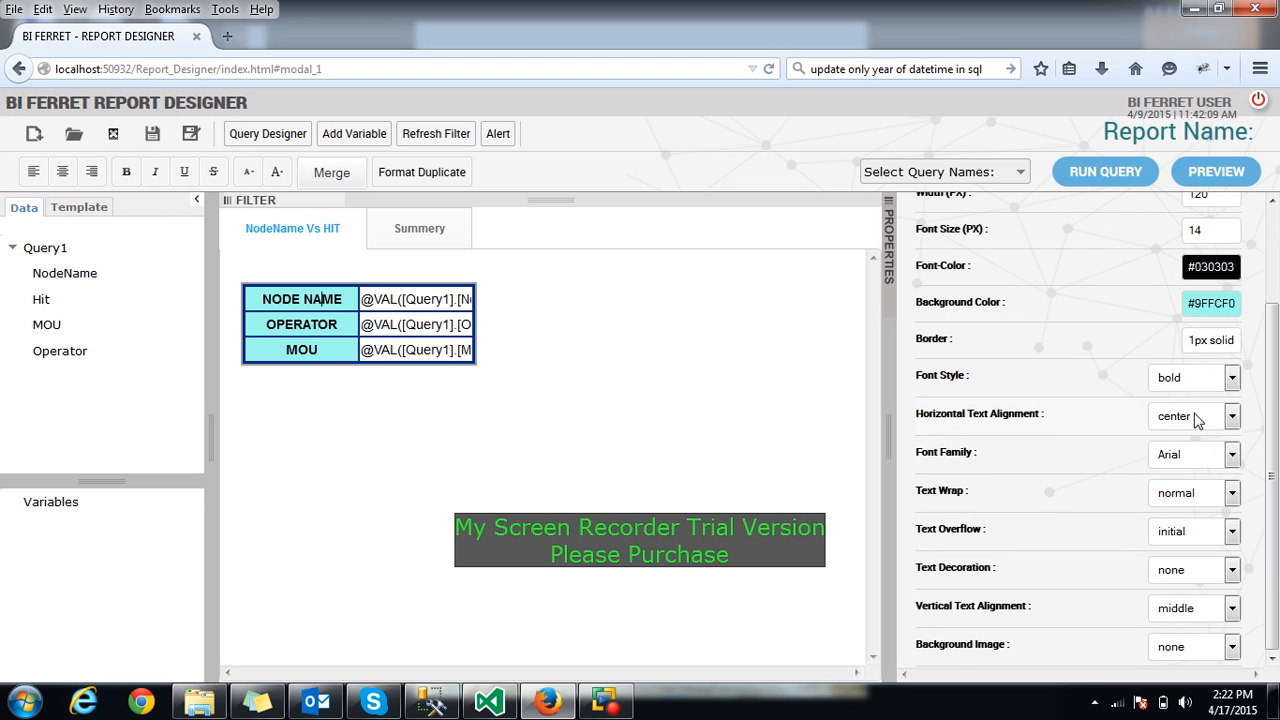
left_click(30, 174)
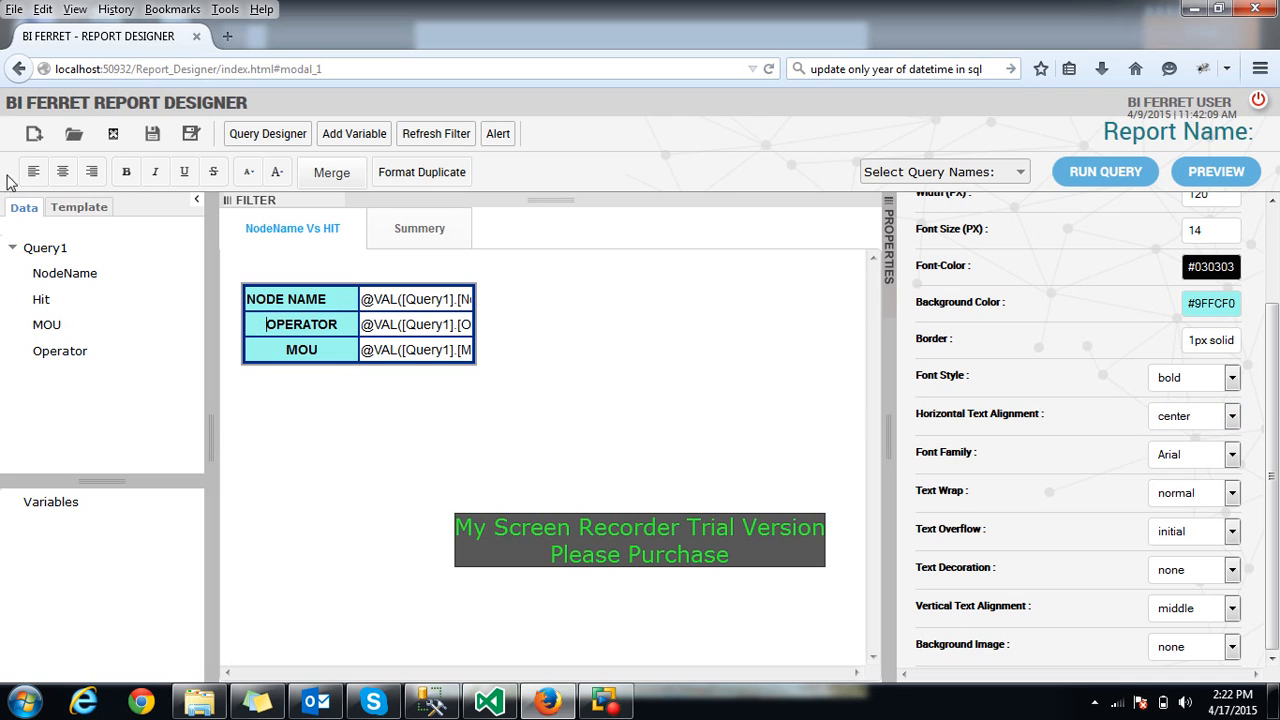
Left-align the text of the OPERATOR and MOU header cells in the vertical table
left_click(30, 174)
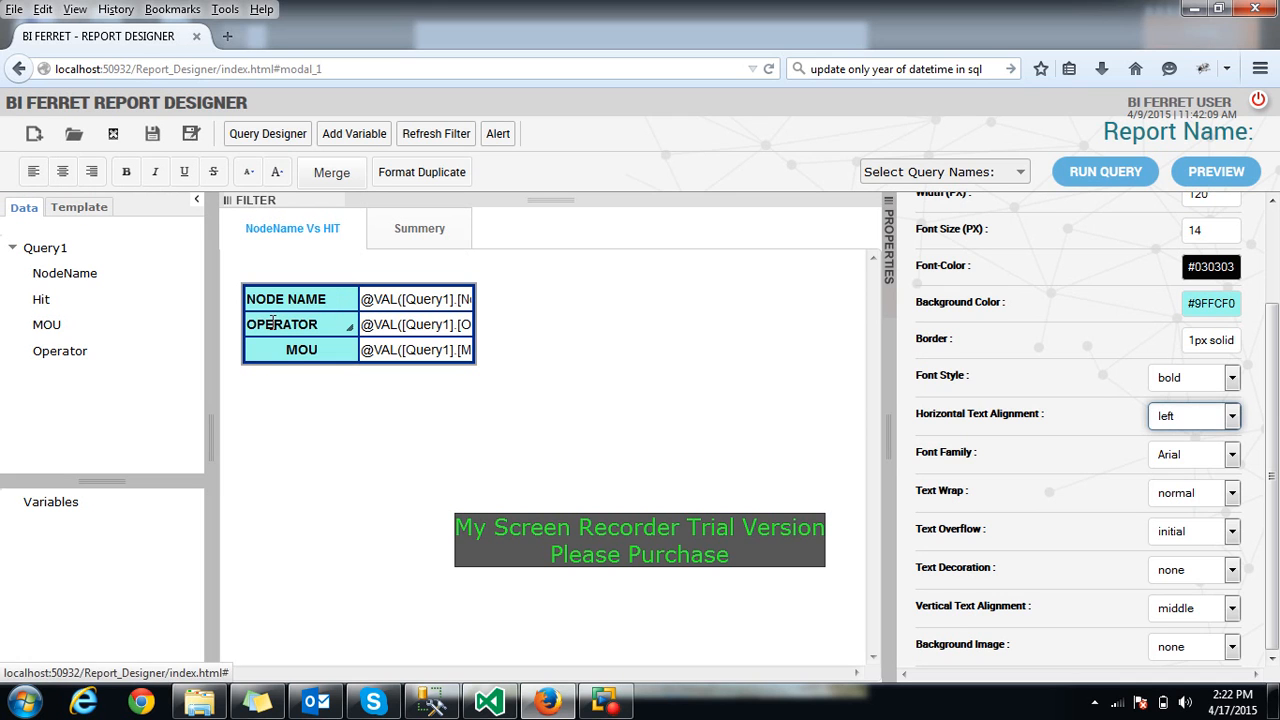
left_click(30, 174)
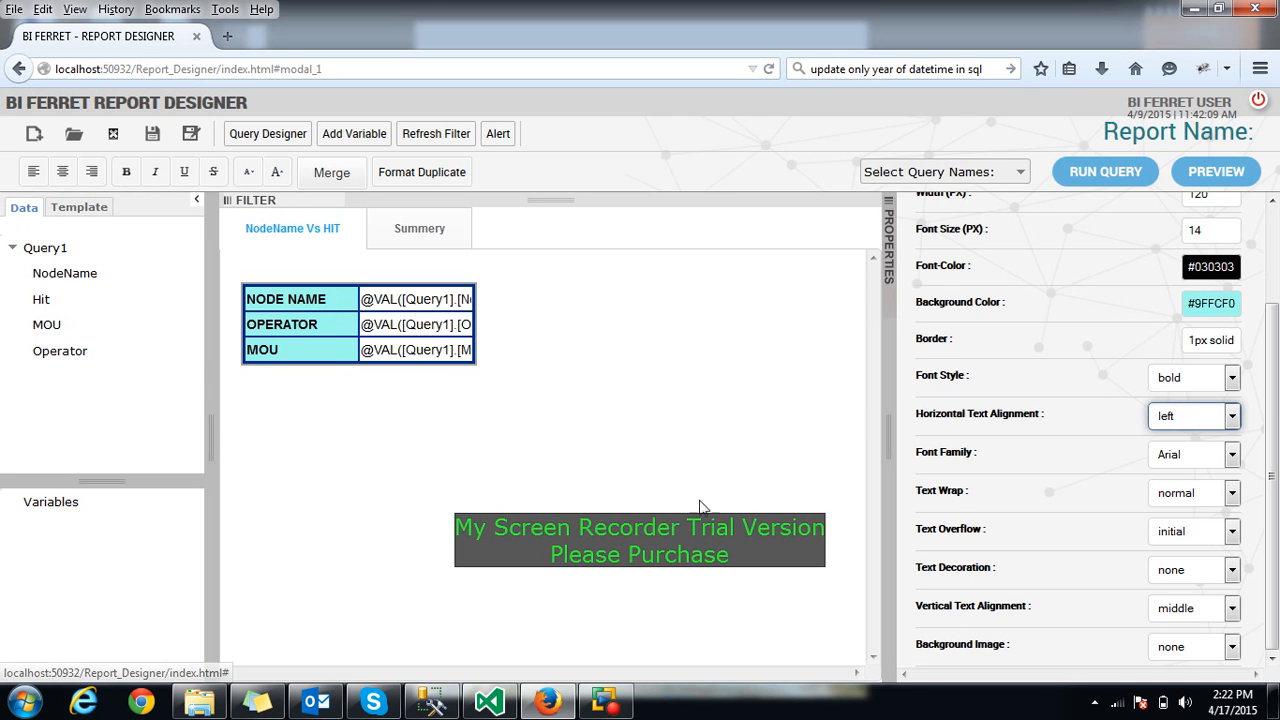
left_click(894, 434)
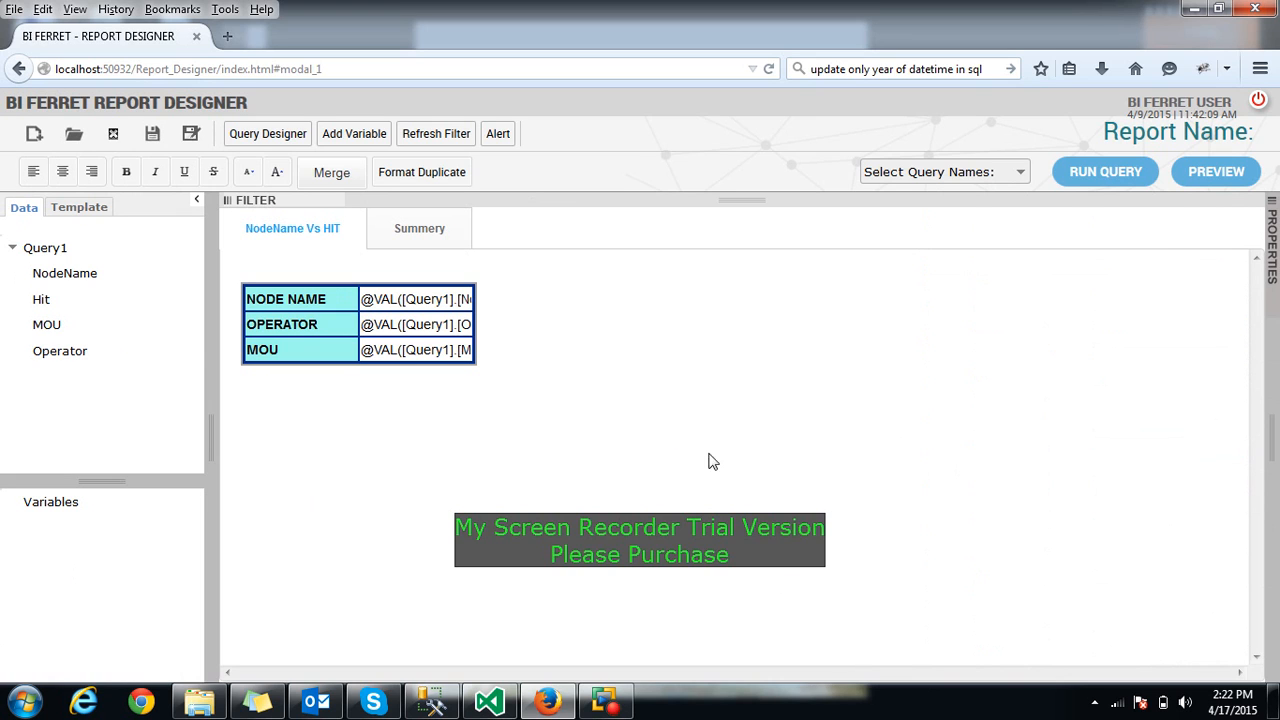
Widen the vertical table's value column to show the full field expressions and right-align the Operator and MOU value cells
left_click(322, 299)
left_click(154, 176)
left_click(130, 173)
left_click_drag(470, 298, 536, 348)
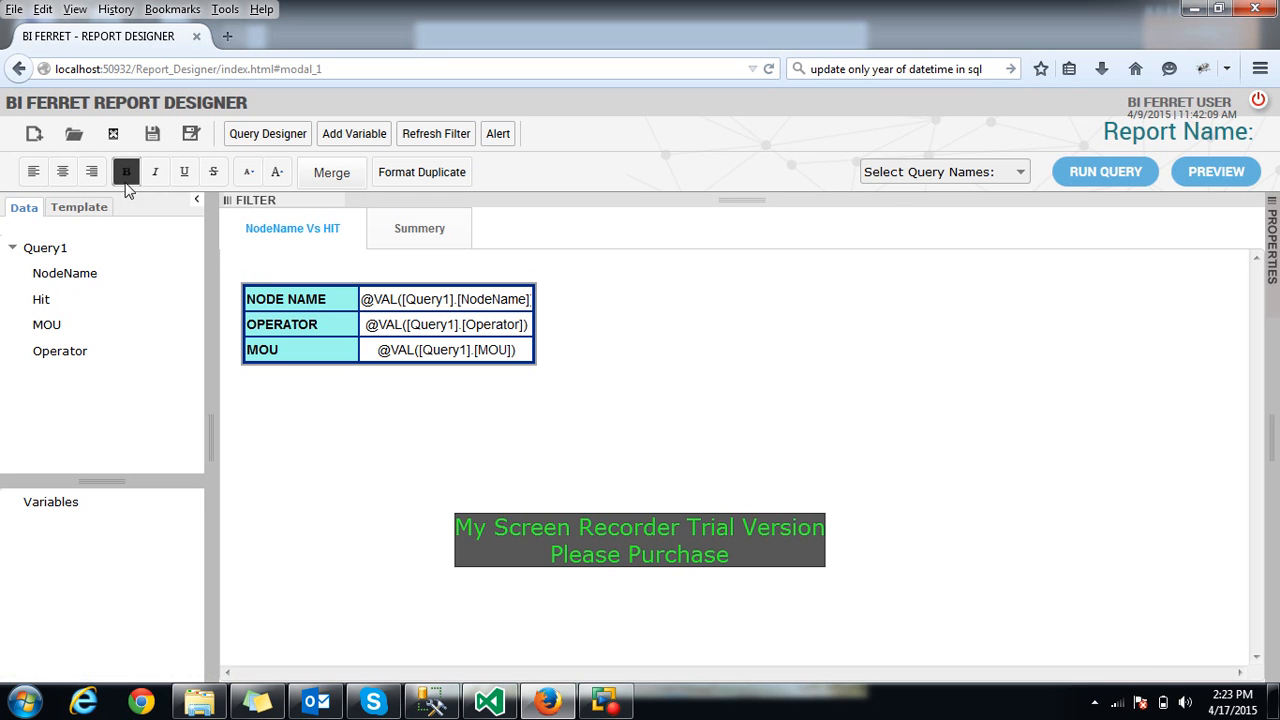
left_click(92, 174)
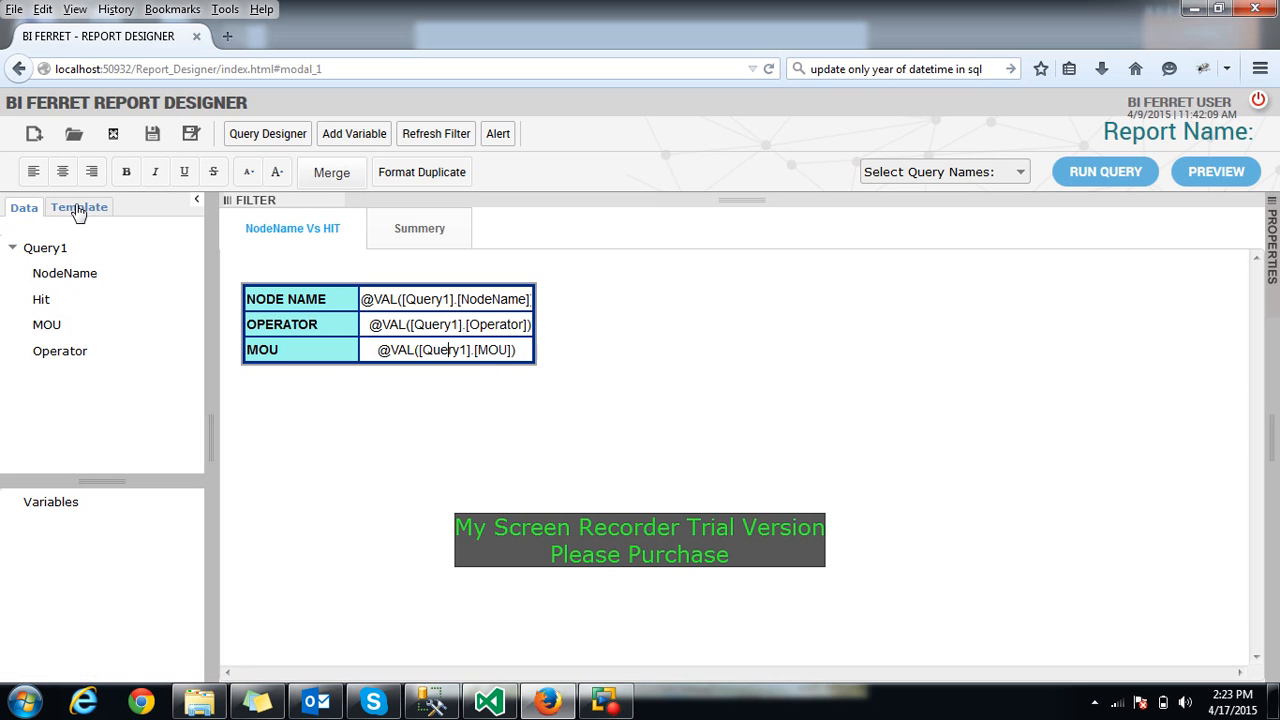
left_click(92, 175)
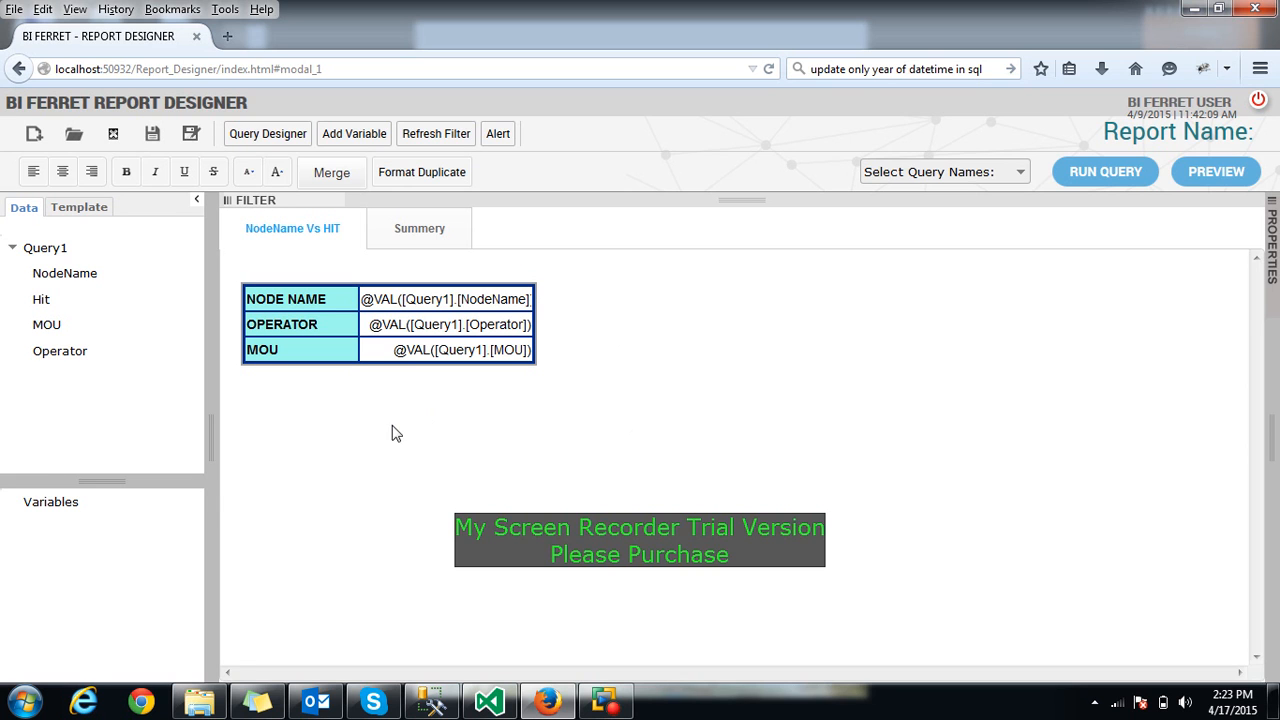
Add a horizontal table below the vertical table on the NodeName Vs HIT tab
left_click(89, 212)
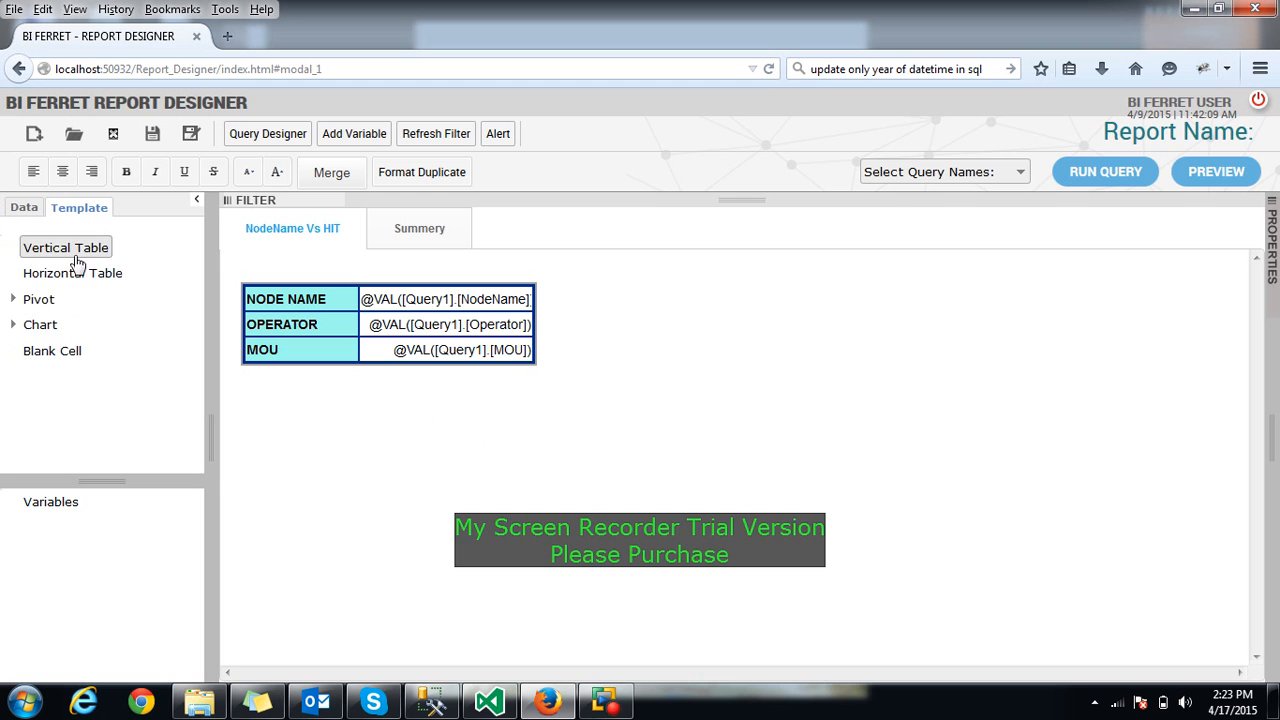
left_click_drag(64, 285, 290, 420)
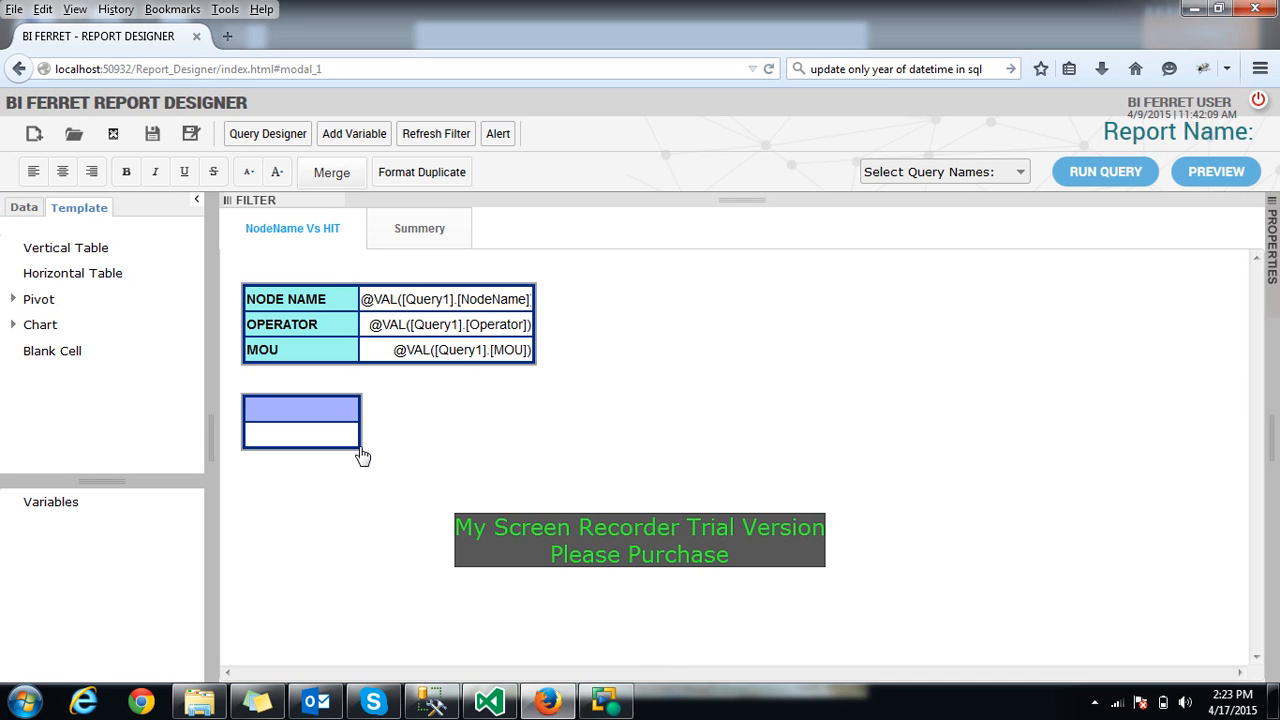
Position the horizontal table relative to the bottom of VerTable0, with a gap between the tables and a left offset of 0
left_click(1276, 401)
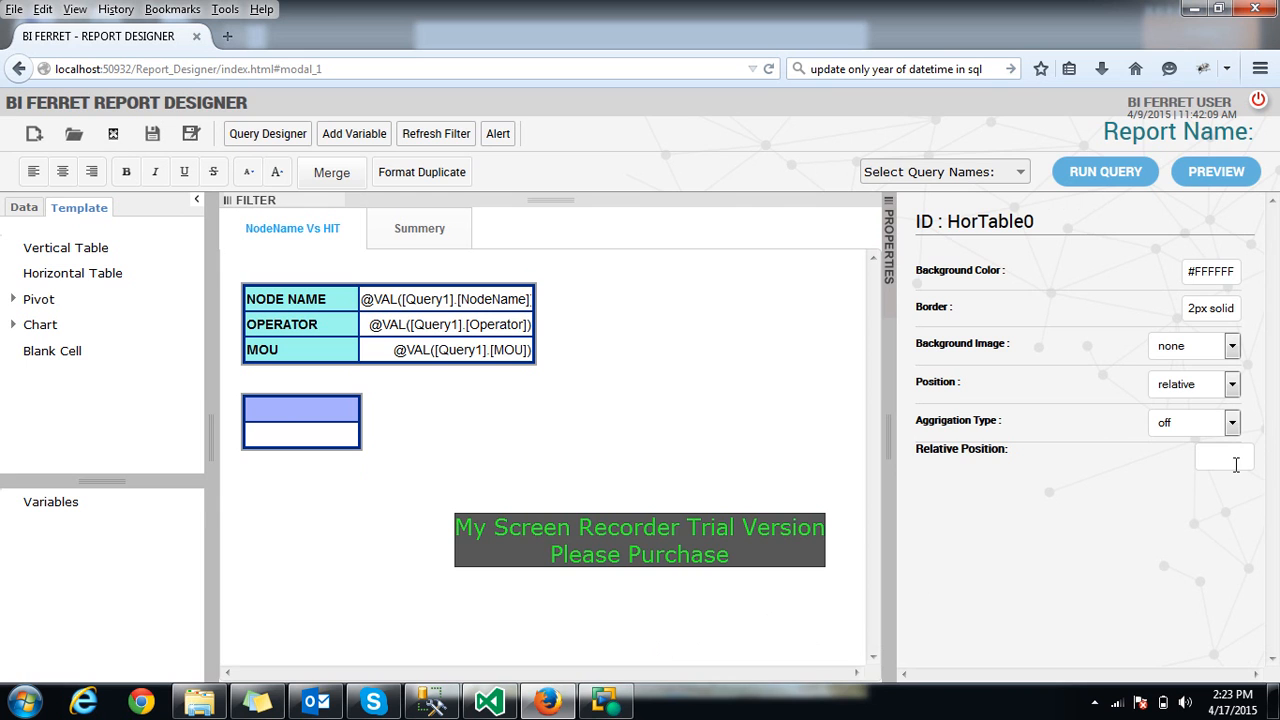
left_click(1236, 464)
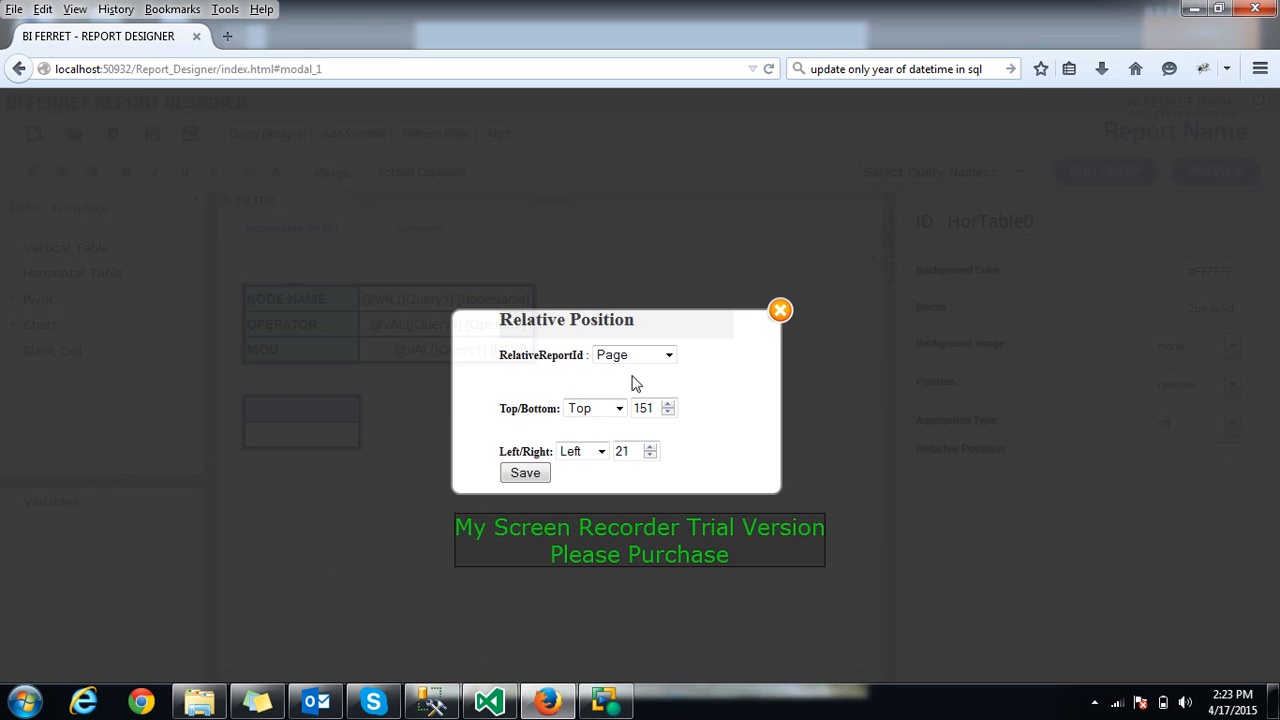
left_click(667, 356)
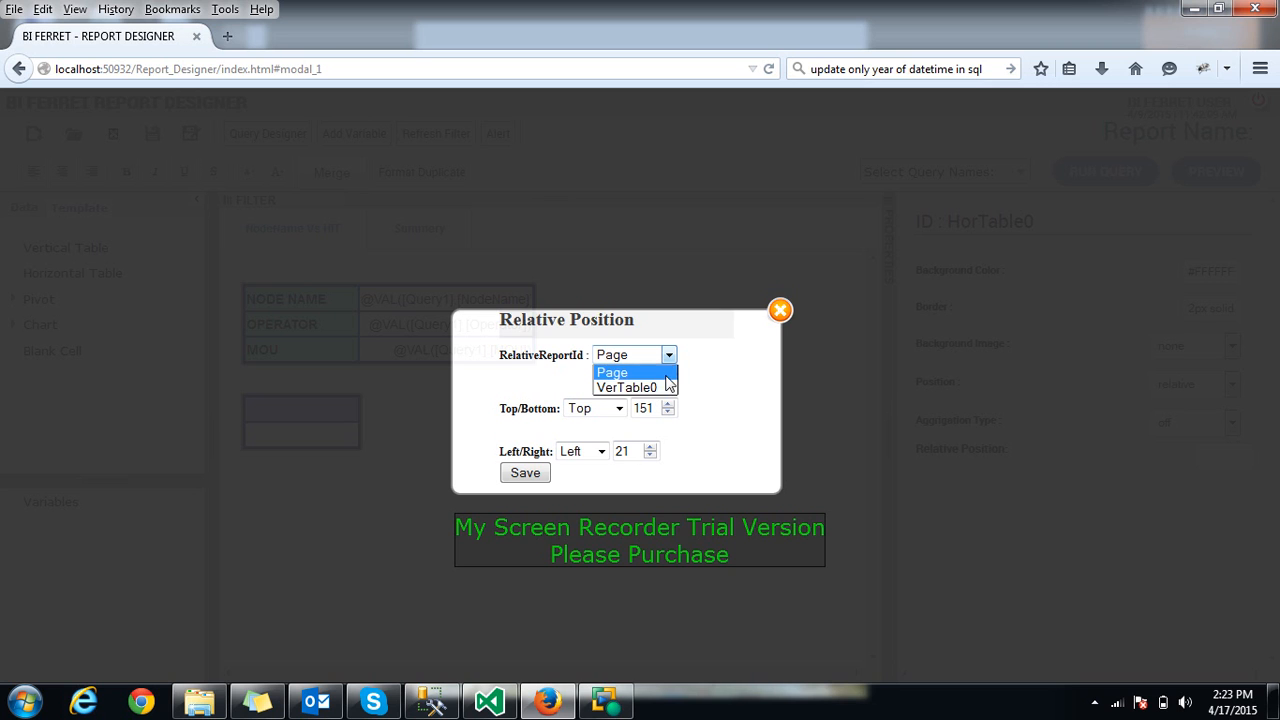
left_click(668, 388)
left_click(616, 410)
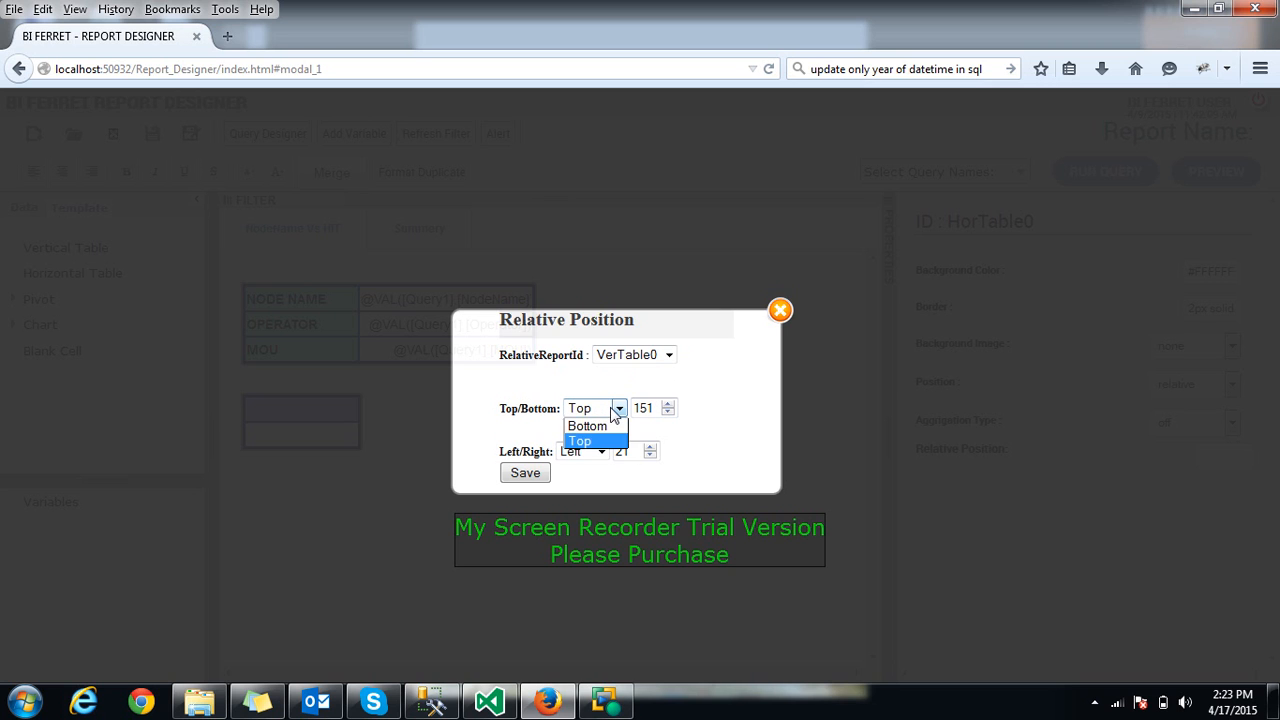
left_click(605, 427)
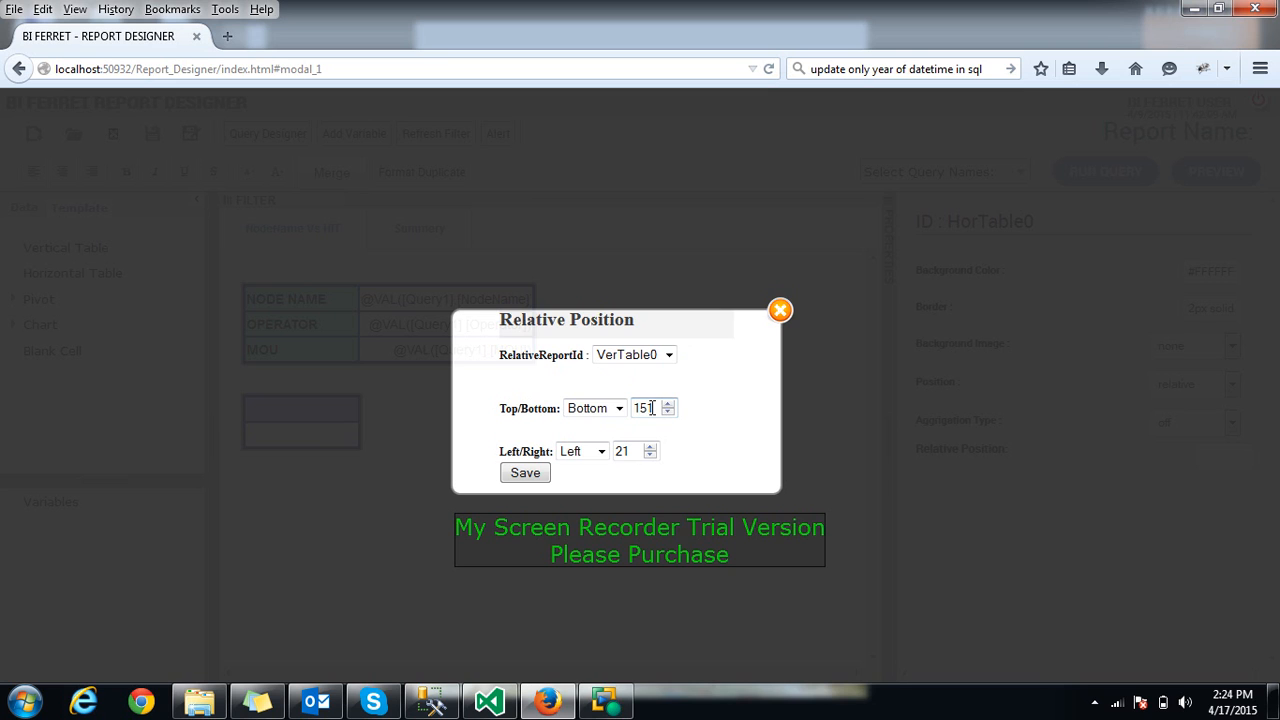
left_click_drag(636, 405, 658, 408)
type("5")
double_click(621, 451)
type("0")
left_click(543, 472)
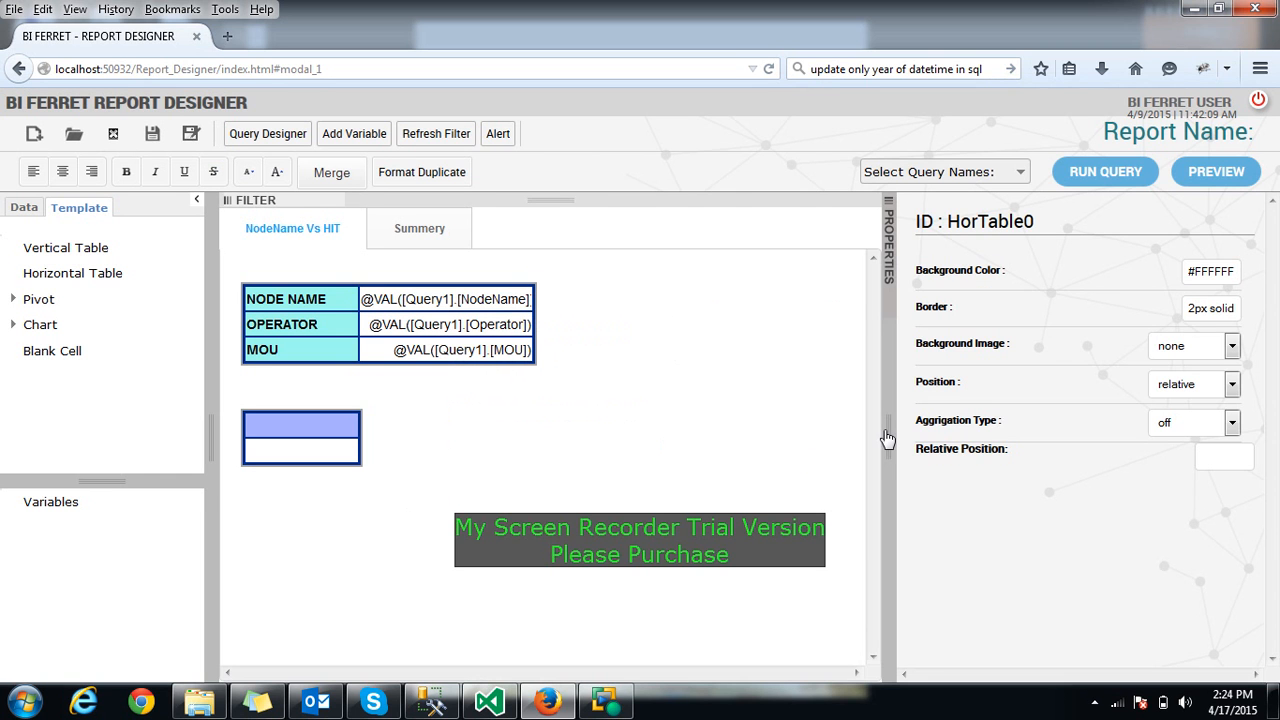
left_click(888, 438)
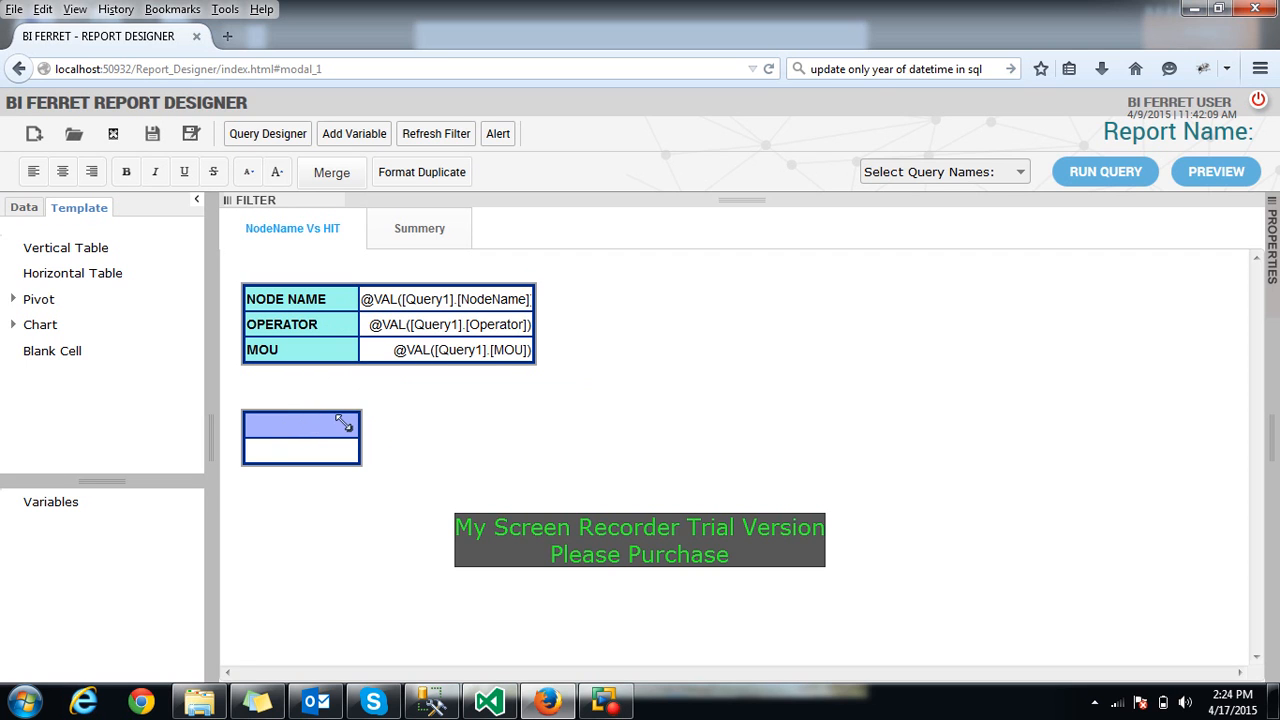
Insert two more columns to the right in the horizontal table
right_click(269, 423)
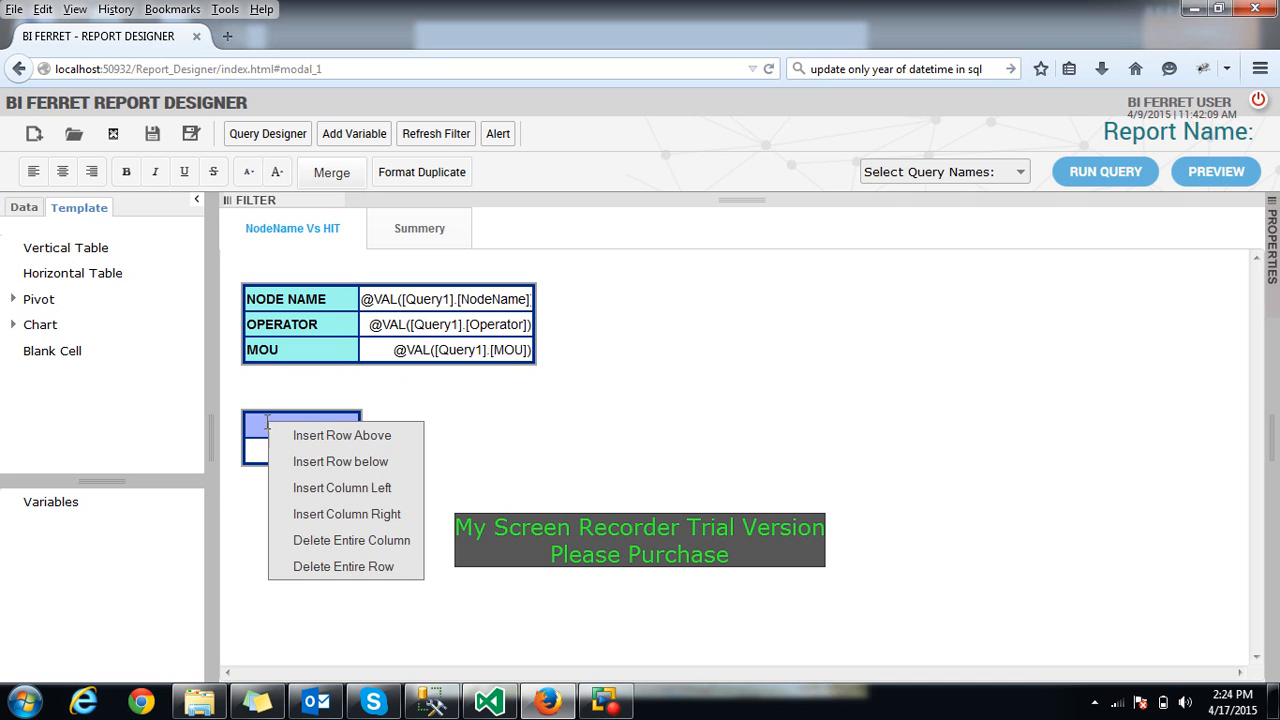
left_click(338, 514)
right_click(404, 432)
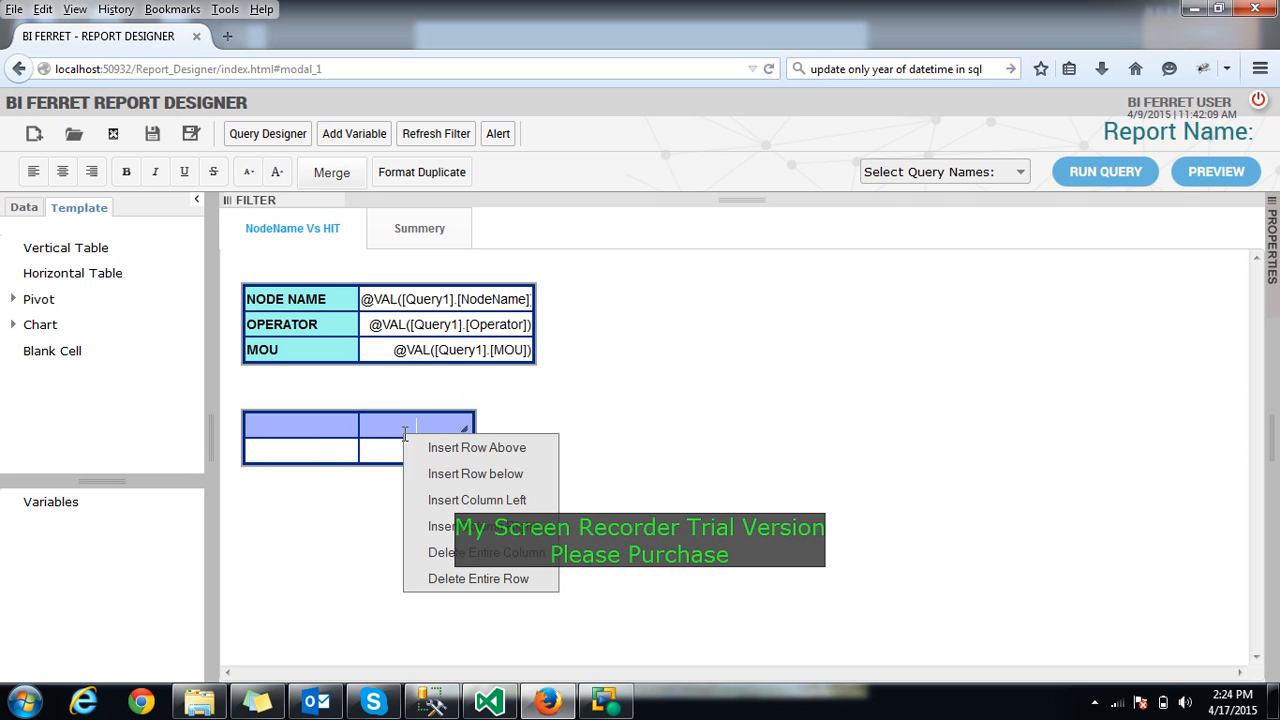
left_click(463, 528)
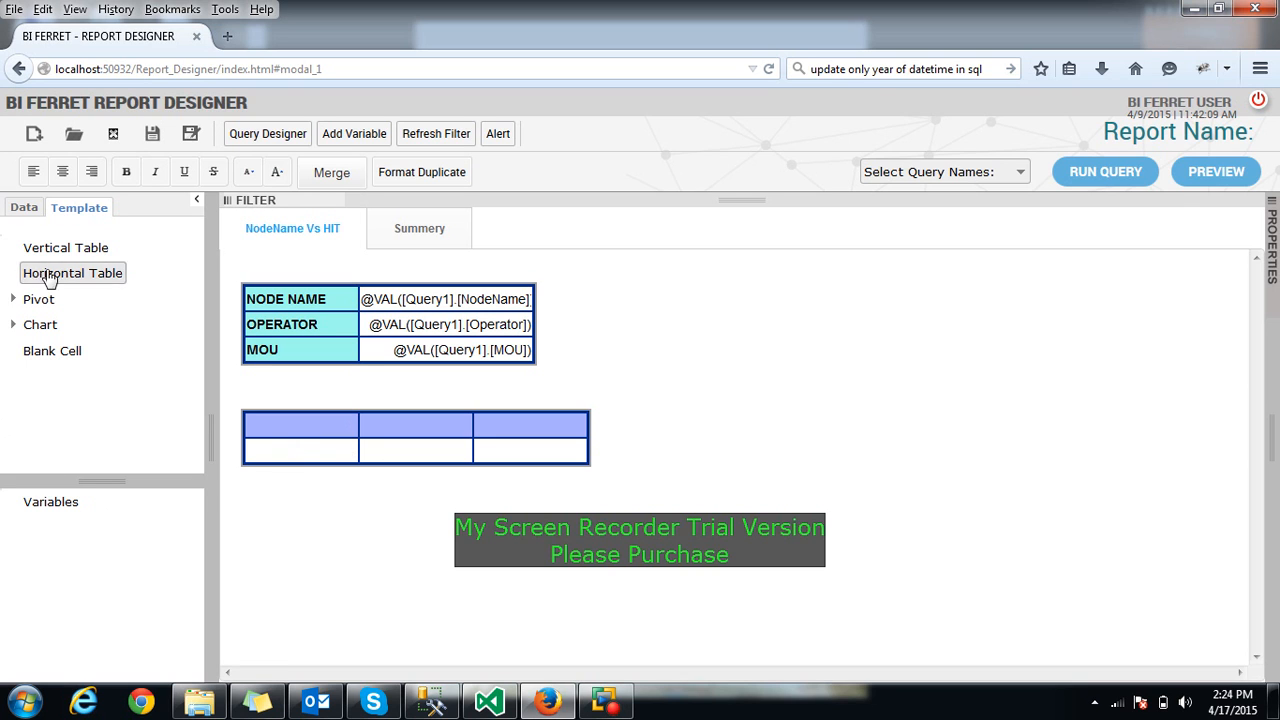
Fill the horizontal table's value cells from left to right with the Query1 fields NodeName, Hit and Operator
left_click(16, 210)
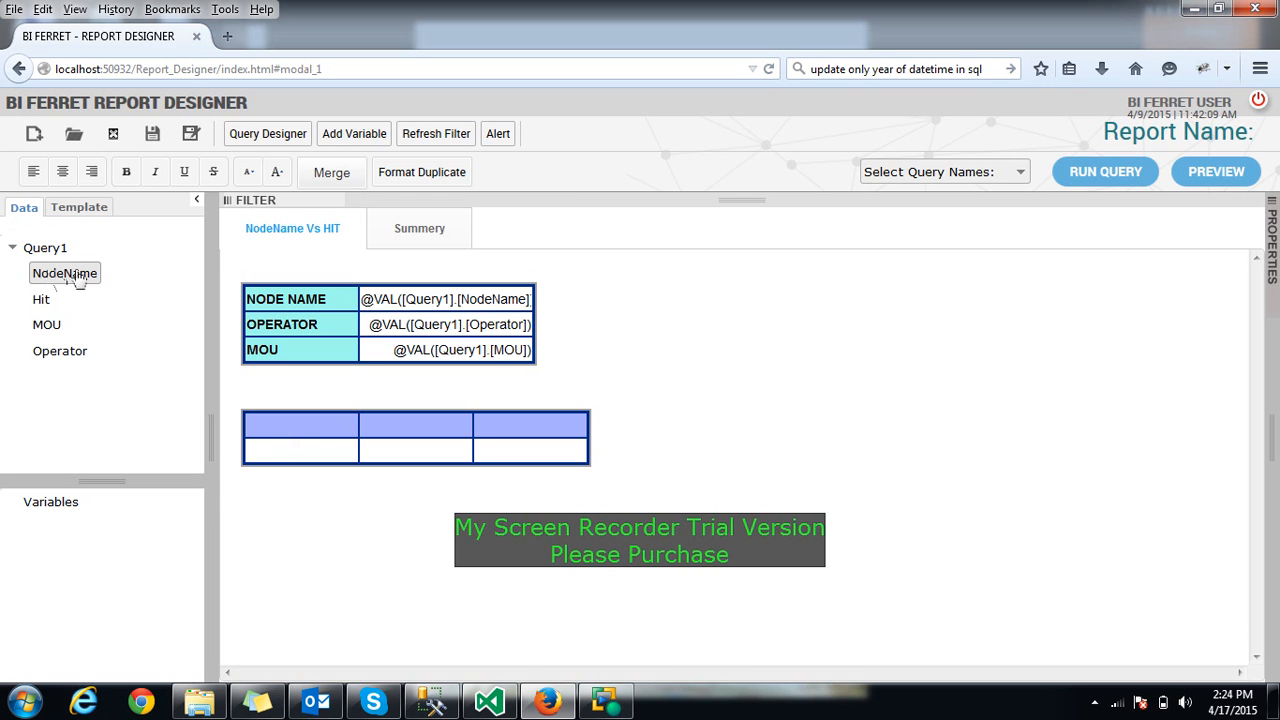
left_click_drag(79, 282, 293, 448)
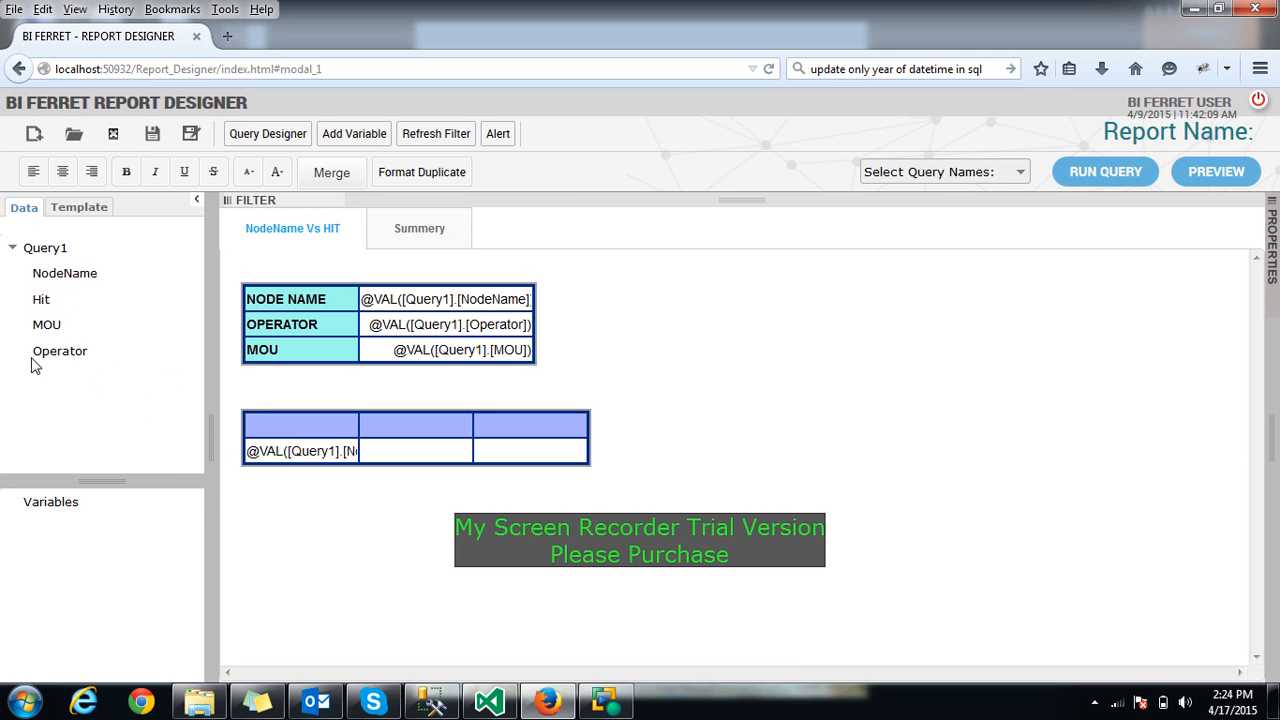
left_click_drag(42, 304, 397, 452)
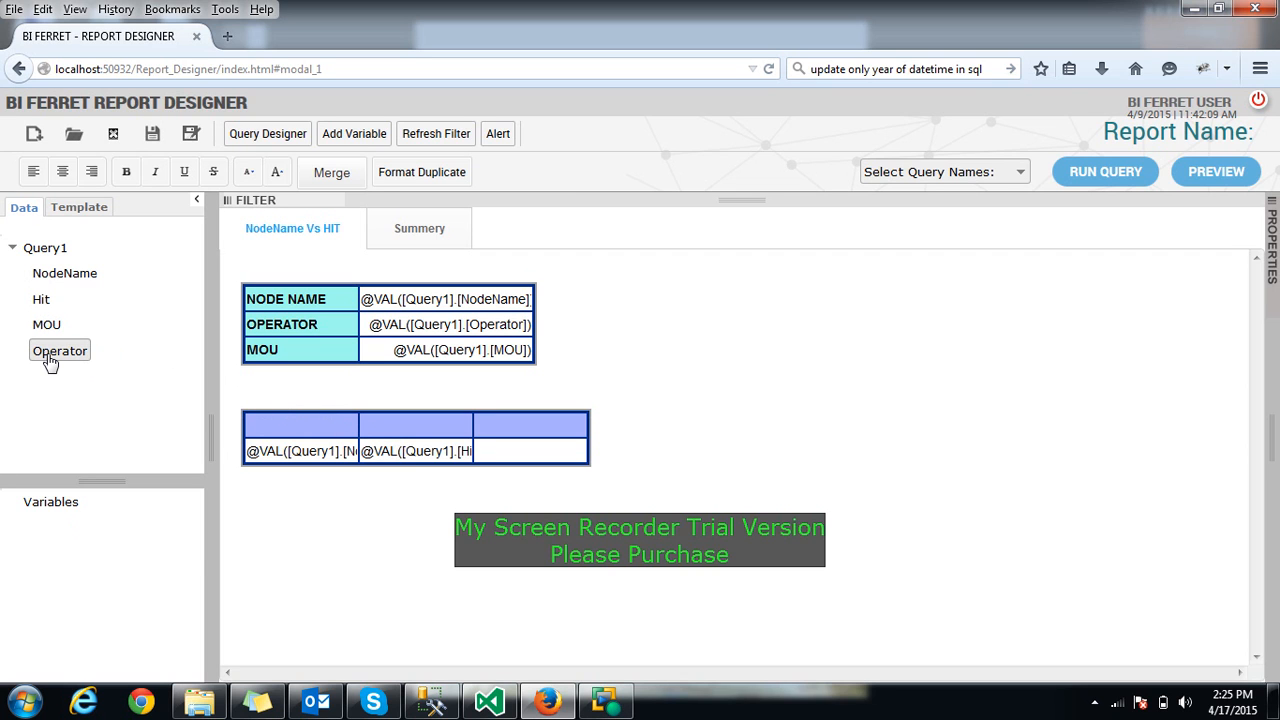
left_click_drag(50, 362, 525, 458)
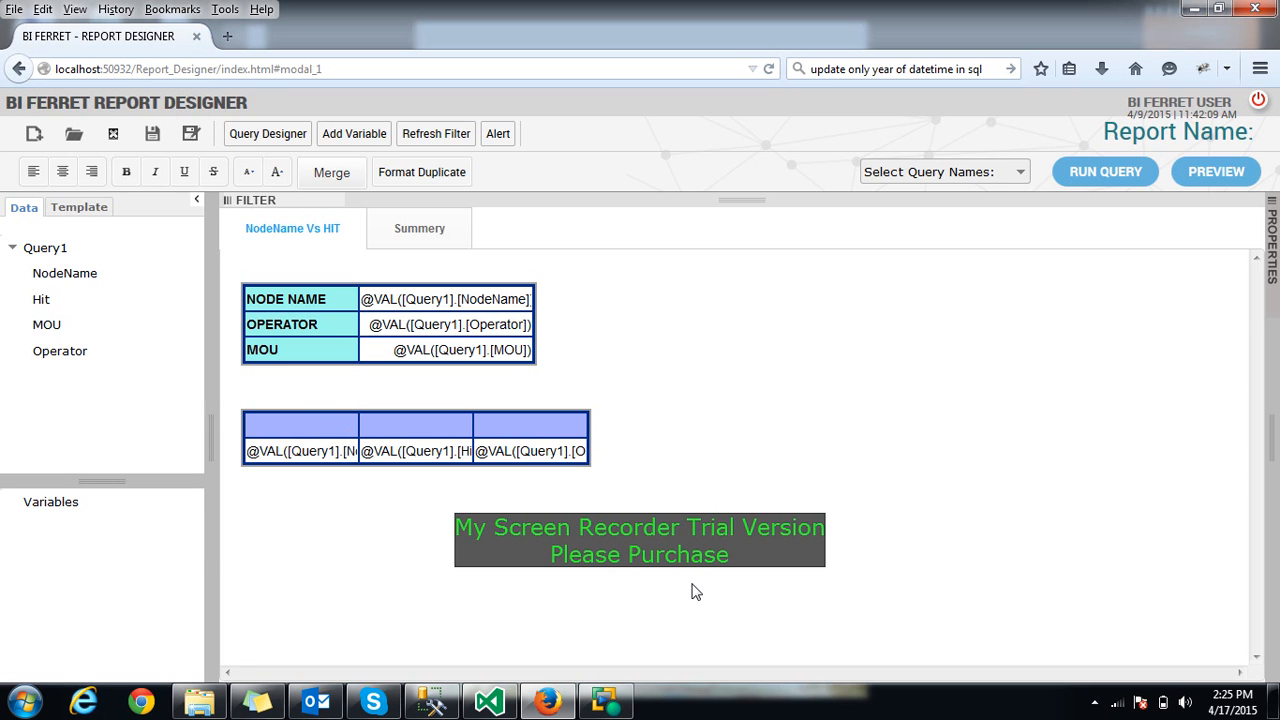
Label the horizontal table's header cells from left to right NODE NAME, HIT and OPERATOR
type("ODE")
type(" NAME")
type("HIT")
type("OPER")
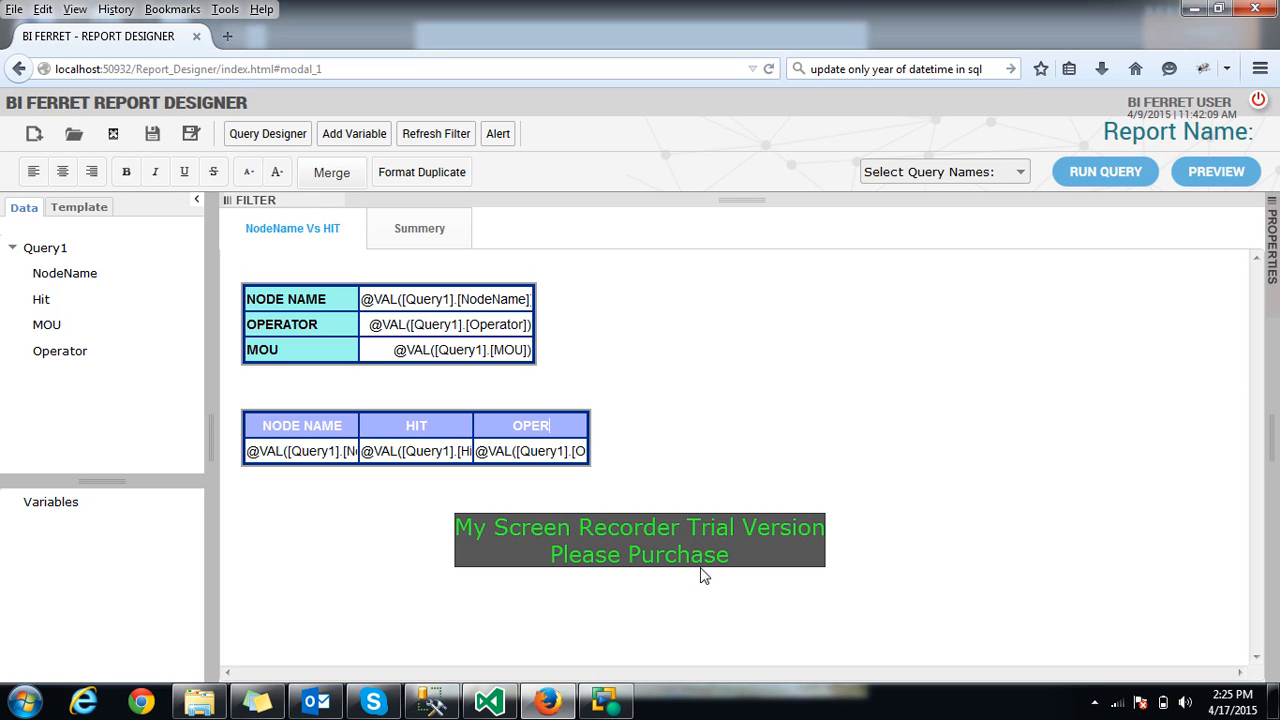
type("ATOR")
Examine the properties available for the tables' value cells, including data type, sorting and drill-down
mouse_move(1272, 480)
left_click(456, 298)
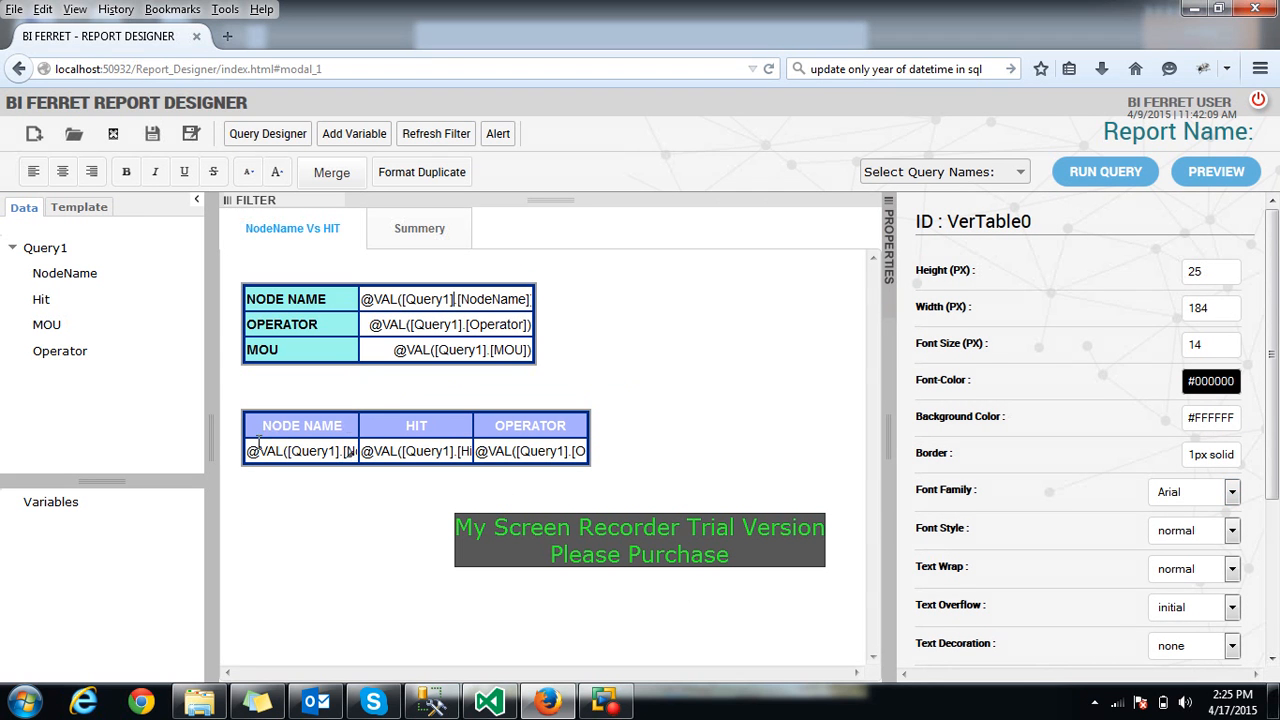
left_click(293, 452)
left_click(405, 301)
scroll(1250, 527, "down", 5)
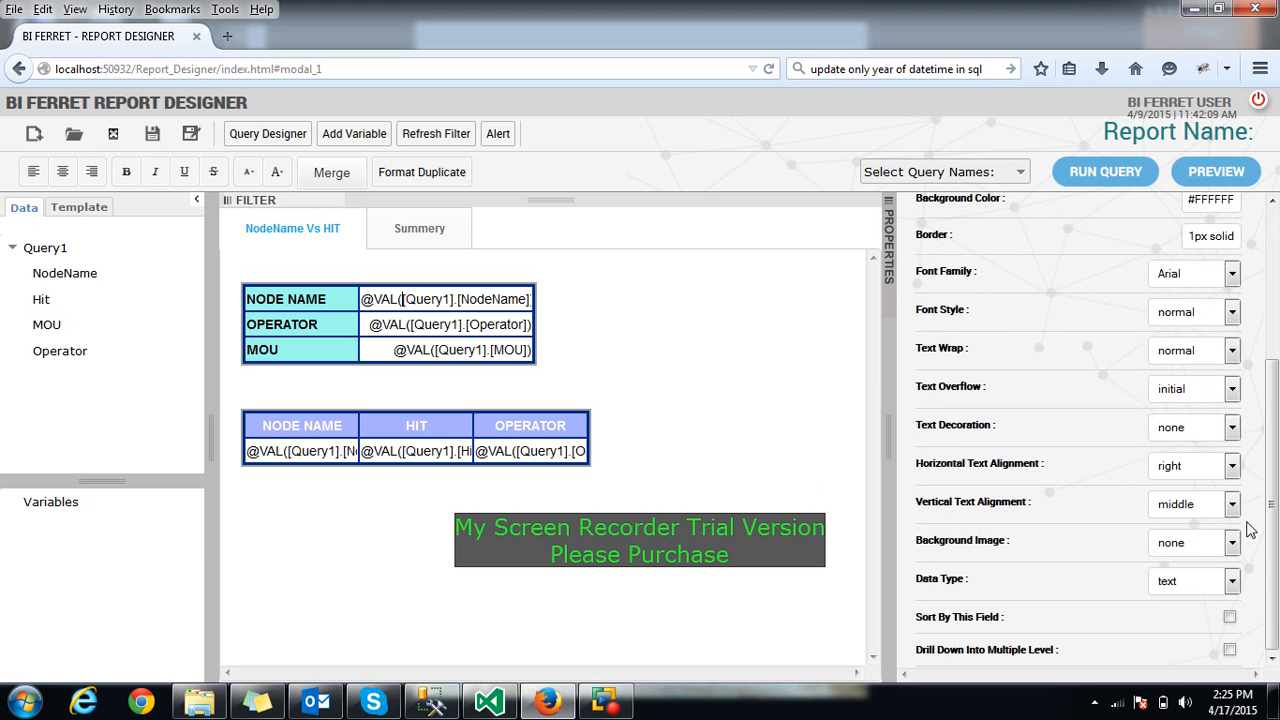
left_click(262, 311)
left_click(405, 299)
scroll(1041, 539, "down", 5)
left_click(441, 324)
Try 1e10 as the data format of the vertical table's MOU value cell, and clear it again
left_click(463, 347)
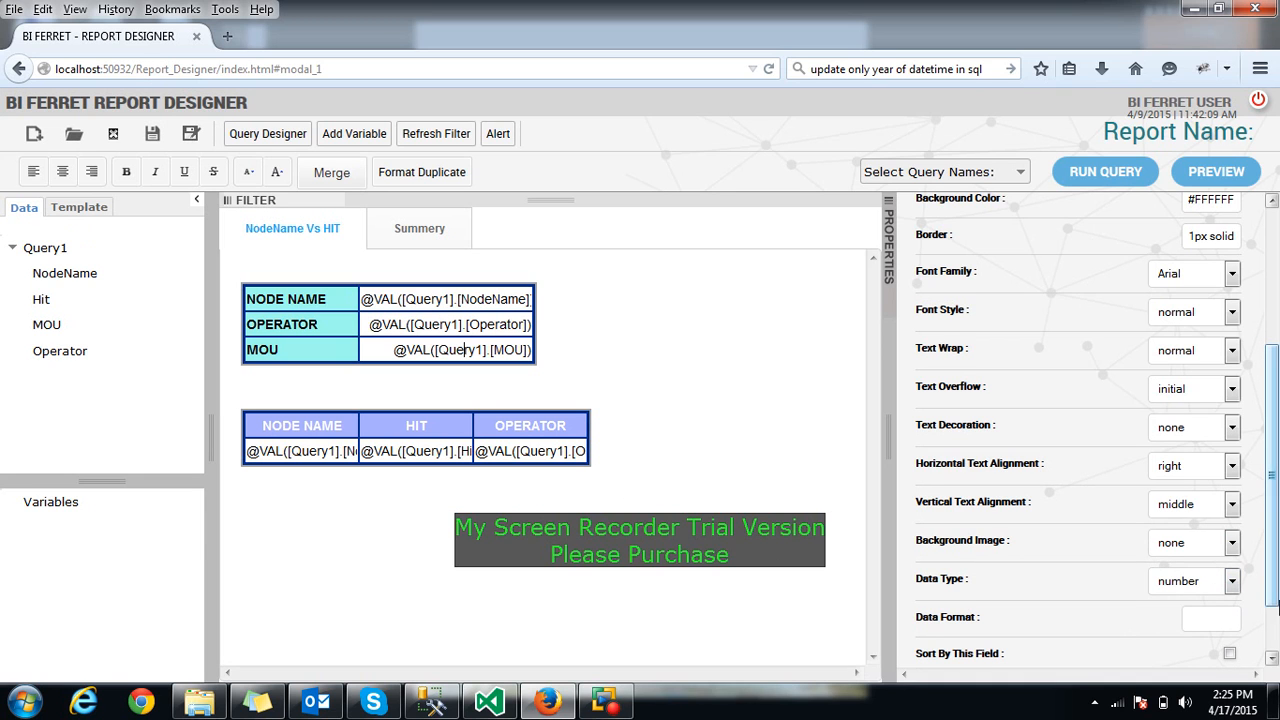
scroll(1243, 577, "down", 1)
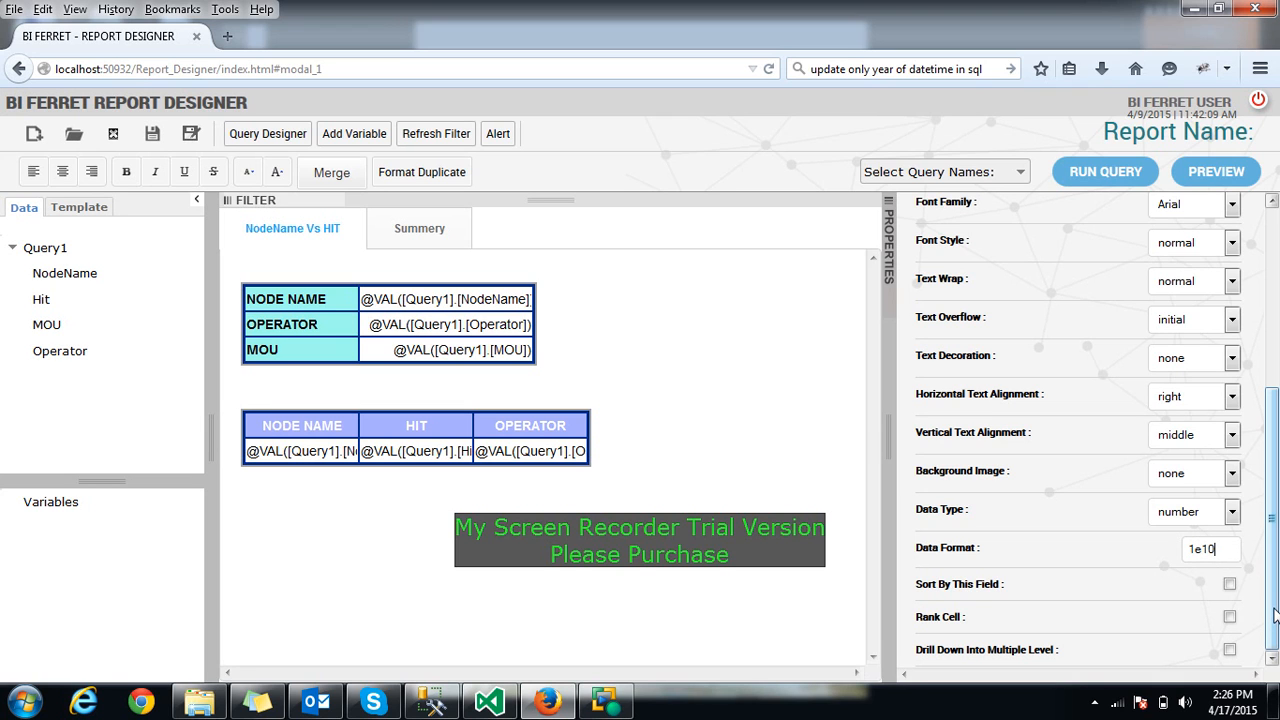
key("BackSpace")
key("BackSpace")
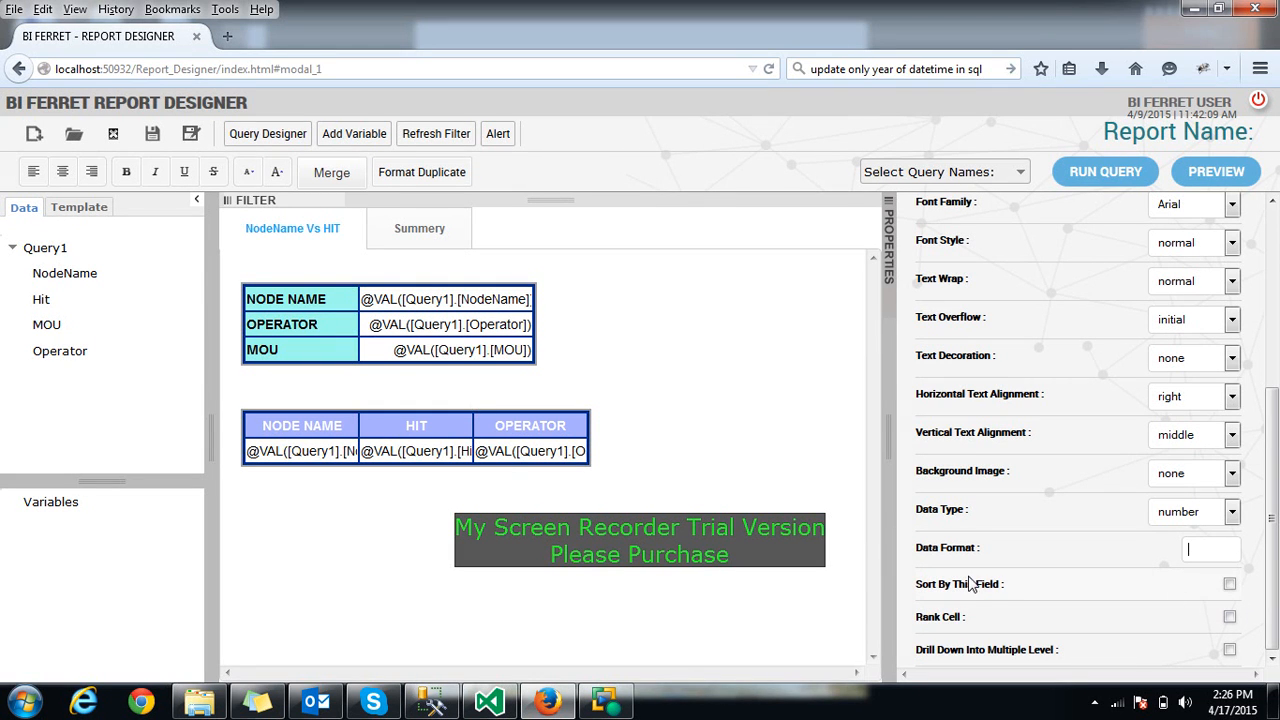
Turn on ascending sorting by the NodeName value cell of the vertical table
left_click(487, 307)
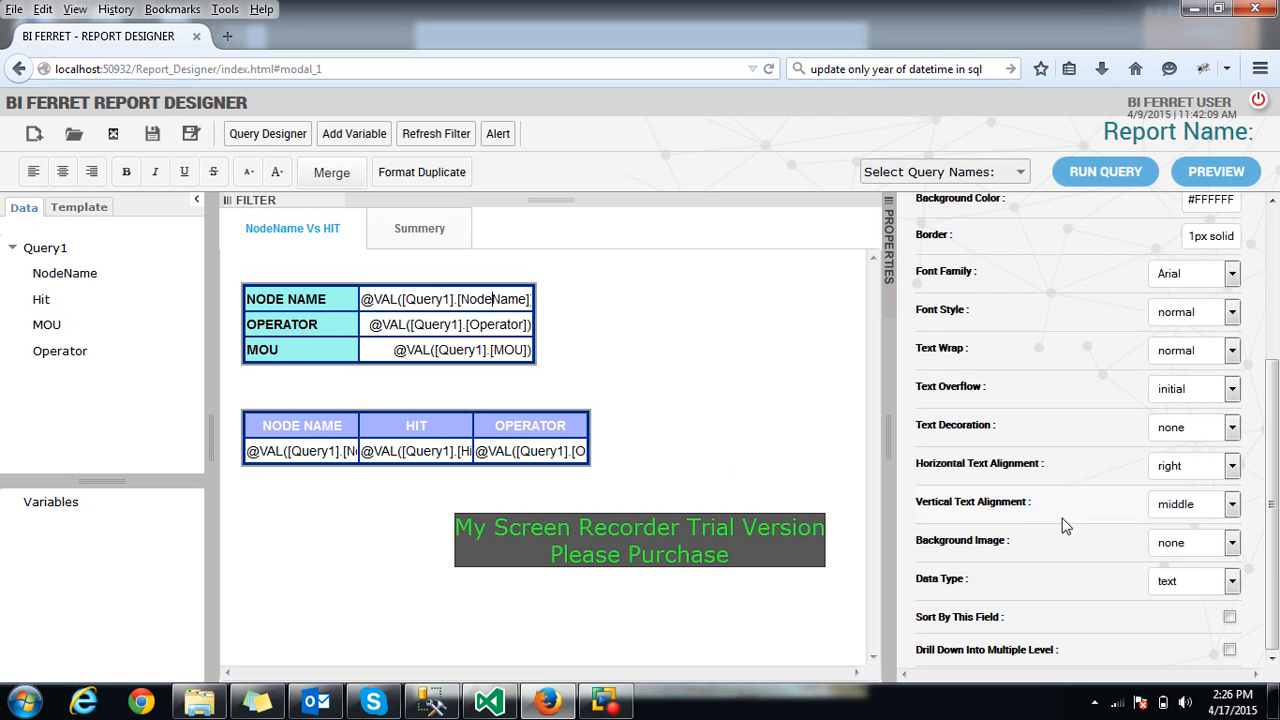
left_click(1229, 617)
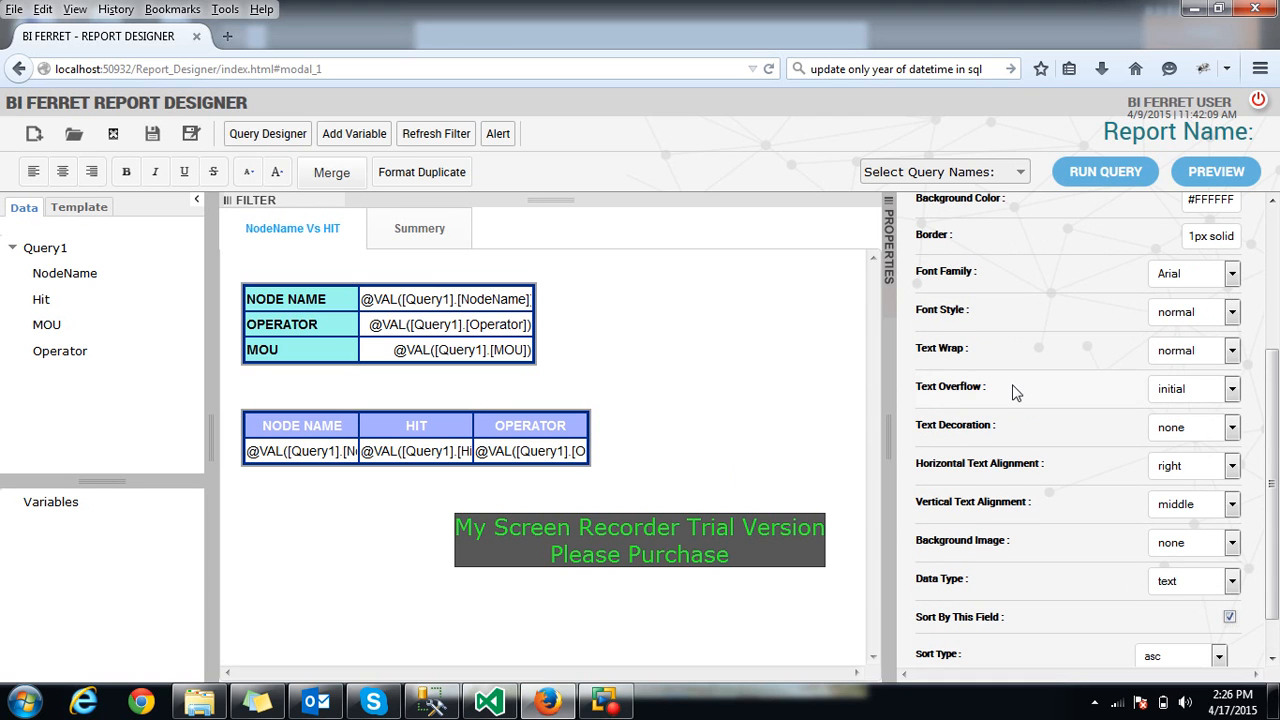
scroll(1112, 384, "down", 1)
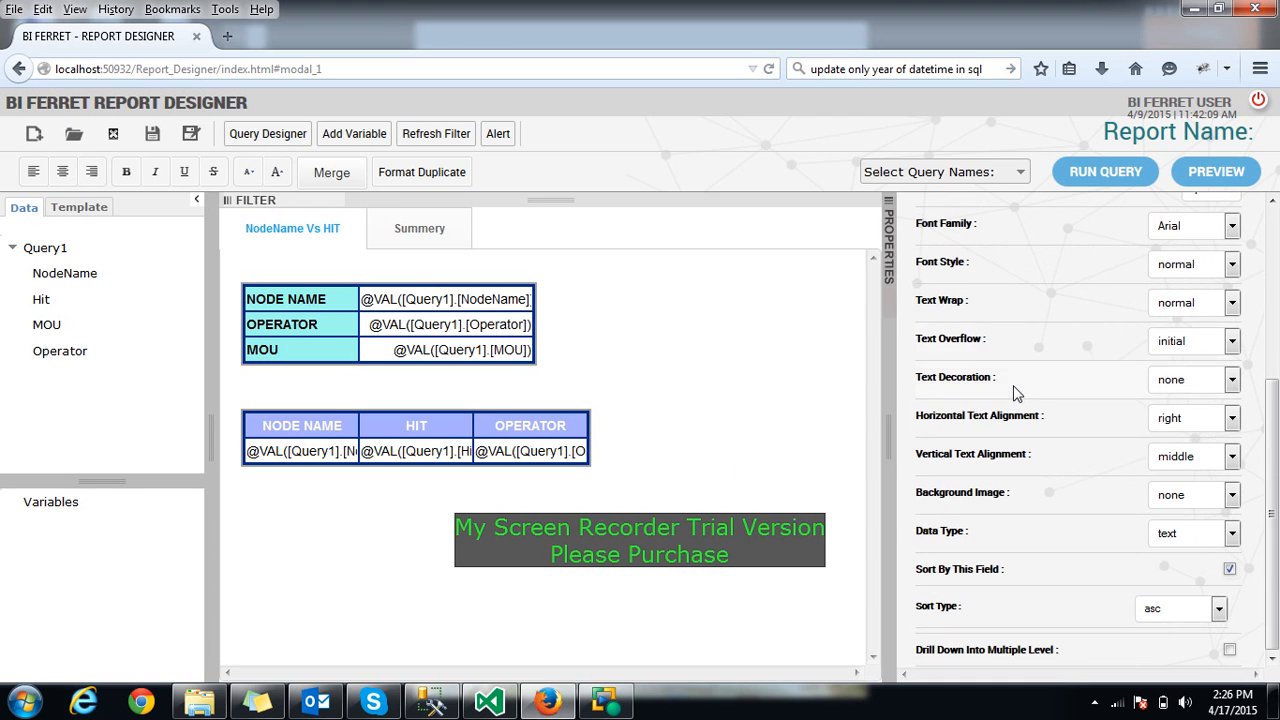
Sort the vertical table by its MOU value cell in ascending order instead of by NodeName
left_click(456, 352)
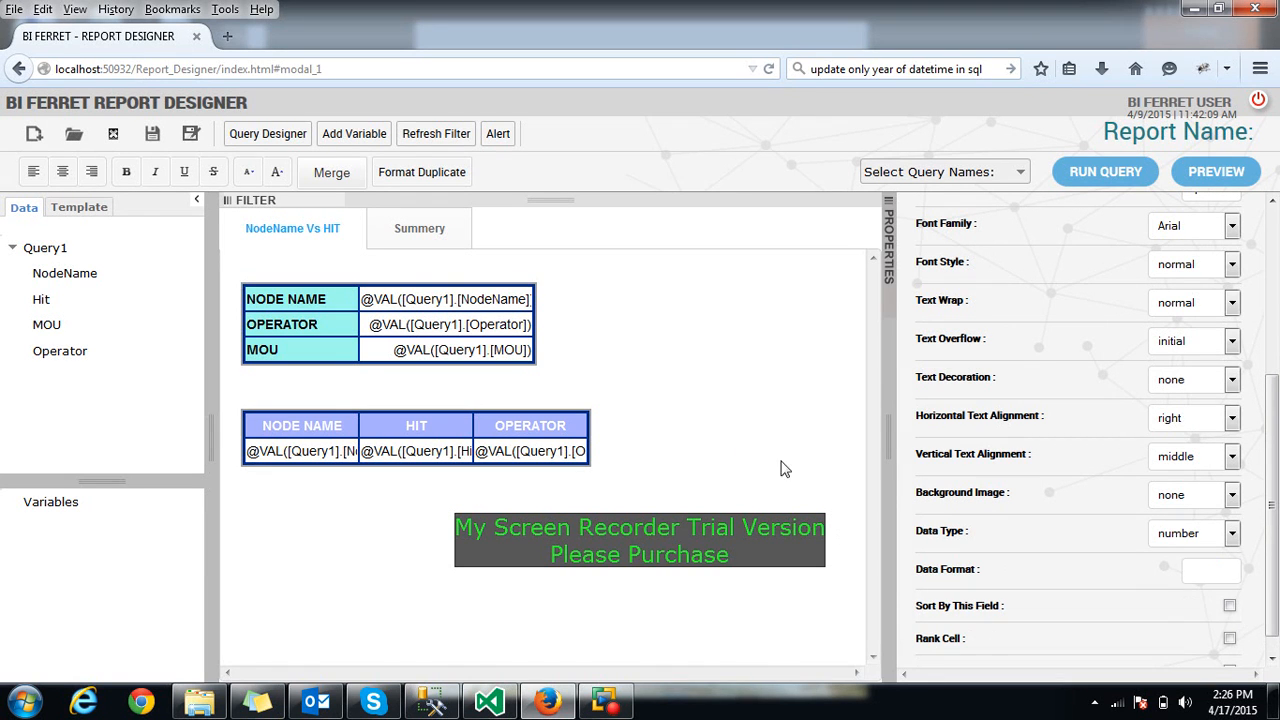
left_click(1229, 605)
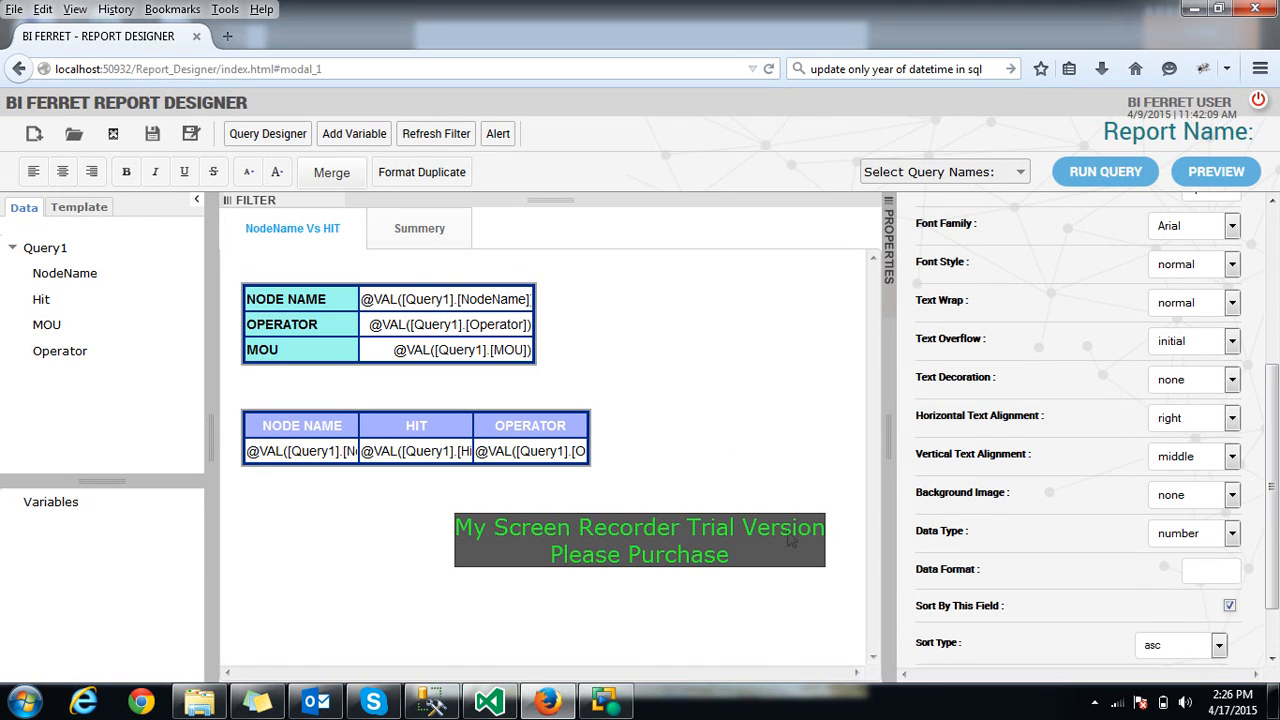
left_click(507, 299)
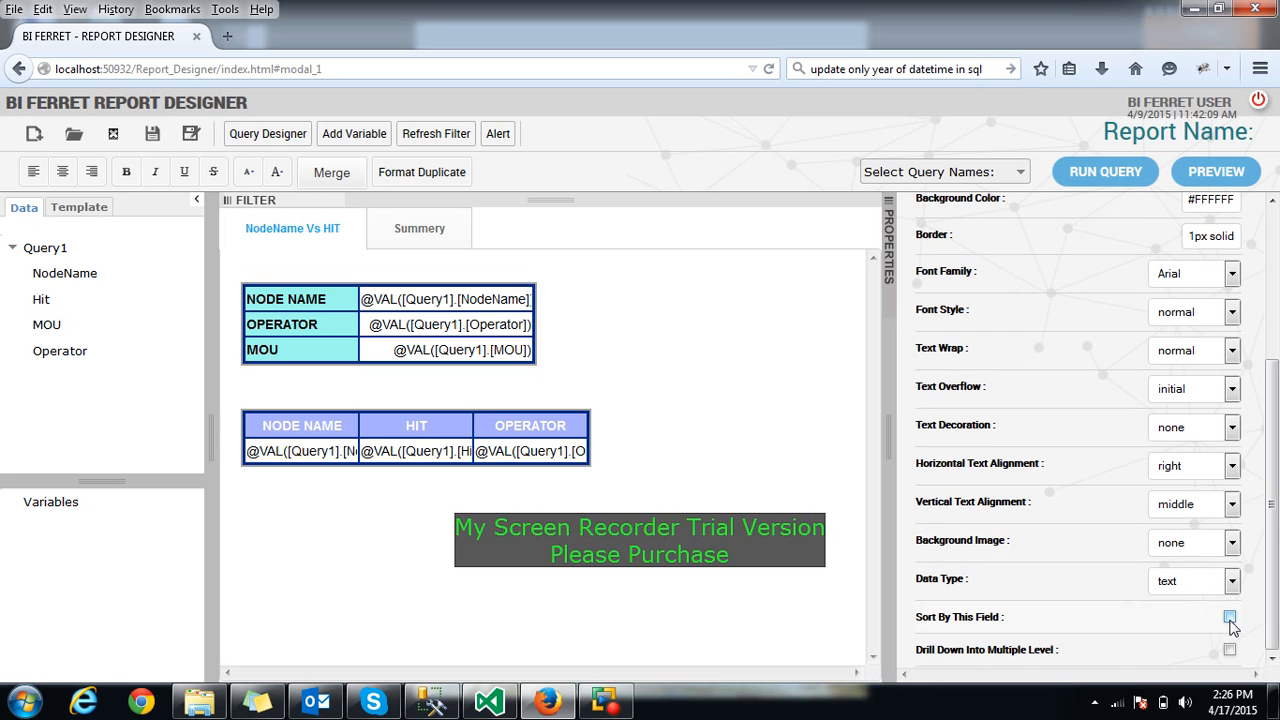
left_click(458, 345)
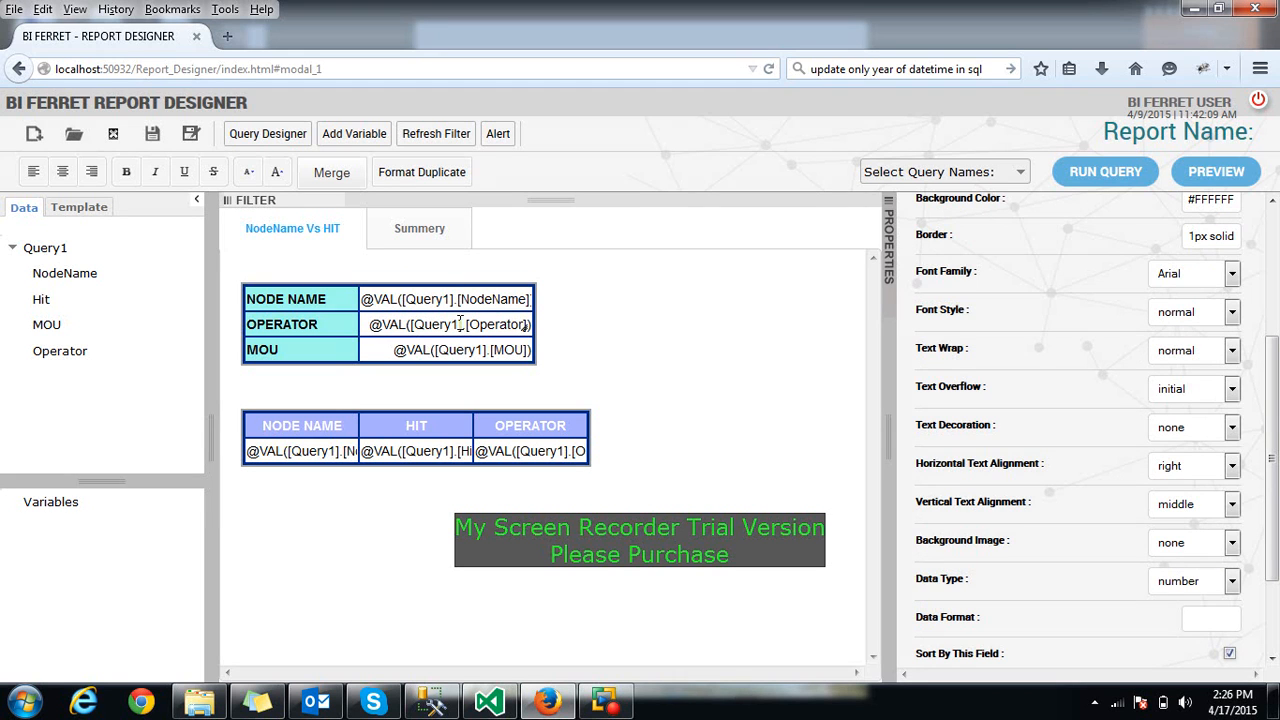
Turn on ranking for the vertical table's MOU value cell, include an Other cell, and check its available aggregation types
scroll(1162, 540, "down", 2)
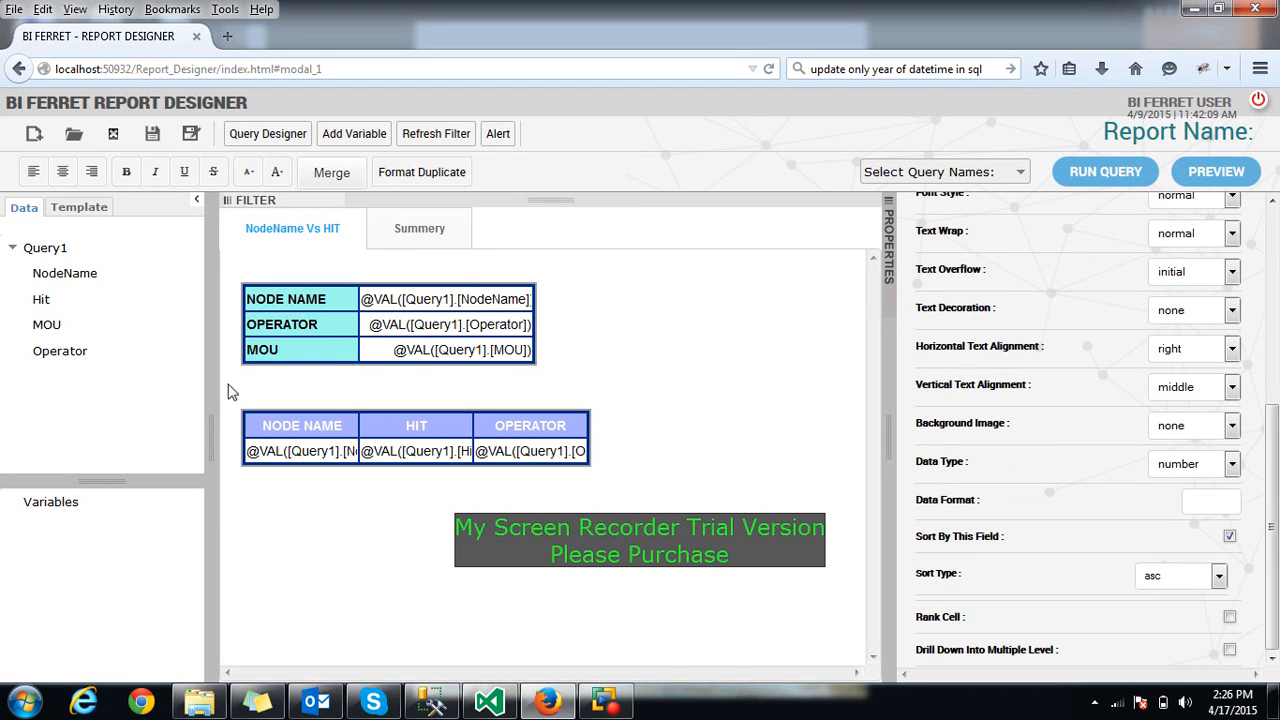
left_click_drag(412, 354, 406, 353)
left_click(1229, 618)
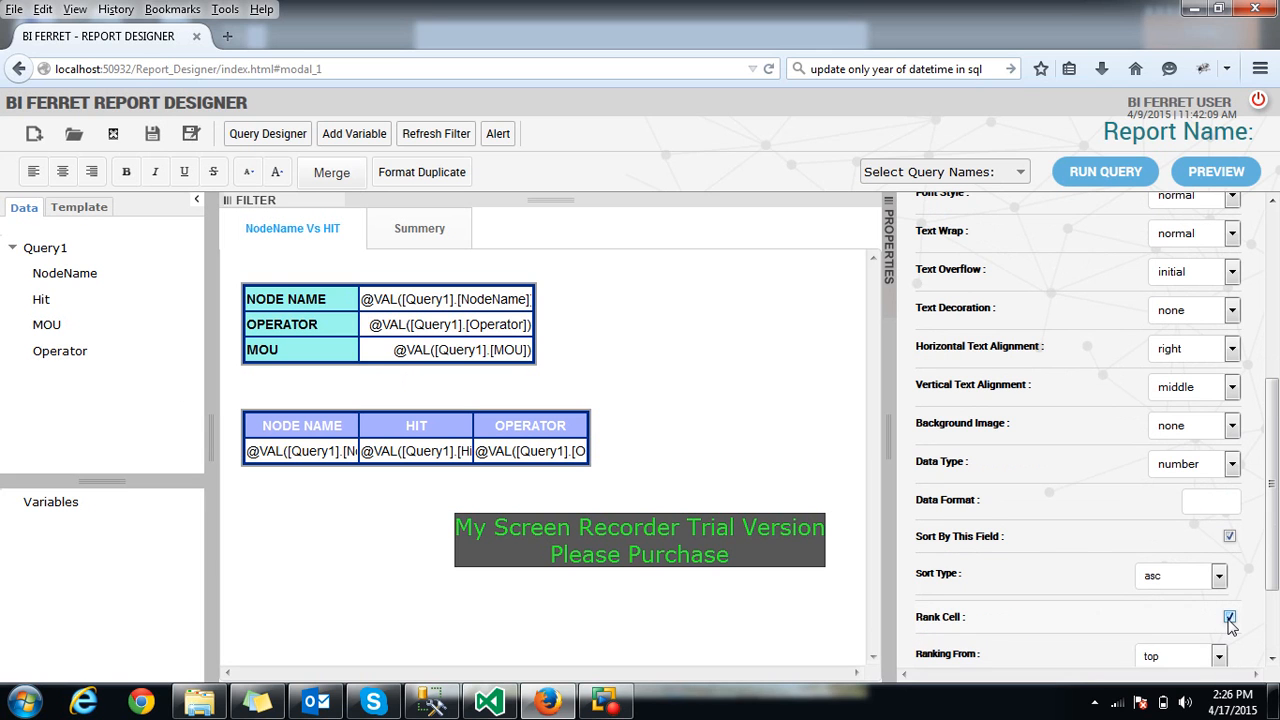
scroll(1229, 620, "down", 2)
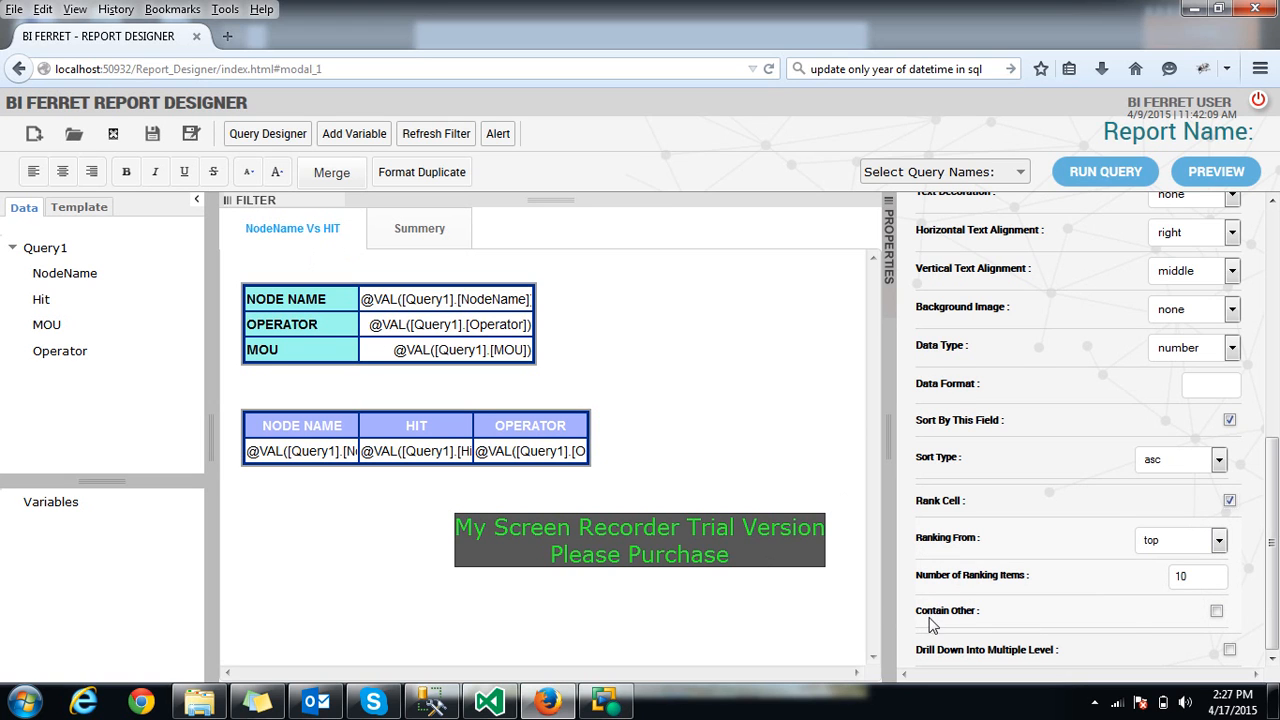
left_click(1216, 611)
scroll(1213, 586, "down", 1)
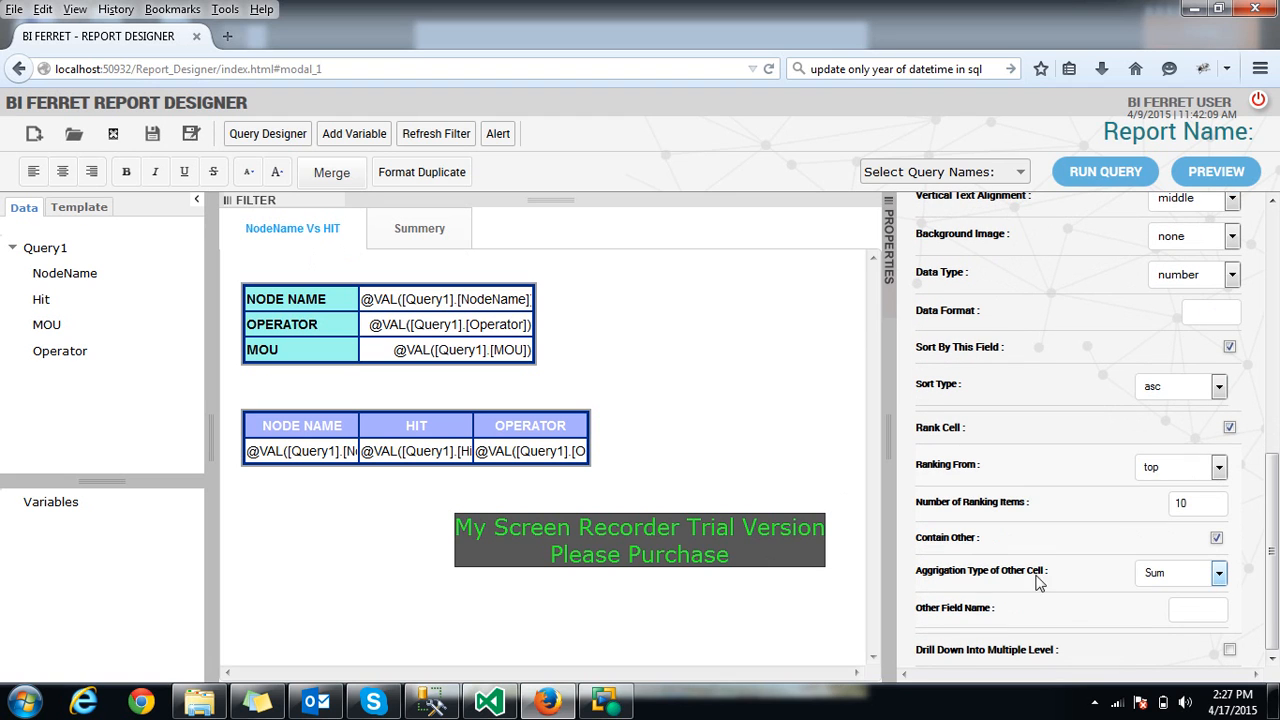
left_click(1219, 574)
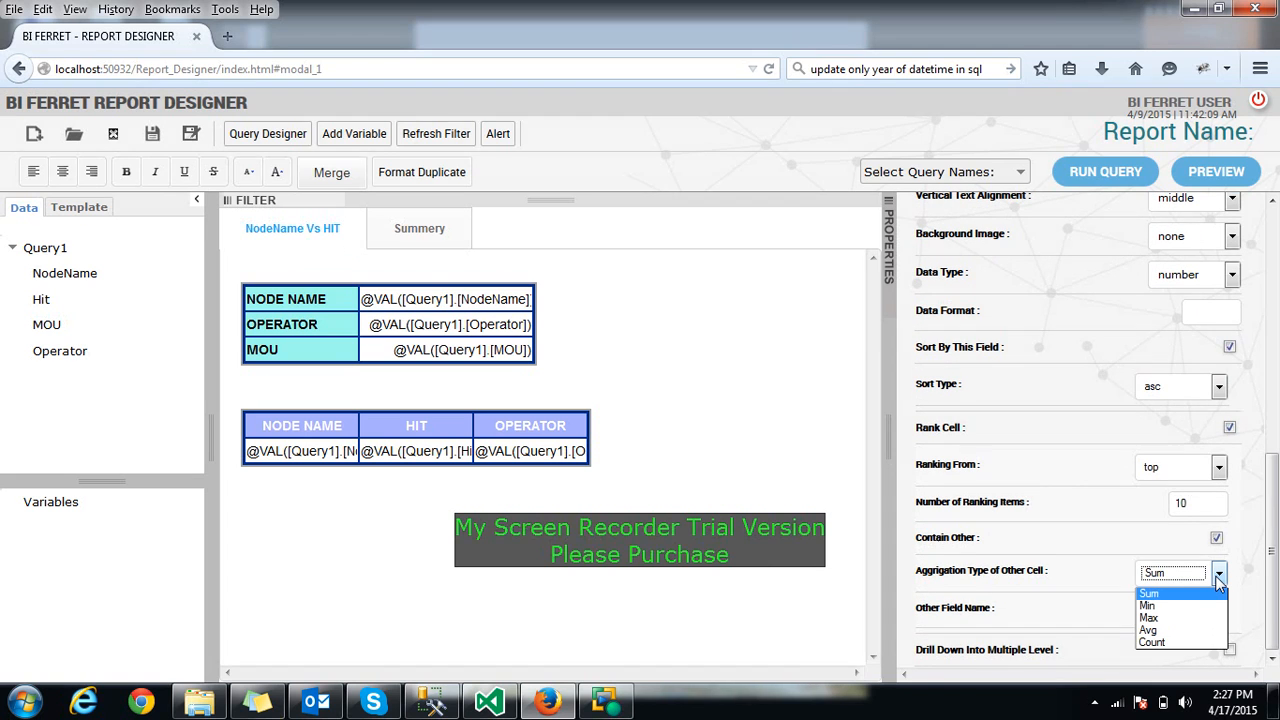
left_click(1258, 552)
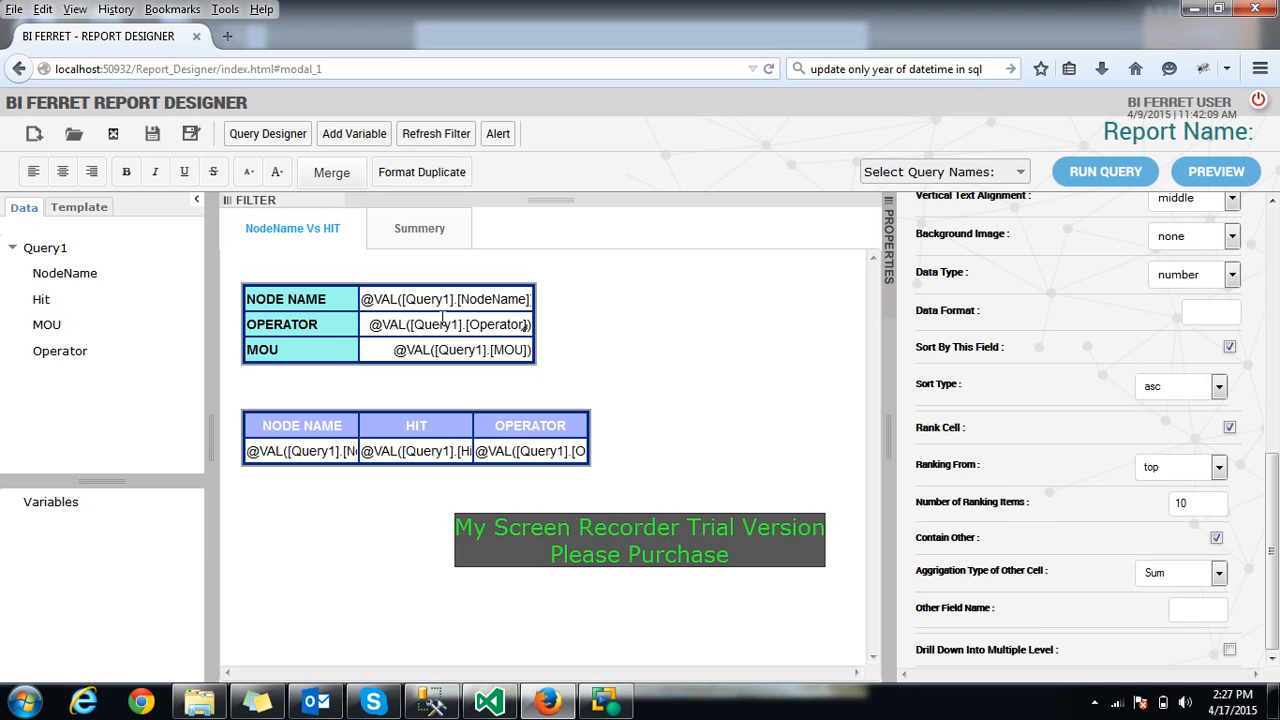
Enable multilevel drill-down for the vertical table's MOU value cell and save a first level containing the Hit field
left_click(1230, 651)
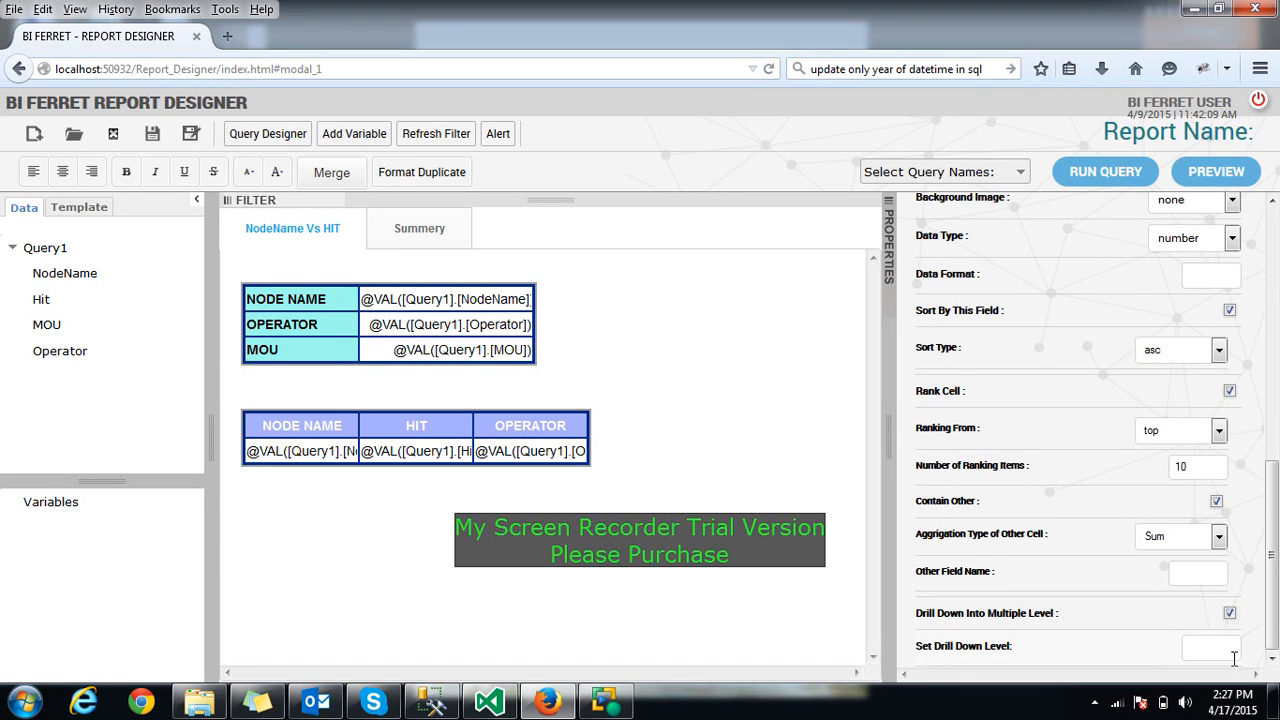
left_click(1197, 652)
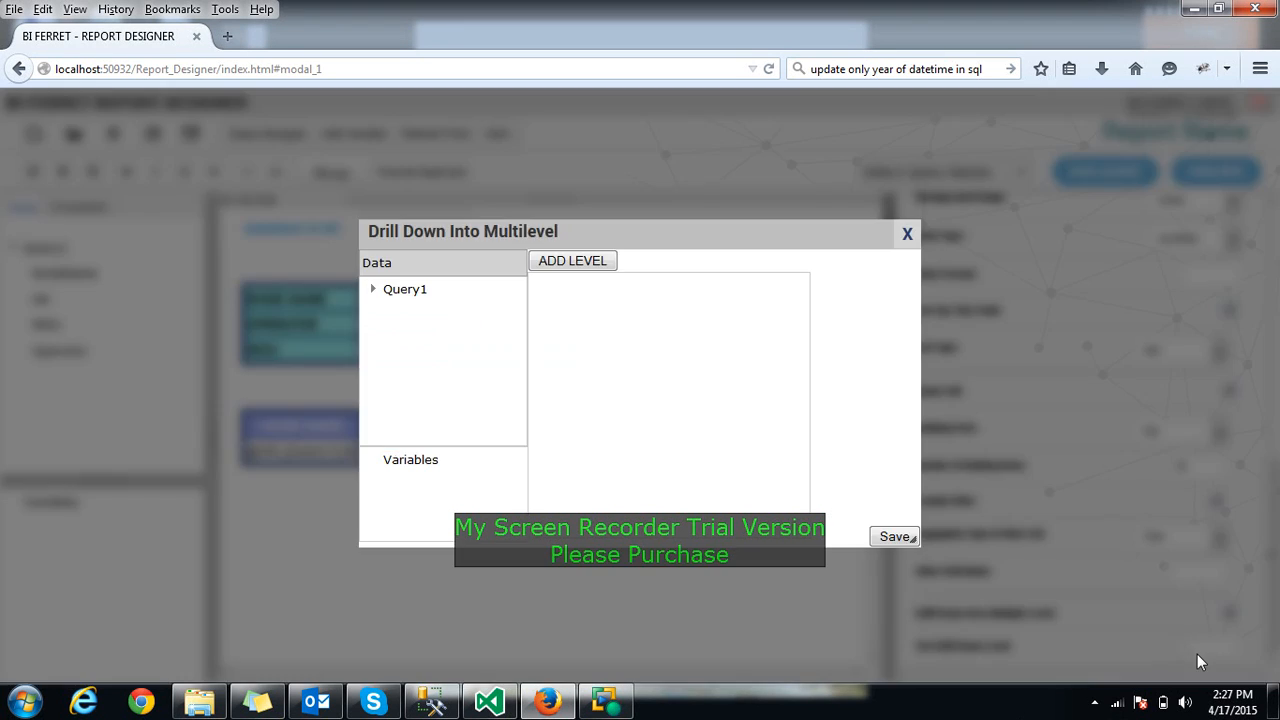
left_click(553, 265)
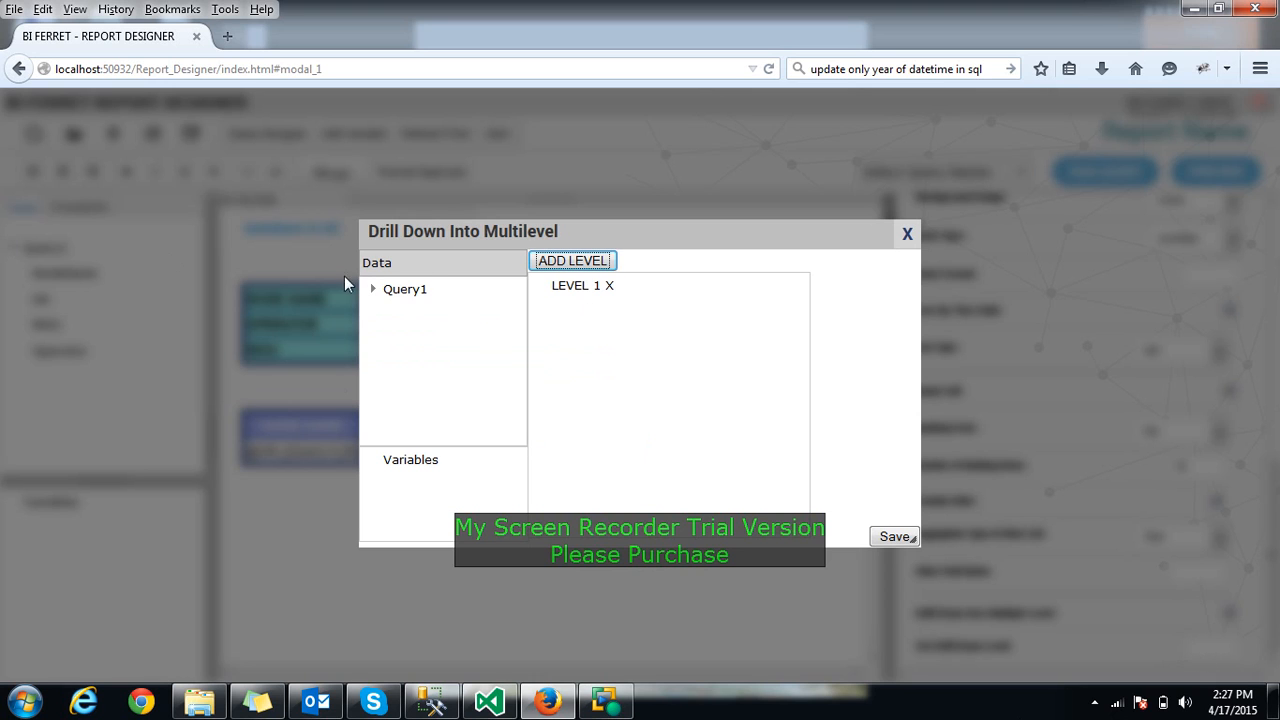
left_click(374, 290)
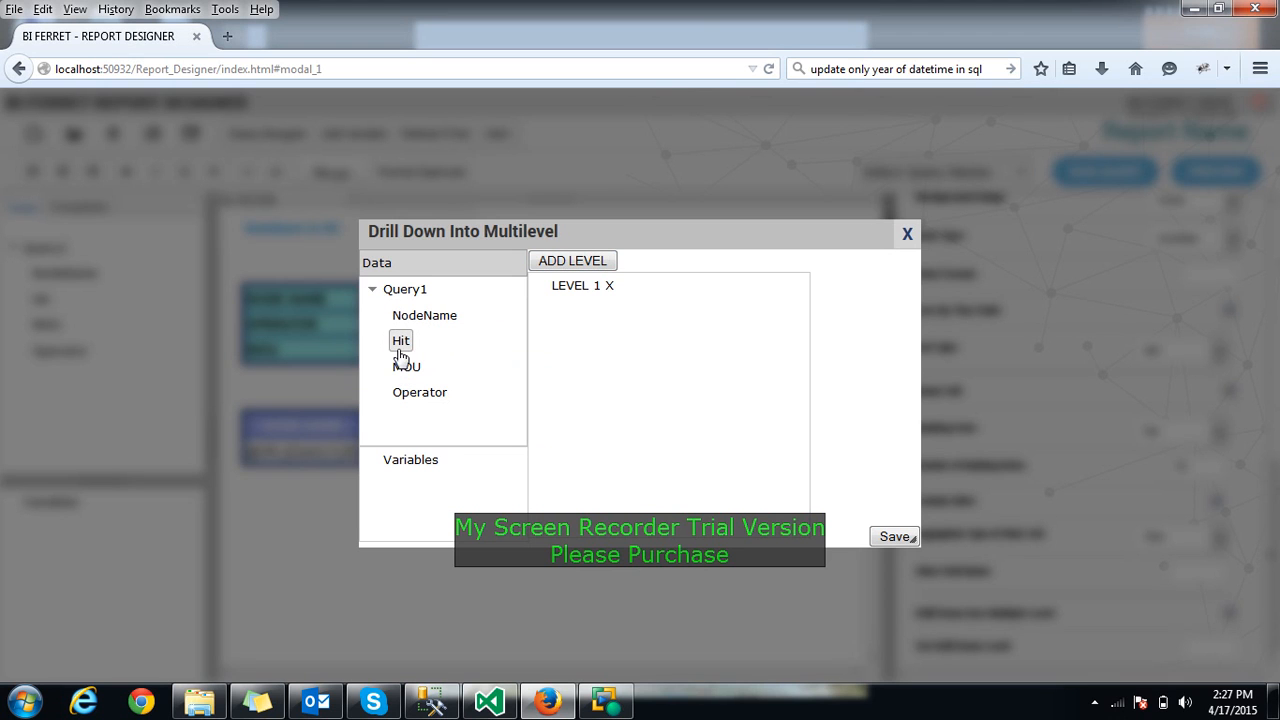
left_click_drag(400, 342, 569, 288)
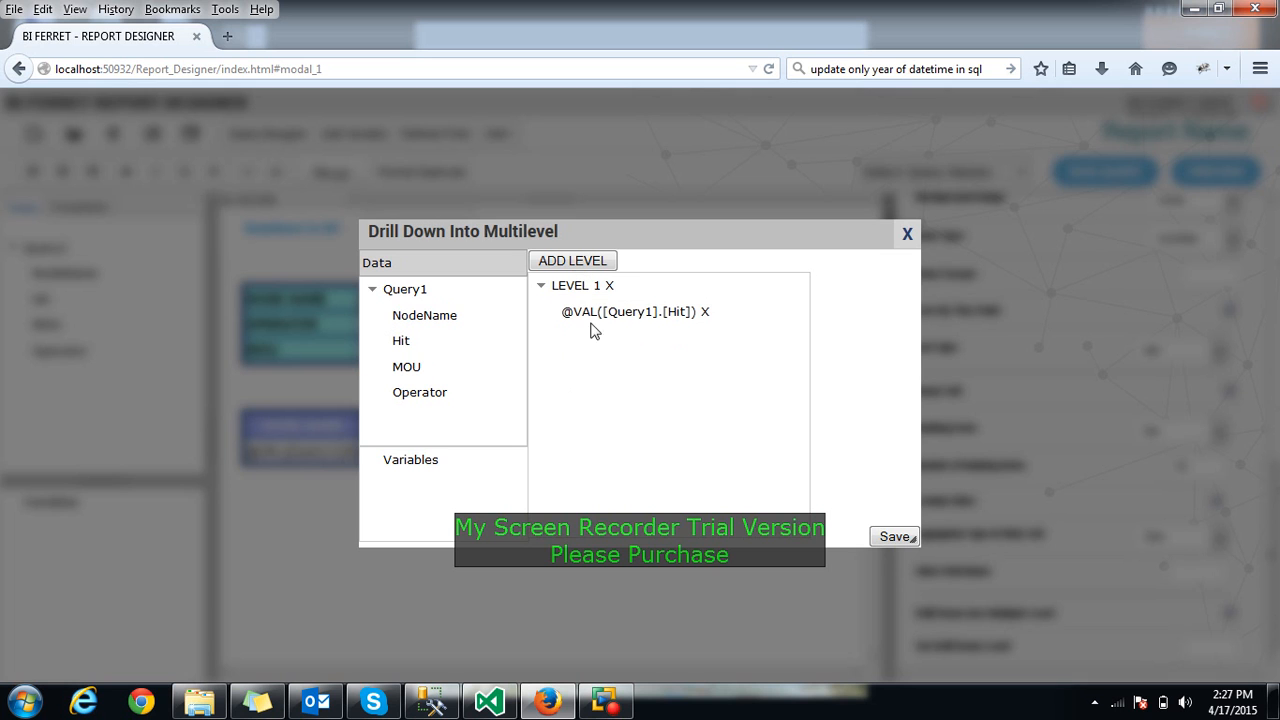
left_click(893, 538)
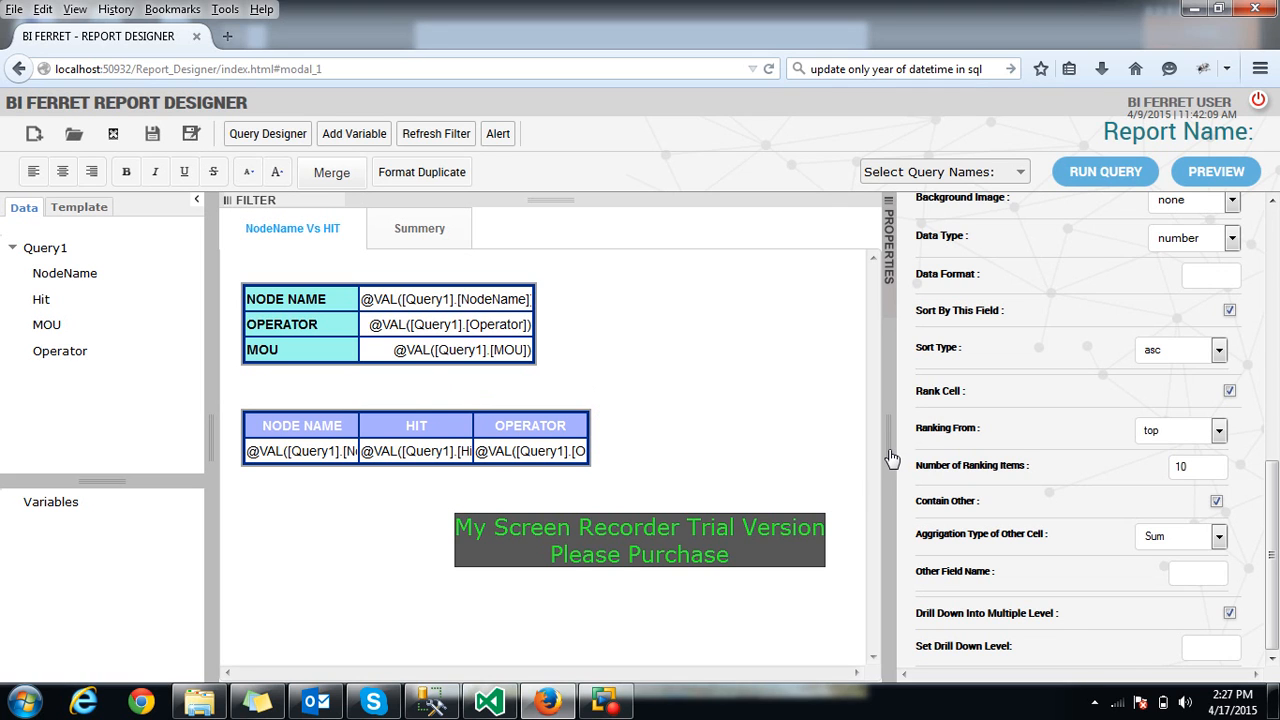
Inspect the properties of the horizontal table's Operator value cell and collapse the properties pane
left_click(521, 455)
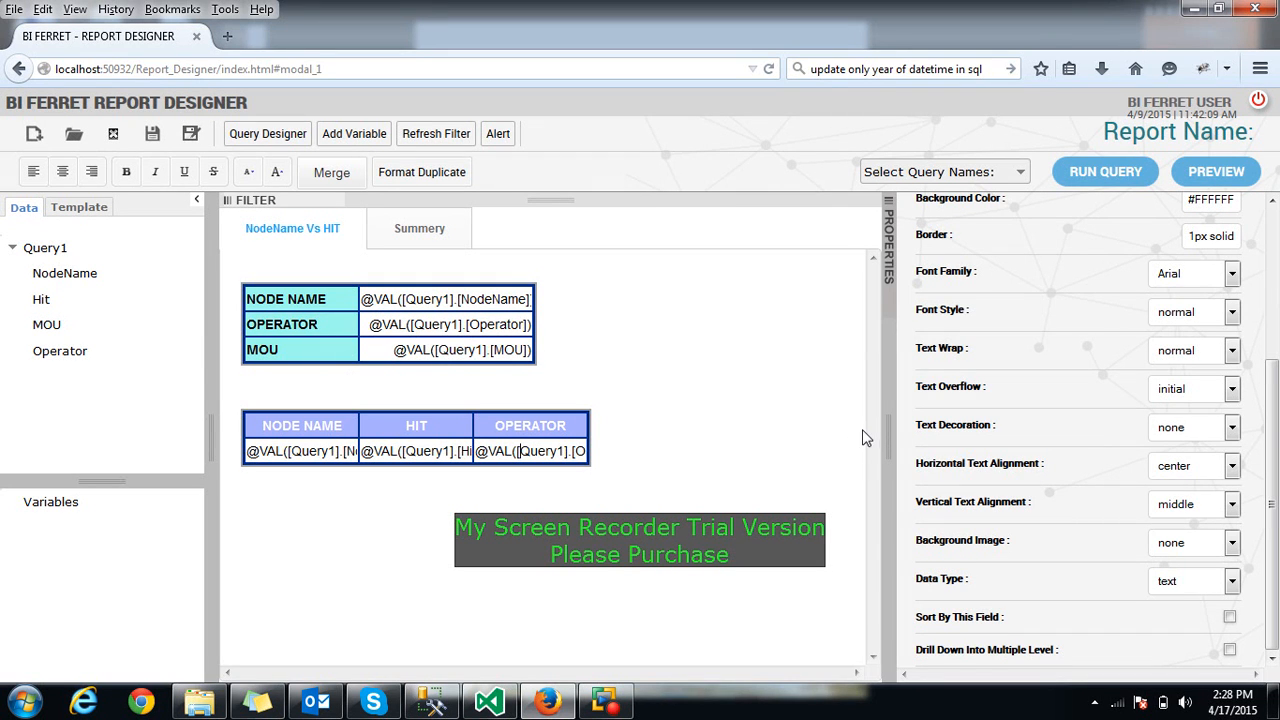
left_click(893, 431)
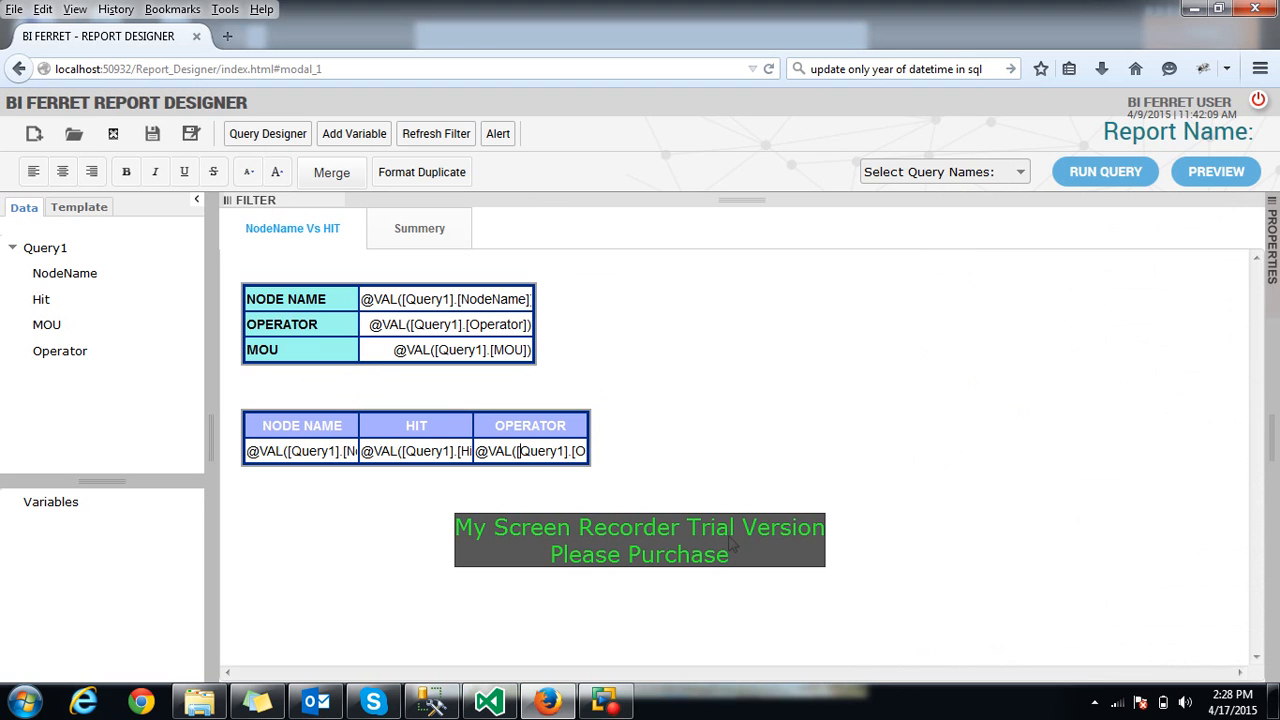
left_click(1276, 413)
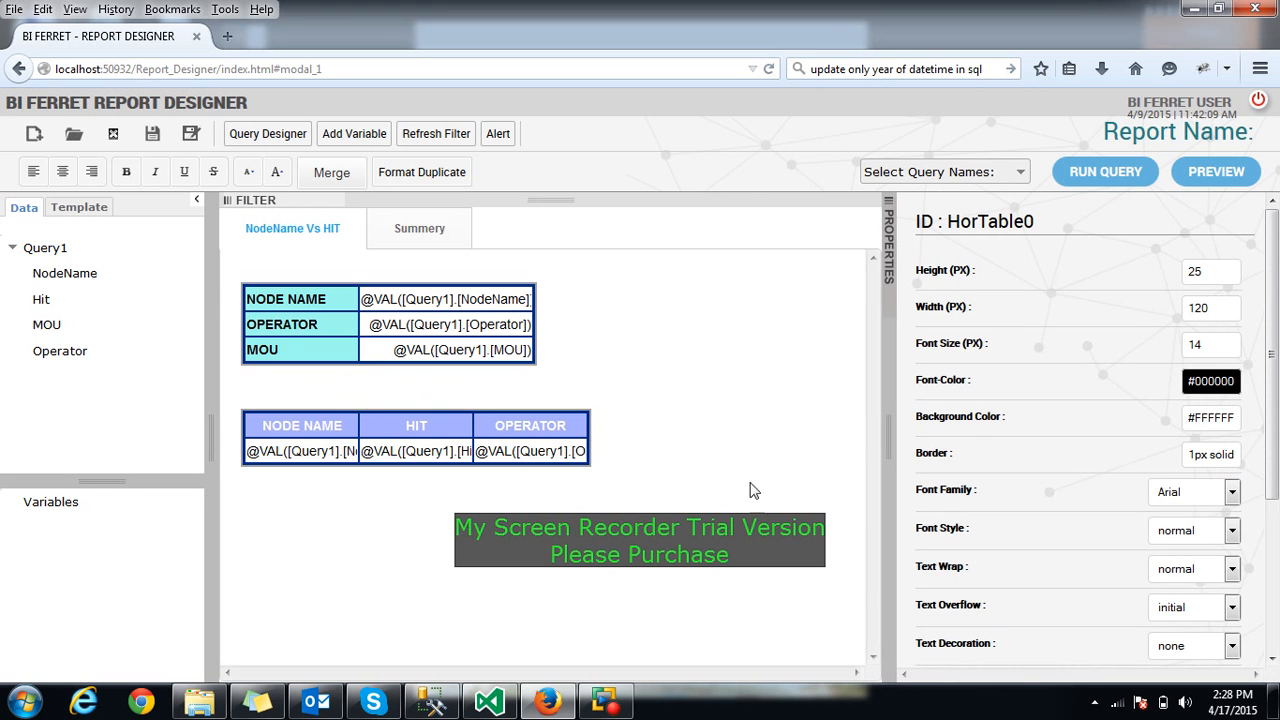
left_click(896, 436)
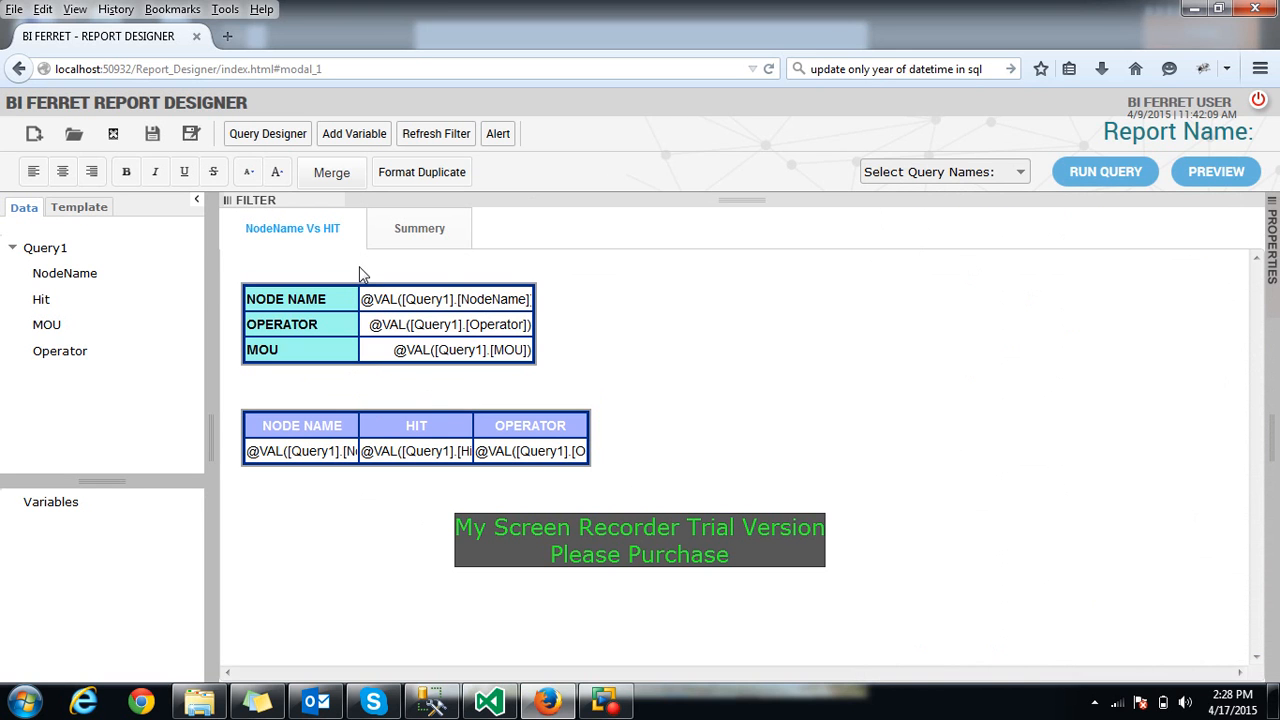
left_click(400, 229)
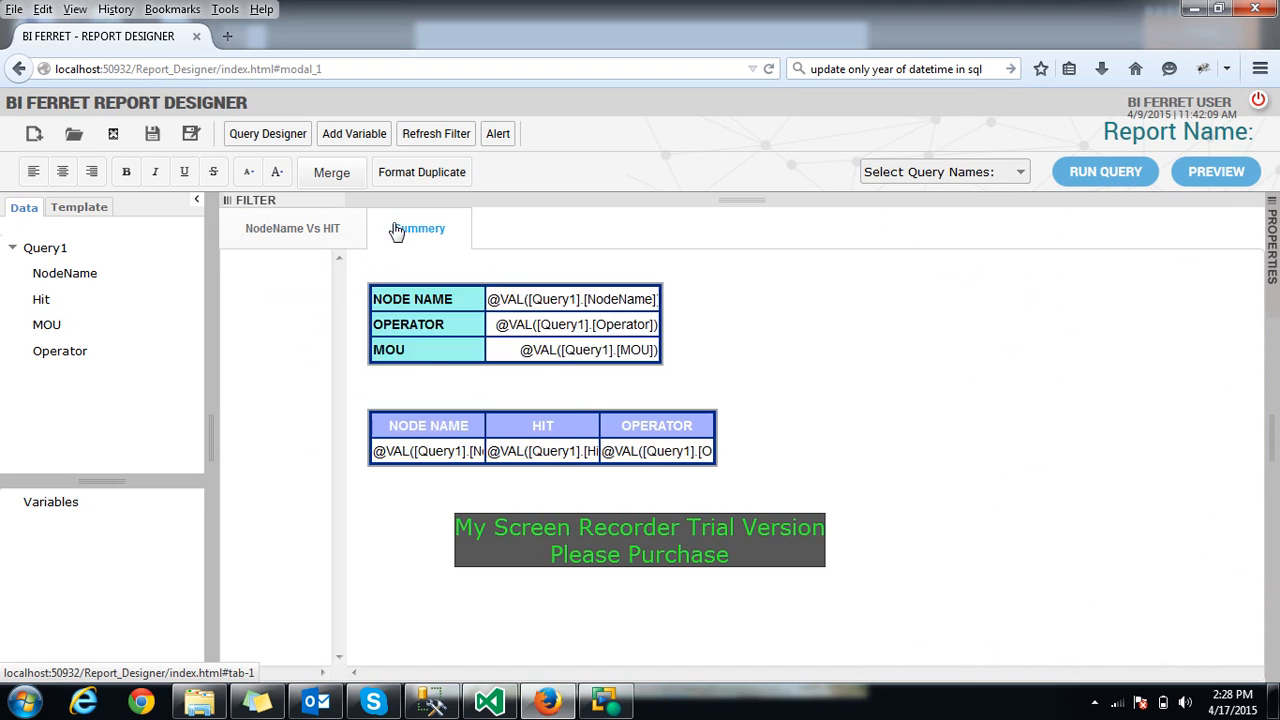
left_click(53, 213)
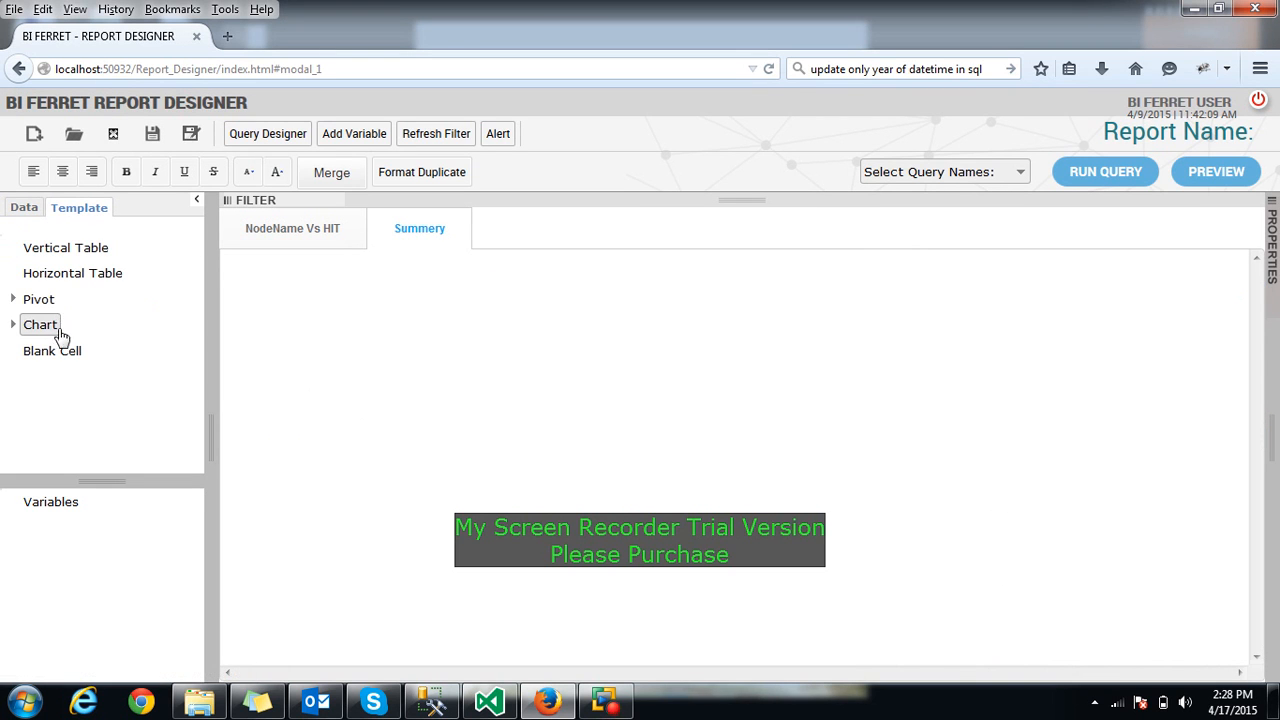
left_click(316, 233)
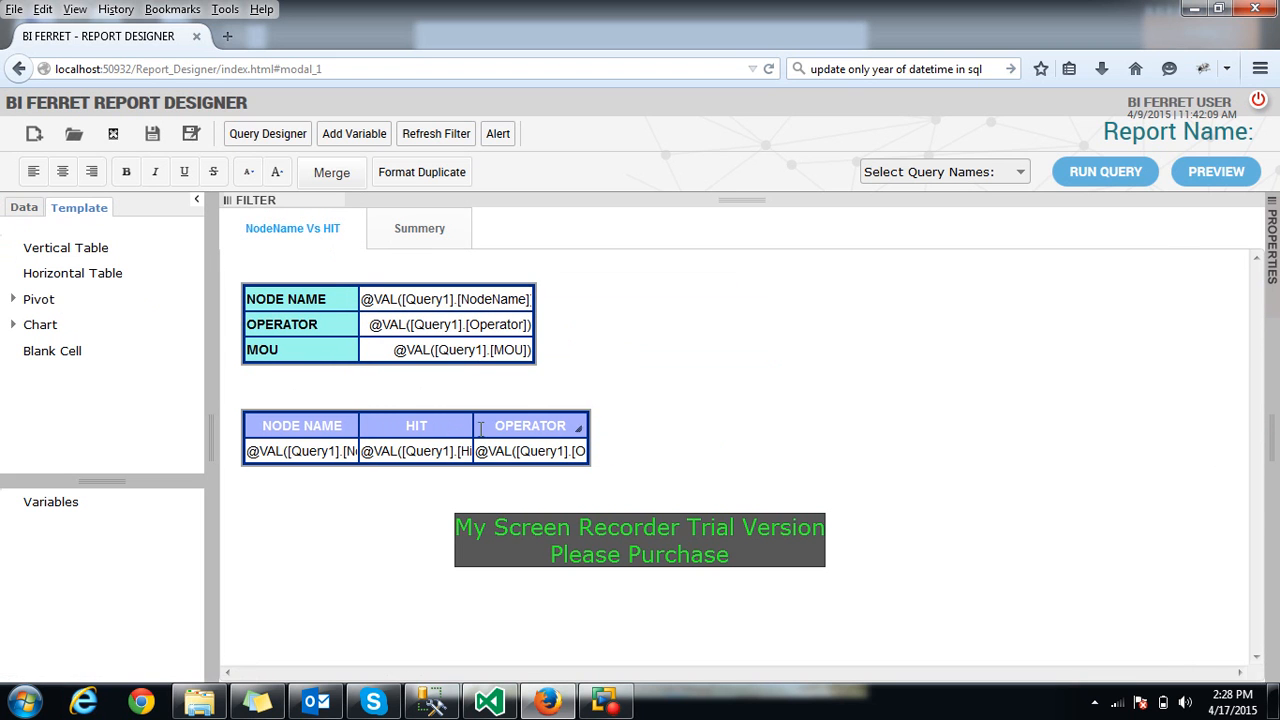
right_click(317, 238)
Rename the Summery report tab as NODELOG INFO
left_click(394, 224)
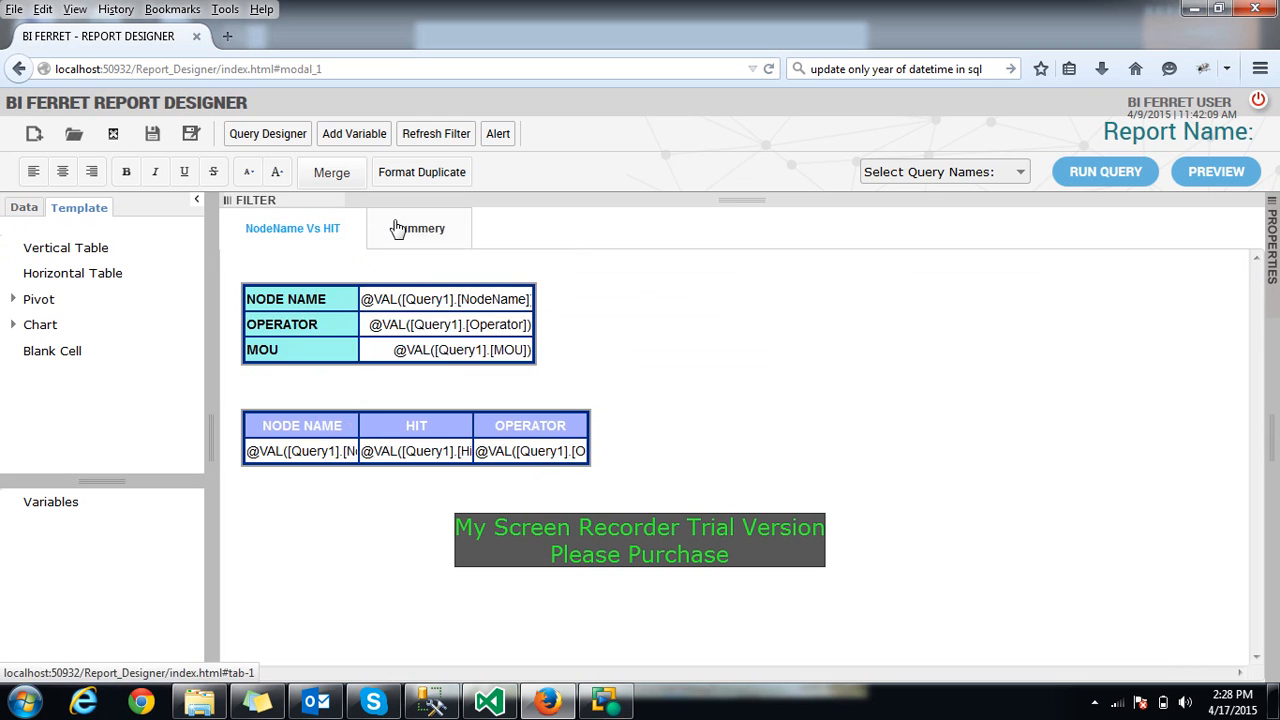
left_click(396, 225)
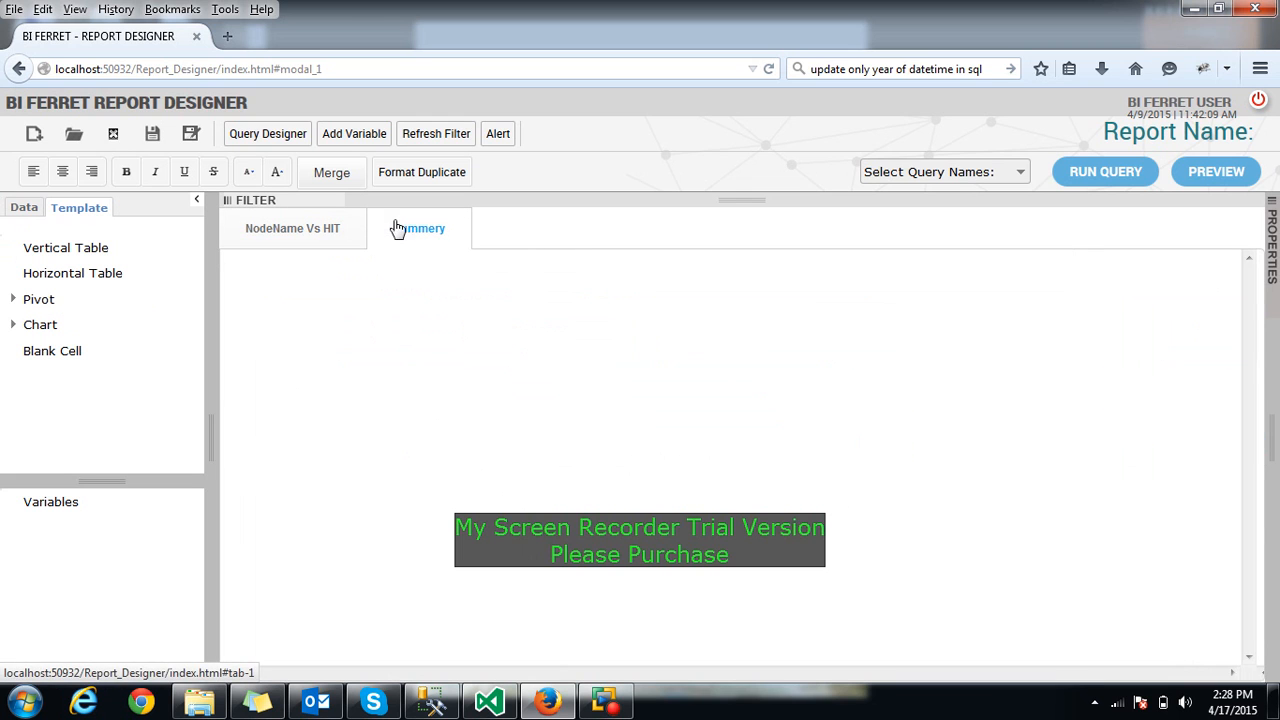
right_click(490, 312)
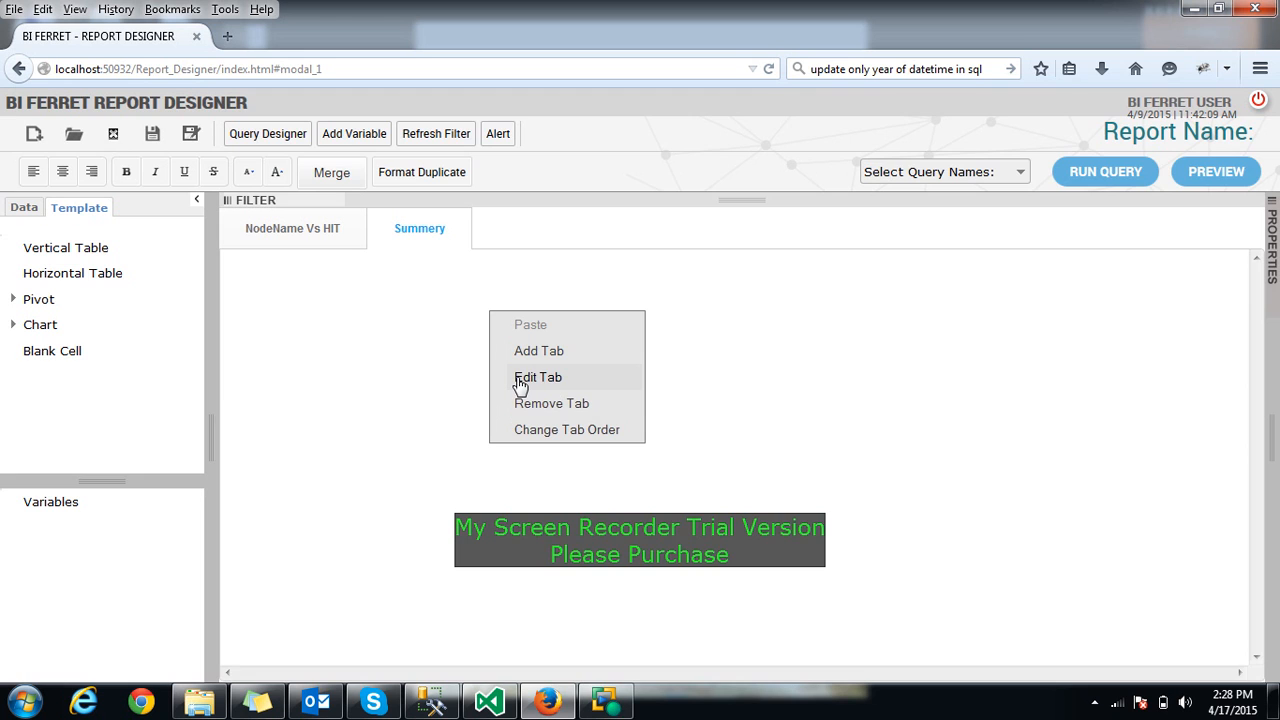
left_click(549, 380)
left_click(671, 376)
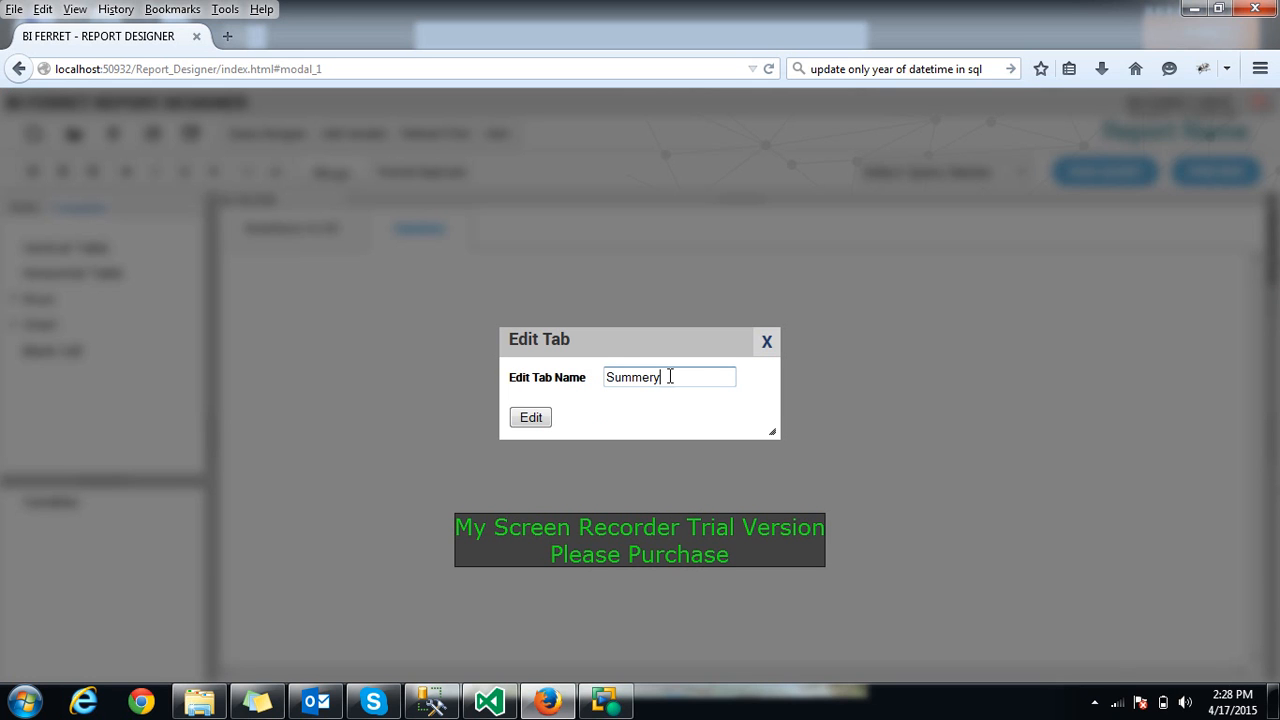
key("BackSpace")
key("BackSpace")
key("BackSpace")
key("BackSpace")
key("BackSpace")
key("BackSpace")
key("BackSpace")
type("NODELOGINFO")
left_click(669, 377)
left_click(534, 419)
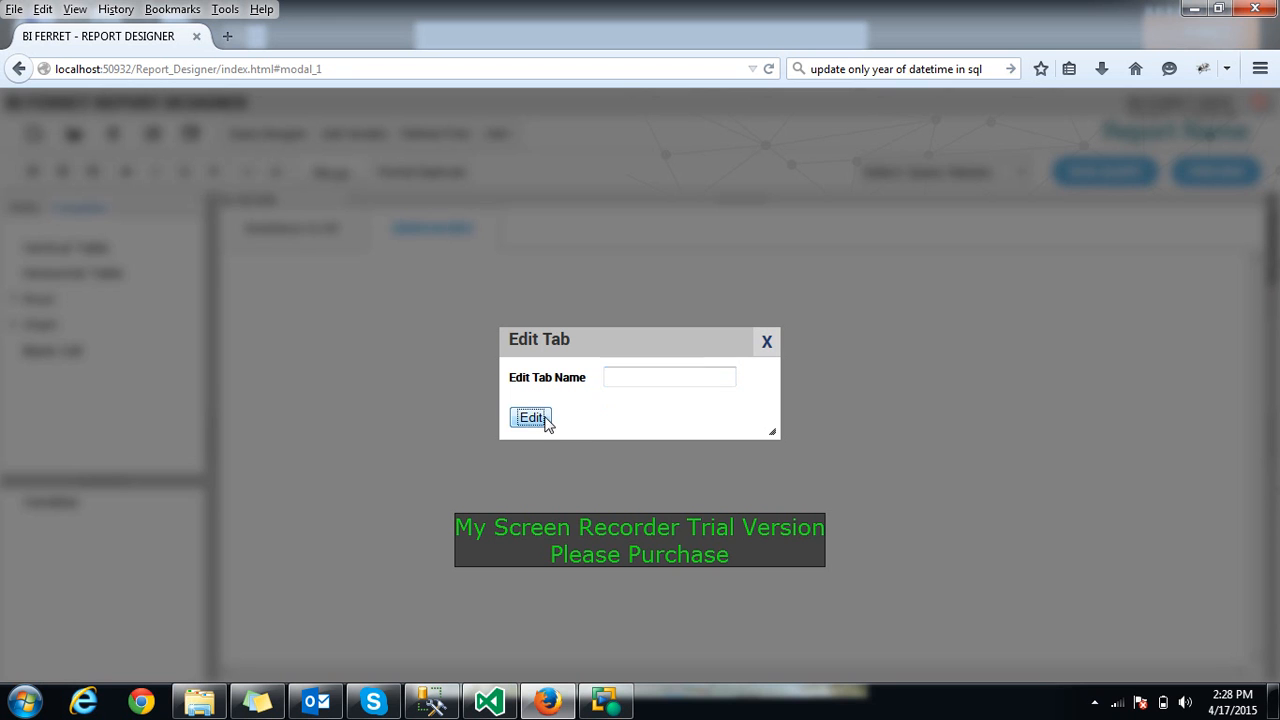
Rename the NodeName Vs HIT report tab as SummerizedData
left_click(270, 247)
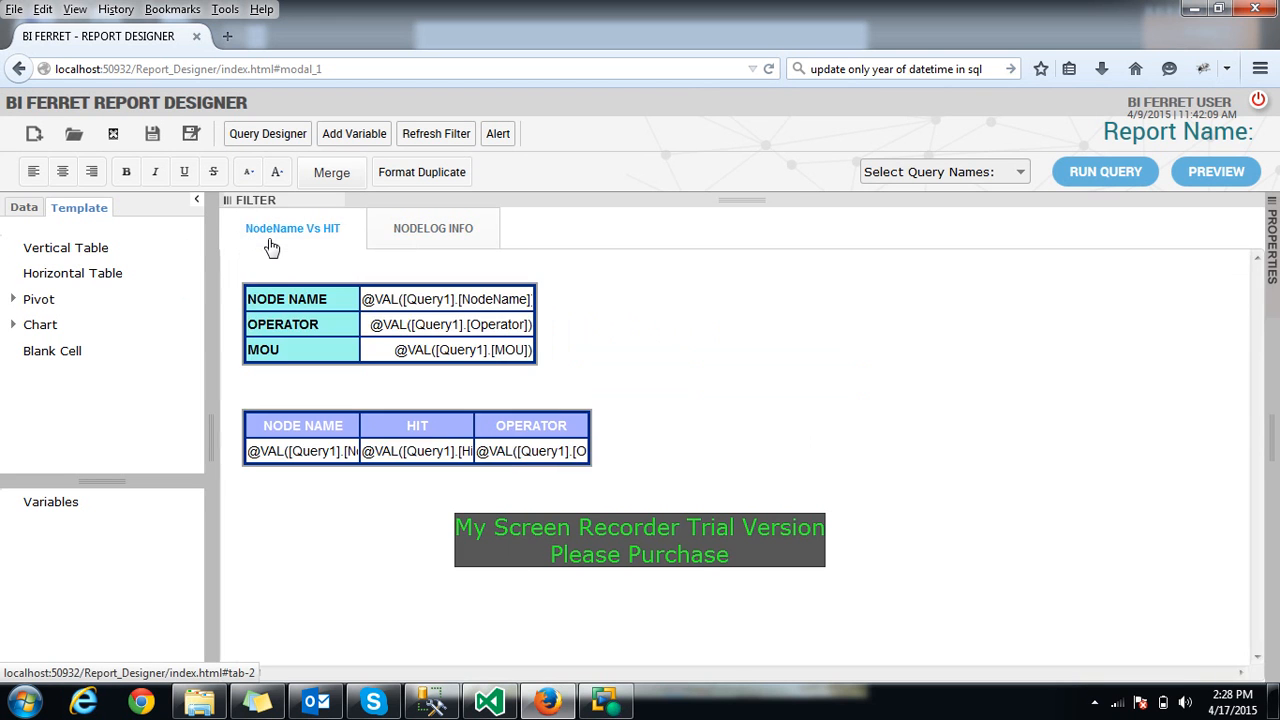
right_click(797, 312)
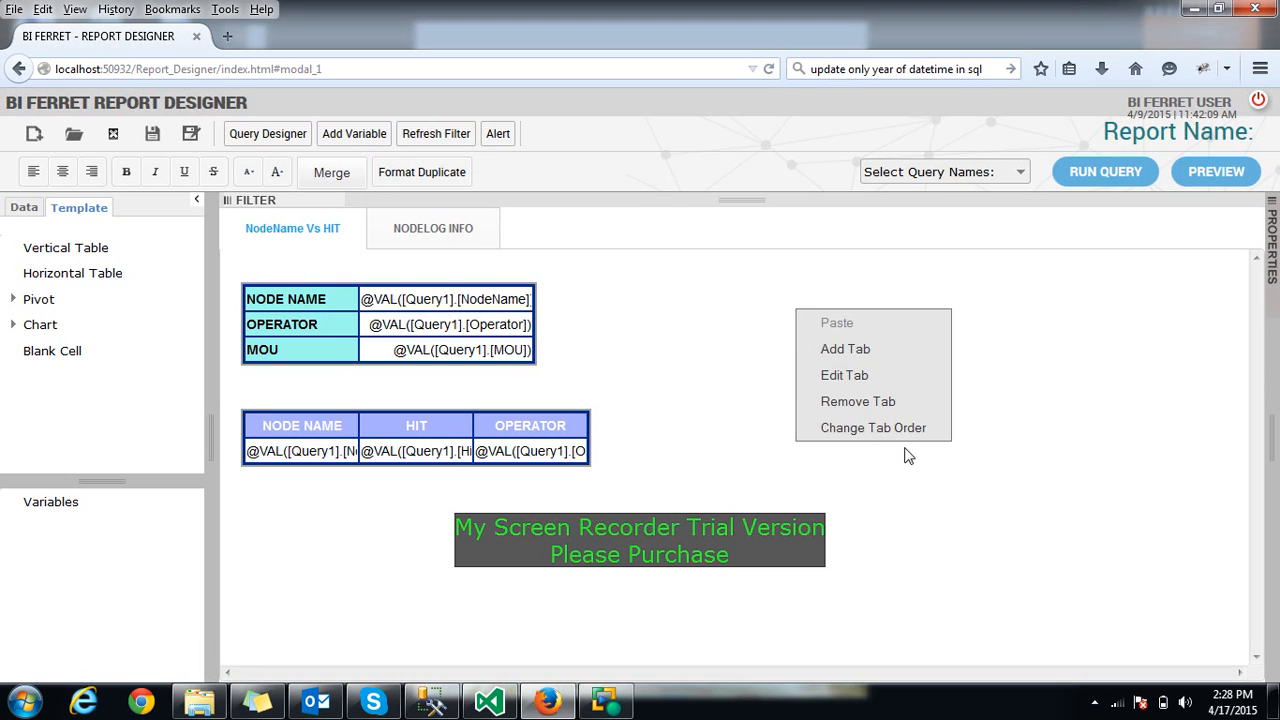
left_click(860, 379)
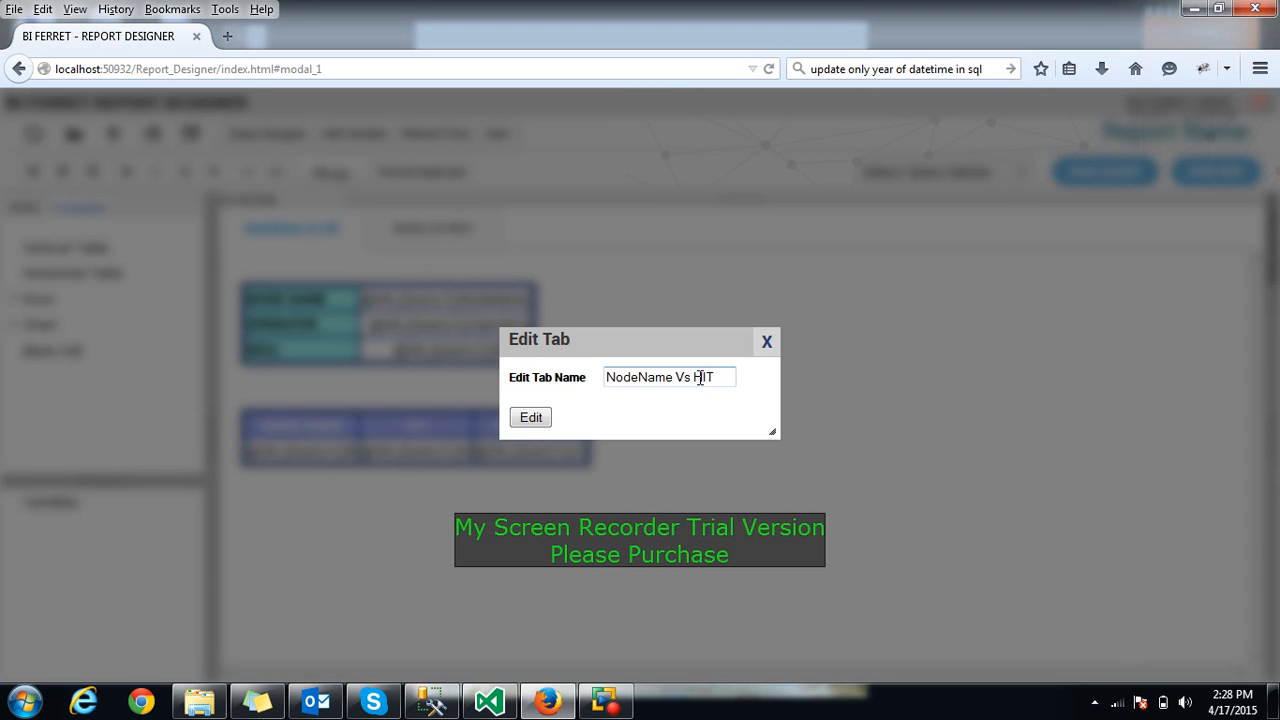
left_click_drag(733, 378, 588, 366)
type("Summerized")
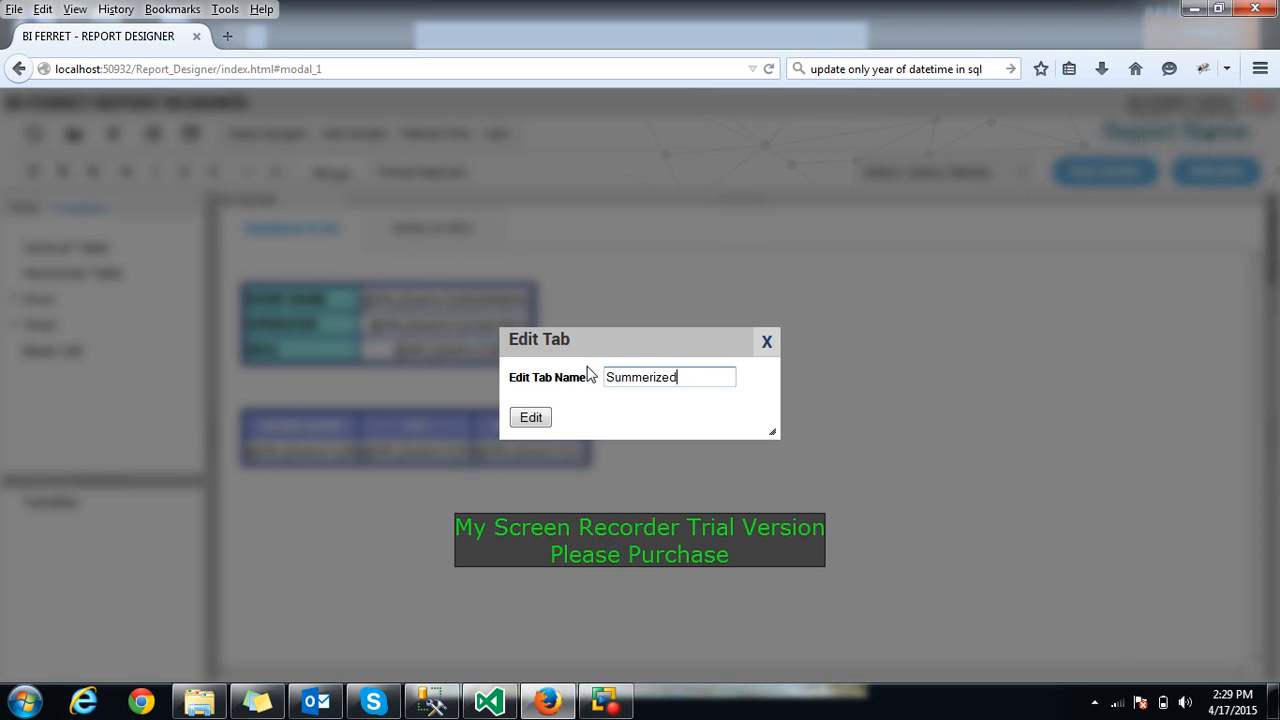
type("Data")
left_click(531, 417)
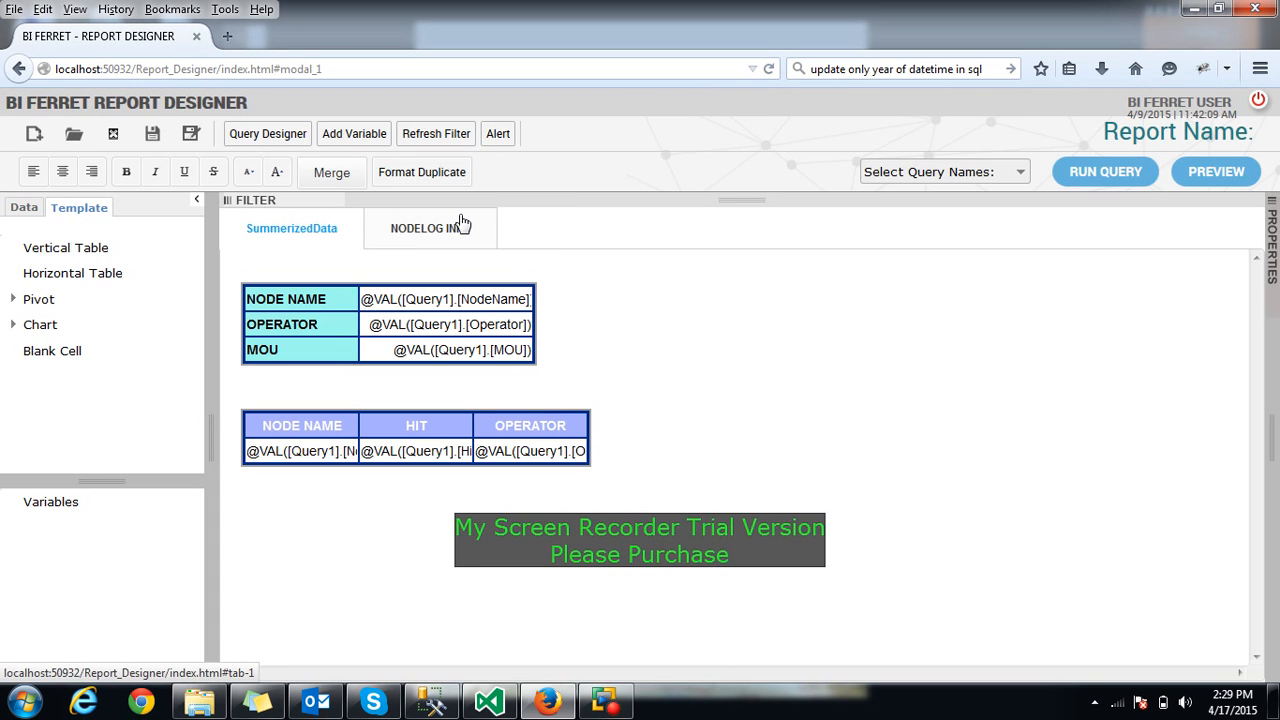
Add a pivot table to the NODELOG INFO tab and place it near the report area's upper-left corner
left_click(462, 222)
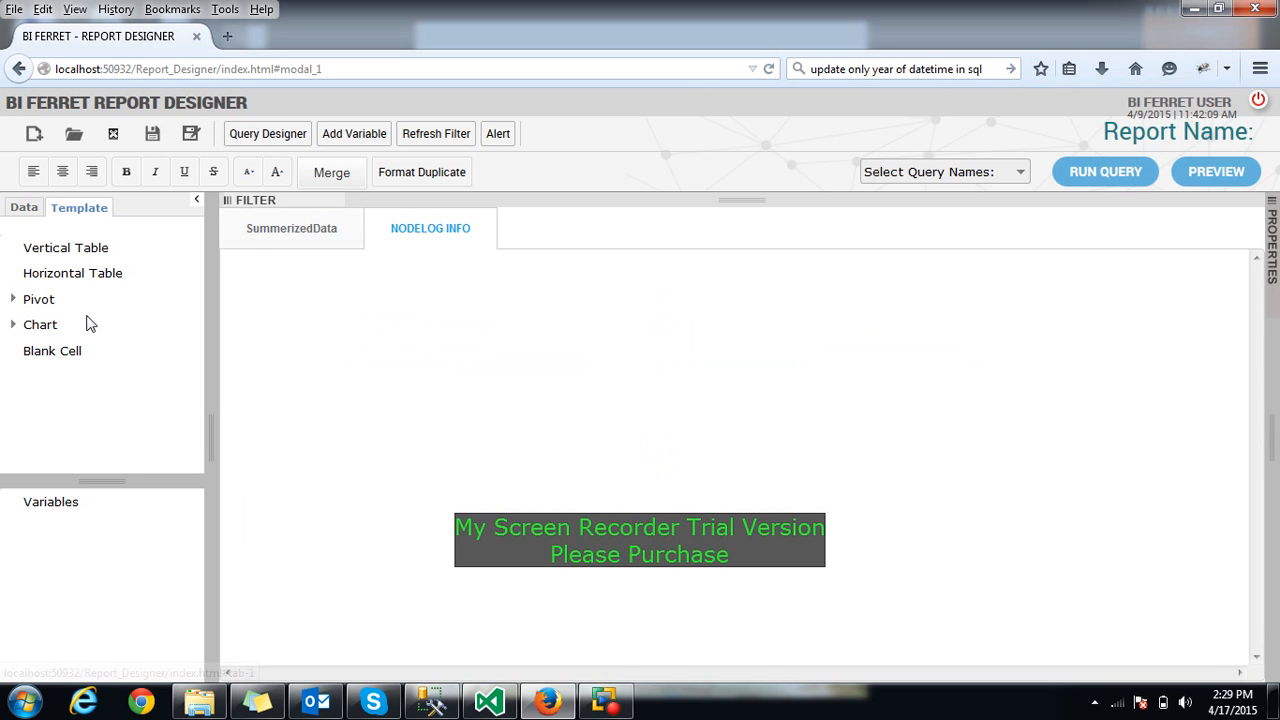
left_click(13, 298)
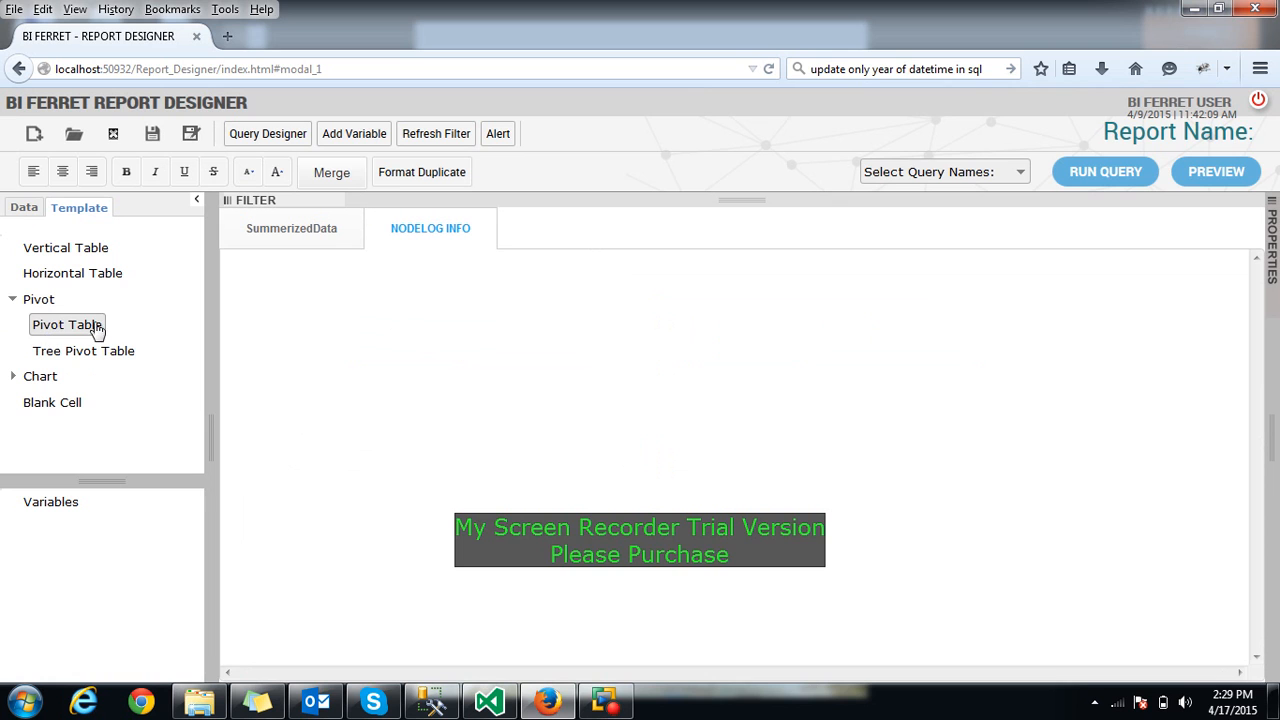
left_click_drag(91, 326, 255, 277)
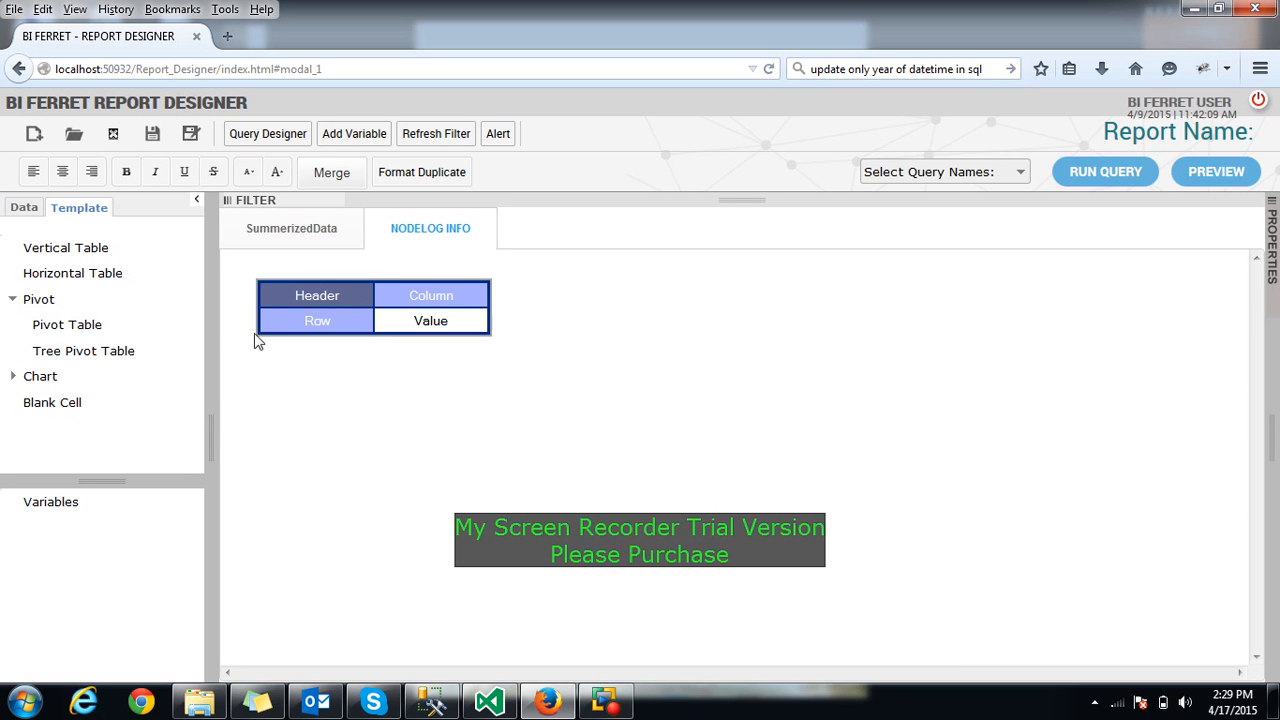
left_click_drag(310, 289, 290, 277)
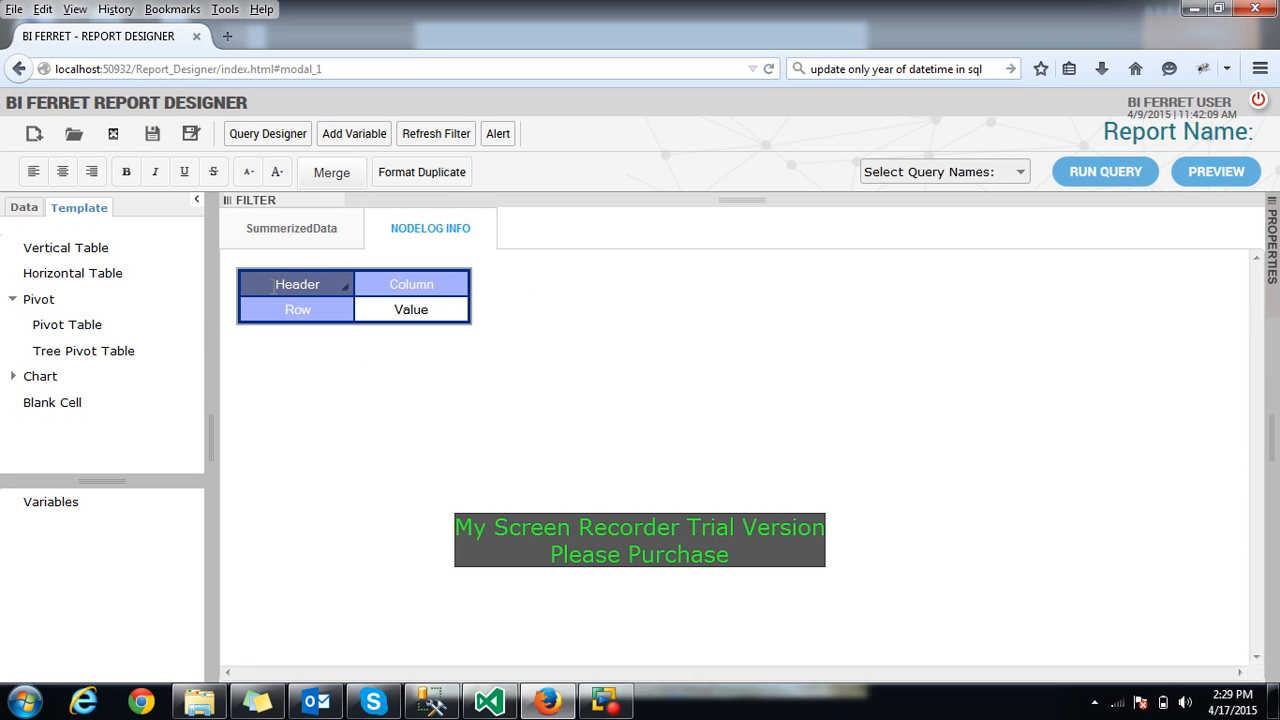
Assign Query1's NodeName field to the pivot table's Column cell
double_click(272, 284)
left_click(14, 209)
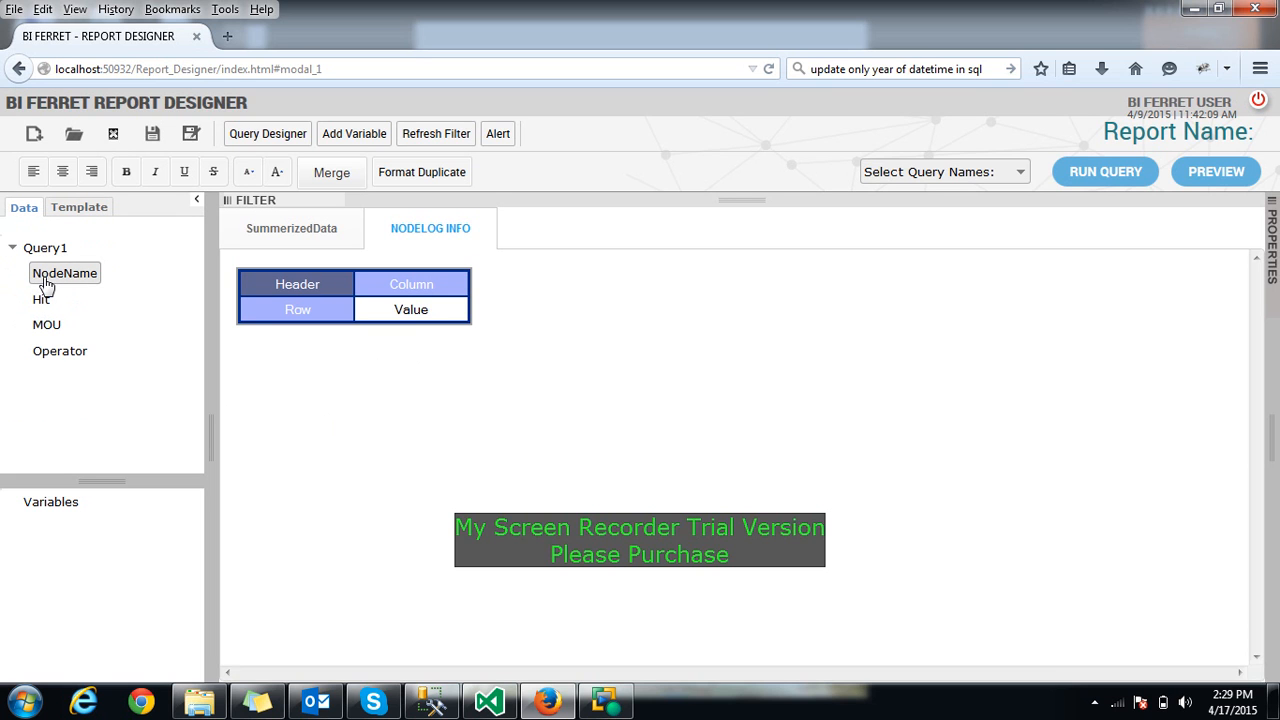
left_click_drag(45, 286, 380, 292)
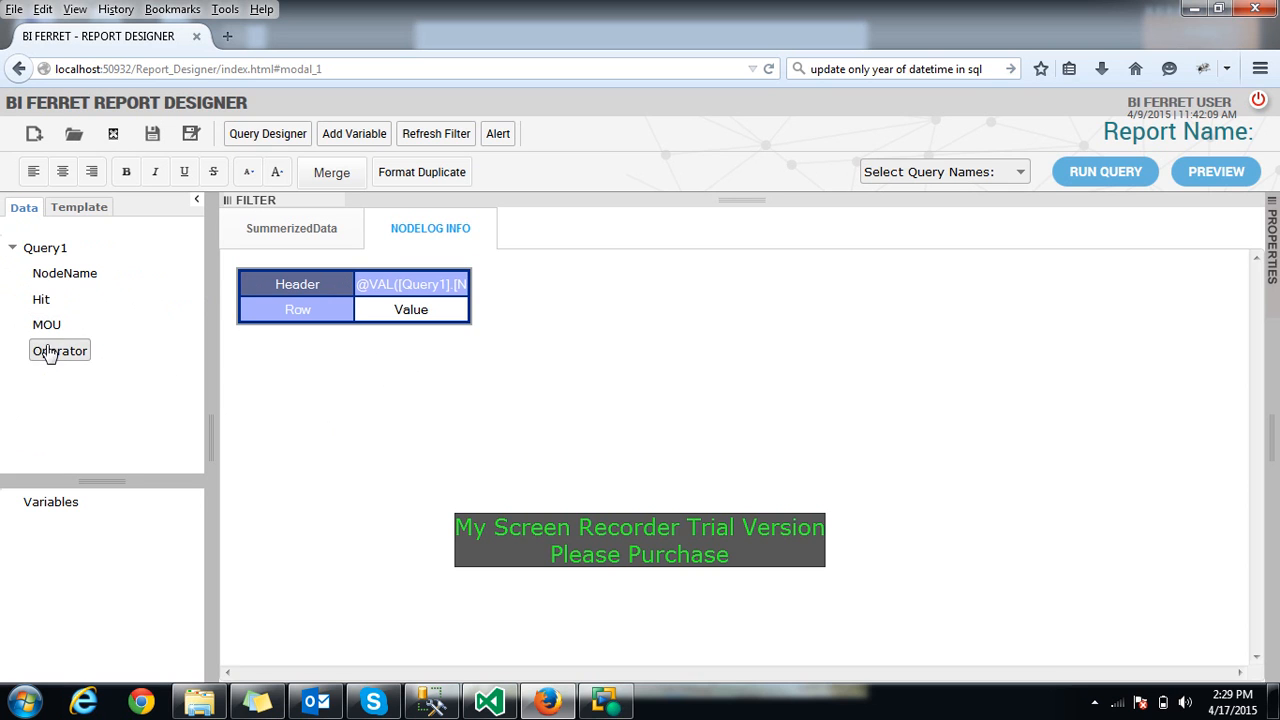
Assign Query1's Operator field to the pivot table's Row cell and the MOU field to its Value cell
left_click_drag(50, 355, 277, 314)
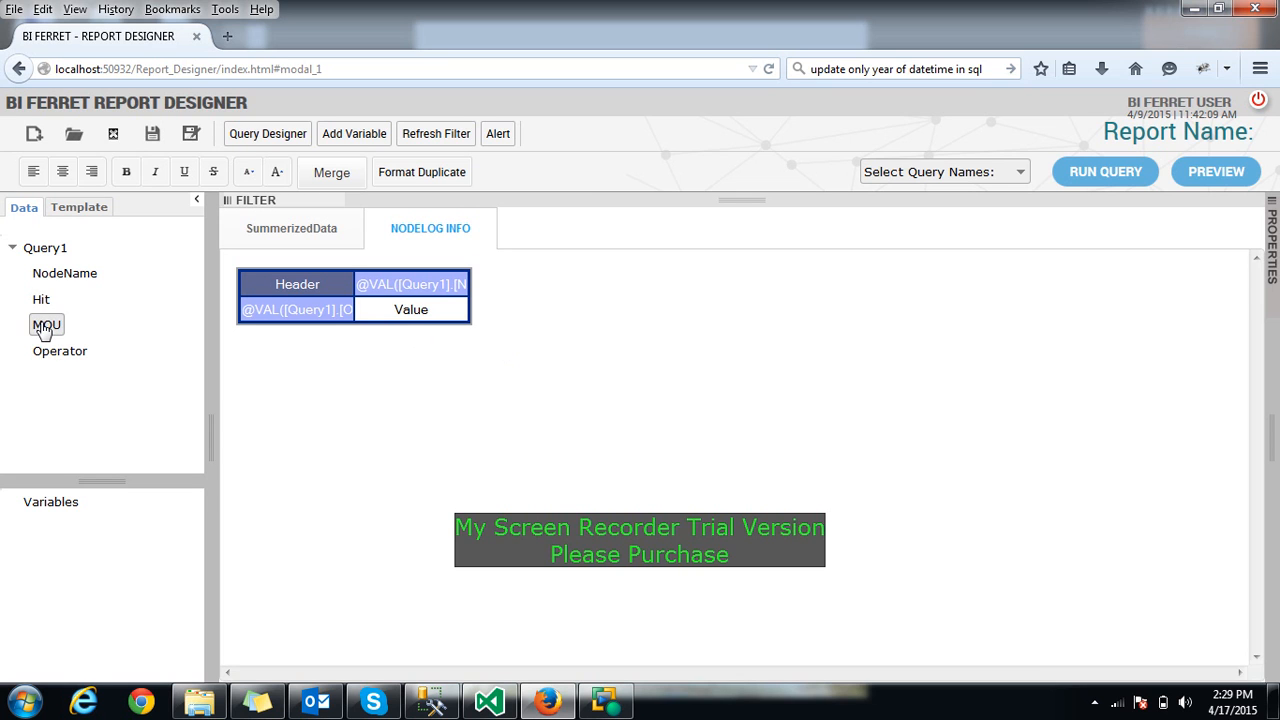
left_click_drag(44, 331, 395, 314)
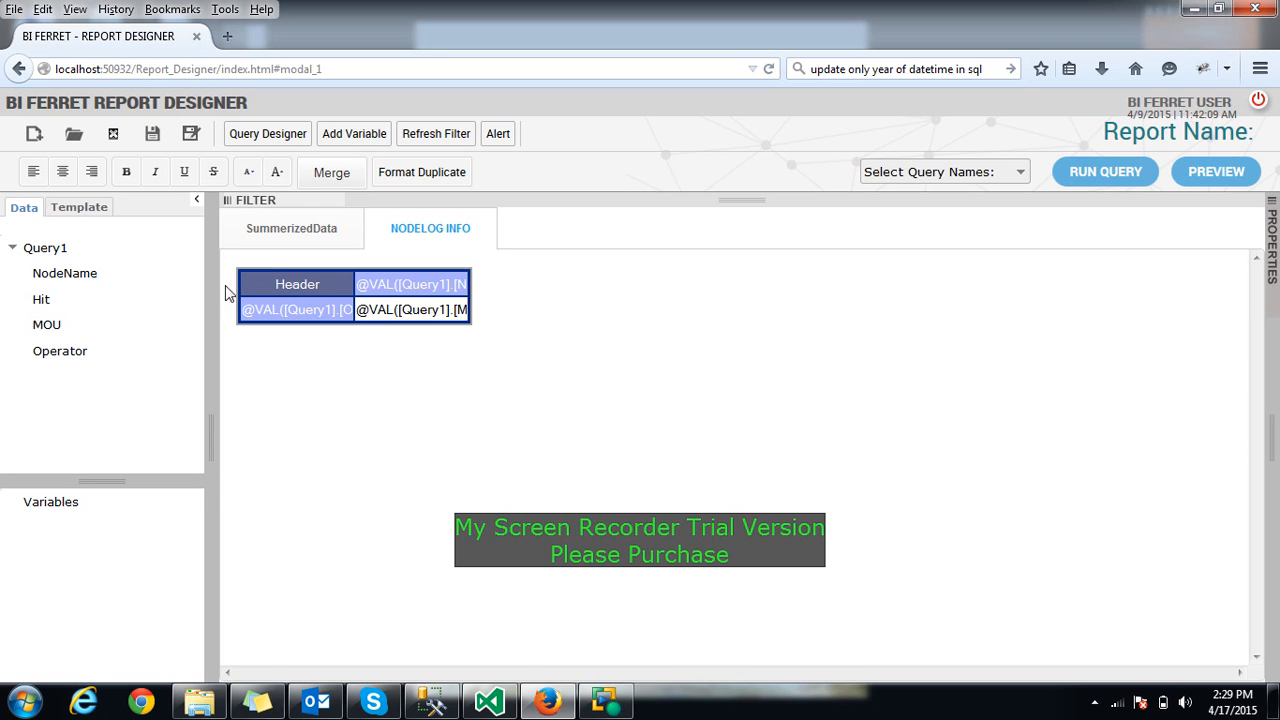
Change the pivot table's header cell text to NodeName Vs Operator
double_click(273, 281)
type("N")
type("ode")
type("Name ")
type("Vs ")
type("Operat")
type("or")
Widen the pivot table's first column to about 160 px and left-align the header text
left_click_drag(355, 283, 390, 276)
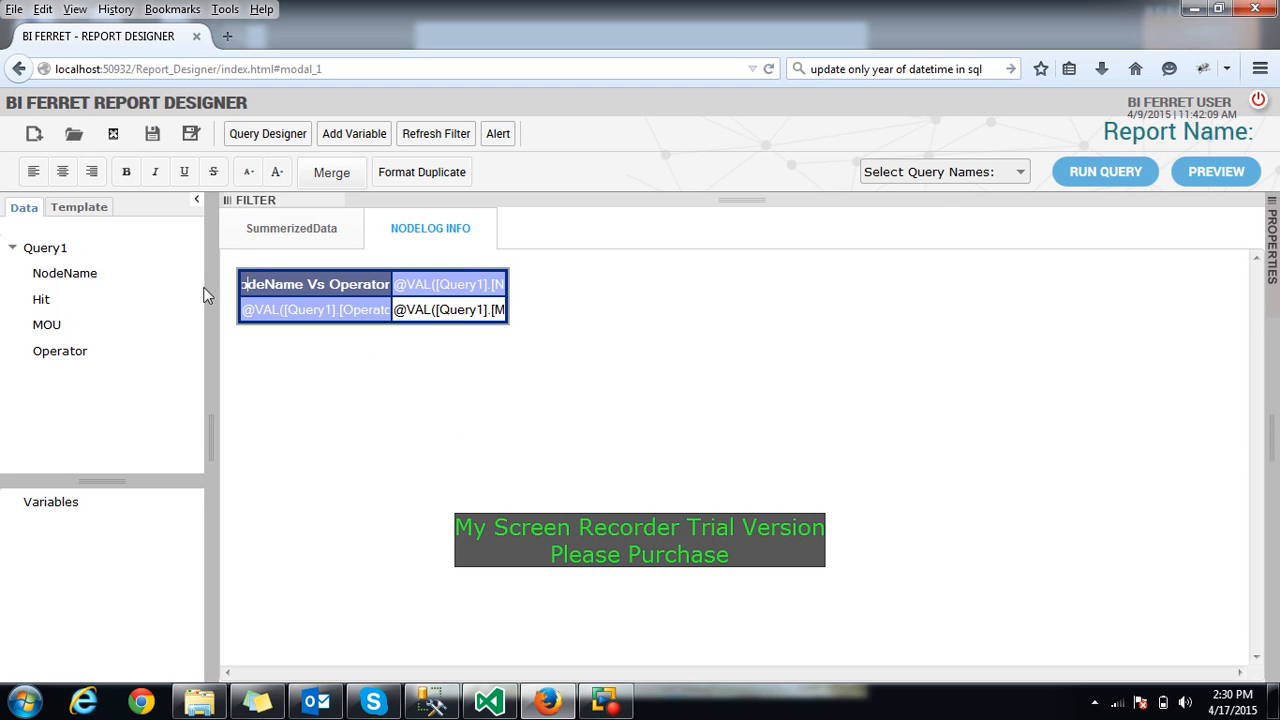
left_click(33, 172)
Examine the properties of the pivot table's header, column, row and value cells
left_click(1275, 476)
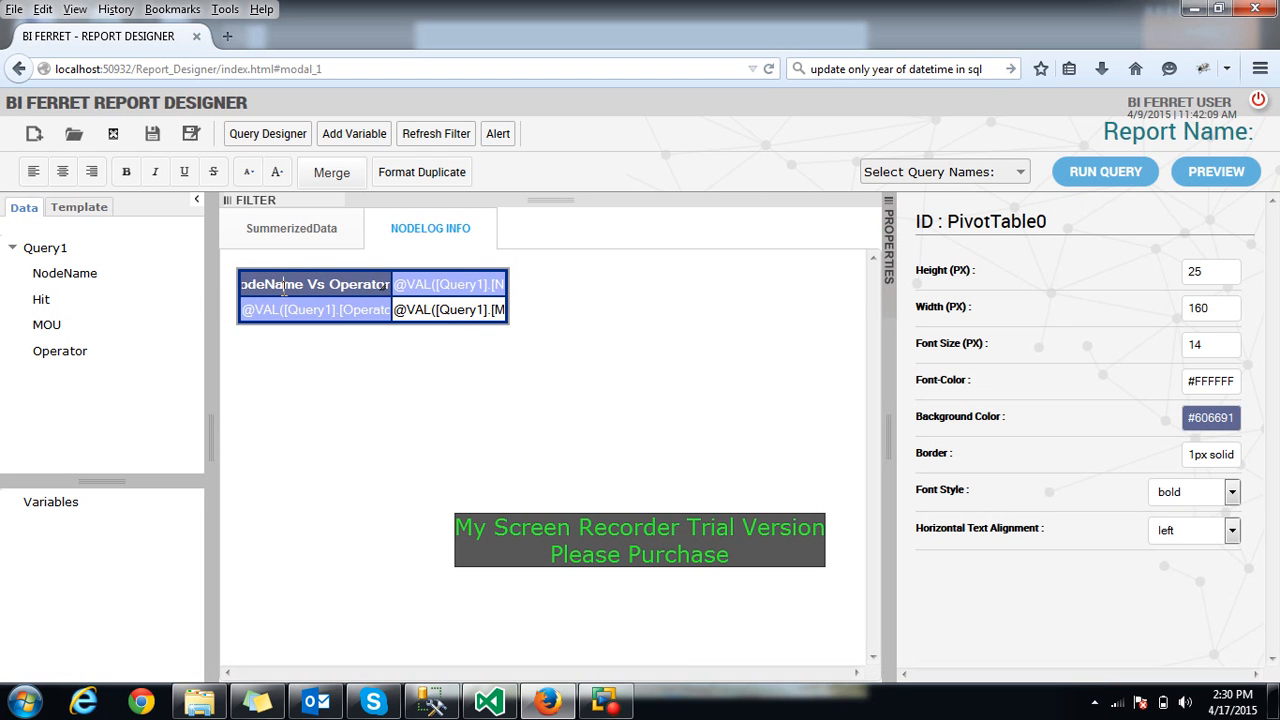
left_click(446, 310)
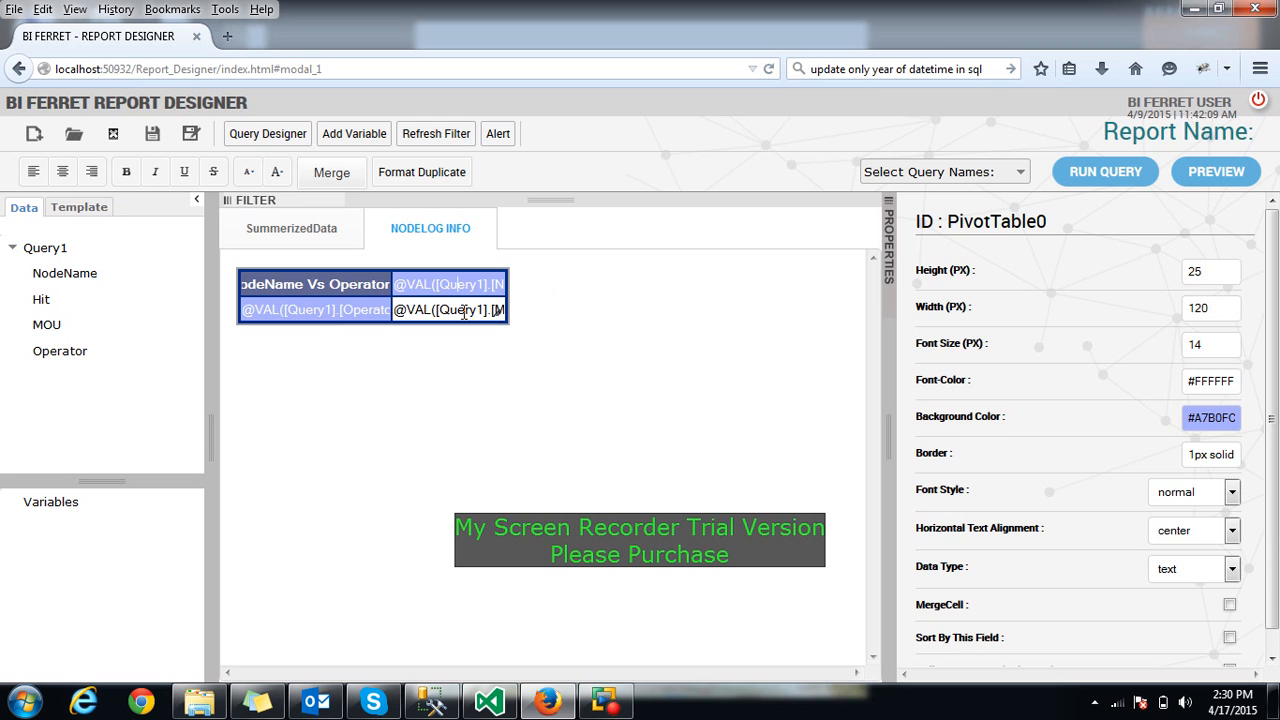
left_click(332, 316)
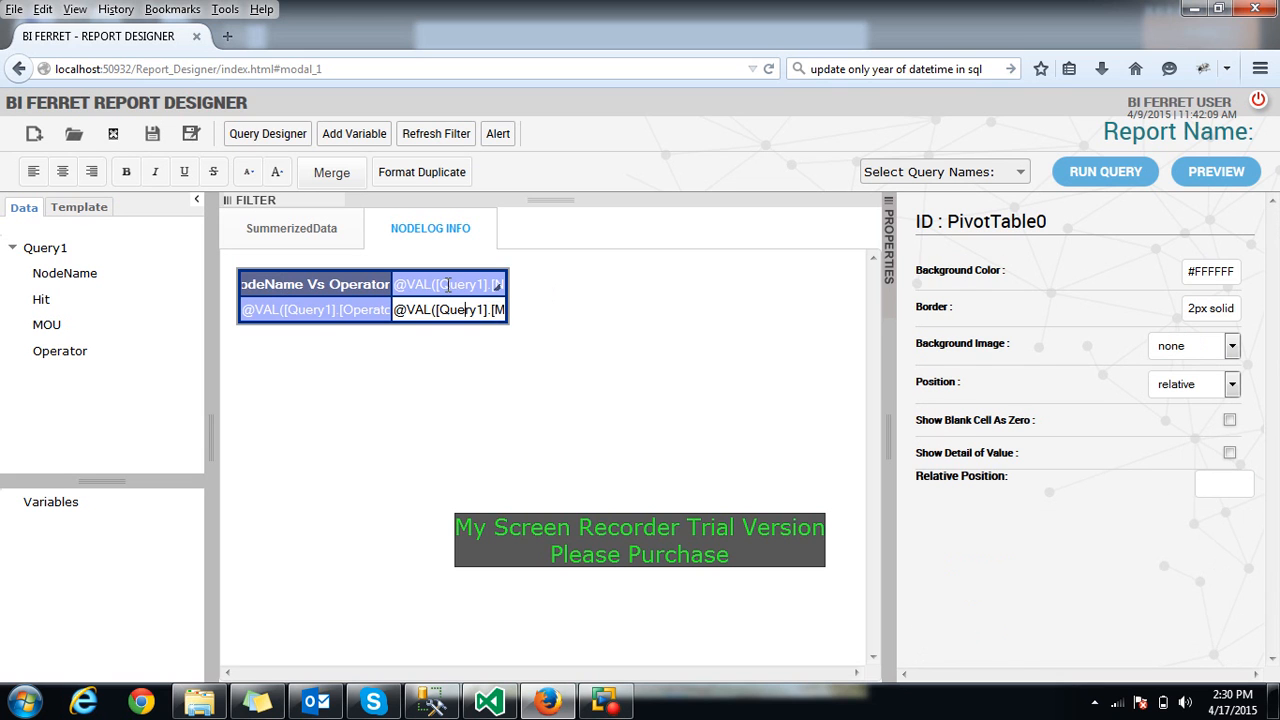
left_click(448, 285)
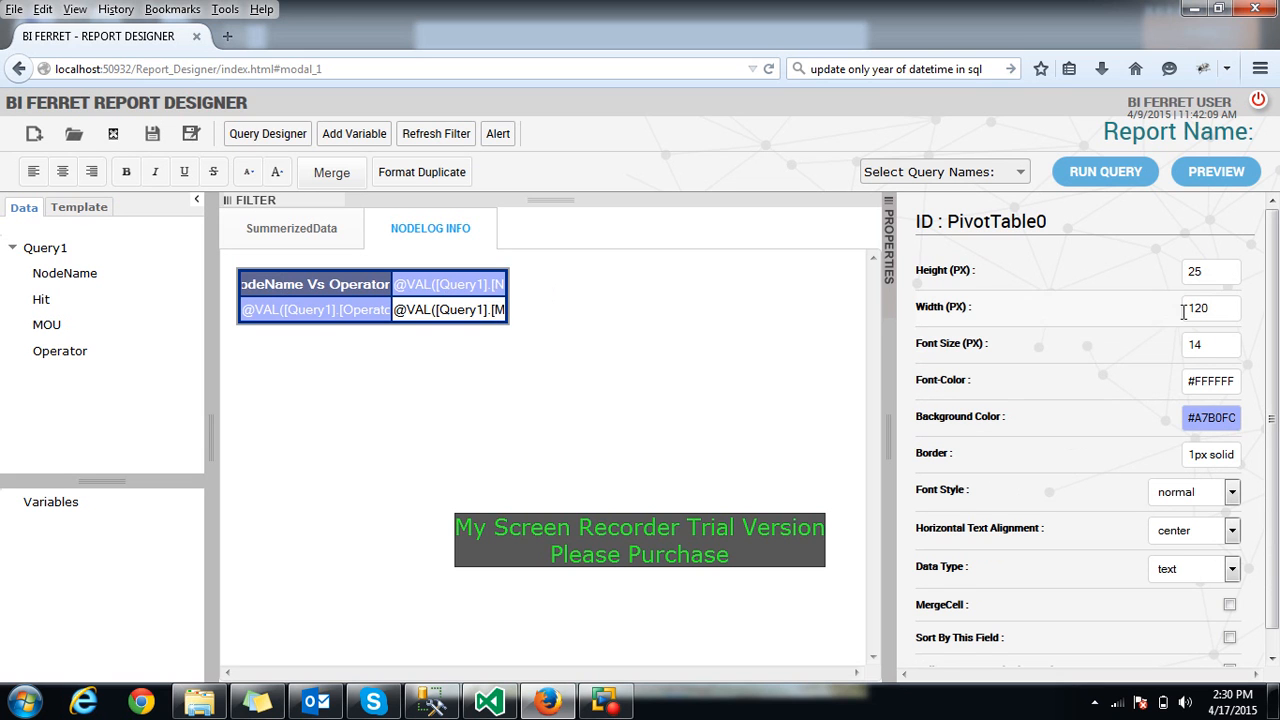
scroll(1180, 420, "down", 1)
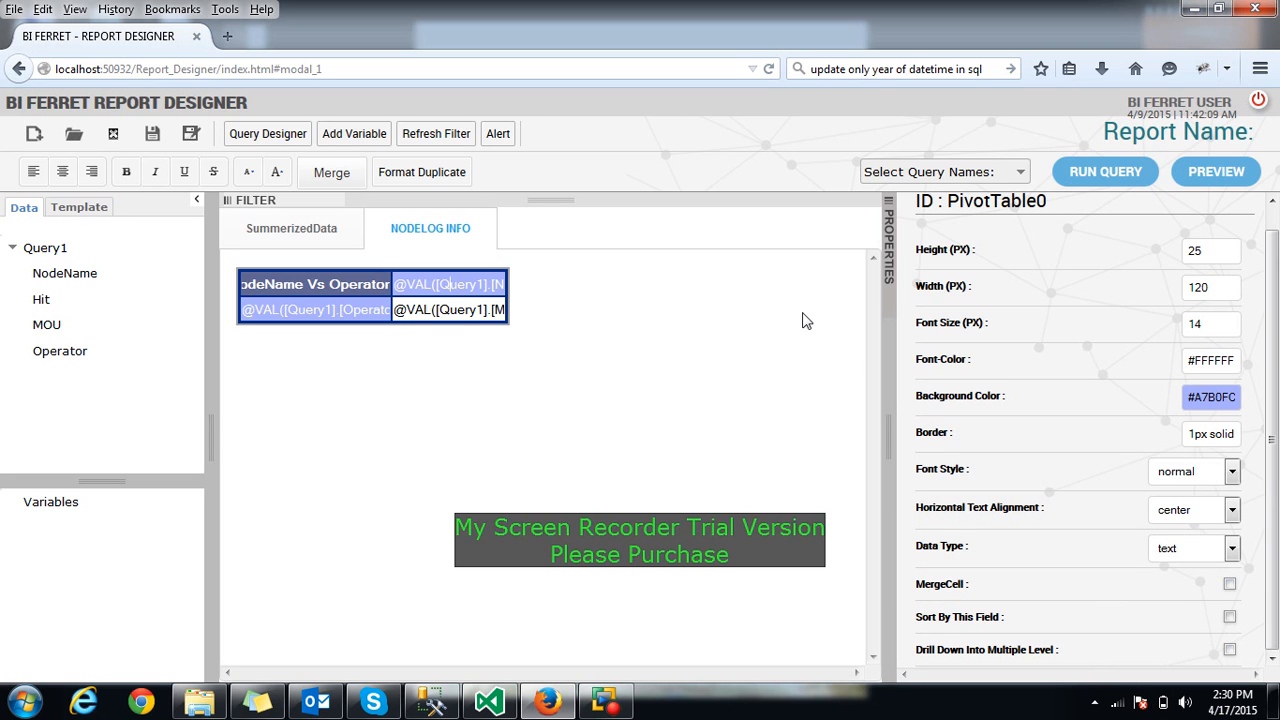
scroll(1049, 371, "up", 1)
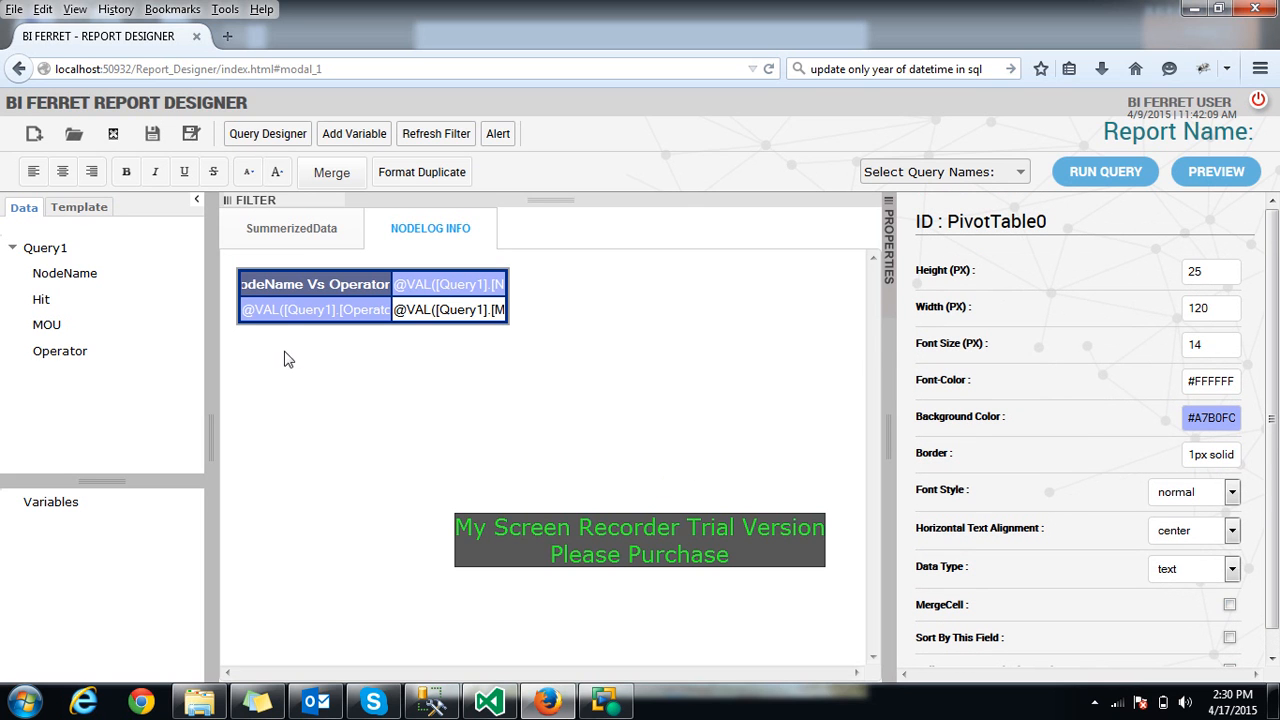
left_click(313, 308)
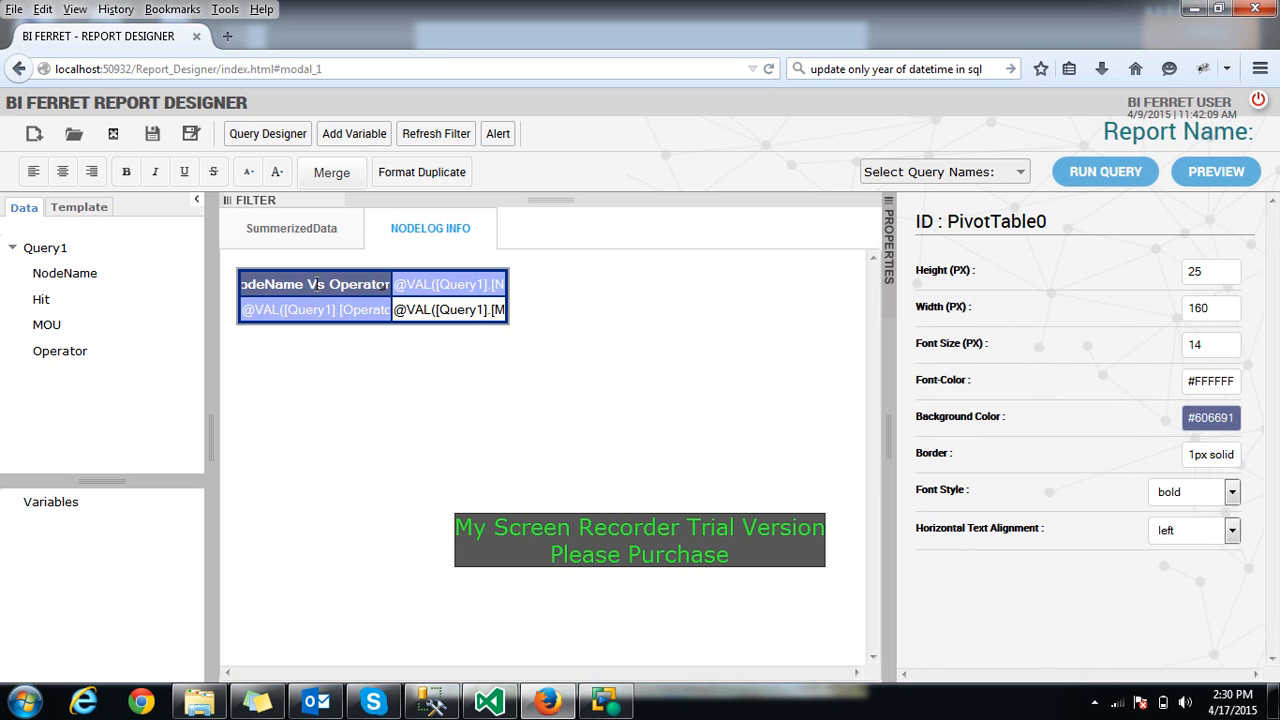
left_click(450, 308)
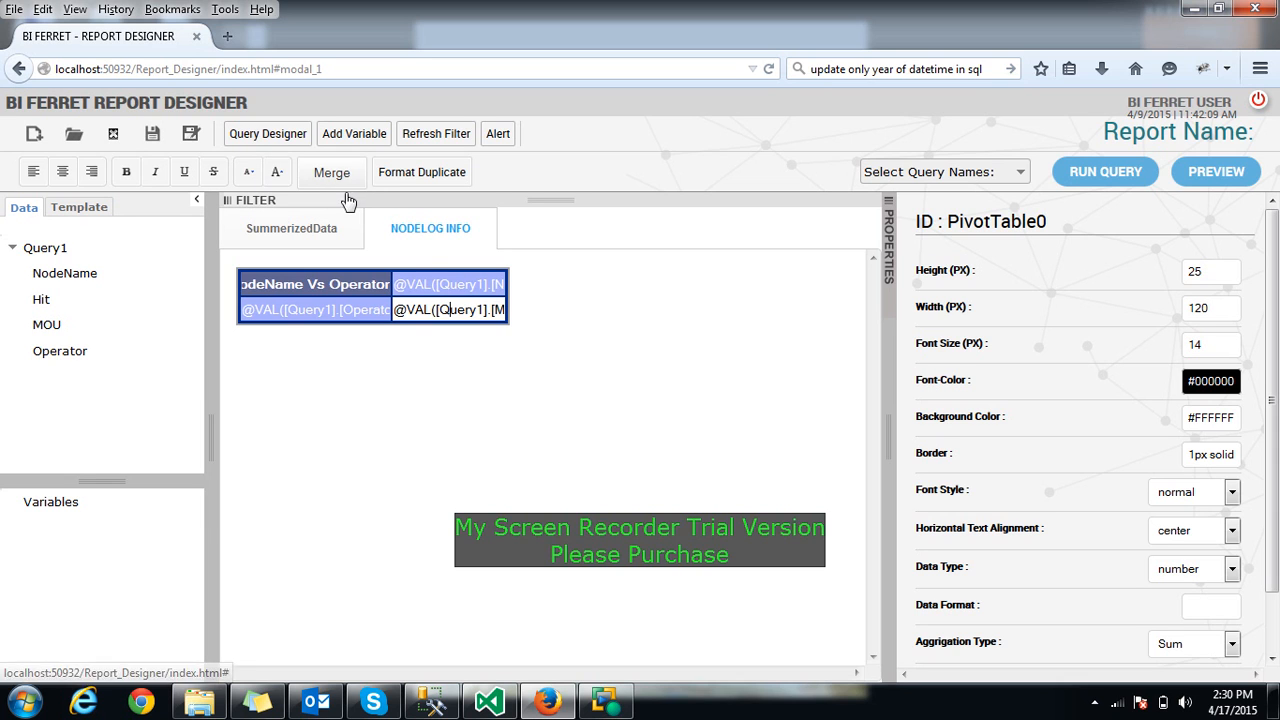
Insert a column to the right of the pivot table's NodeName column and merge its top cell with the NodeName cell
right_click(438, 284)
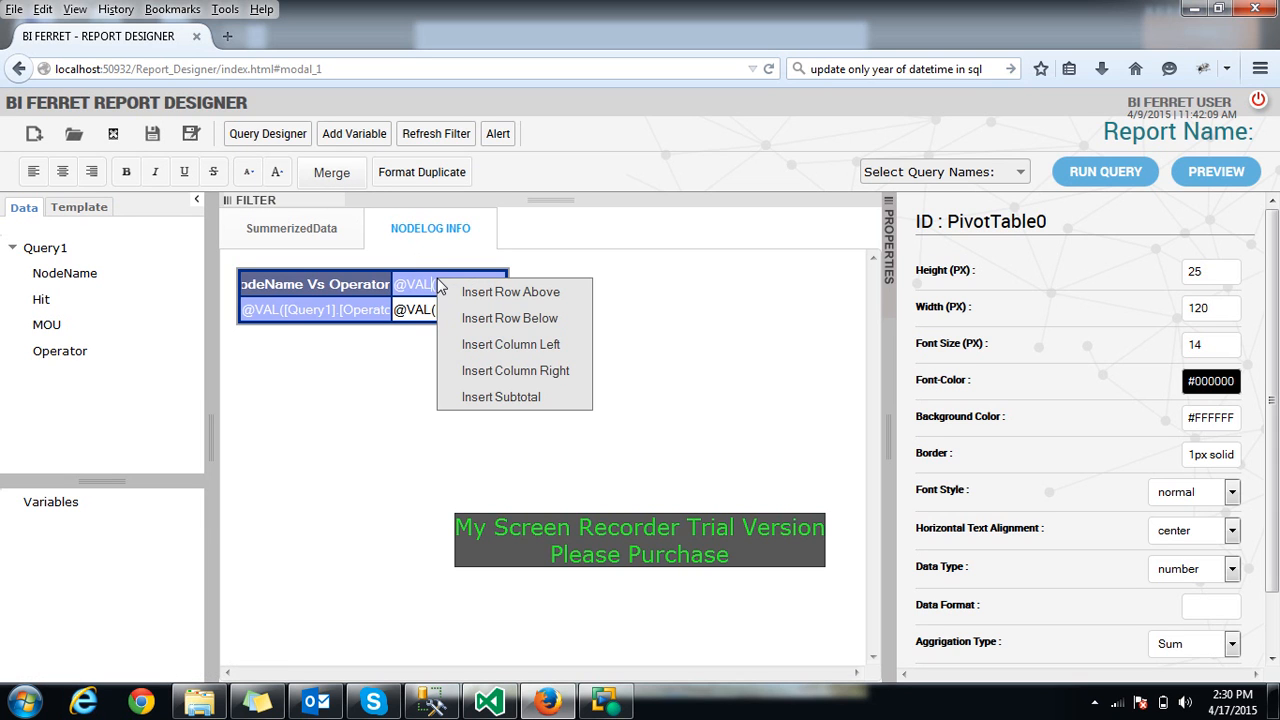
left_click(522, 371)
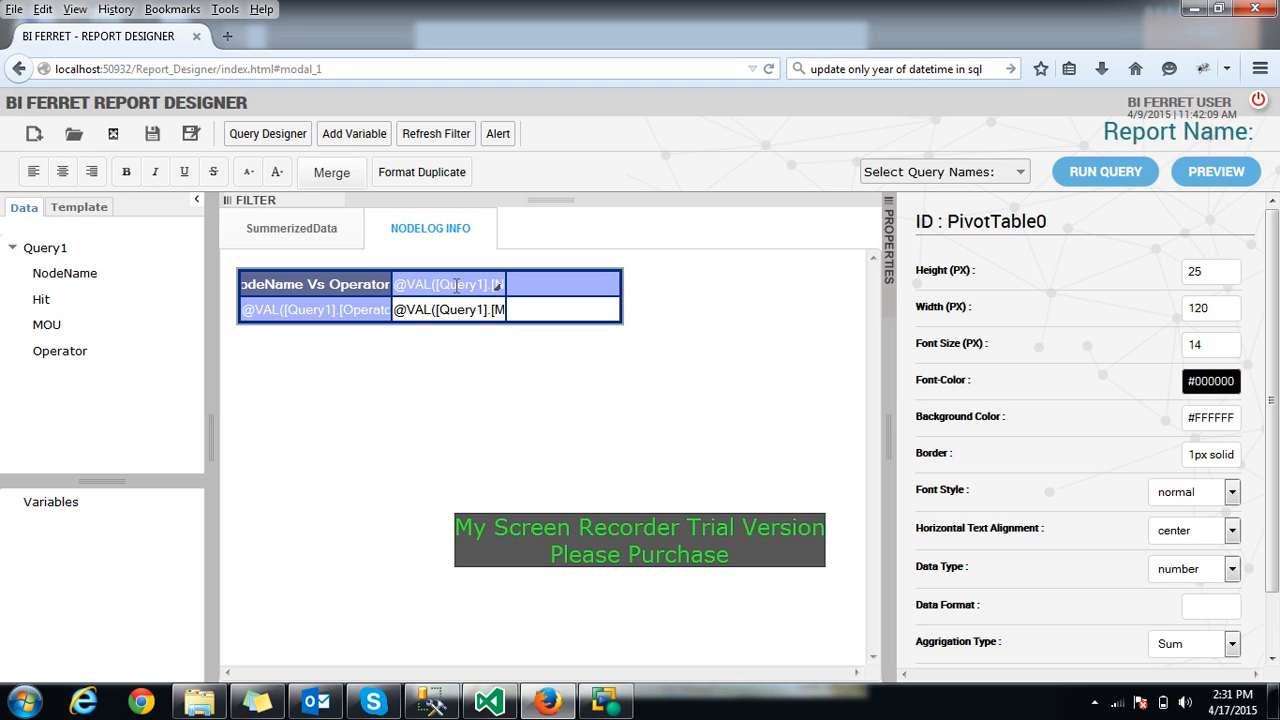
left_click(456, 285)
left_click(525, 285, "ctrl")
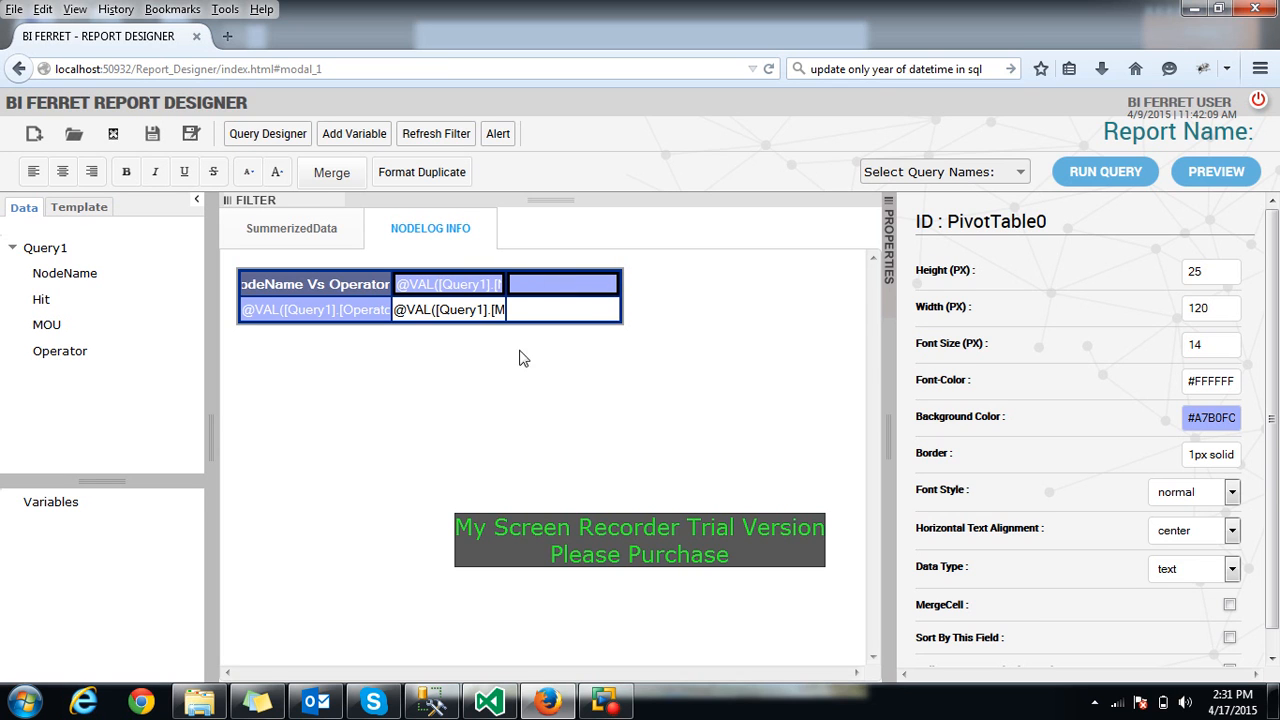
left_click(334, 173)
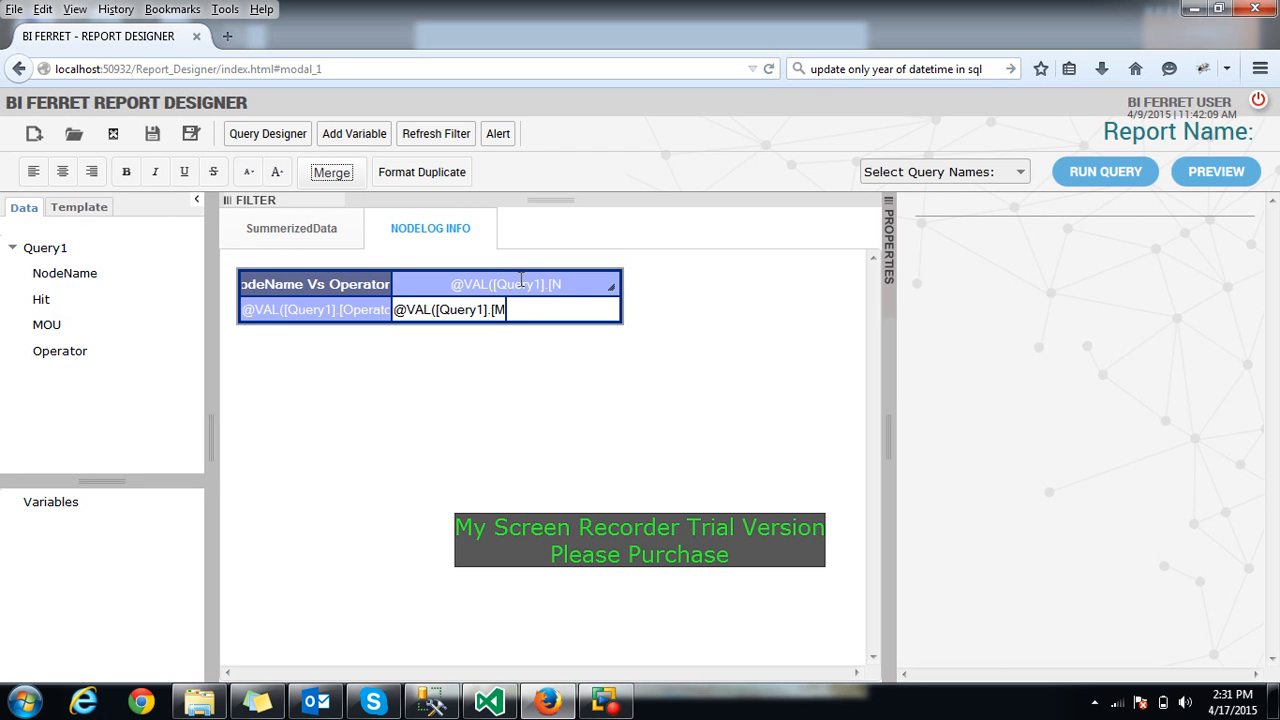
Unmerge the pivot table's NodeName cell and delete the added blank column
left_click(519, 280)
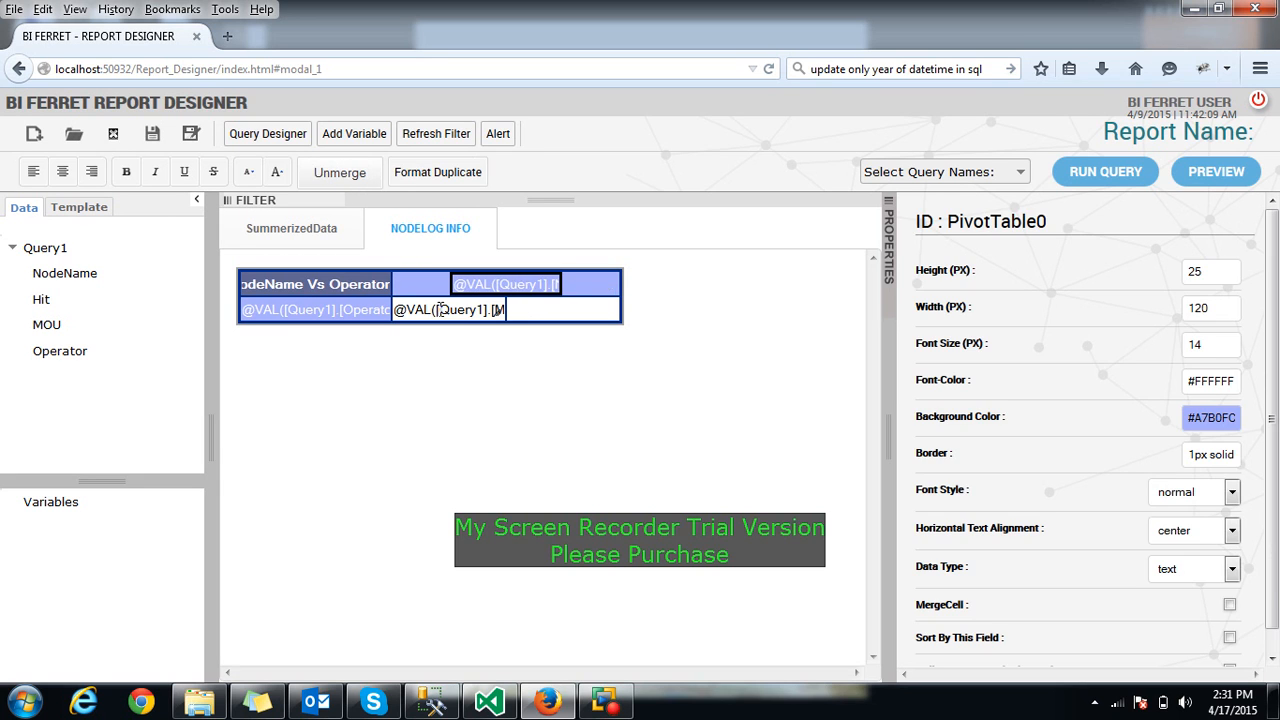
left_click(329, 176)
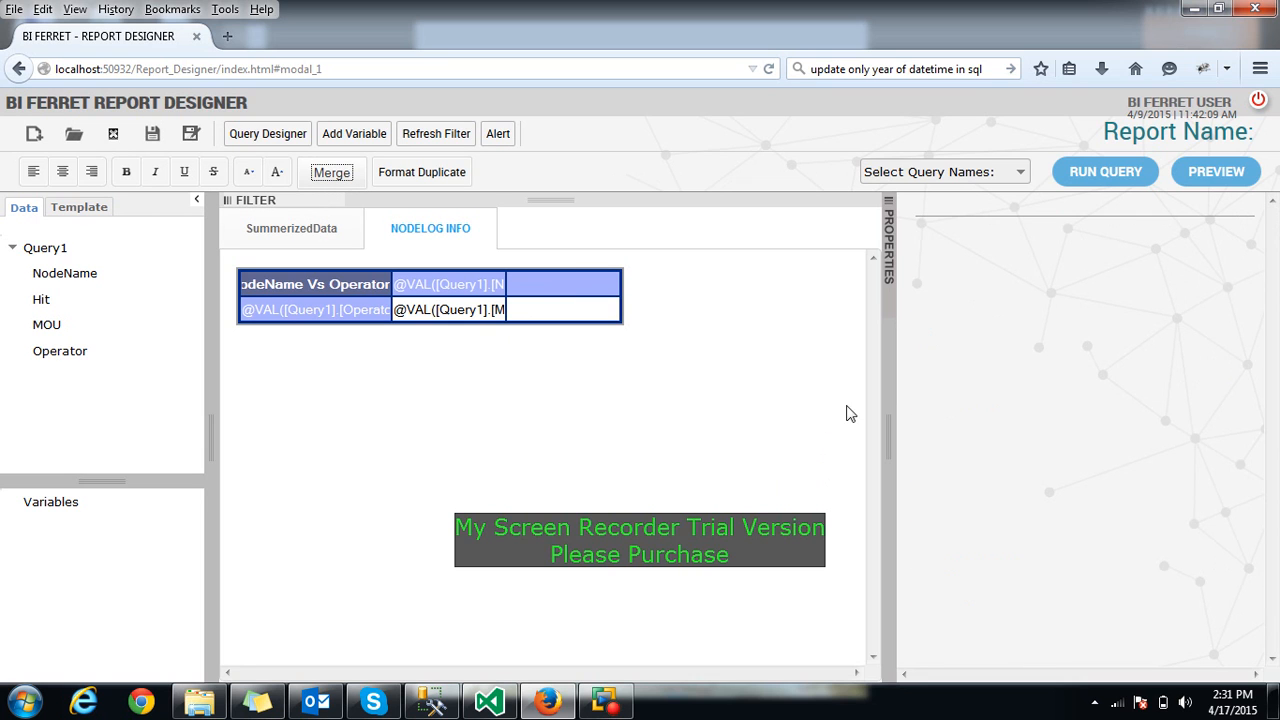
left_click(886, 437)
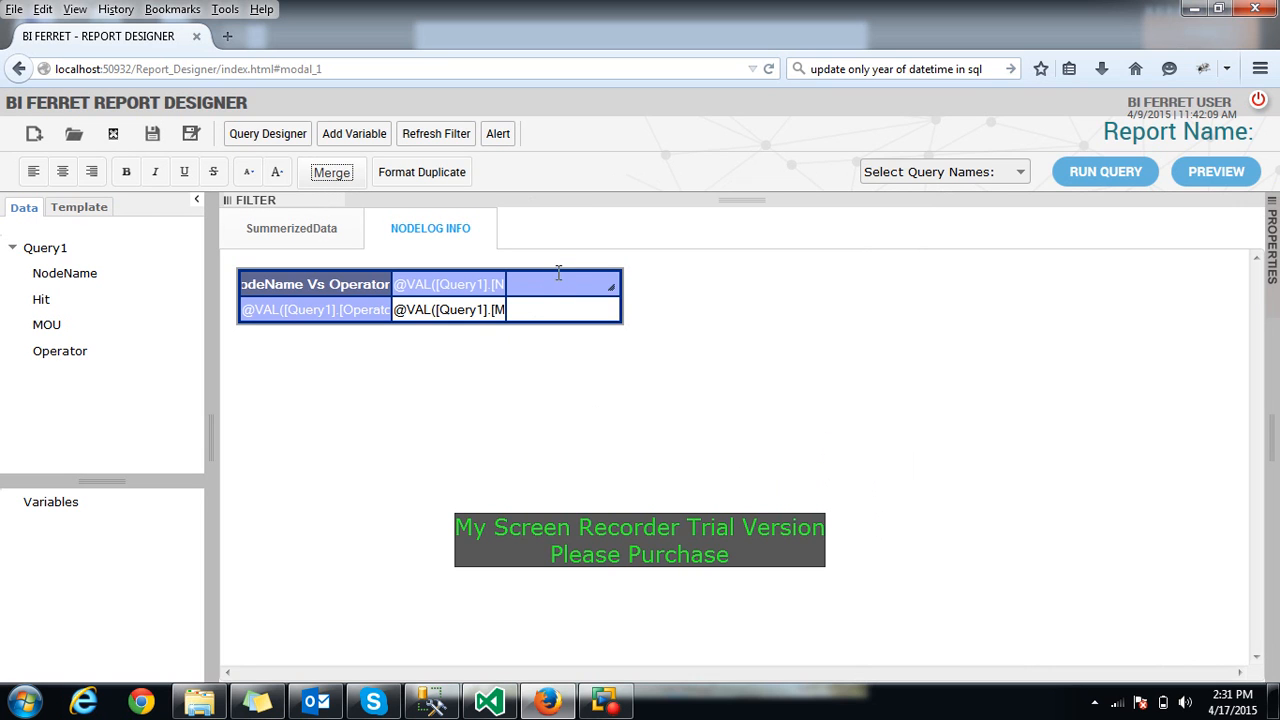
right_click(565, 286)
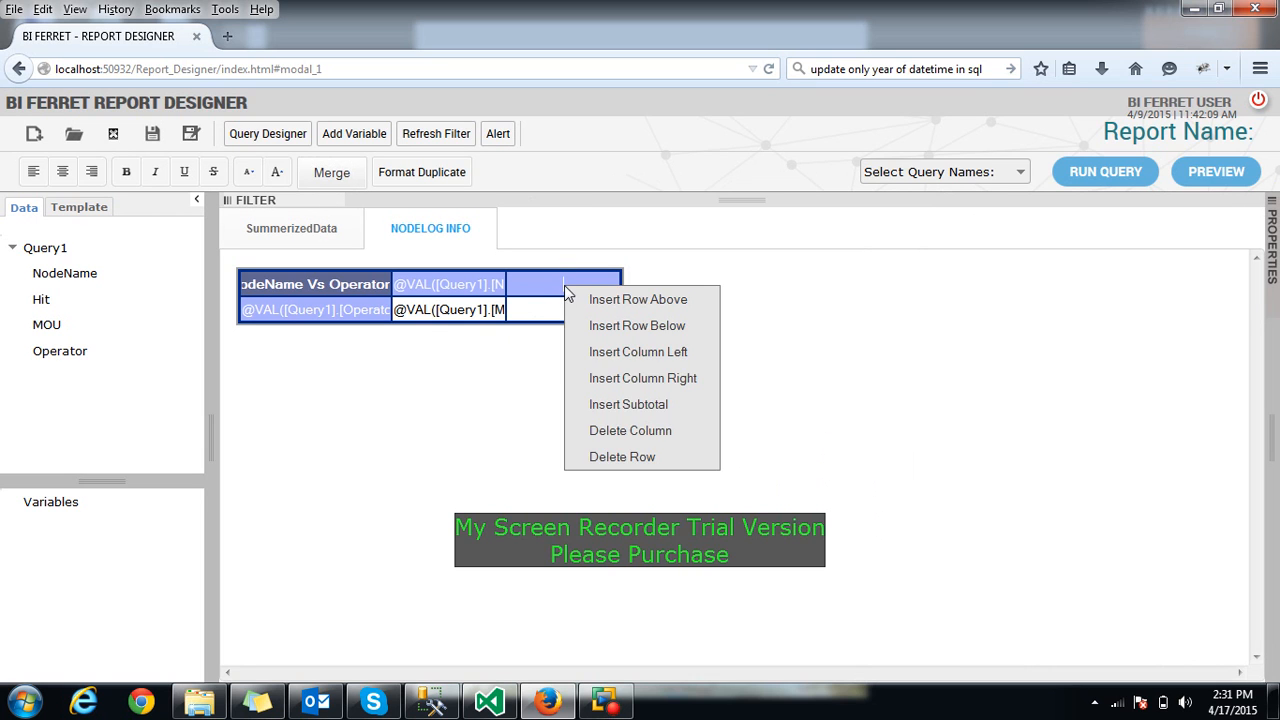
left_click(628, 430)
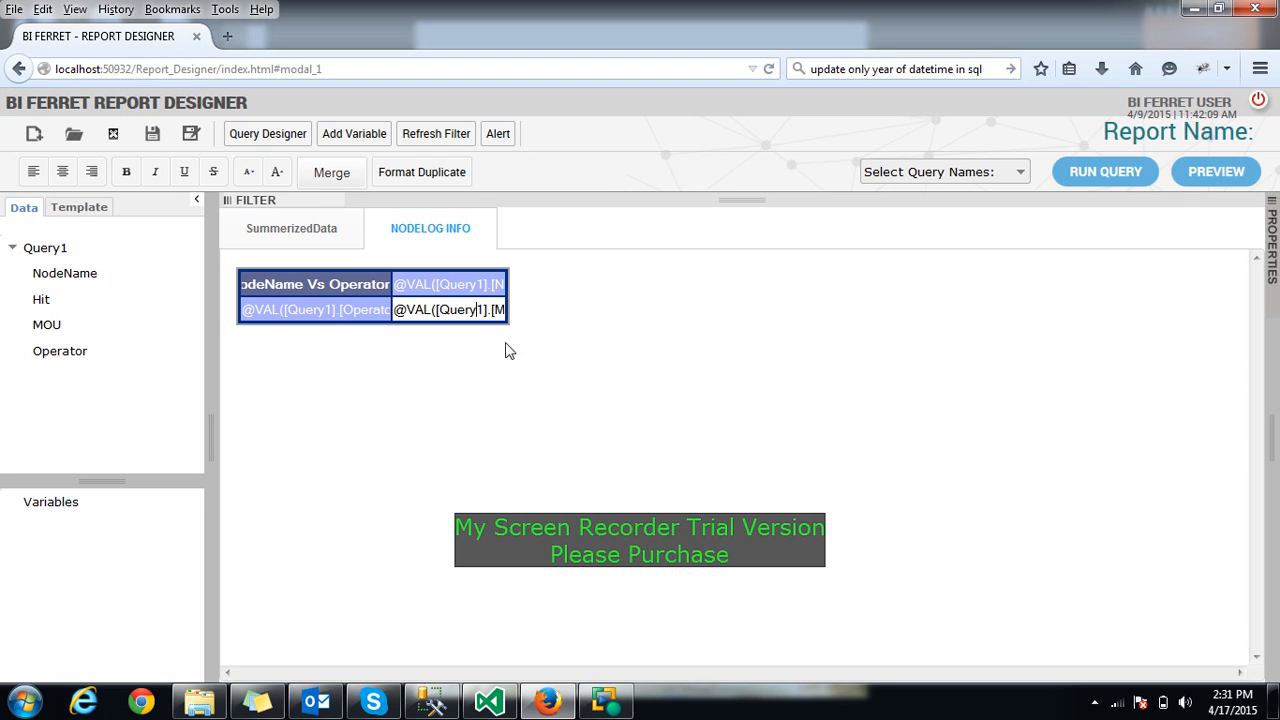
Open conditional formatting for the pivot table's MOU value cell and add a rule
left_click(488, 140)
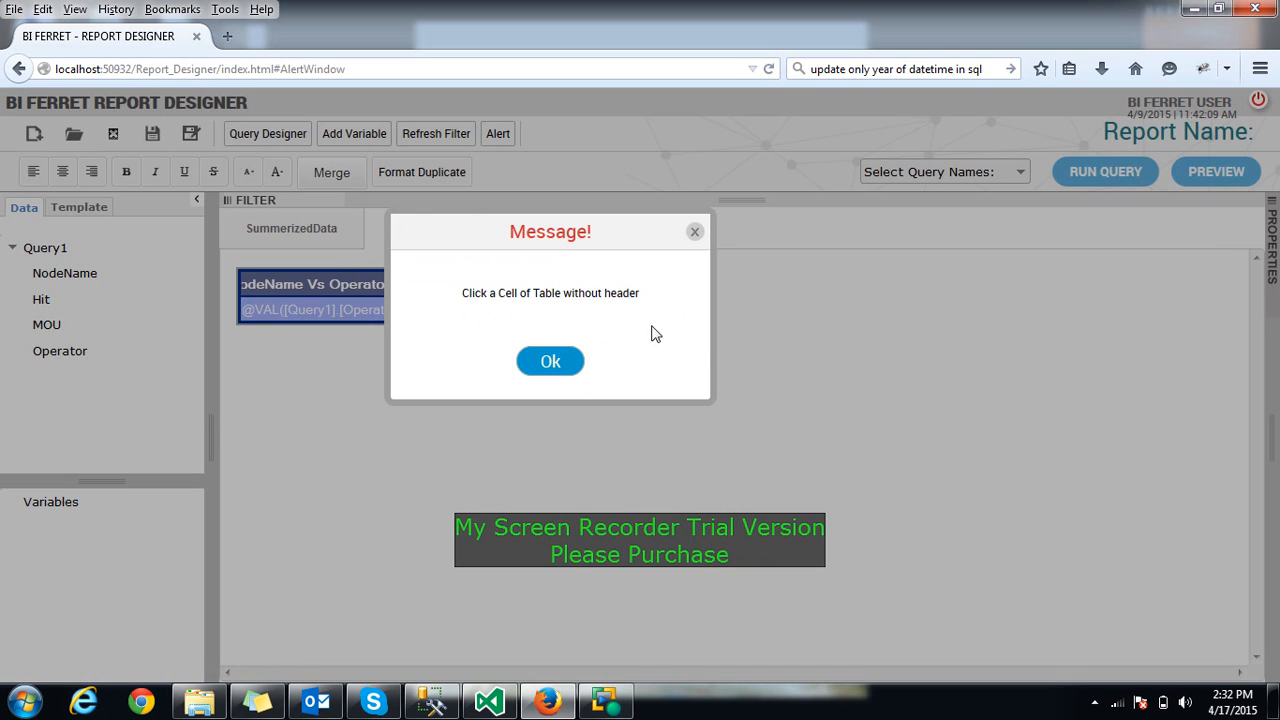
left_click(551, 362)
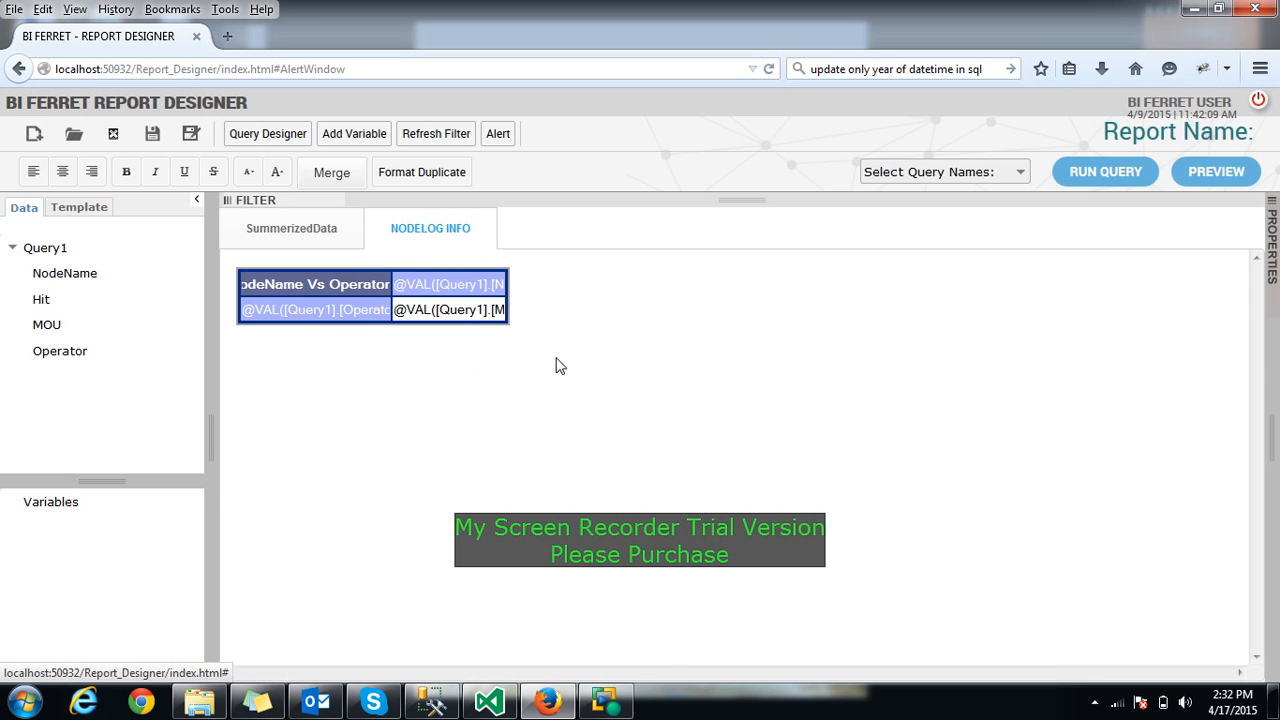
left_click(495, 133)
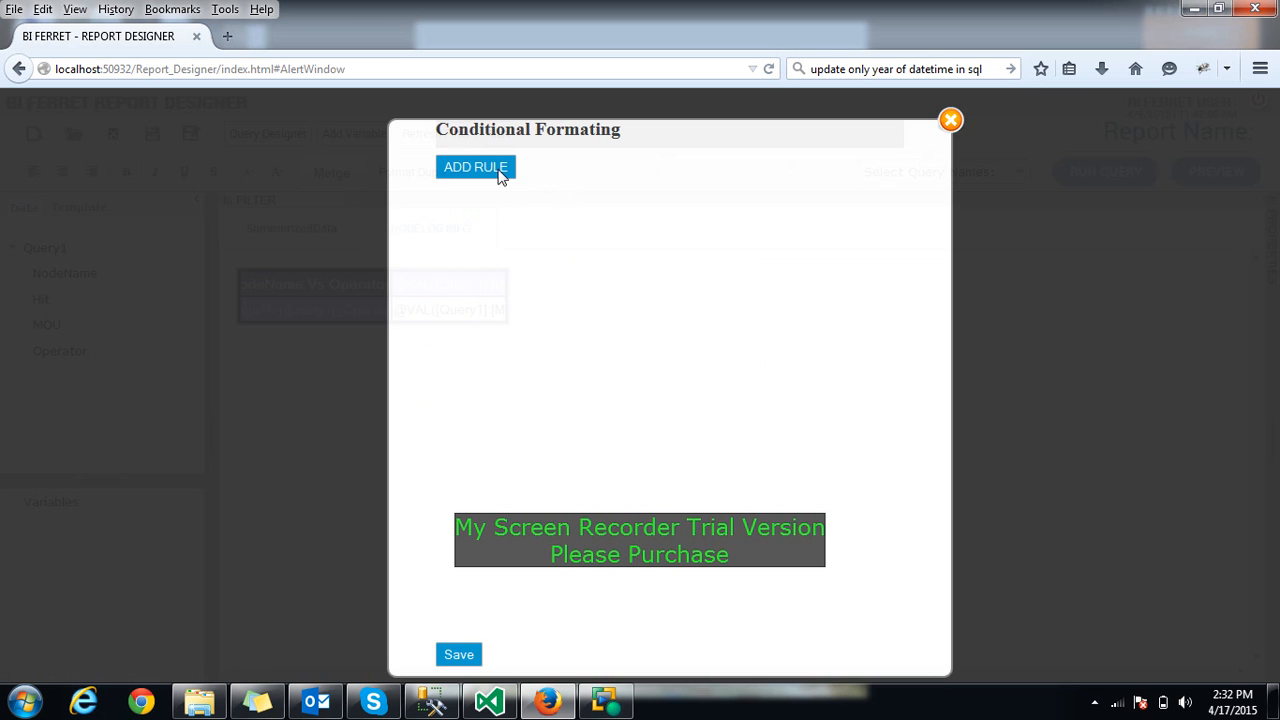
left_click(500, 172)
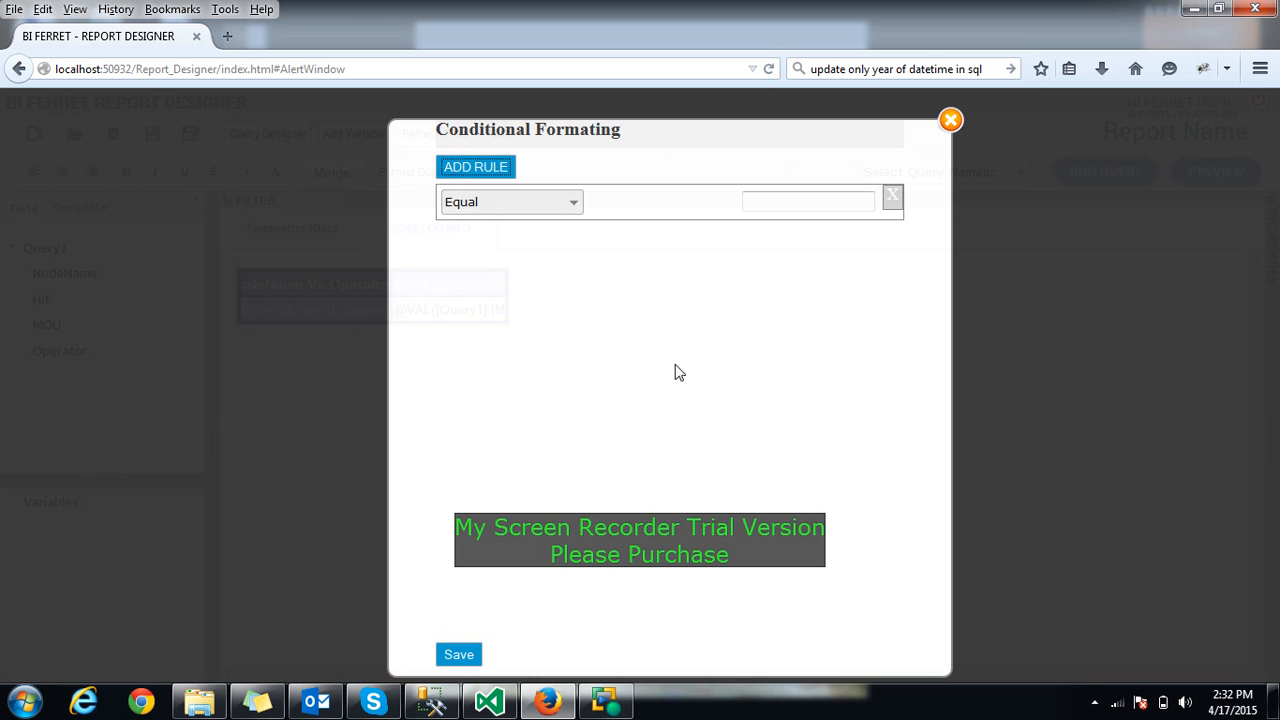
Set the conditional formatting rule's condition to Grater Equal with the value 10
left_click(574, 207)
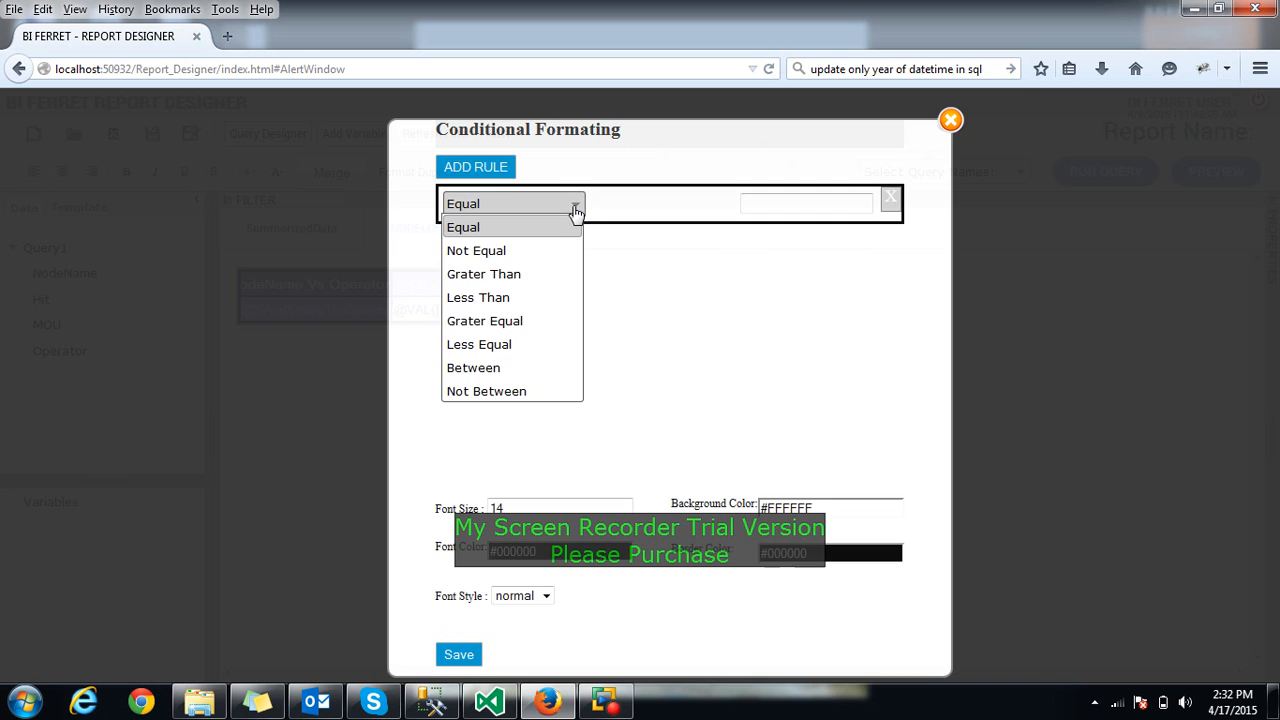
left_click(538, 298)
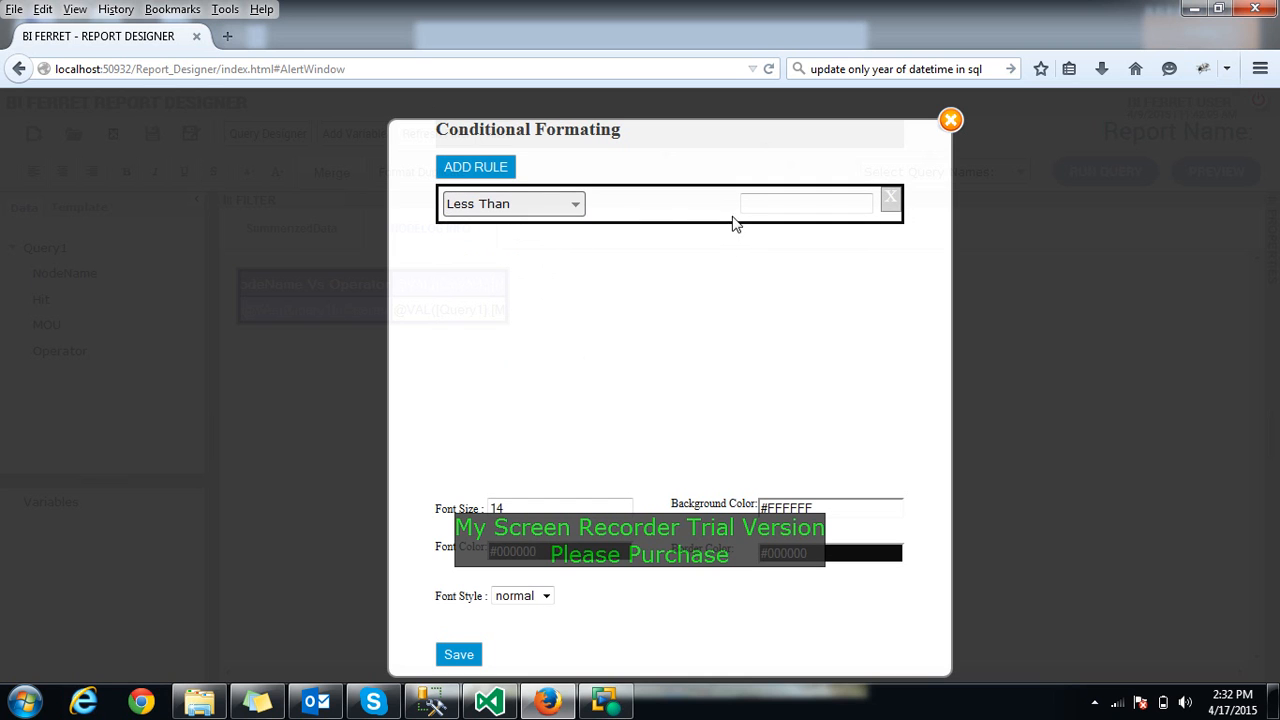
left_click(578, 206)
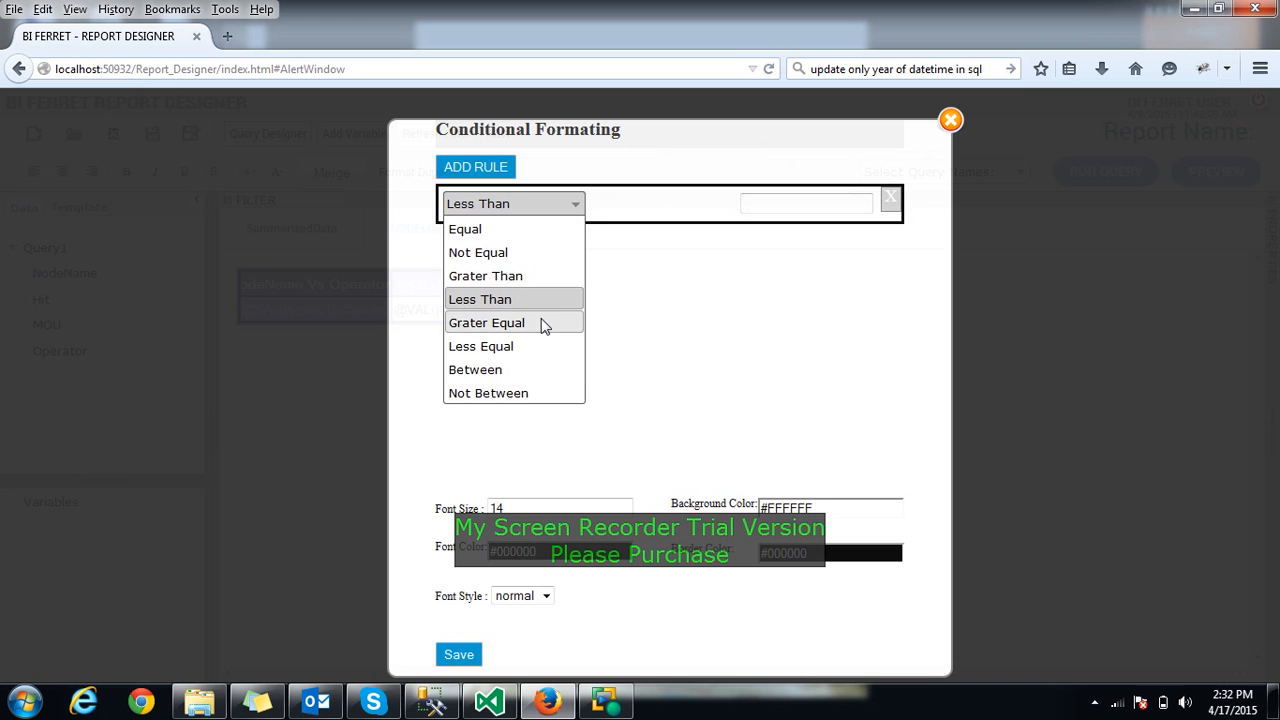
left_click(543, 323)
left_click(828, 205)
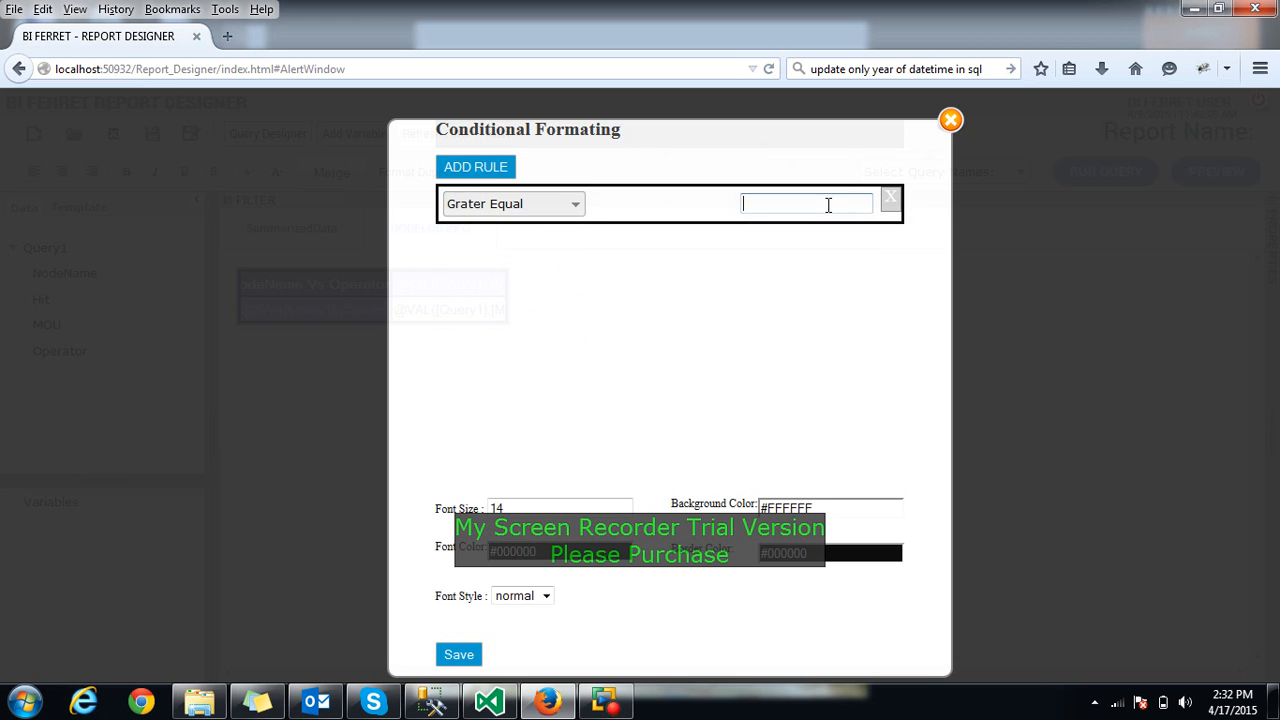
left_click(580, 205)
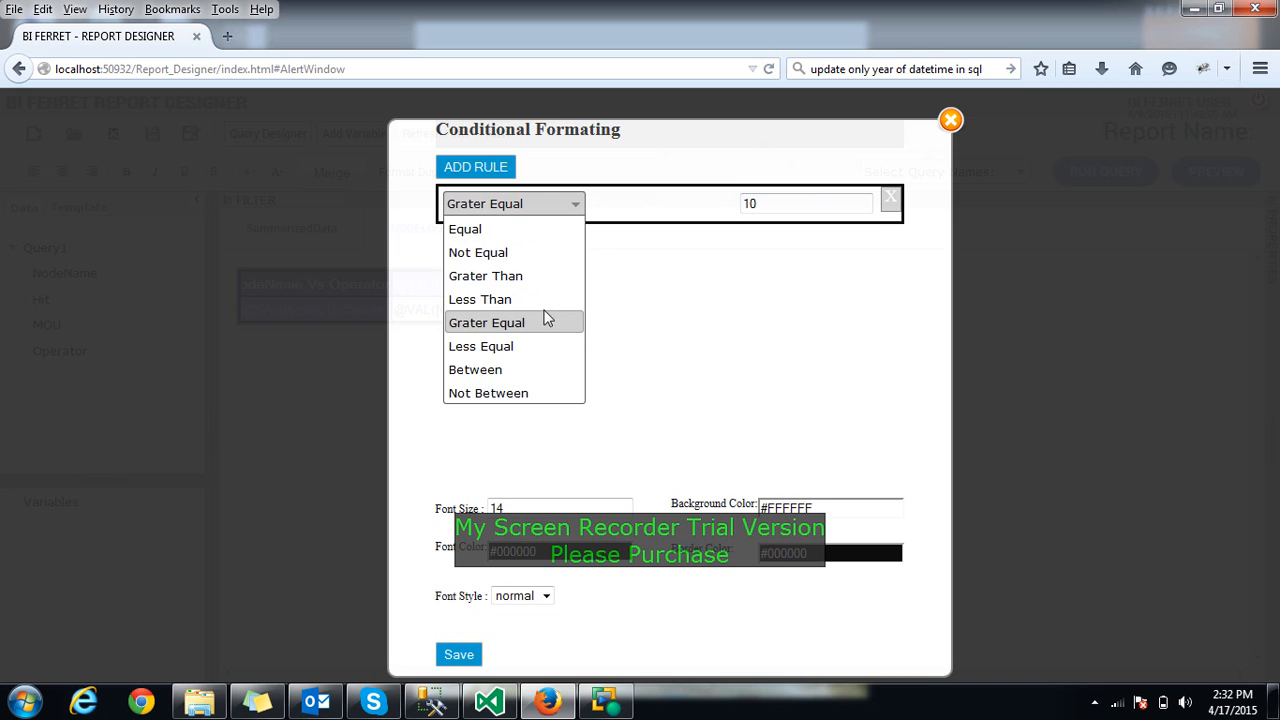
left_click(580, 206)
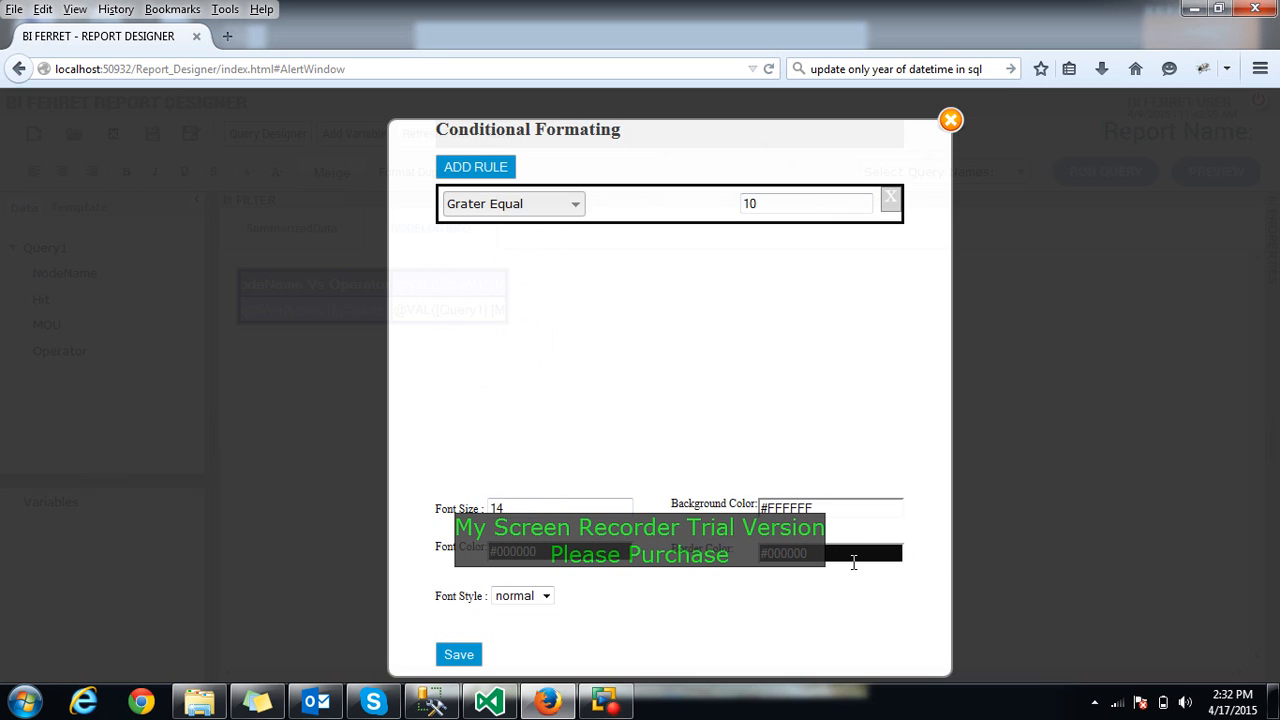
Try the light aqua border color #85FFDA for the rule, and return it to black #000000
left_click(853, 553)
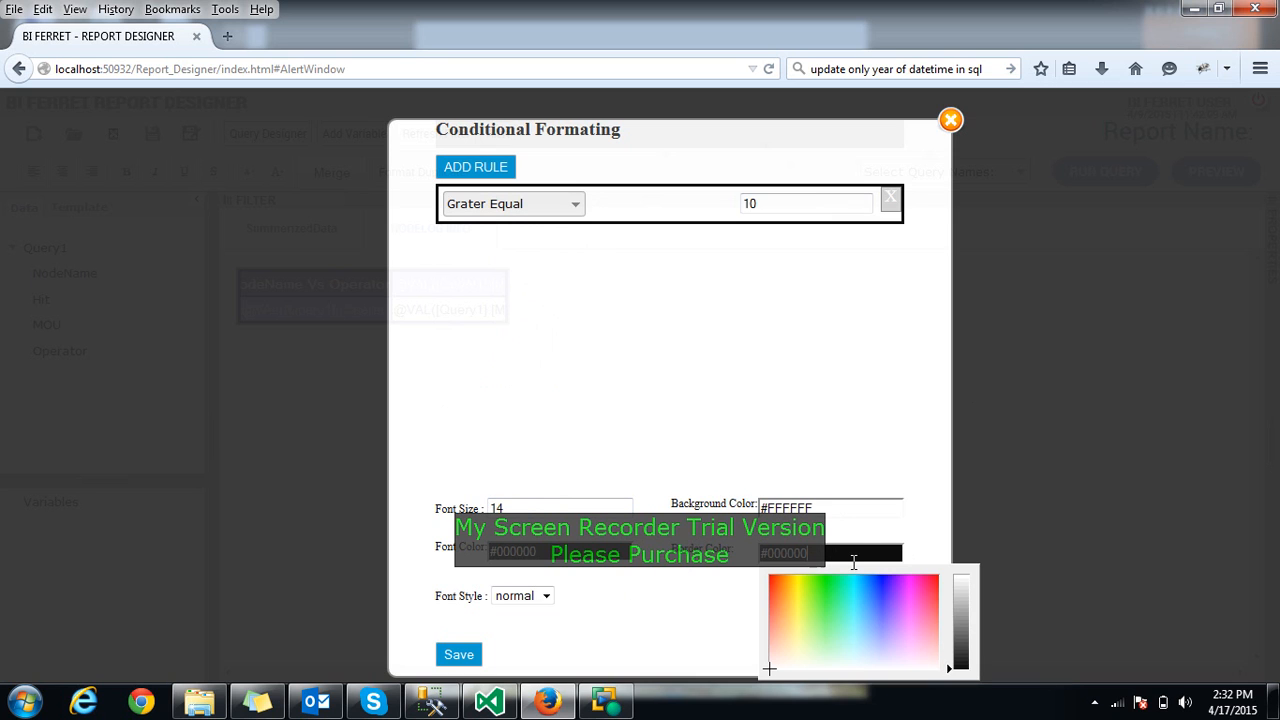
left_click(844, 622)
left_click(725, 613)
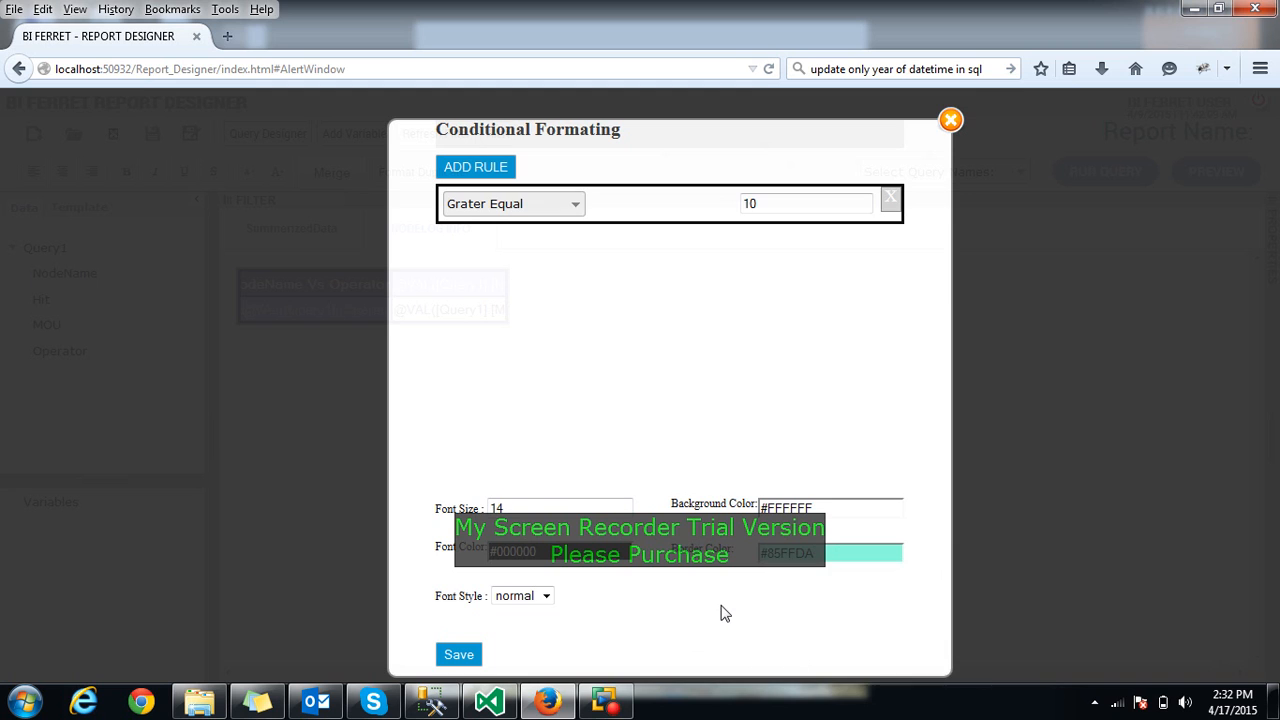
left_click(838, 553)
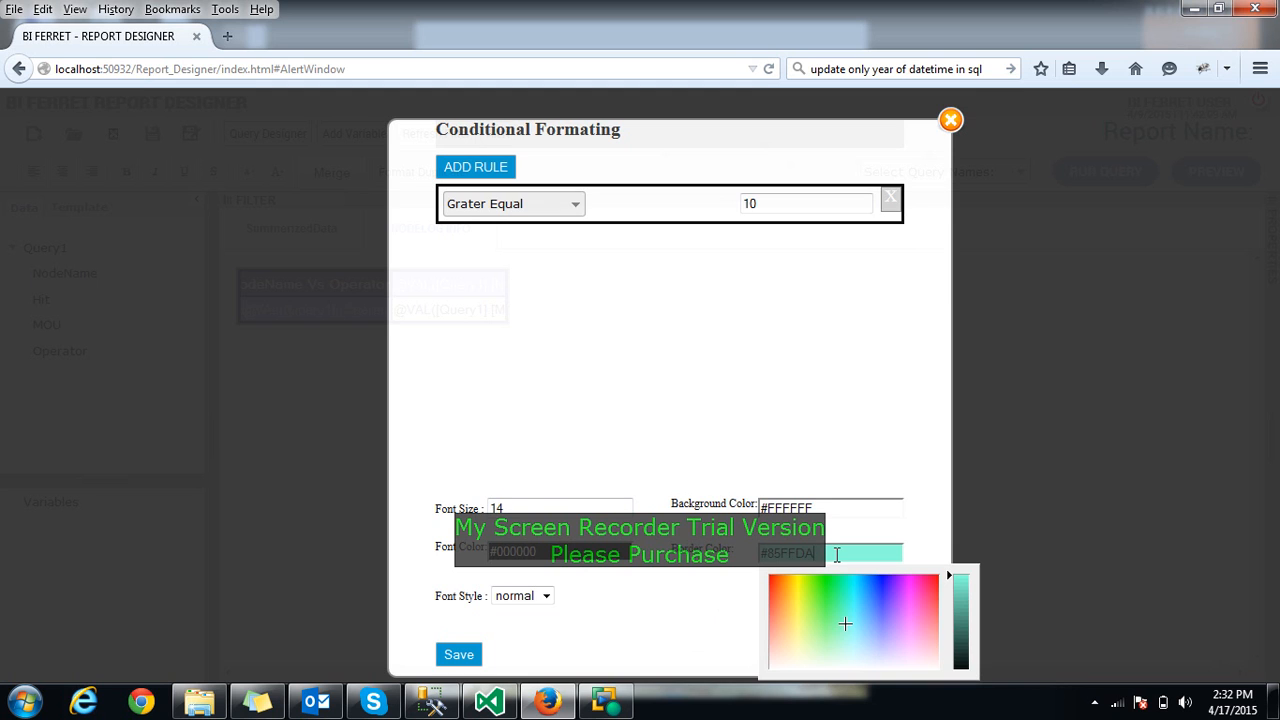
left_click(965, 670)
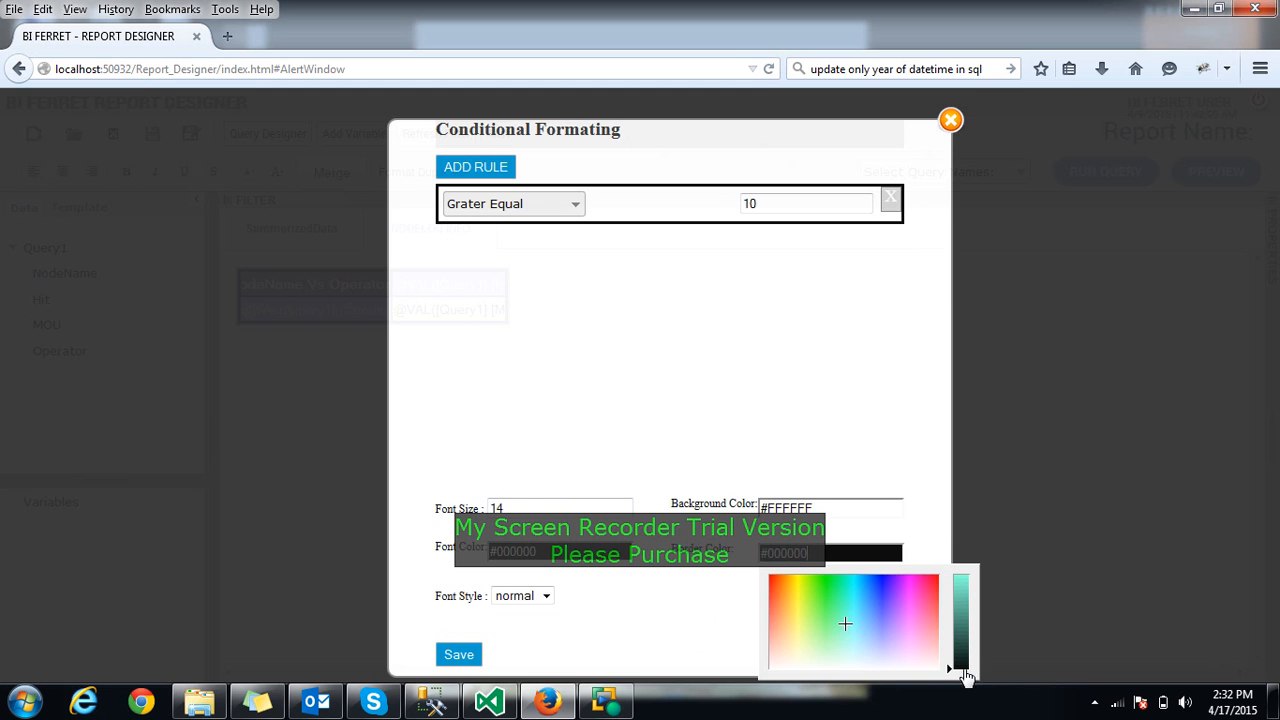
Set the conditional formatting rule's background color to light peach #FFD9B8 and save the rule
left_click(540, 551)
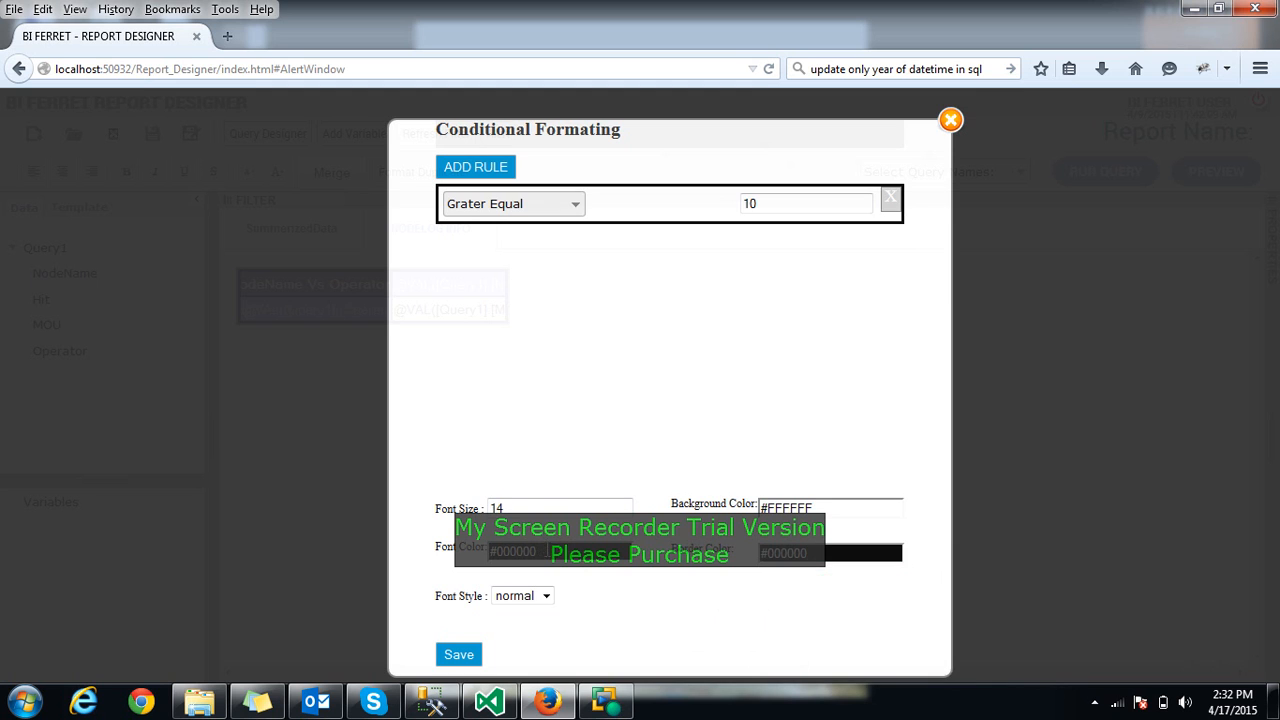
left_click(793, 508)
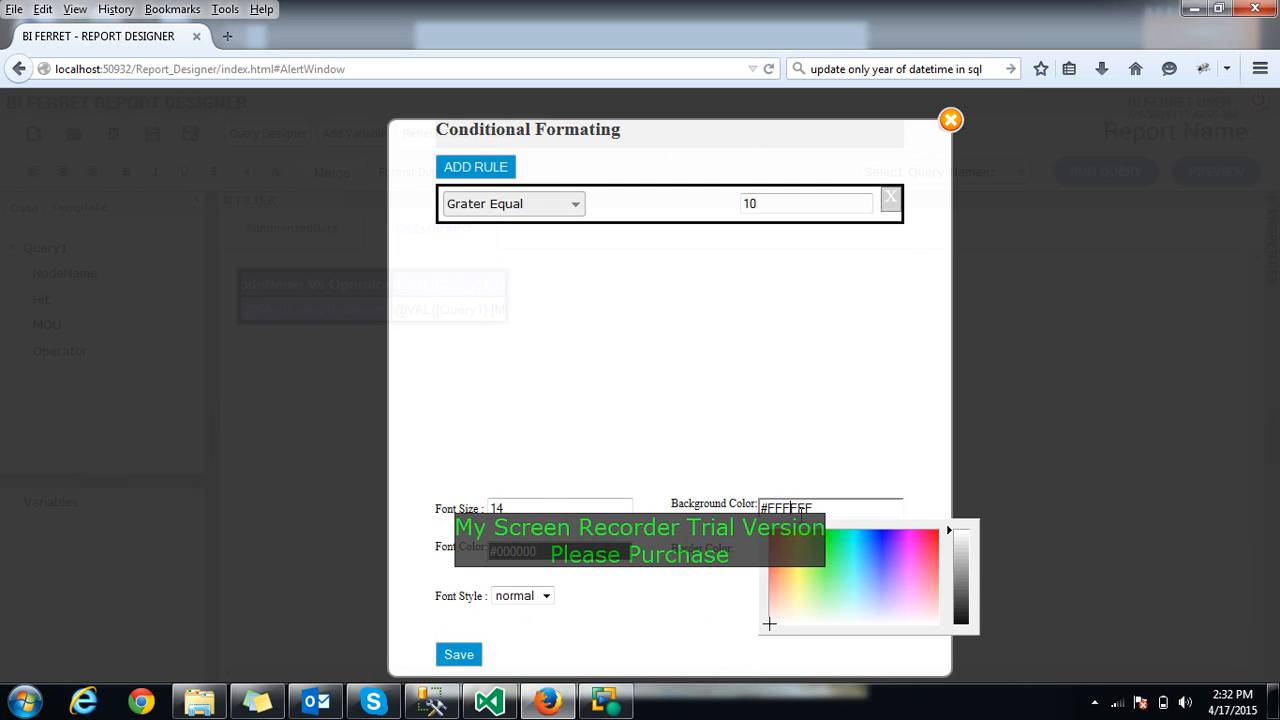
left_click(781, 597)
left_click(678, 608)
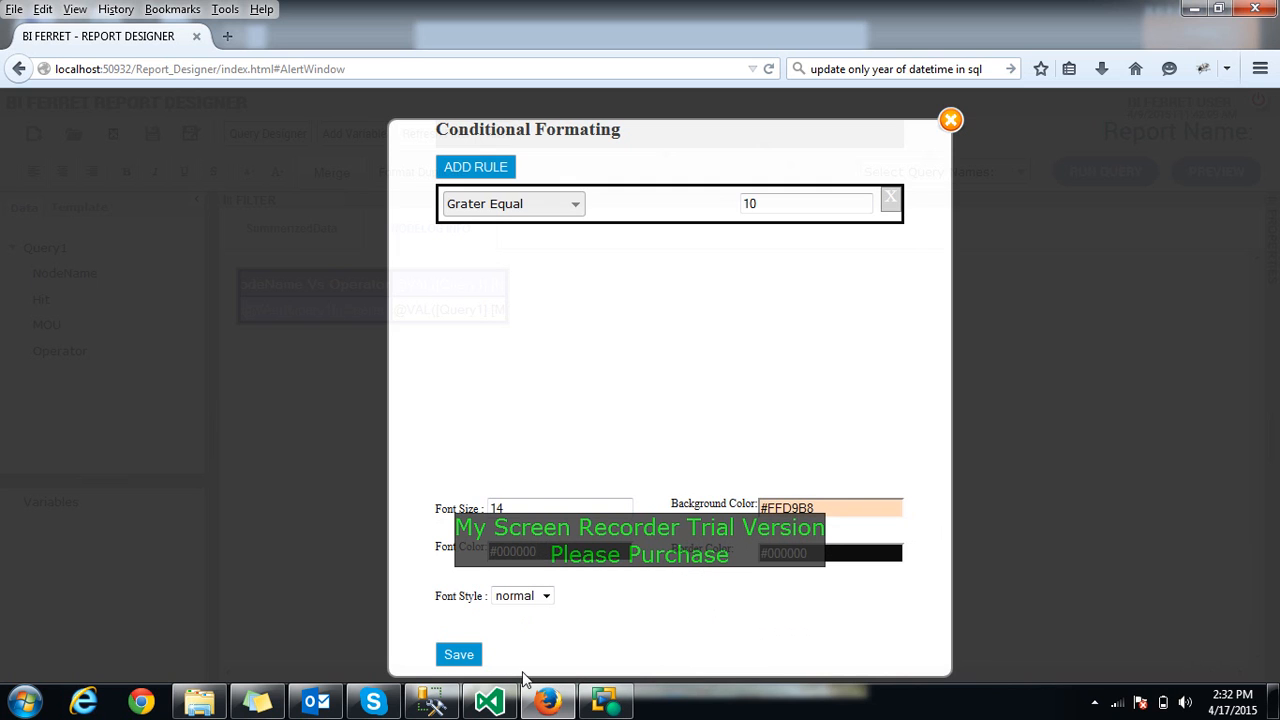
left_click(458, 655)
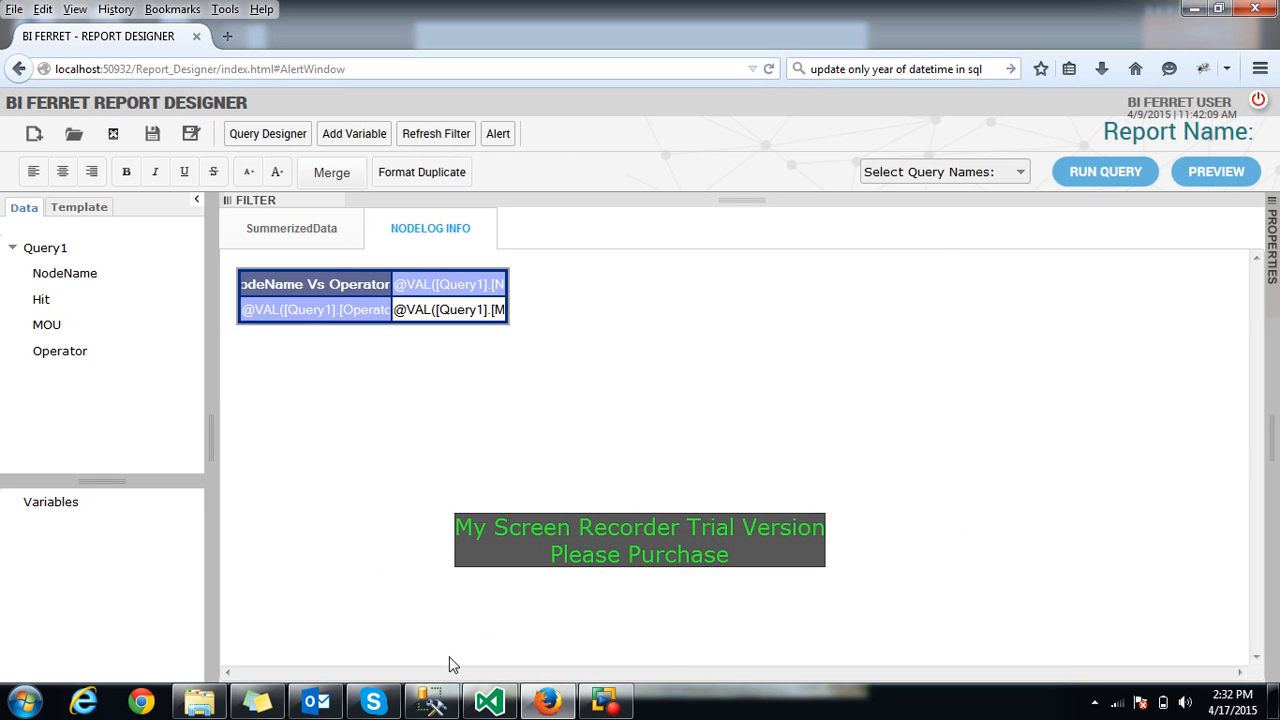
Reopen the pivot table value cell's conditional formatting to review the saved rule's settings, and close it
left_click(500, 138)
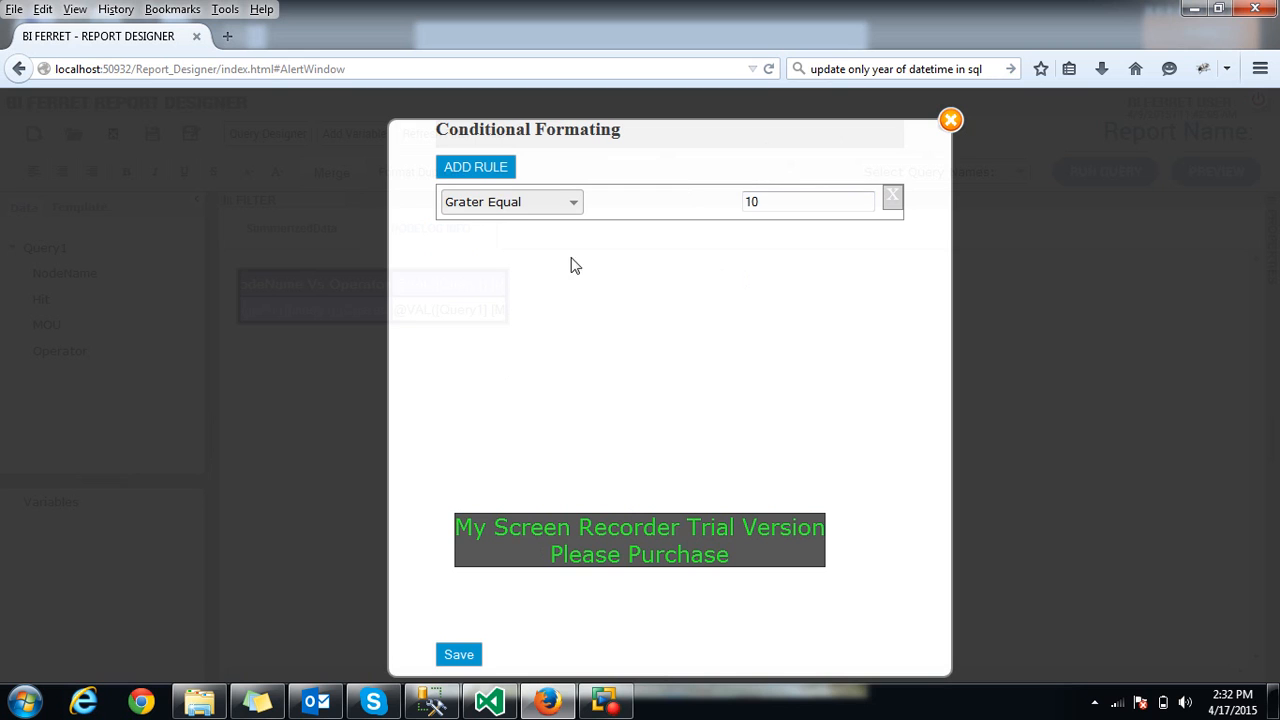
left_click(631, 214)
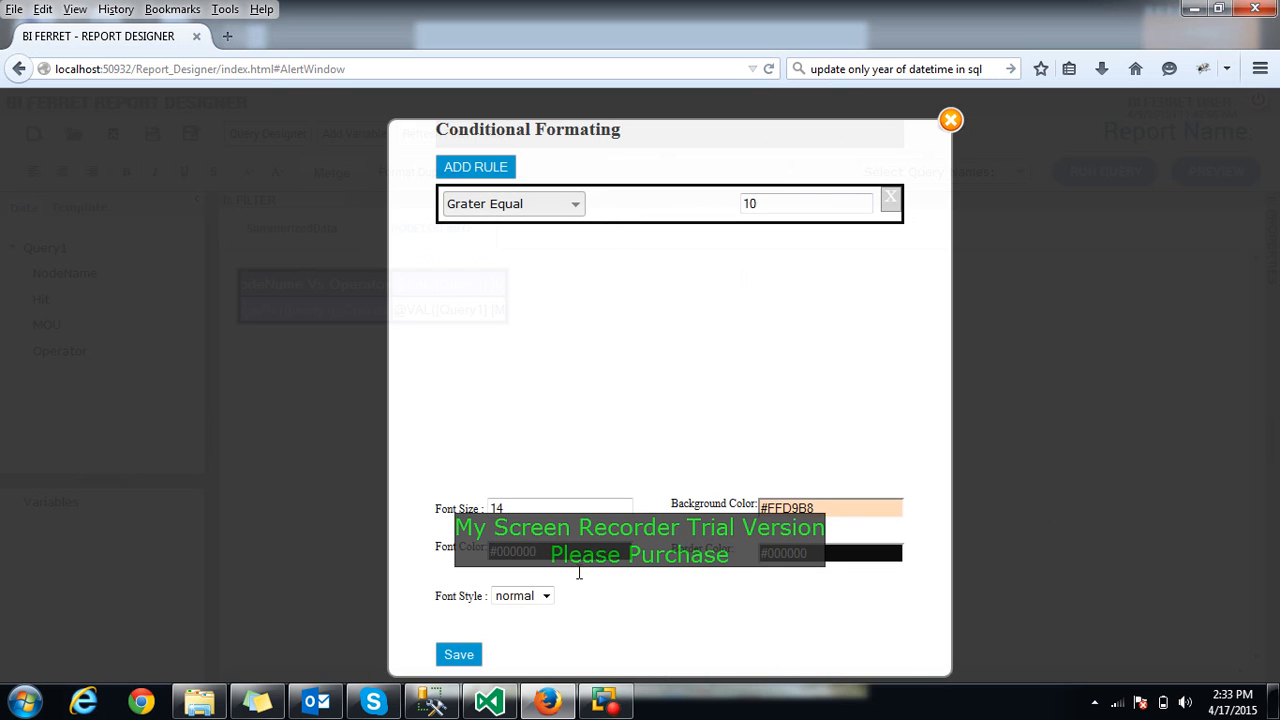
left_click(950, 121)
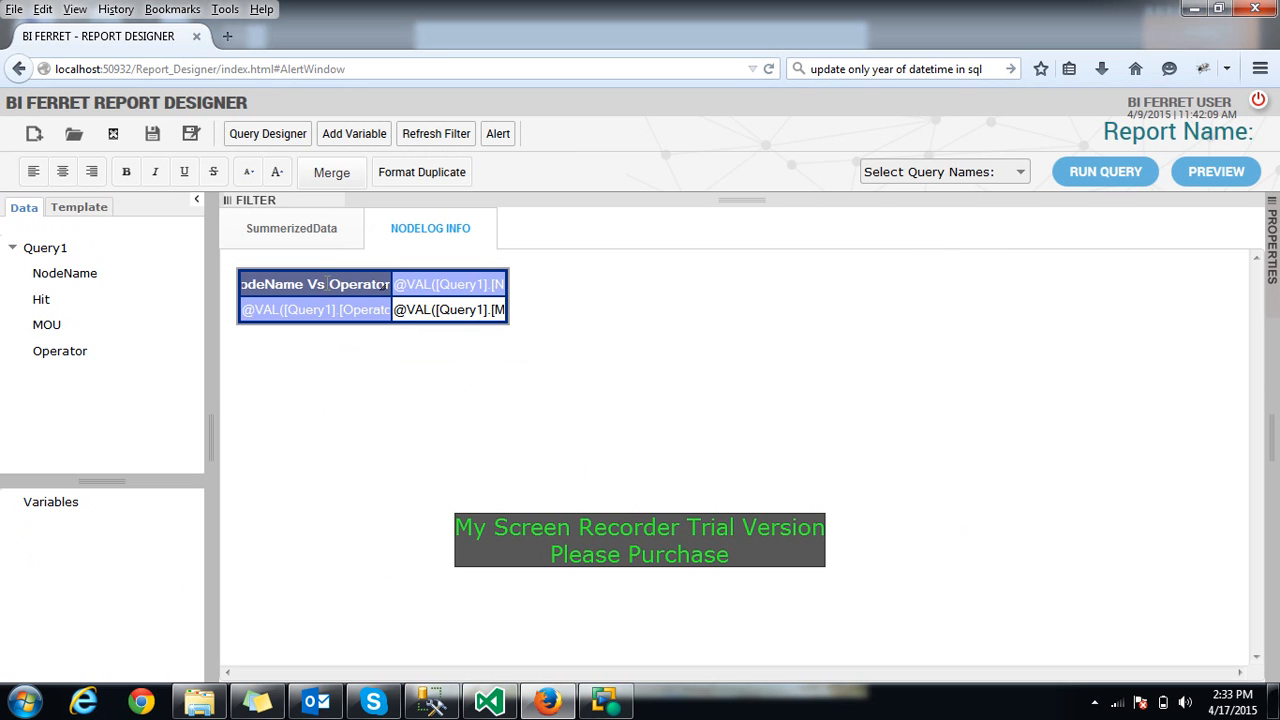
Add a pie chart template below the pivot table on the NODELOG INFO tab
left_click(90, 210)
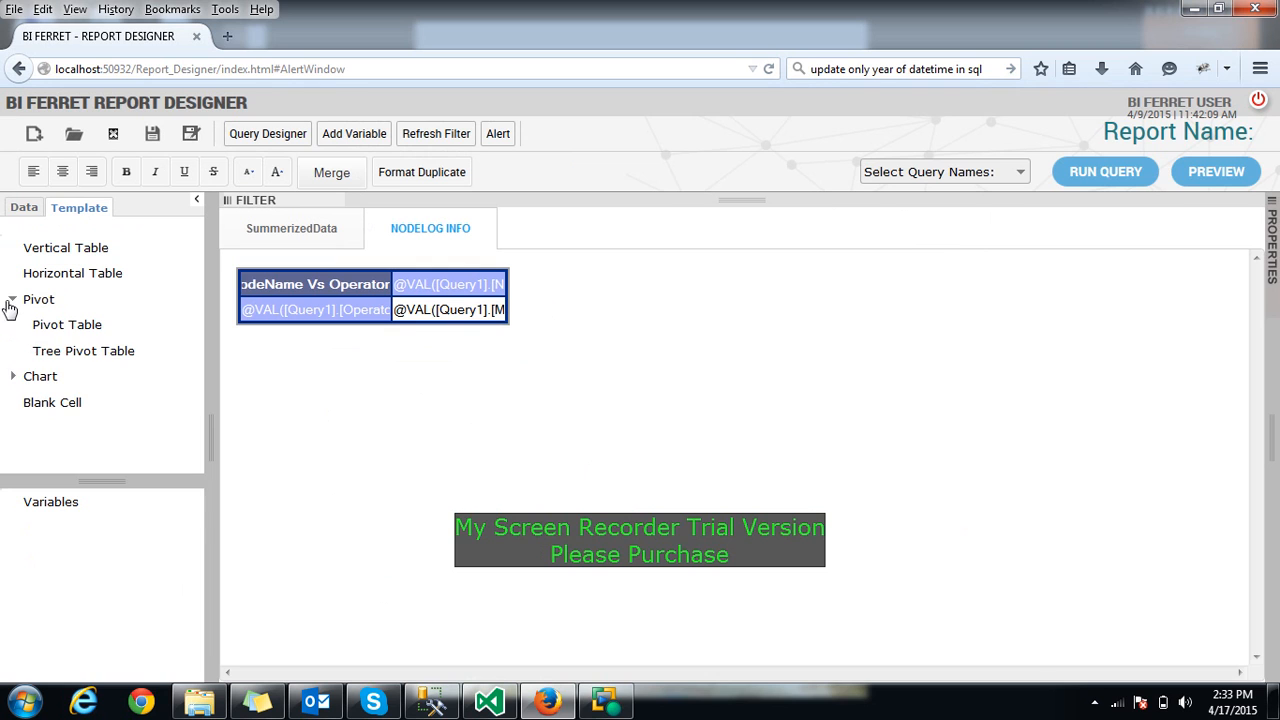
left_click(12, 300)
left_click(13, 326)
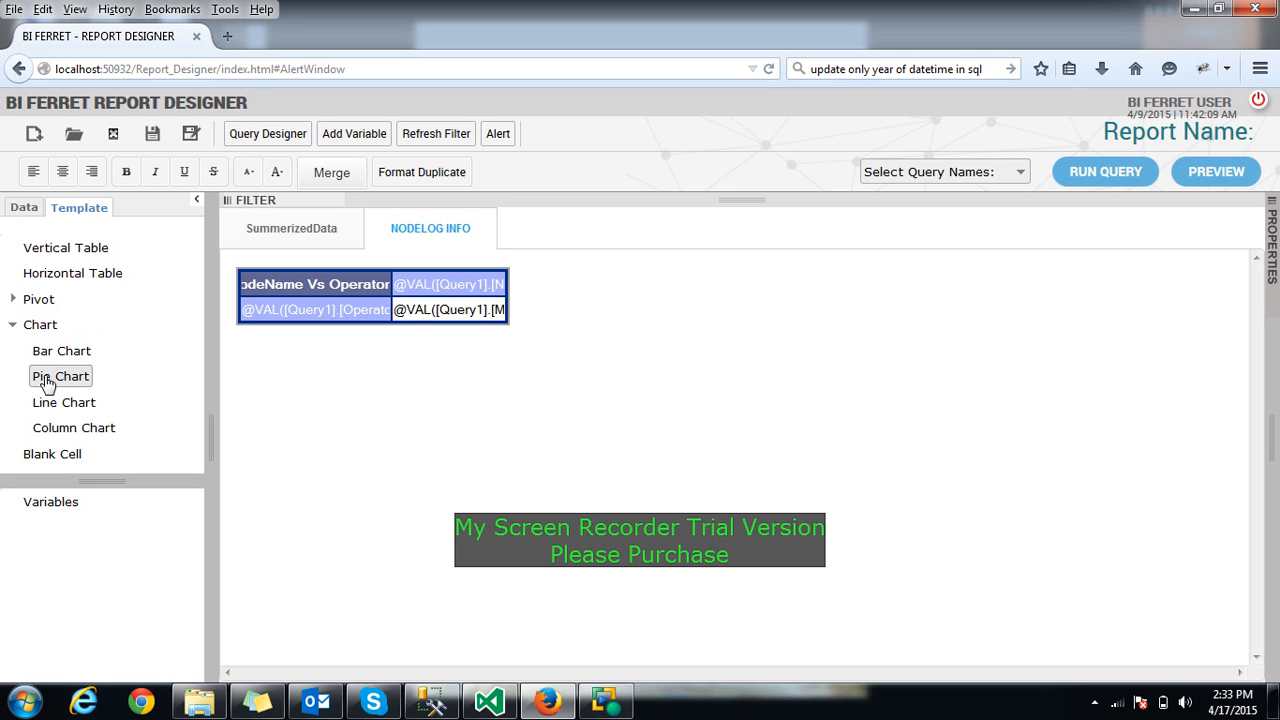
left_click_drag(46, 383, 256, 373)
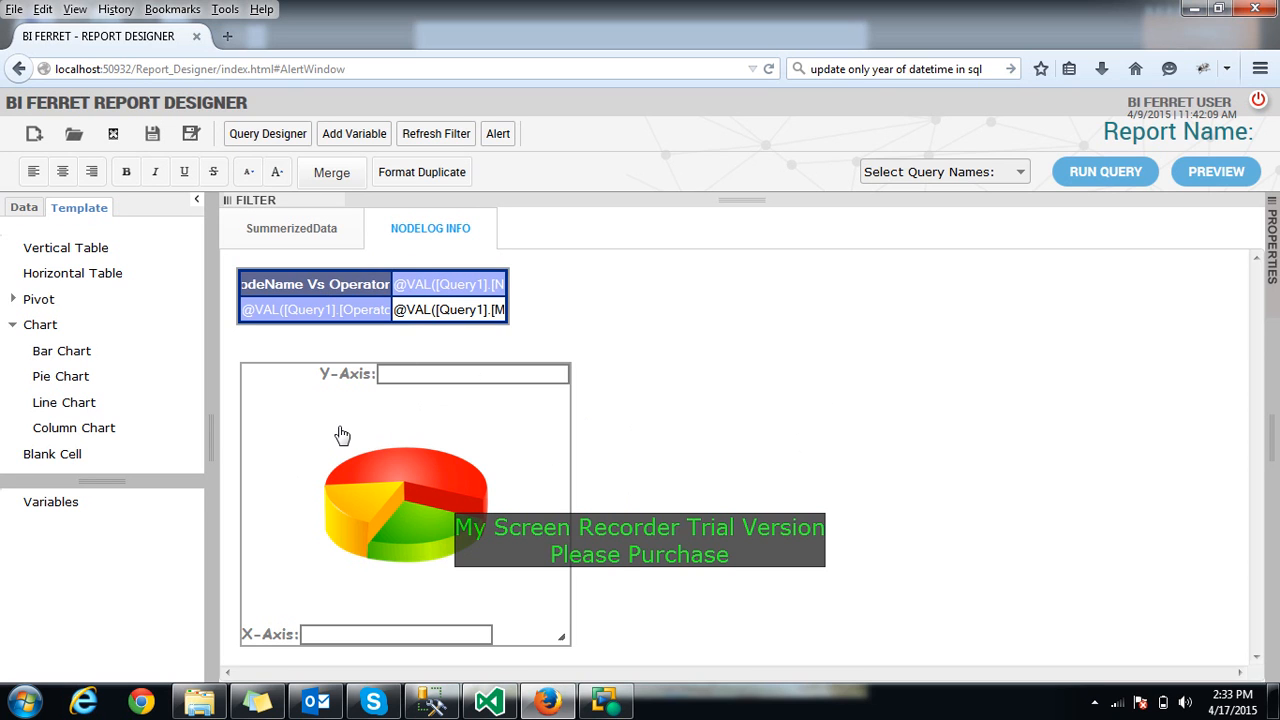
Position the pie chart relative to PivotTable0 with Bottom 50 and Left 0, and save the relative position
left_click(1276, 437)
scroll(1108, 500, "down", 2)
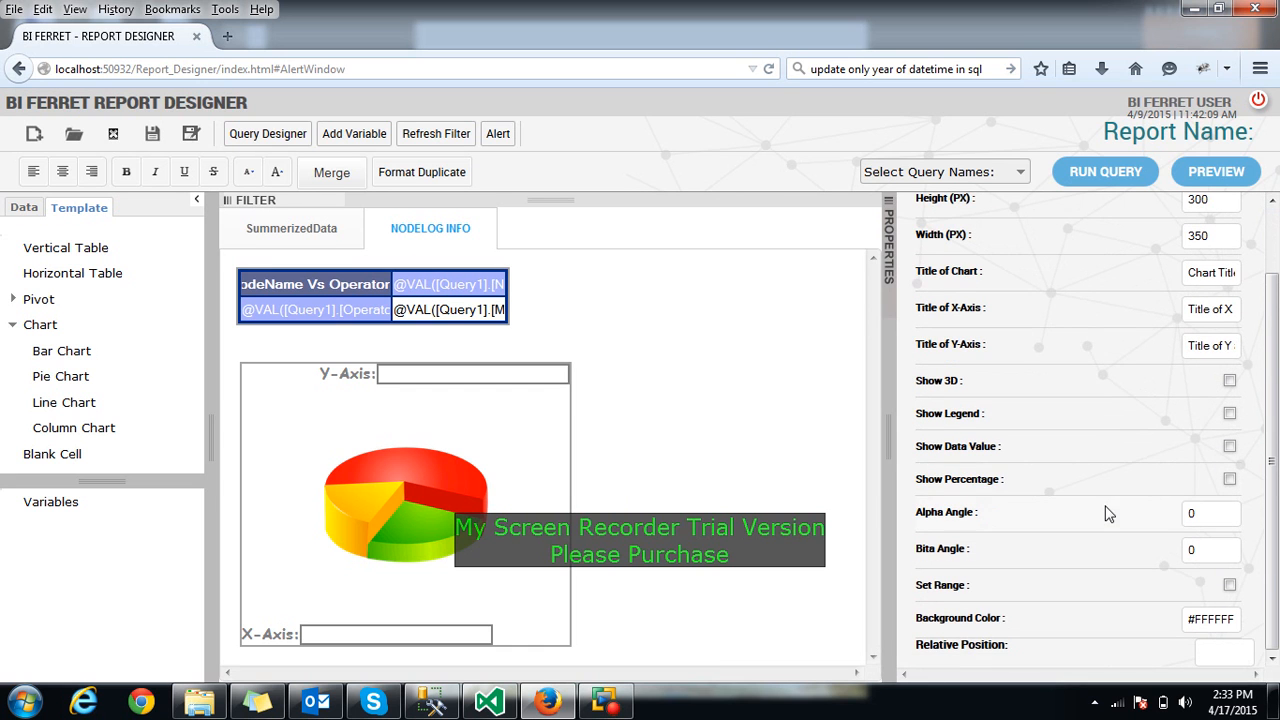
left_click(1221, 651)
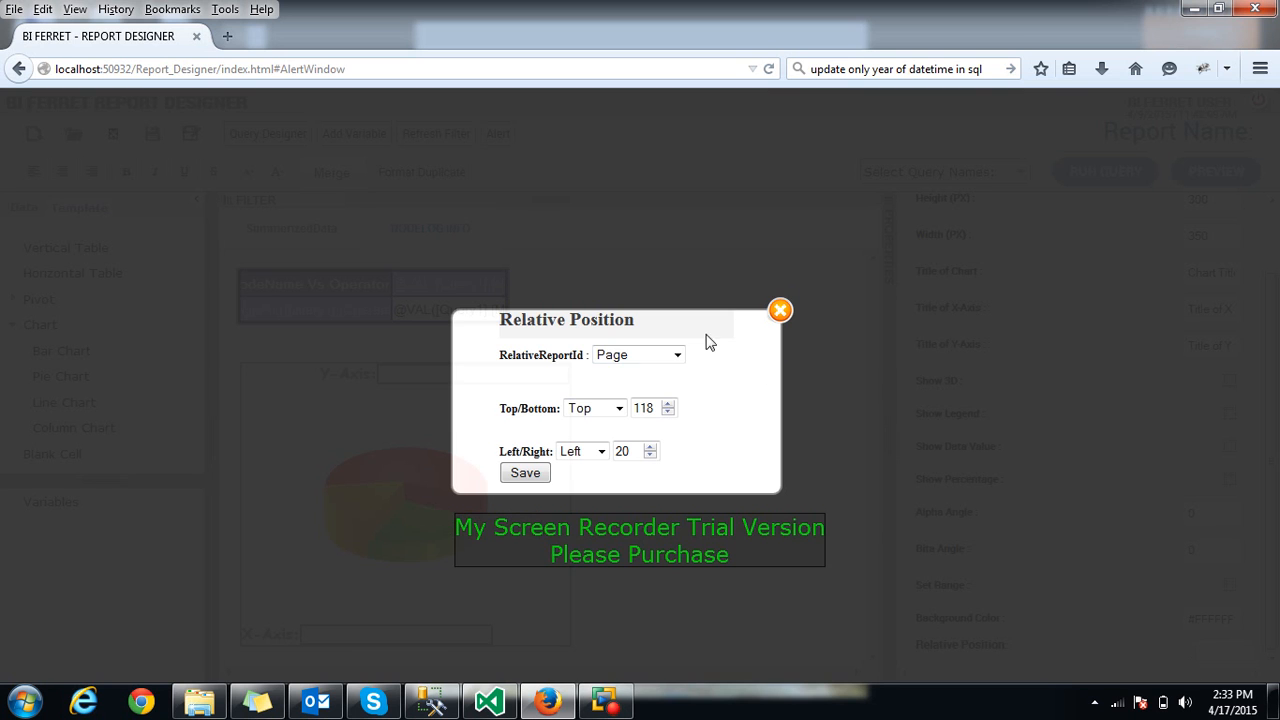
left_click(660, 355)
left_click(650, 388)
left_click(620, 409)
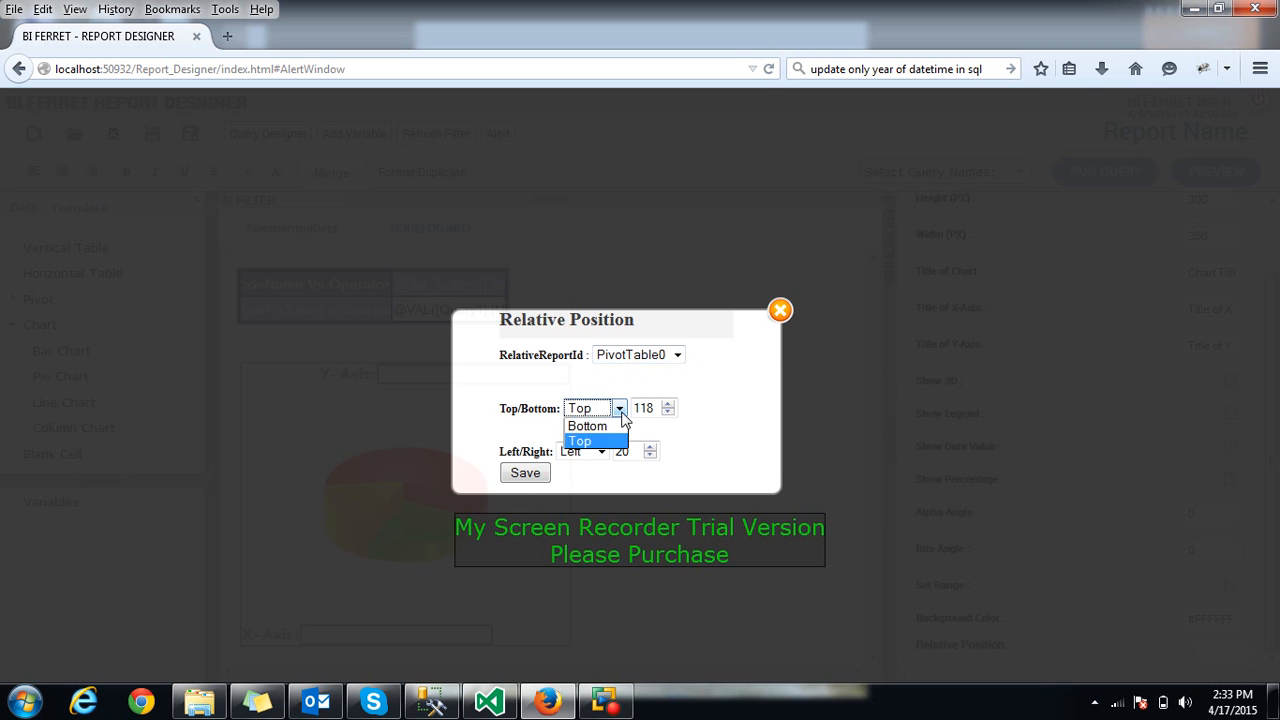
left_click(620, 424)
double_click(640, 410)
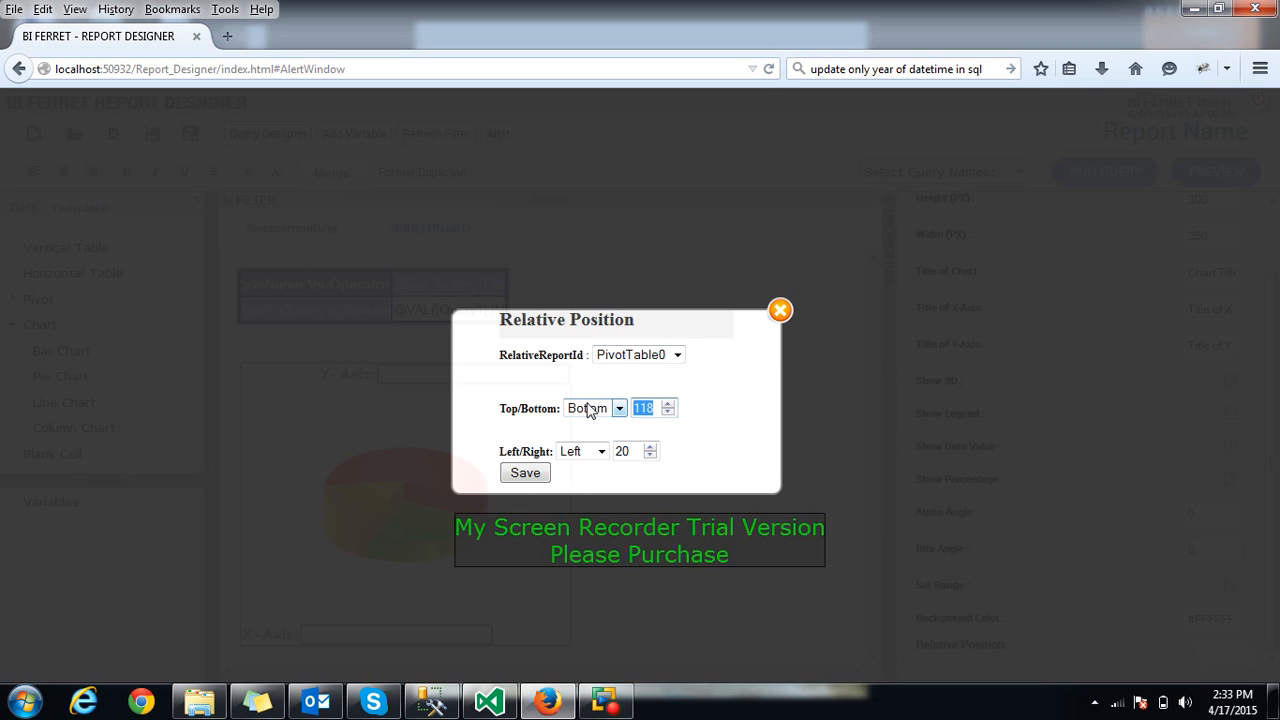
type("50")
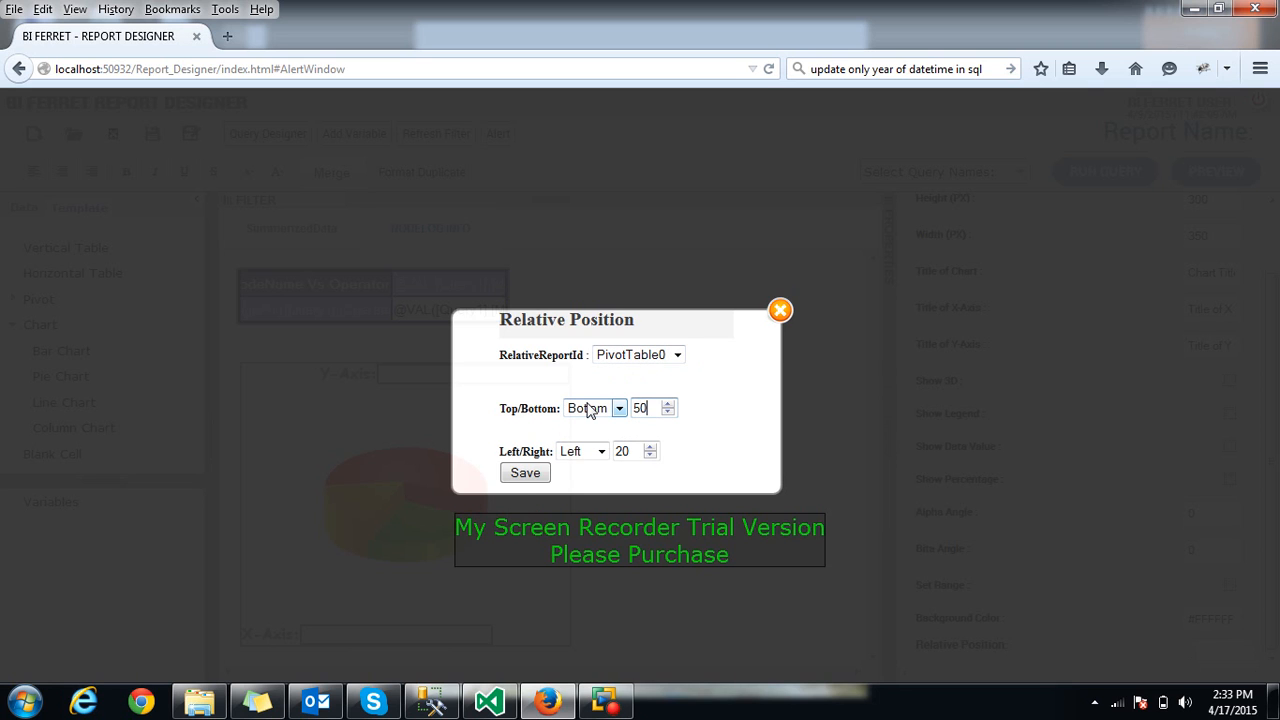
double_click(628, 451)
type("0")
left_click(505, 477)
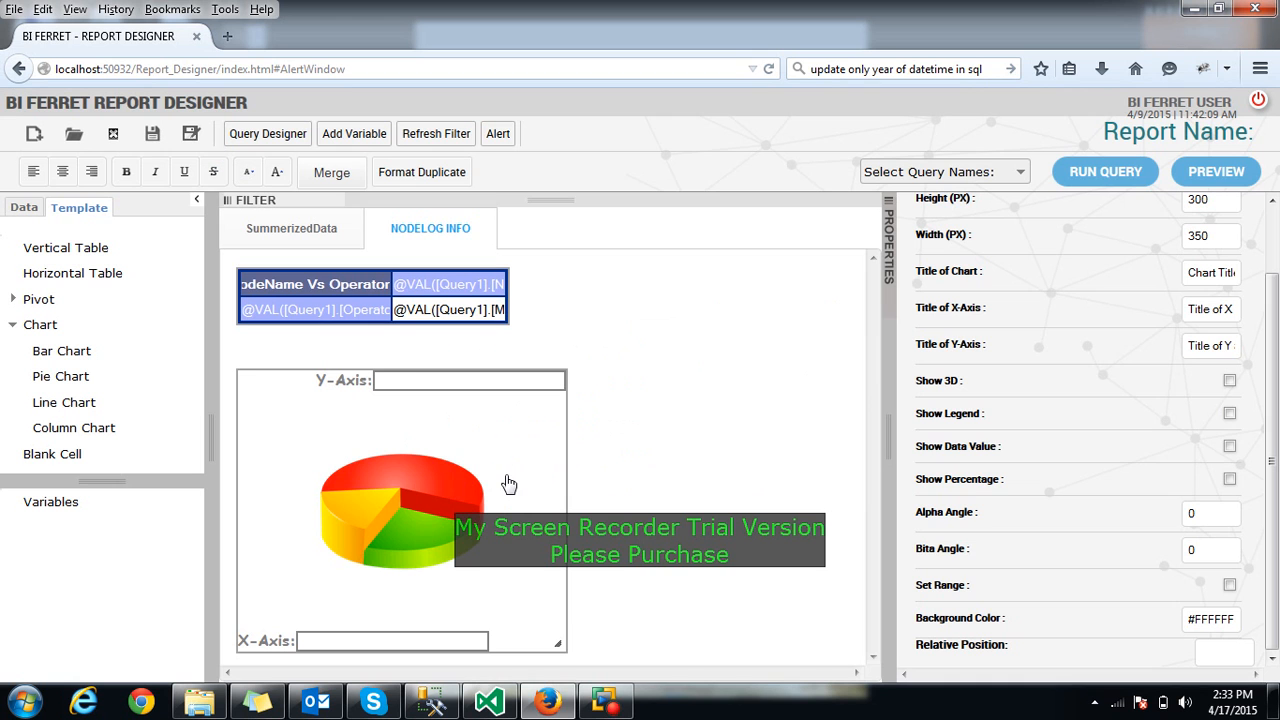
left_click(885, 444)
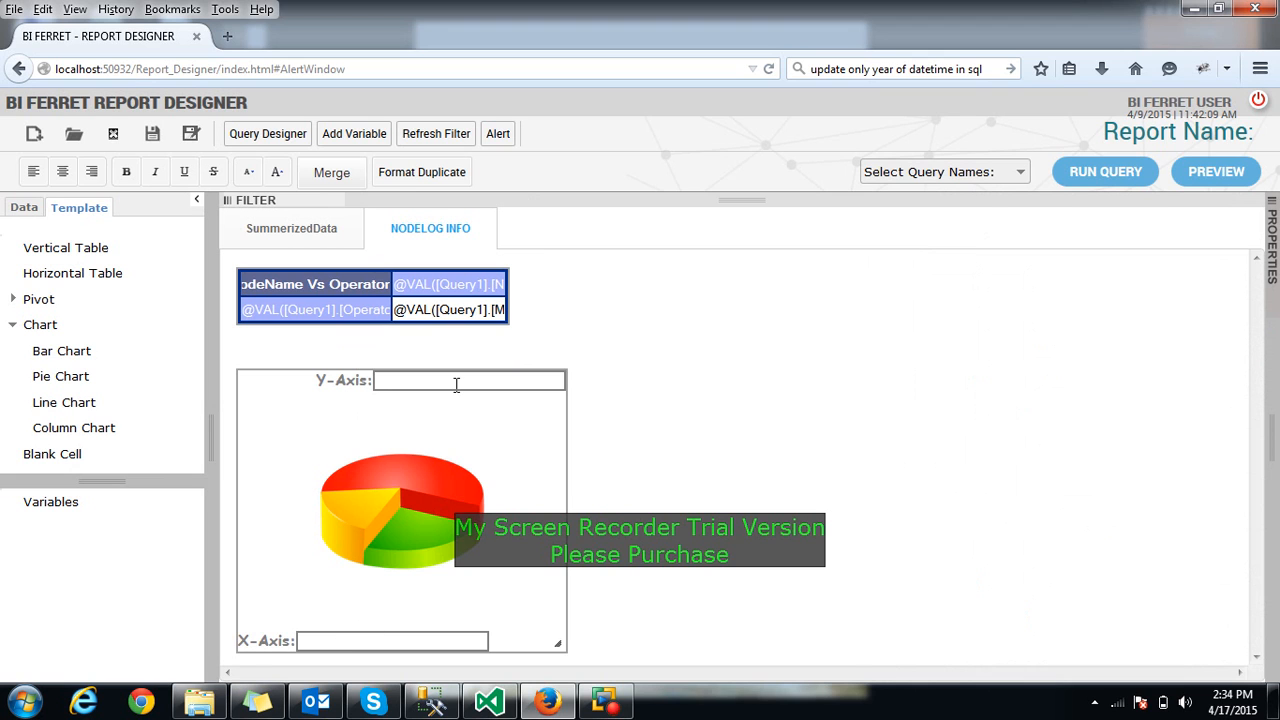
Assign Query1's NodeName field to the pie chart's X-Axis and the Hit field to its Y-Axis
left_click(24, 207)
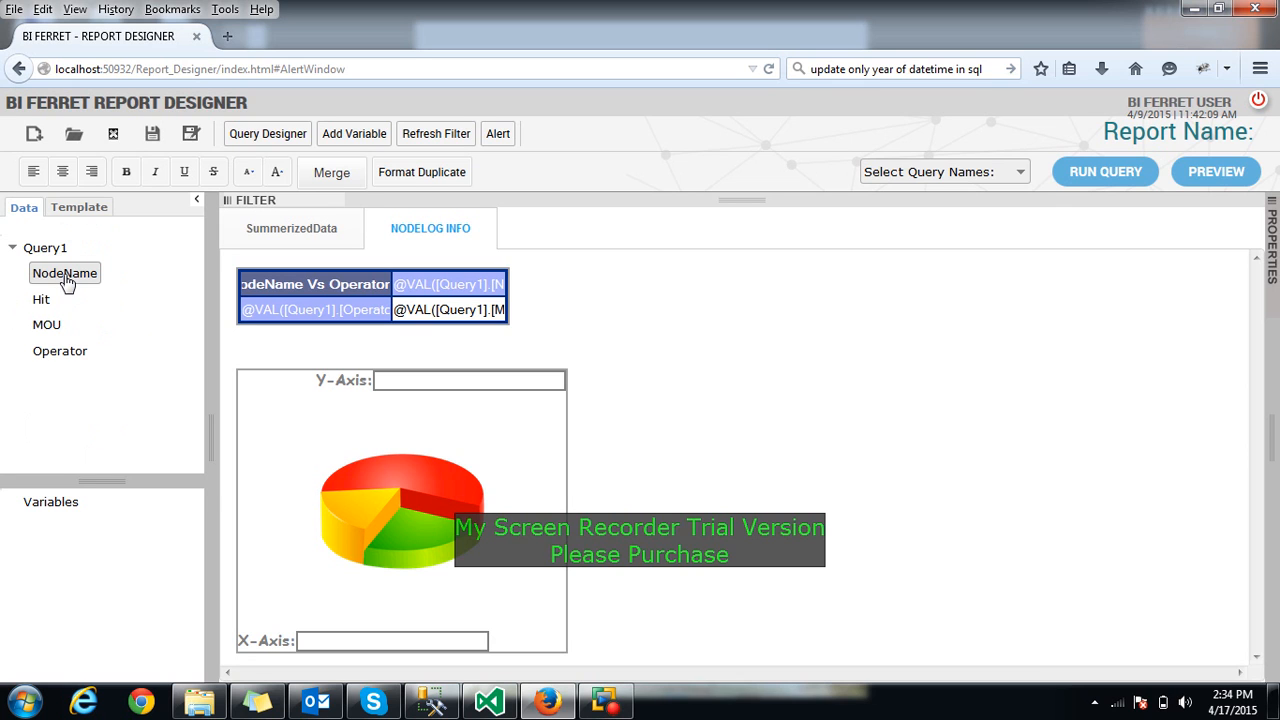
left_click_drag(67, 284, 360, 650)
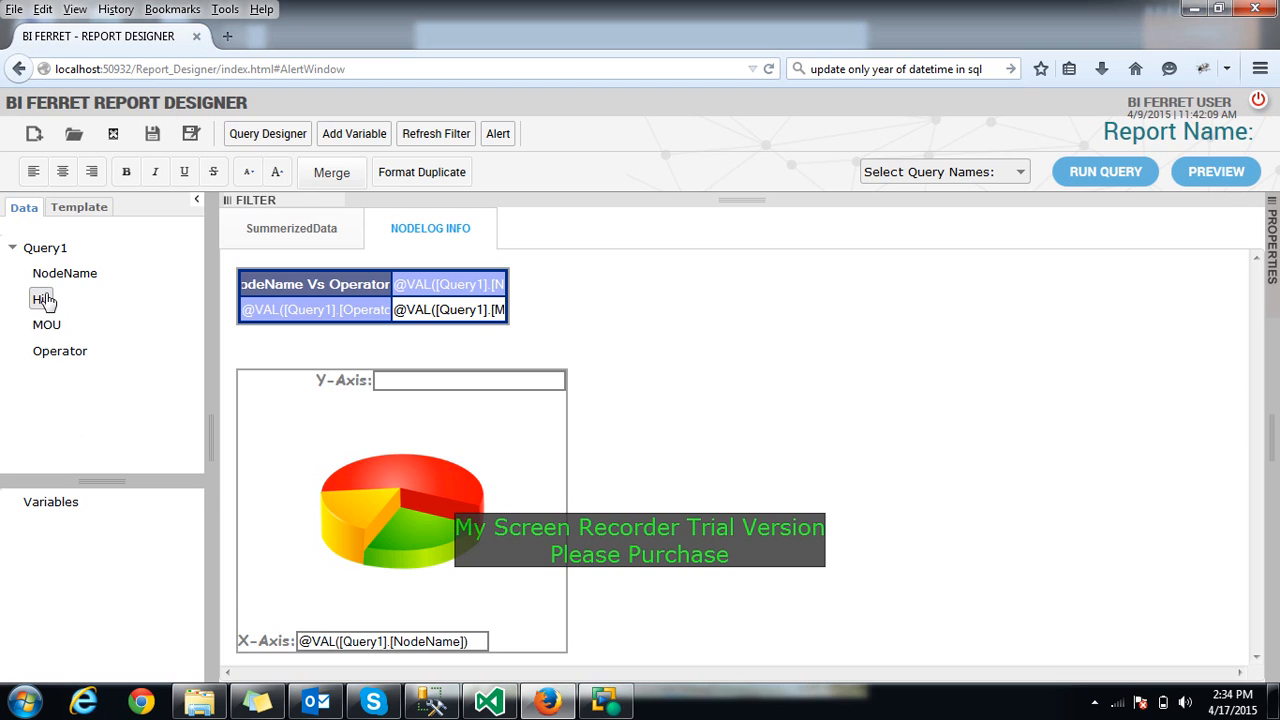
left_click_drag(44, 300, 400, 381)
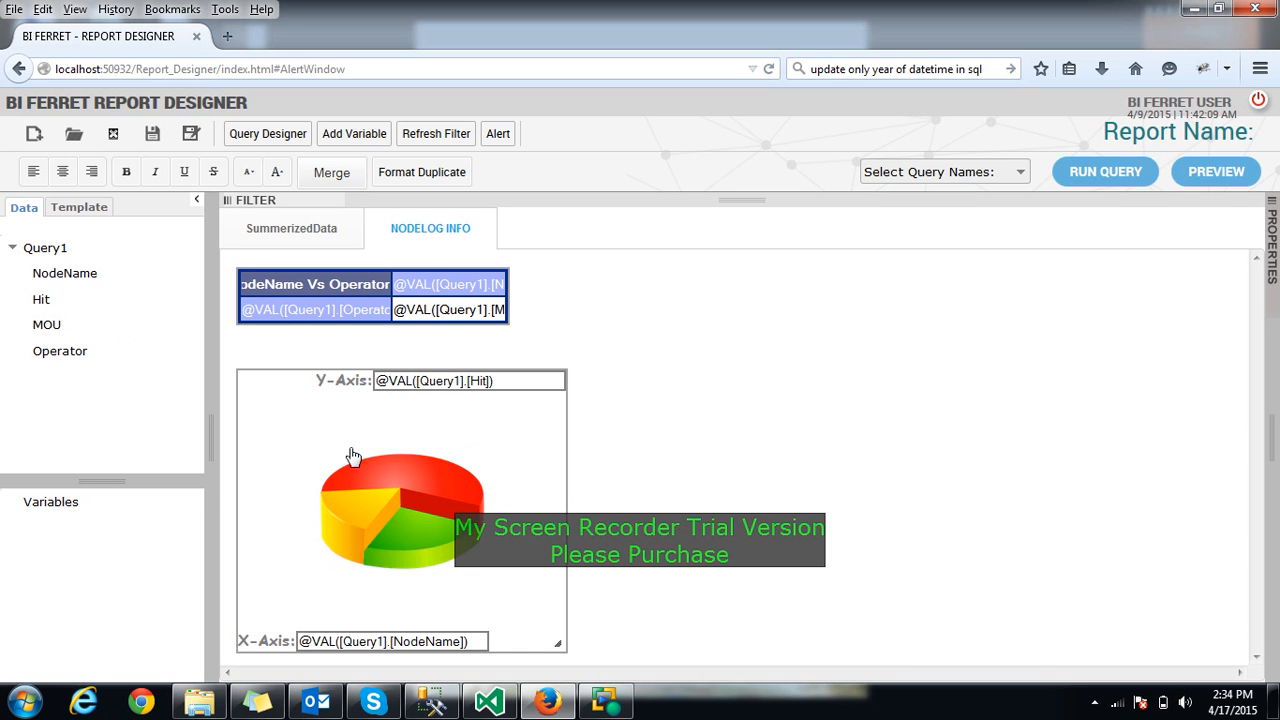
Set the pie chart's title to "NodeName vs Hit" in its properties
left_click(1277, 437)
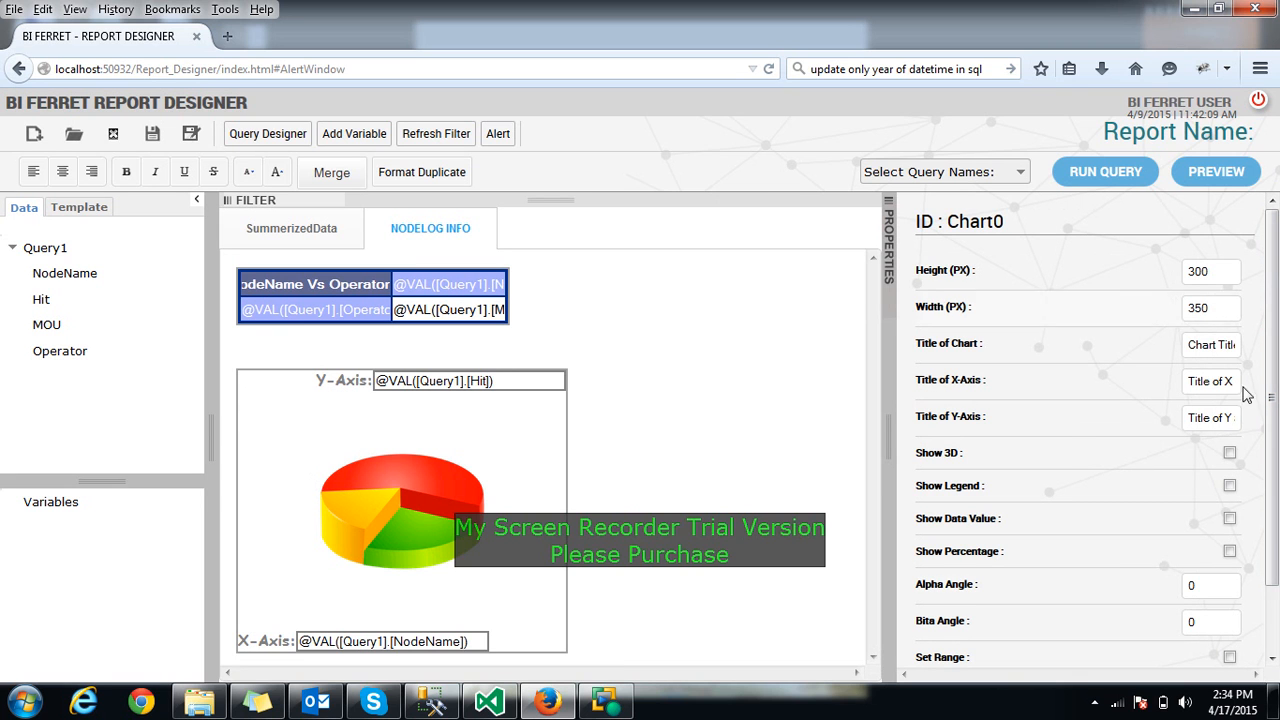
triple_click(1196, 342)
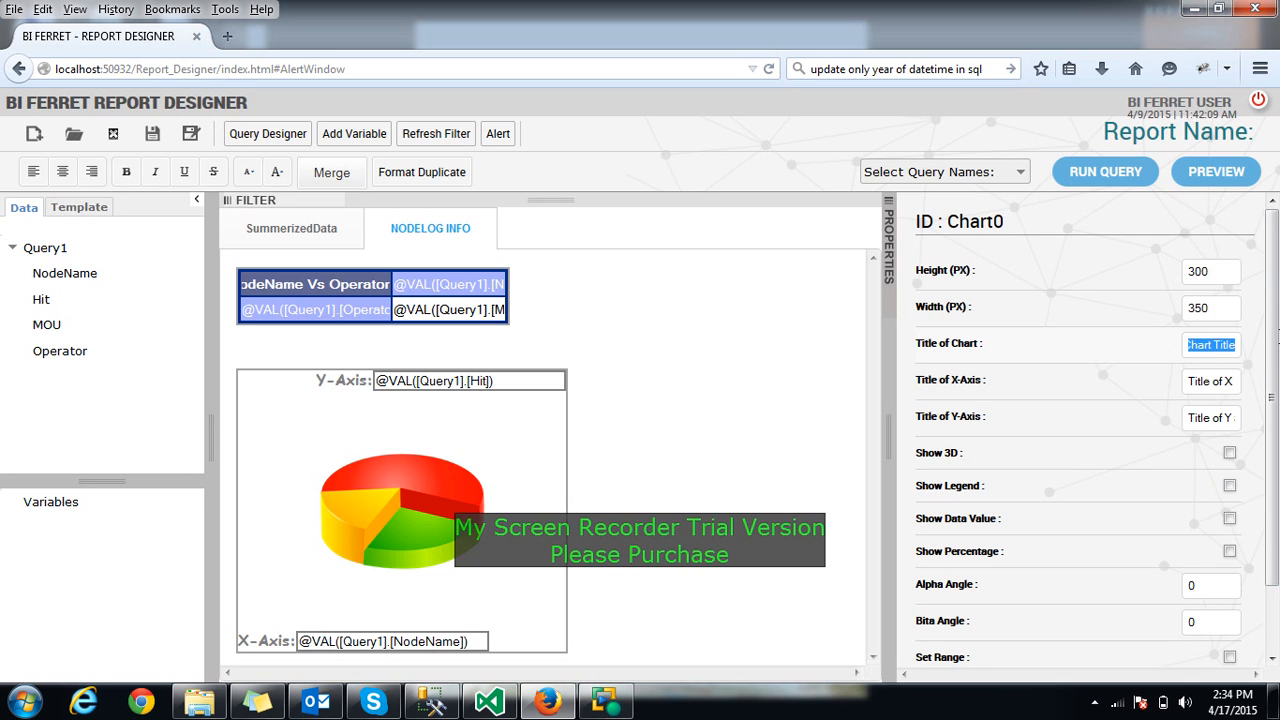
type("Node")
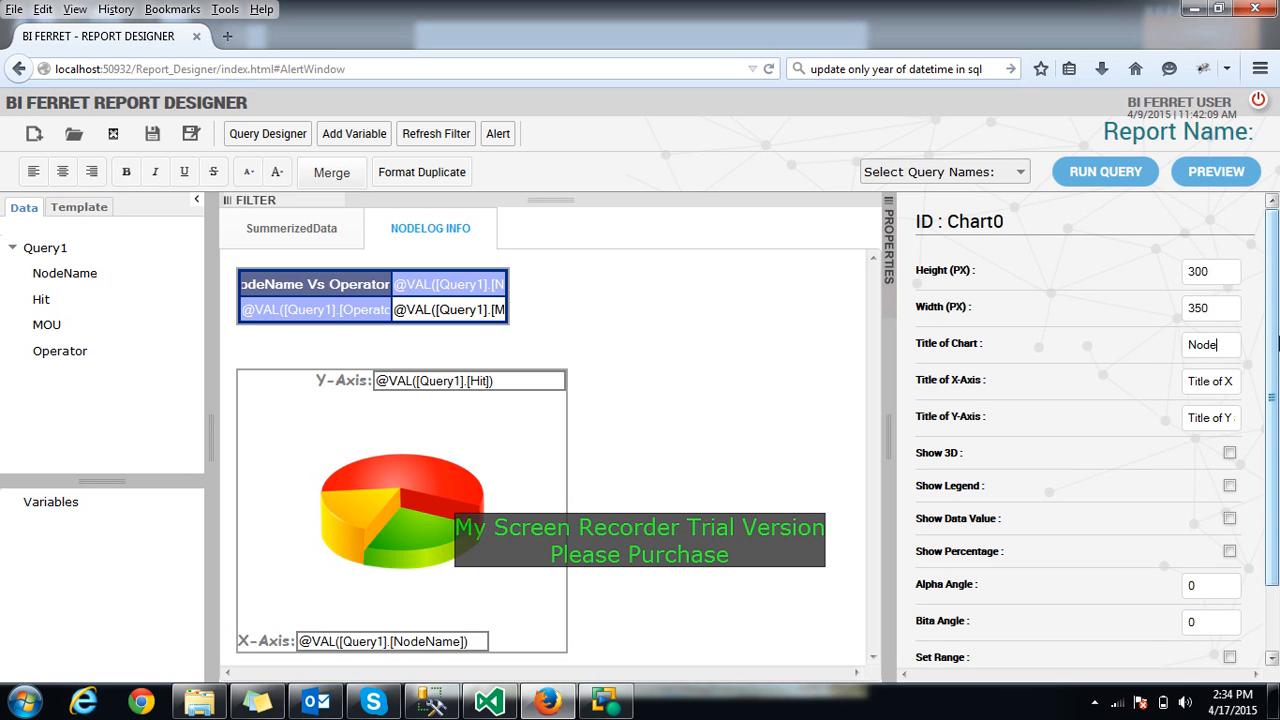
type("Name vs")
type(" Hit")
Set the pie chart's X-axis title to "NodeName" and its Y-axis title to "Hit"
left_click(1190, 381)
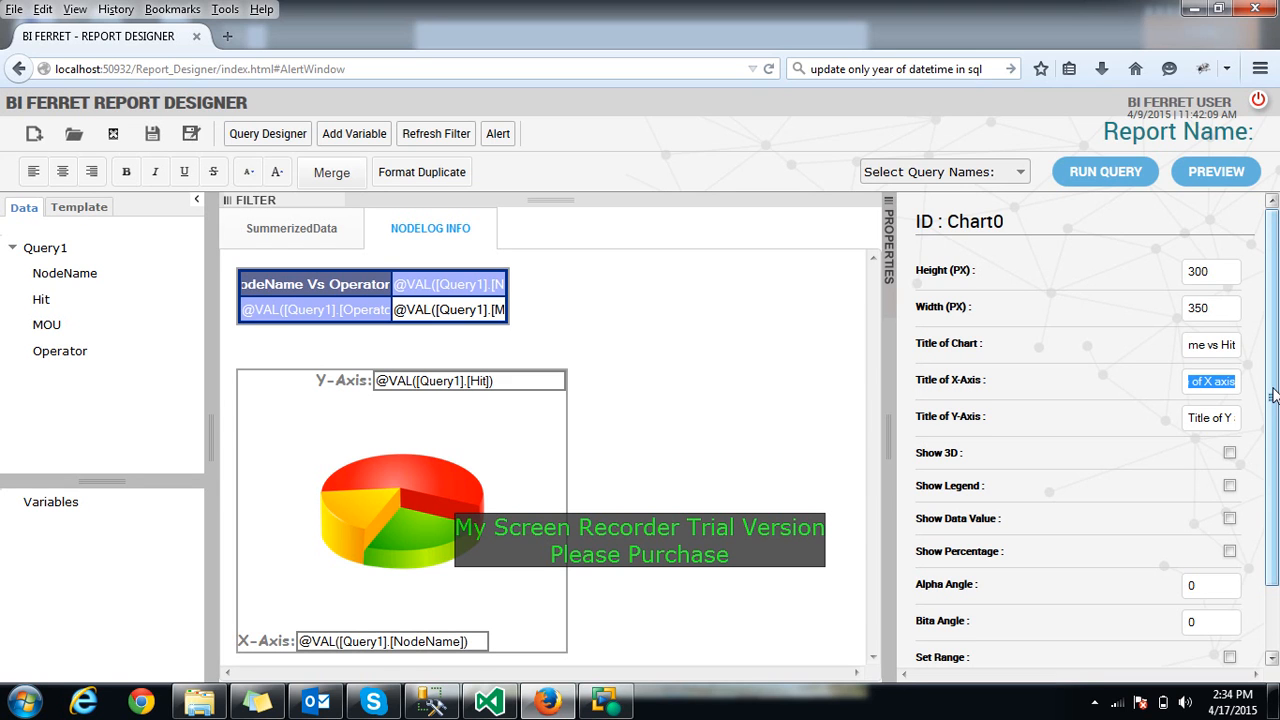
key("BackSpace")
type("NodeName")
key("Tab")
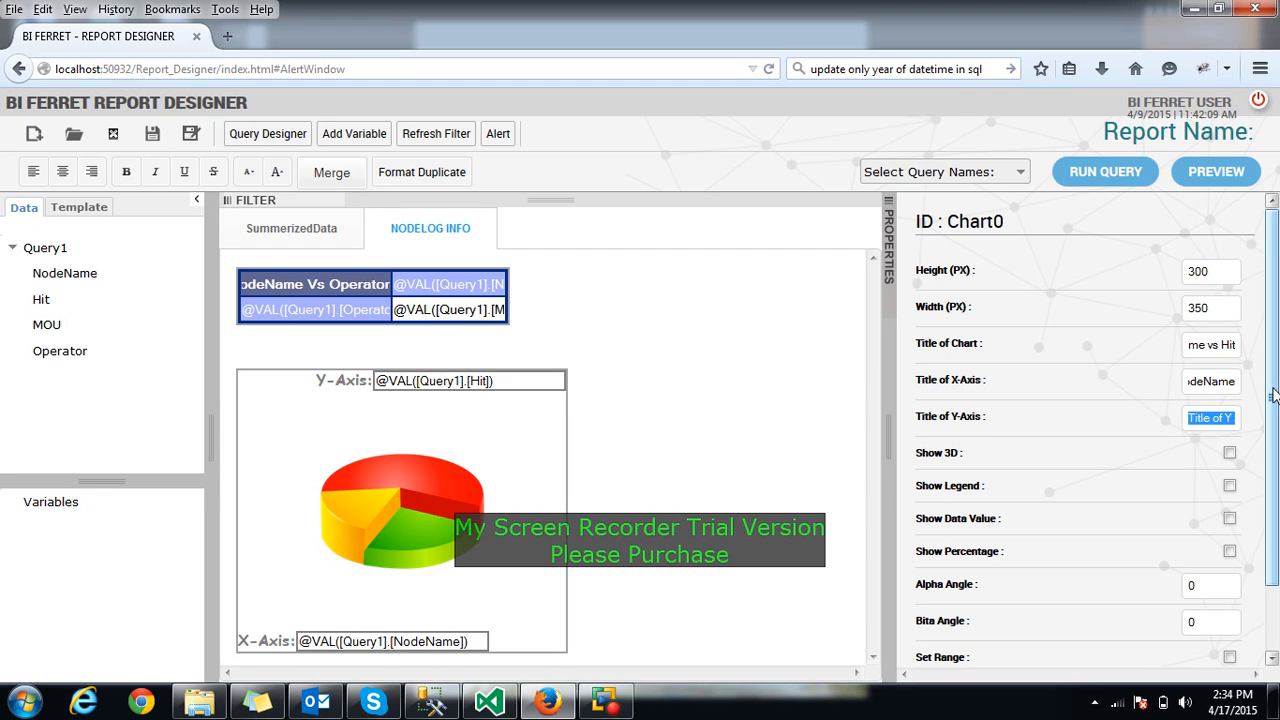
key("BackSpace")
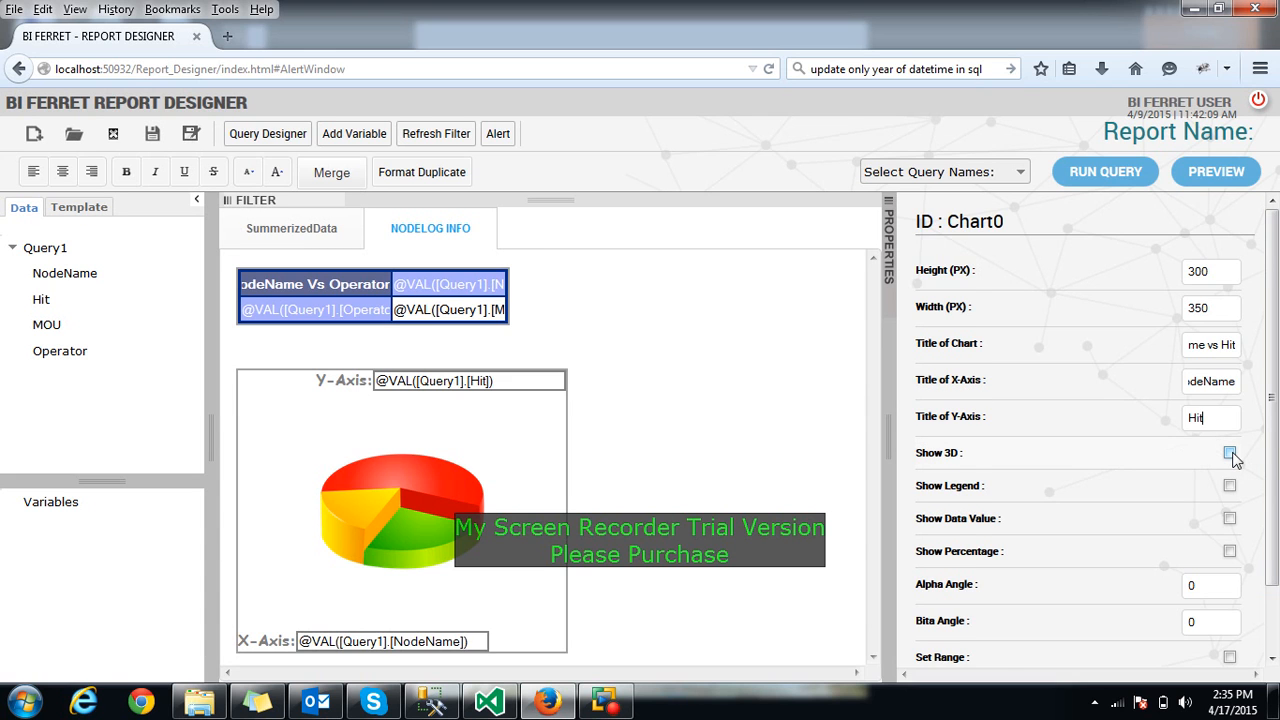
Try the pie chart's Show 3D, Show Legend, Show Data Value and Show Percentage options, and turn them all back off
scroll(1233, 457, "down", 2)
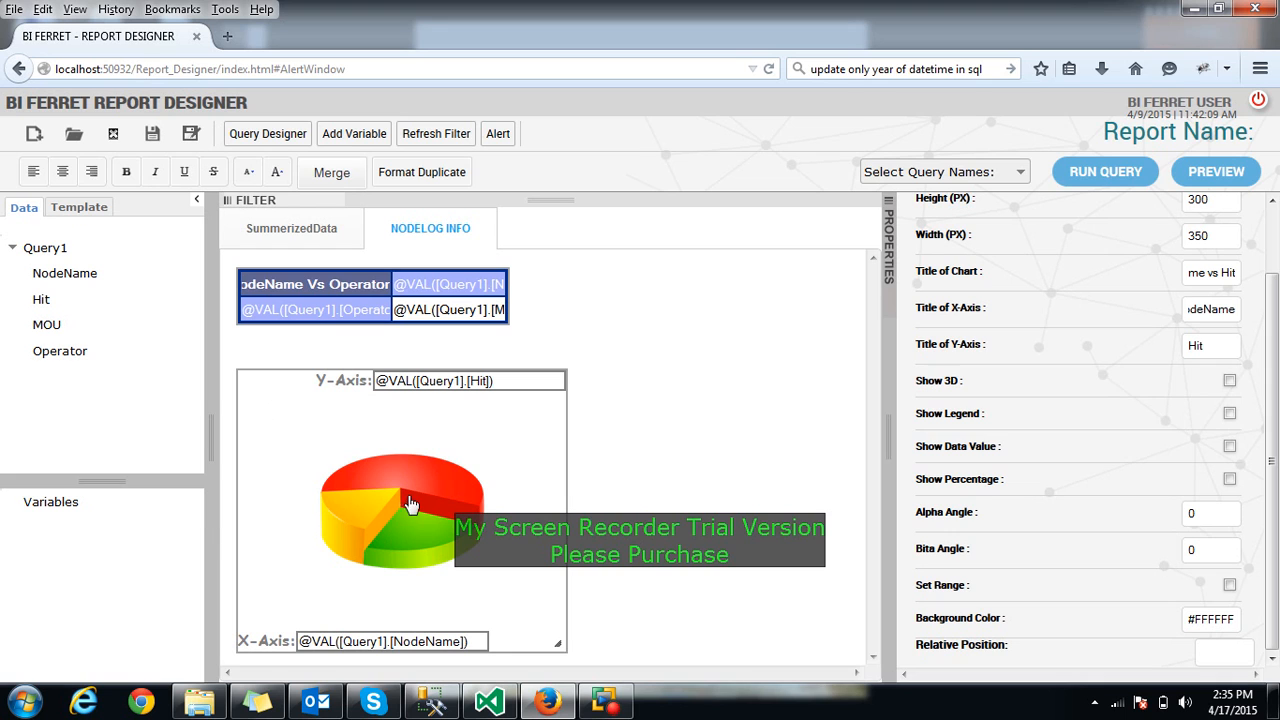
left_click(1230, 381)
left_click(1231, 382)
left_click(1230, 414)
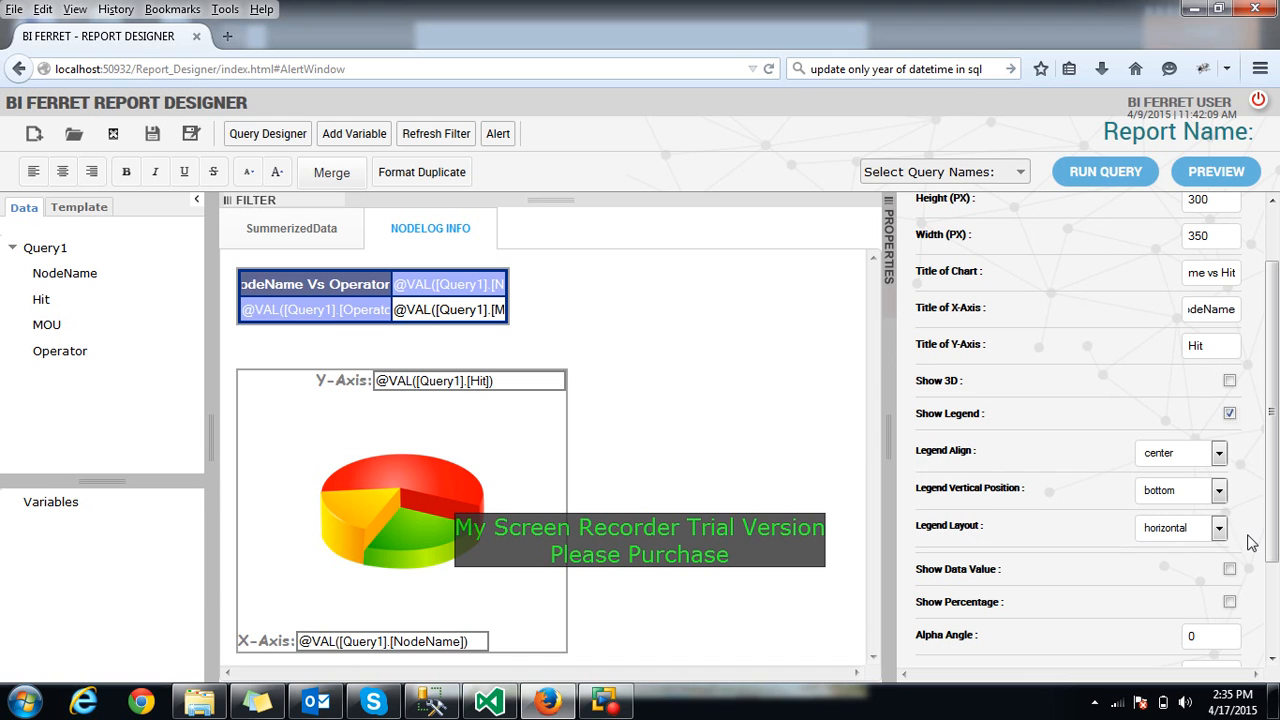
left_click(1230, 414)
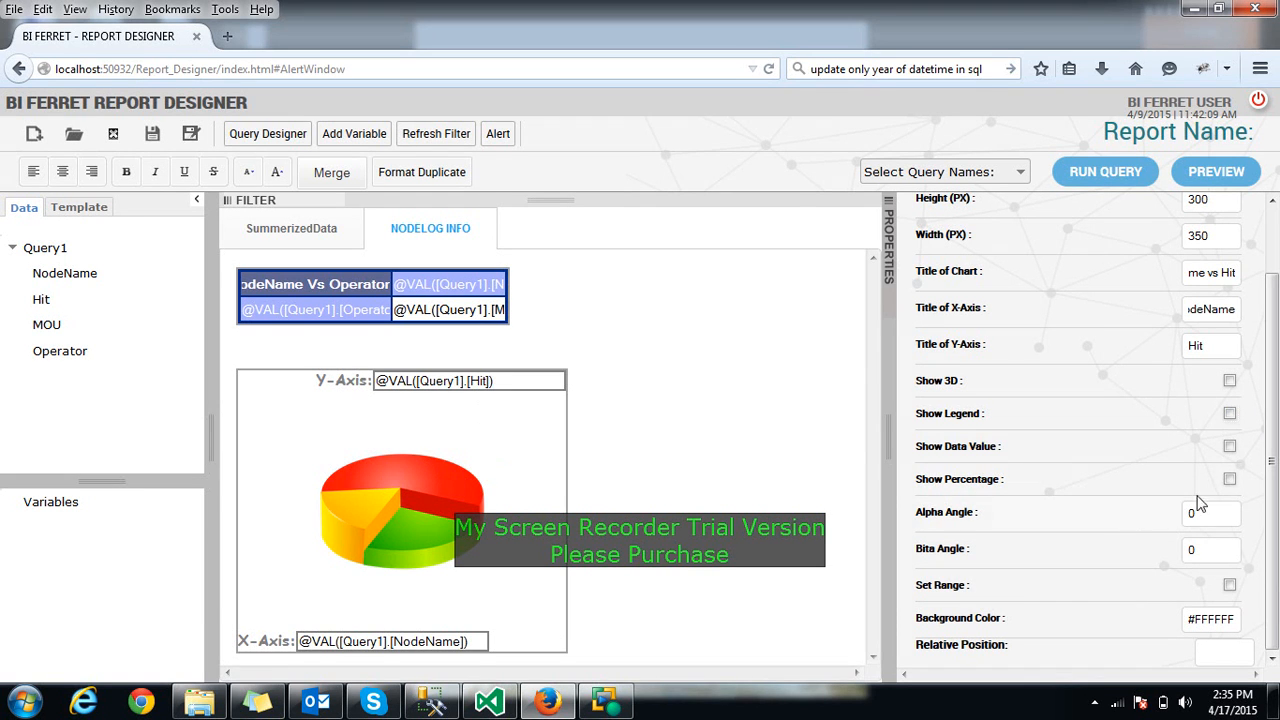
left_click(1230, 447)
left_click(1230, 480)
left_click(1230, 447)
left_click(1230, 478)
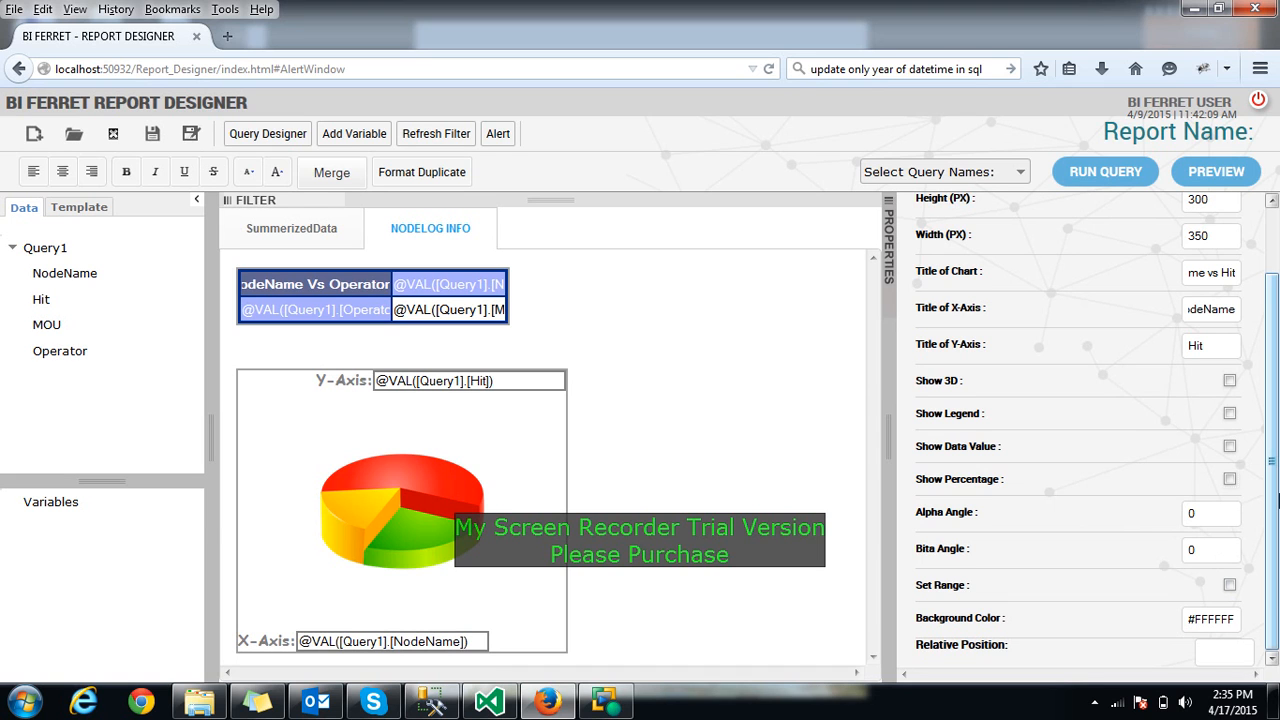
Try the pie chart's Set Range option to view its minimum and maximum range fields, and turn it back off
left_click(1230, 586)
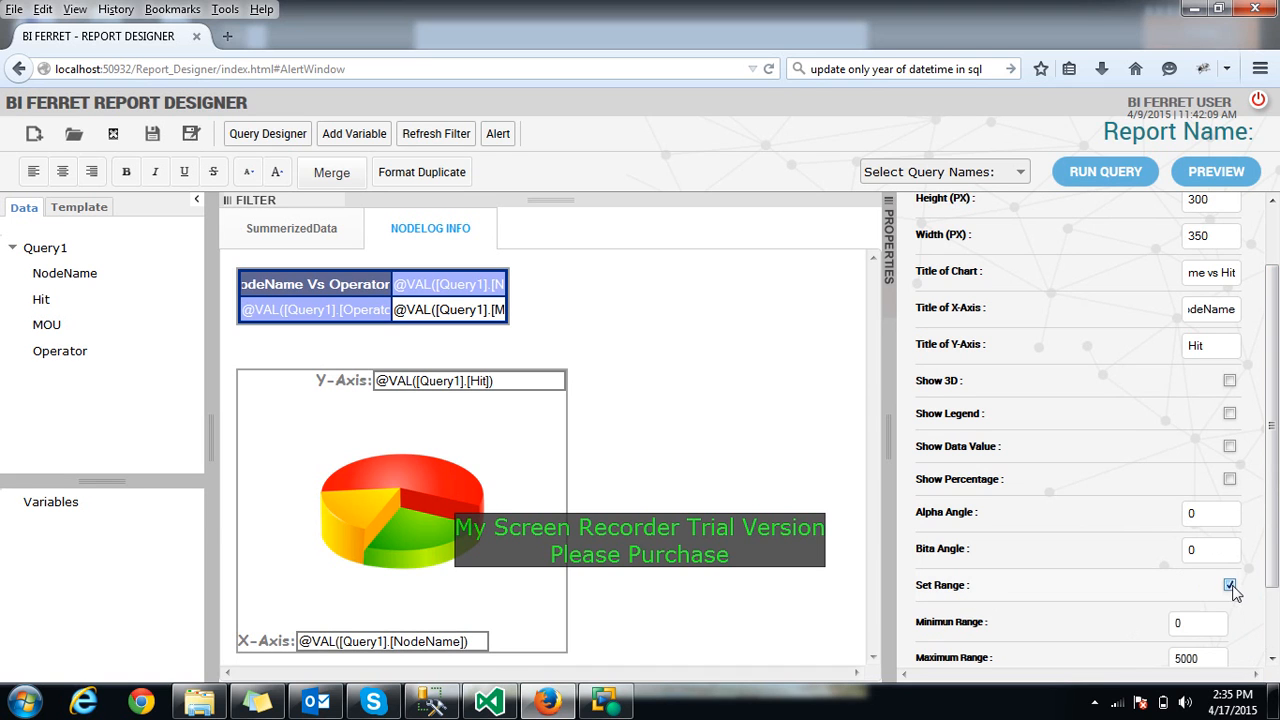
scroll(1231, 565, "down", 1)
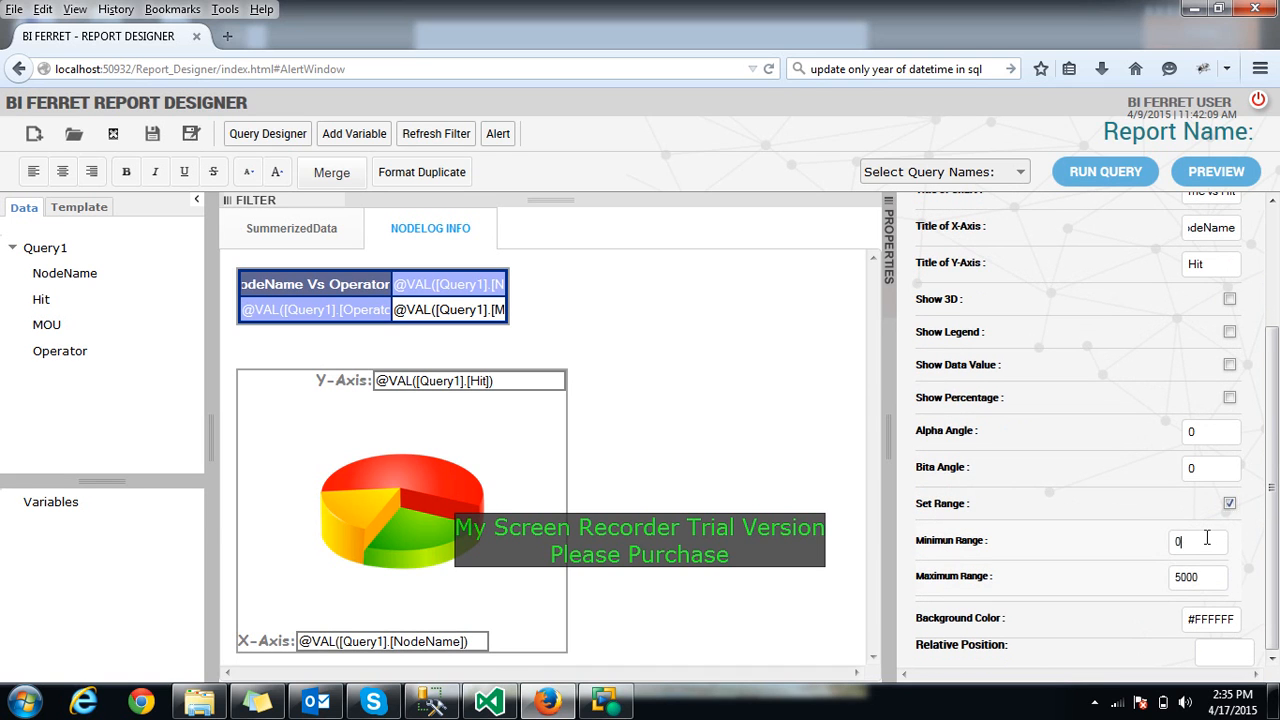
left_click_drag(1210, 580, 1183, 565)
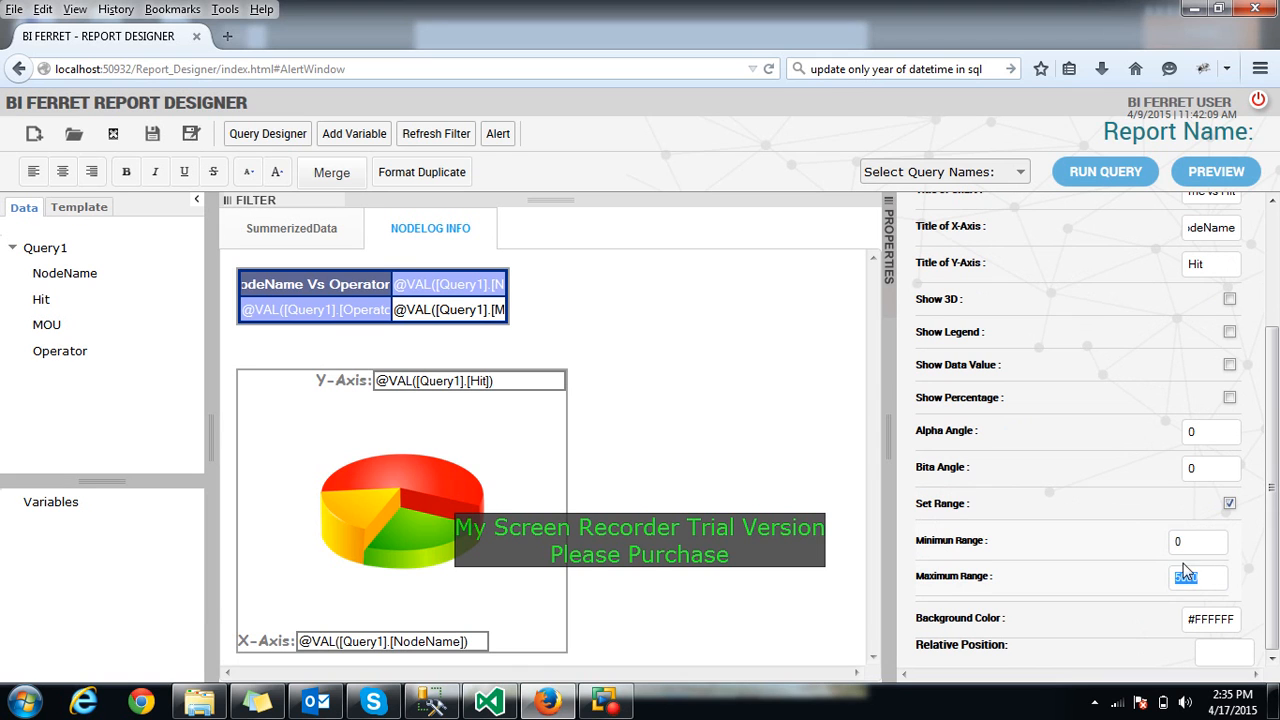
left_click(1230, 504)
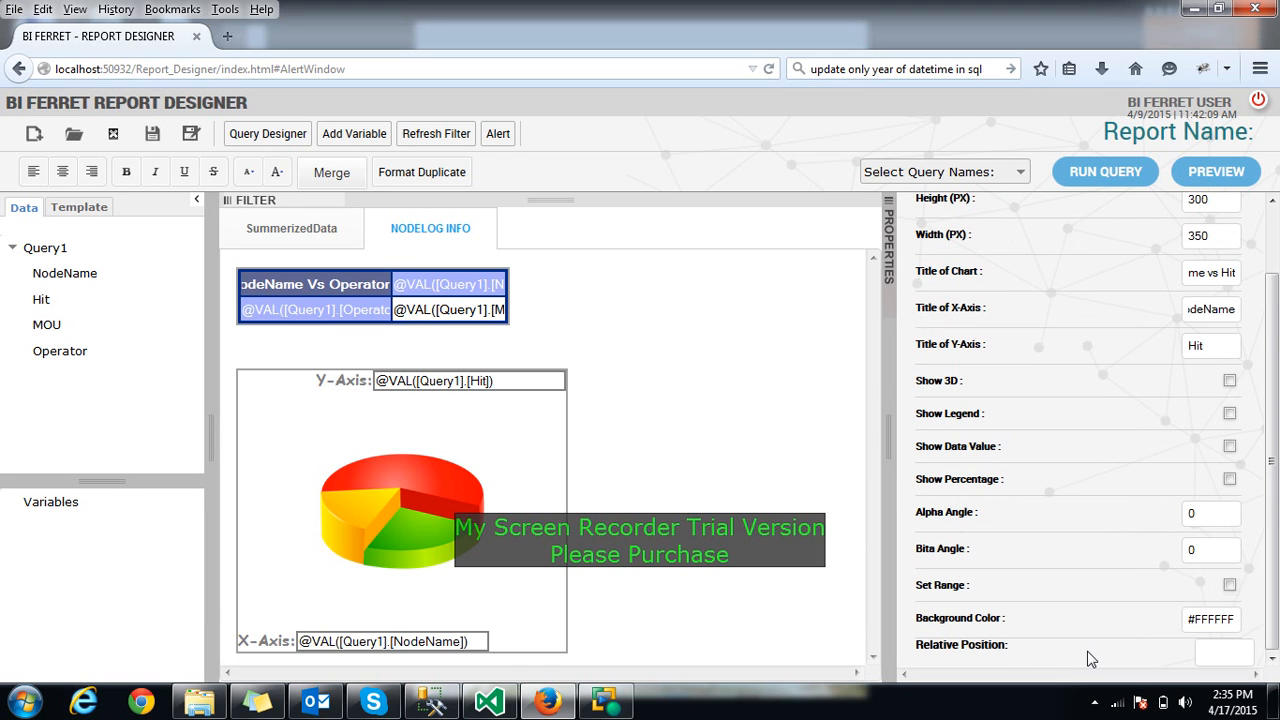
Set the pie chart's background color to pale yellow #FFF9C7
left_click(1212, 621)
left_click(1056, 577)
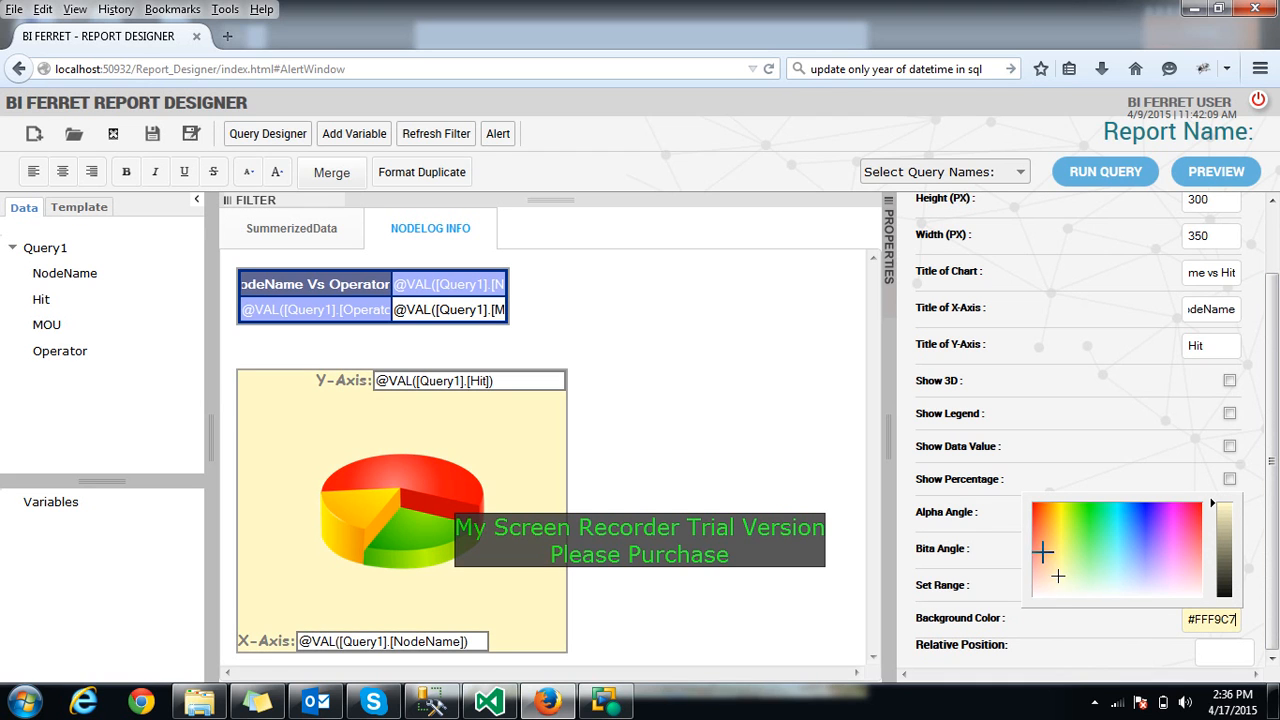
Set the pie chart's background color to the lighter cream shade #FFFAEB
left_click(1043, 556)
left_click(1051, 586)
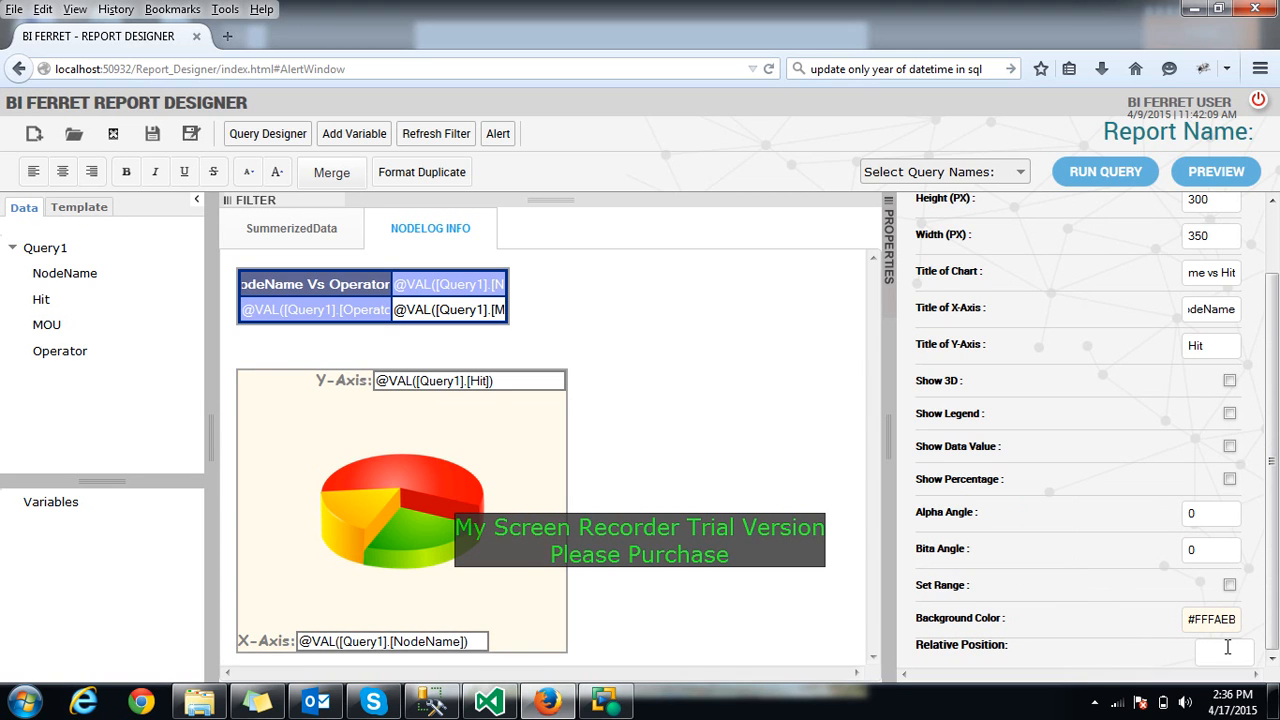
scroll(1240, 455, "up", 2)
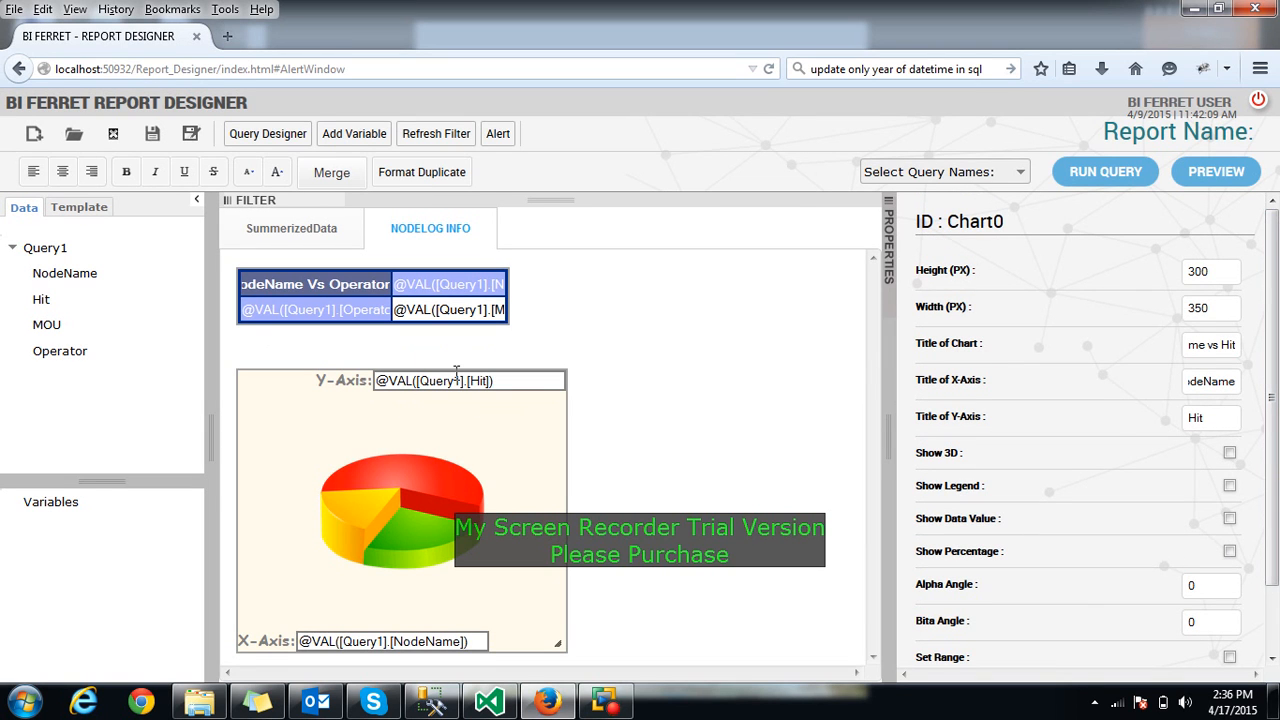
Set the pie chart's Y-axis field label to "Hit", its data format to 0.0 and its aggregation type to Sum
left_click(540, 384)
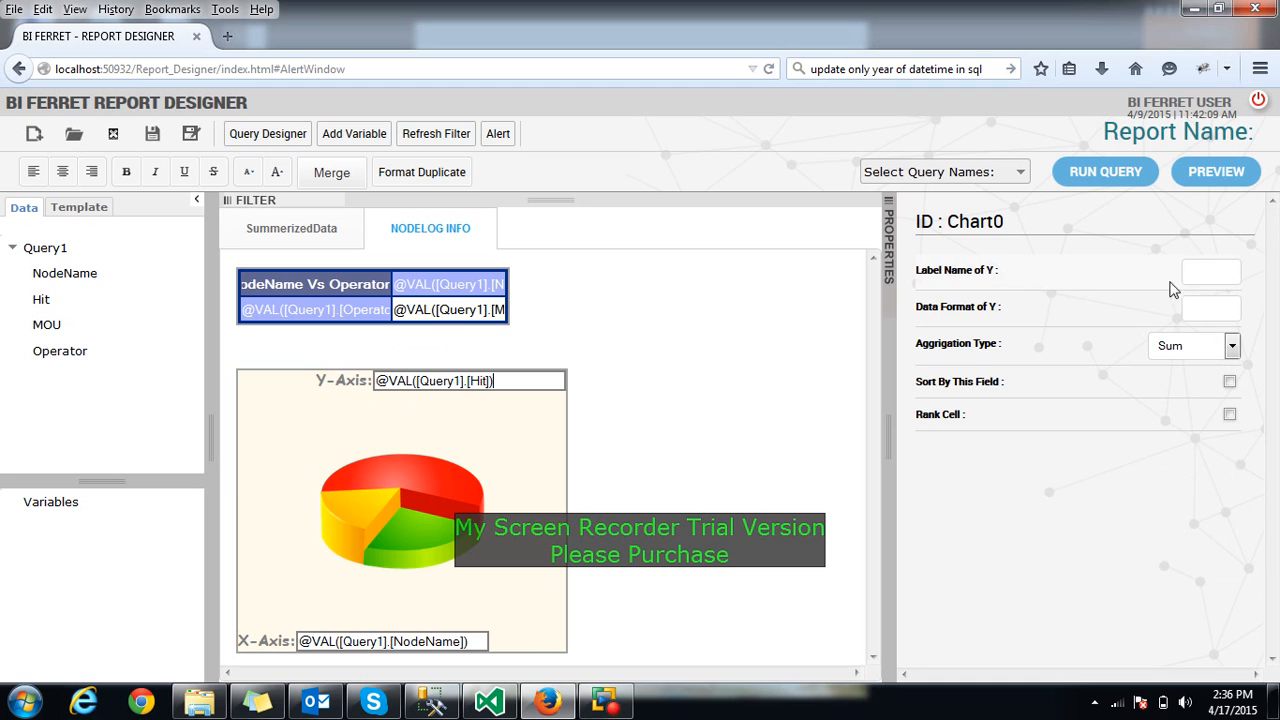
left_click(1188, 271)
type("Hit")
type("0.0")
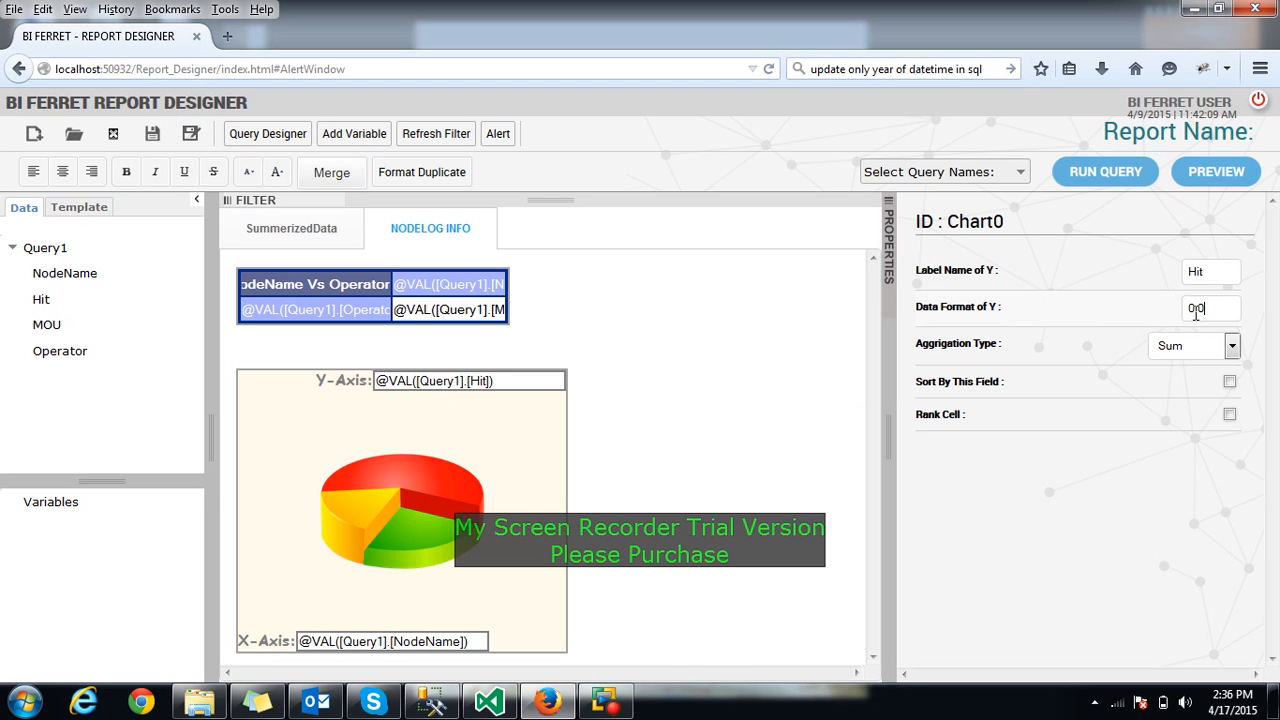
left_click(1233, 346)
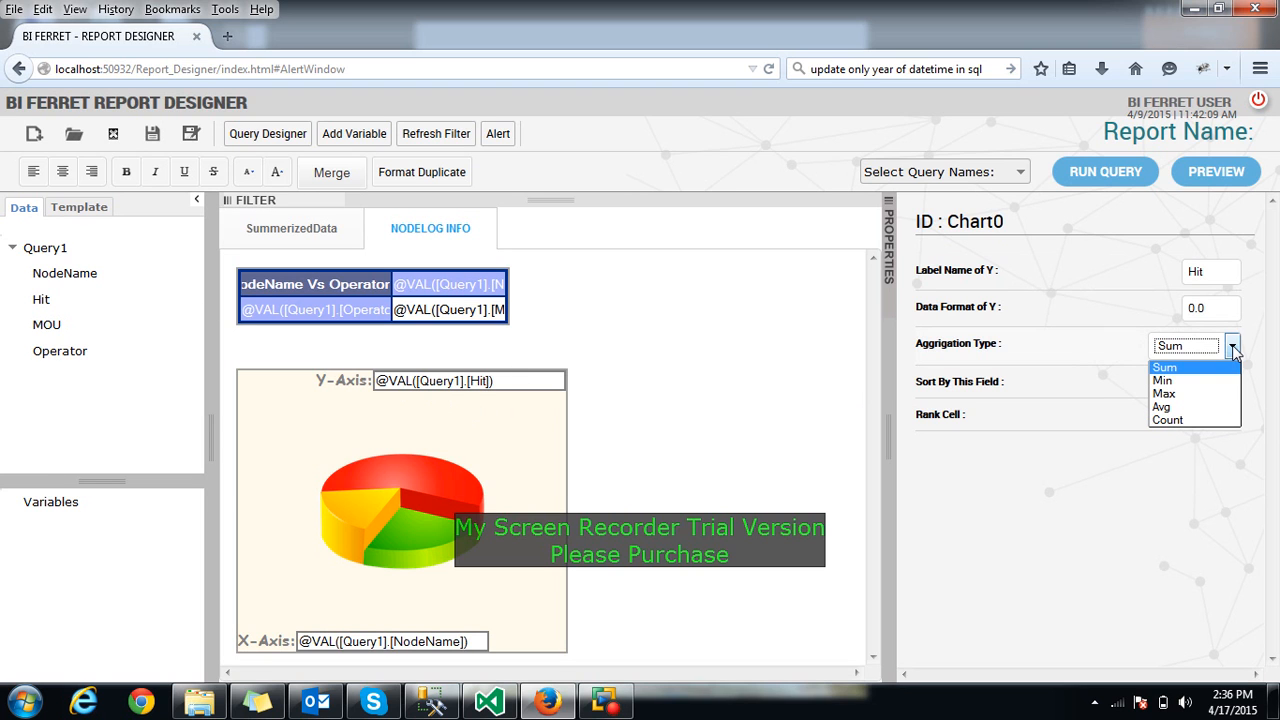
left_click(1177, 371)
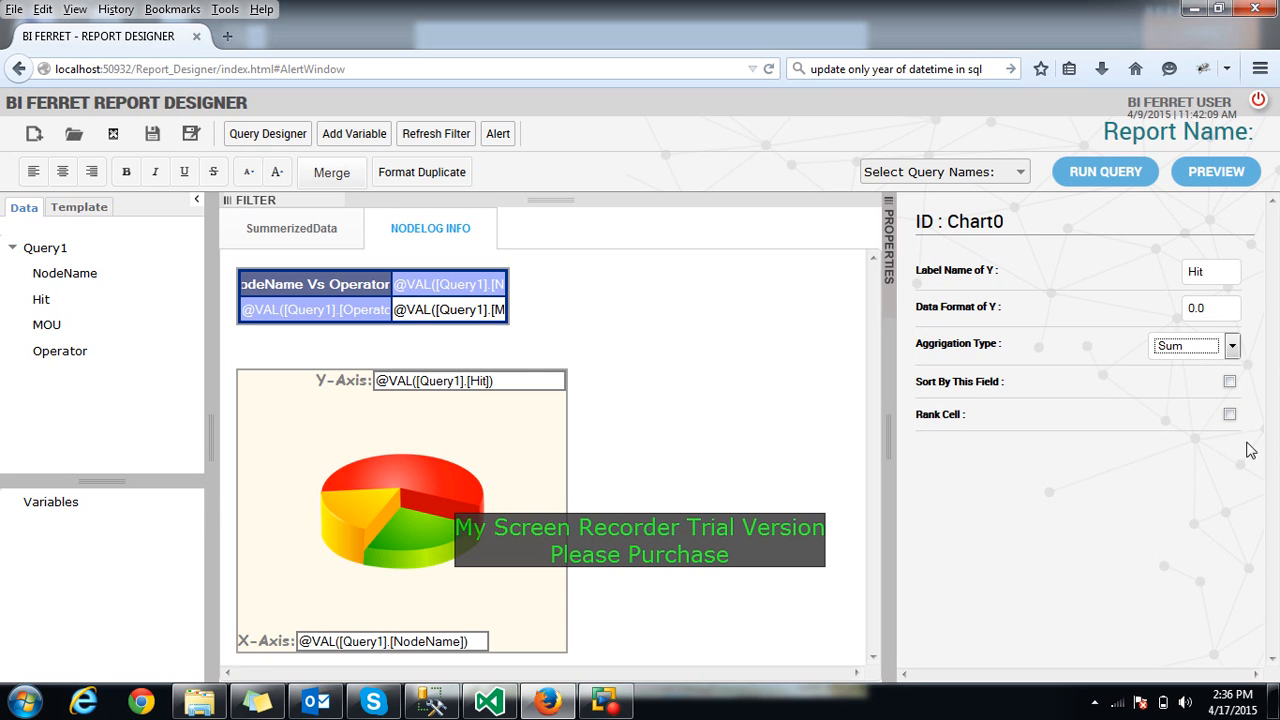
Try the Y-axis field's Rank Cell option to view its ranking settings, turn it back off and collapse the properties
left_click(1228, 414)
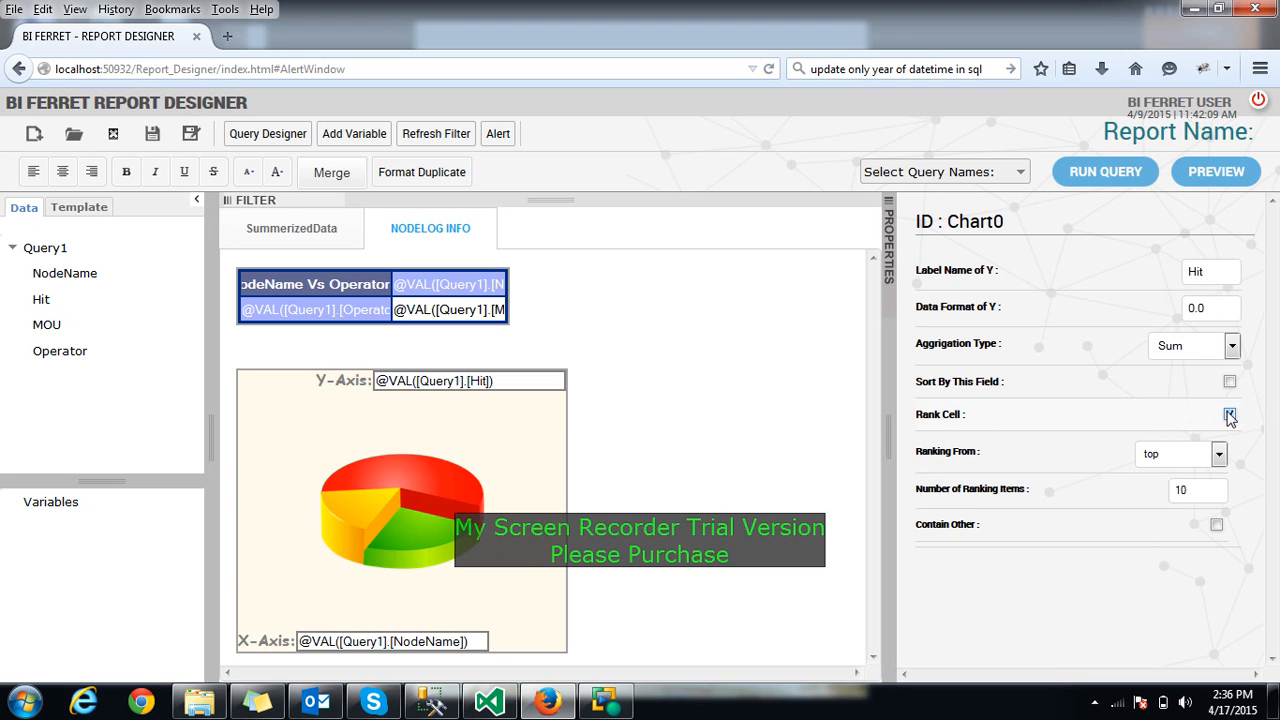
left_click(1229, 414)
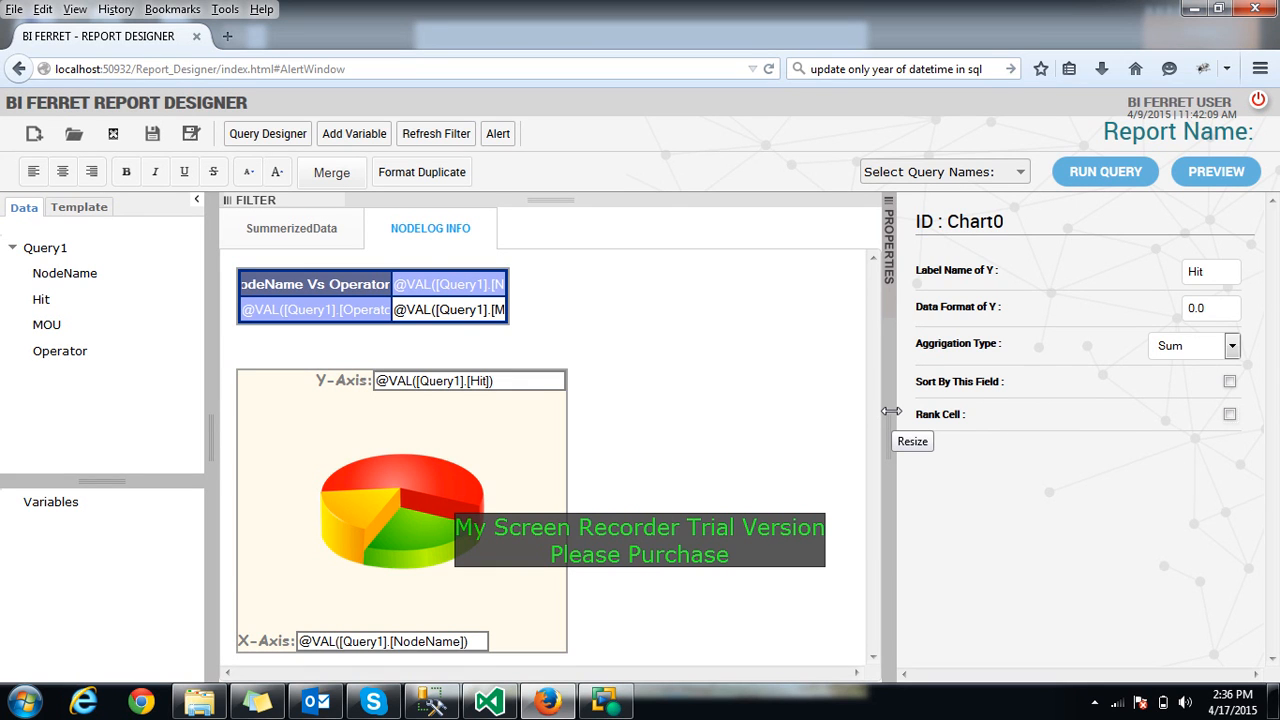
left_click(889, 438)
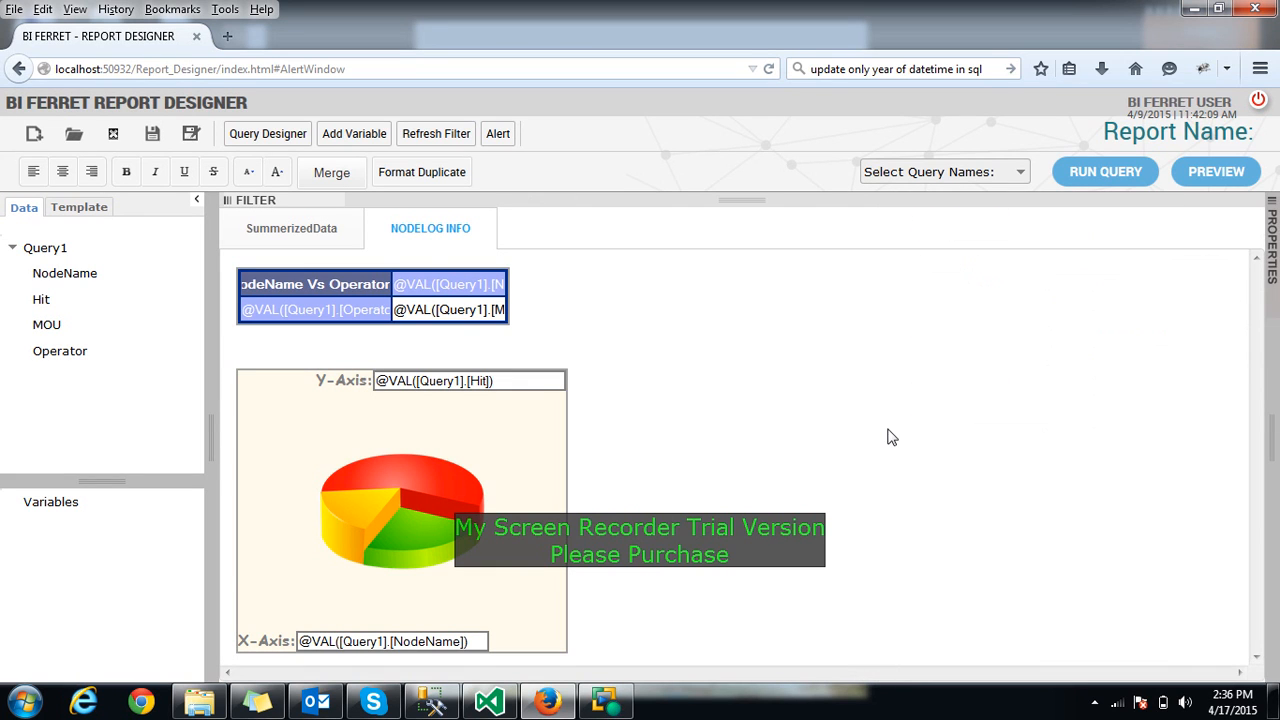
Start a new variable for the report from the SummerizedData page and name it "Mou_Hit"
left_click(305, 229)
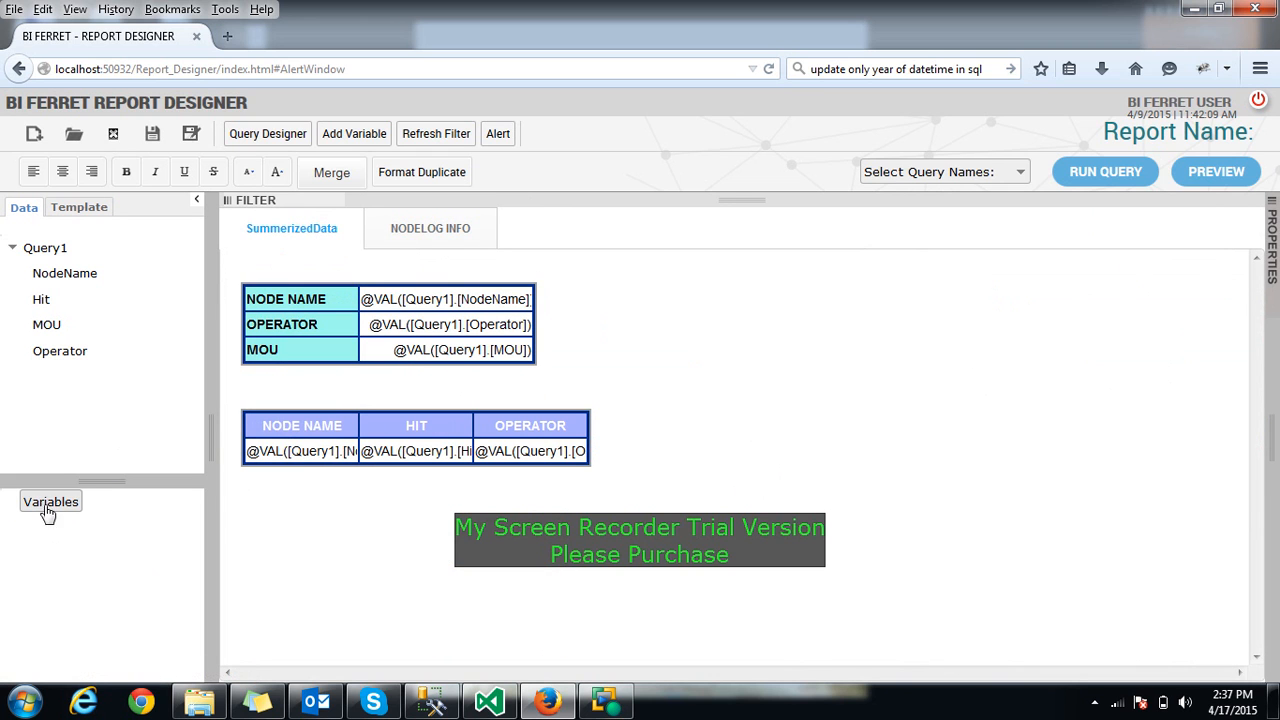
left_click(350, 136)
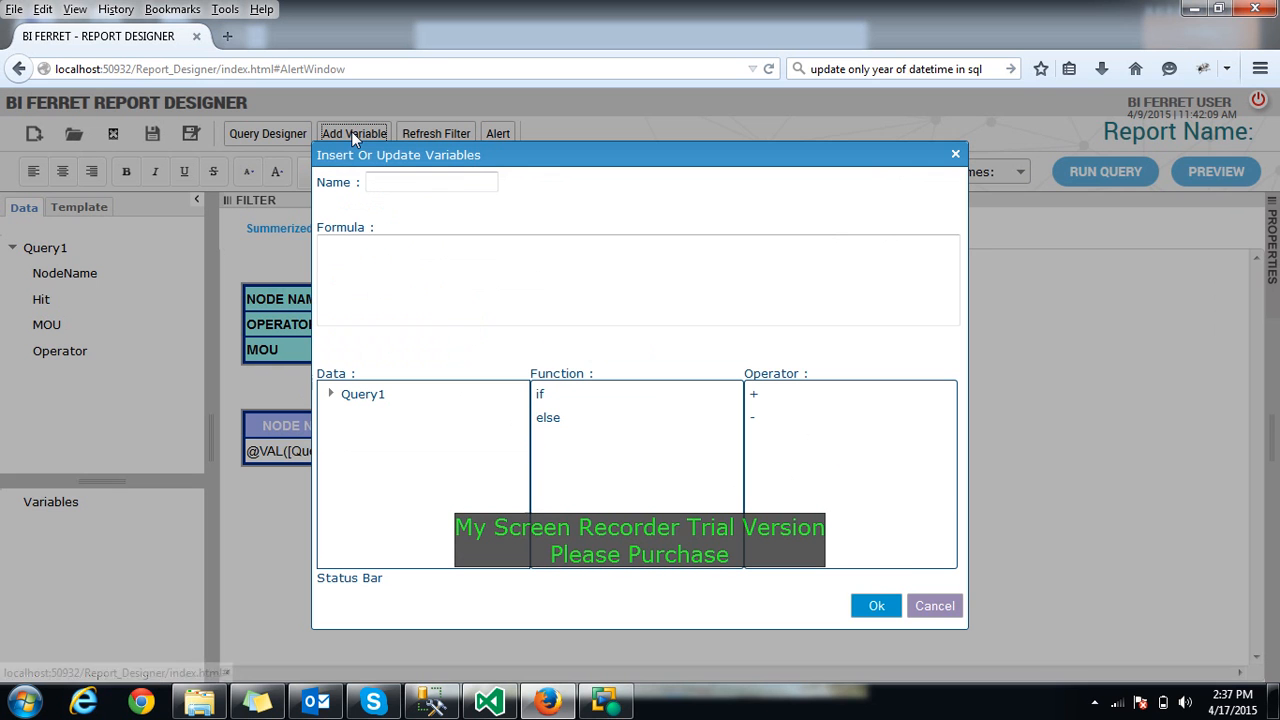
left_click(952, 150)
right_click(36, 505)
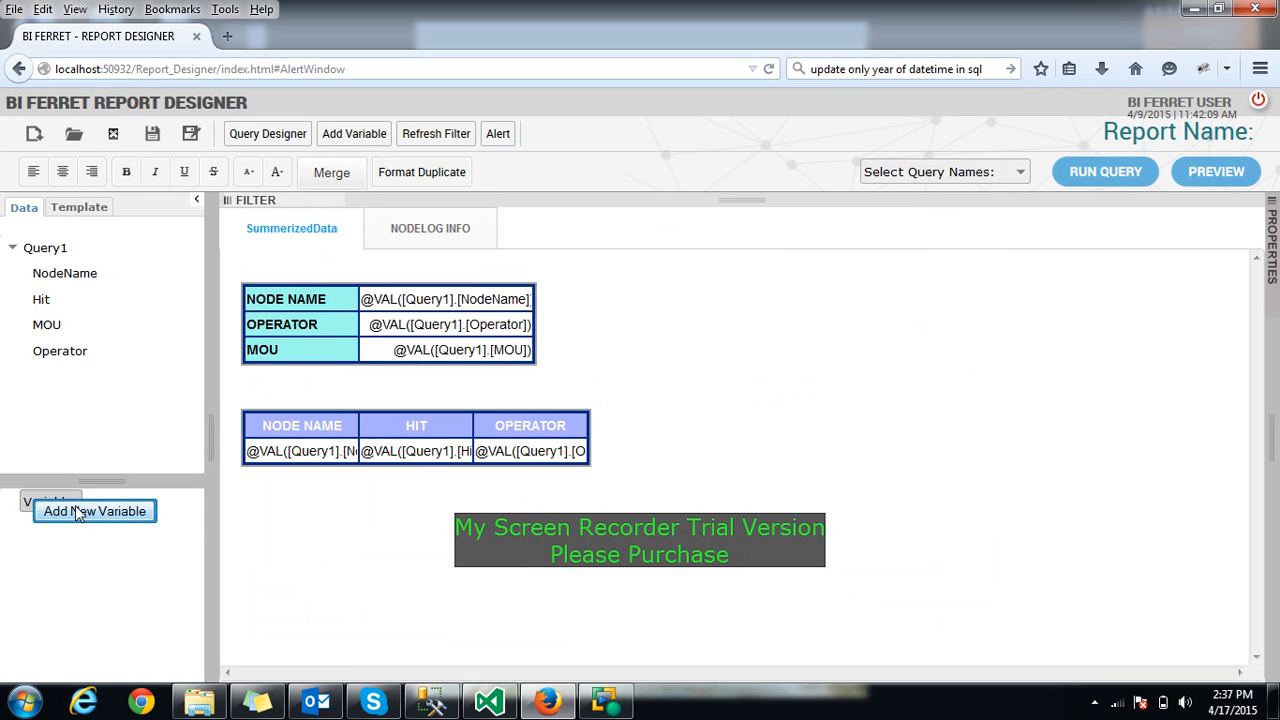
left_click(79, 513)
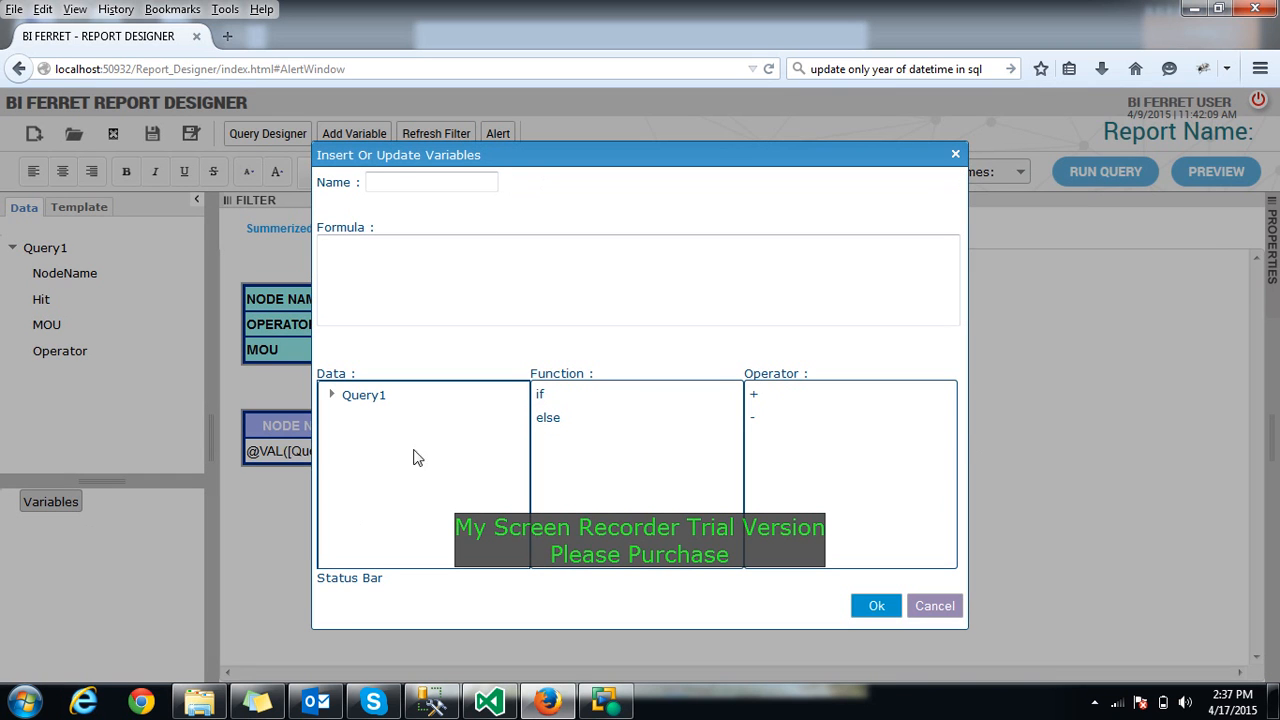
left_click(411, 183)
type("MU")
key("BackSpace")
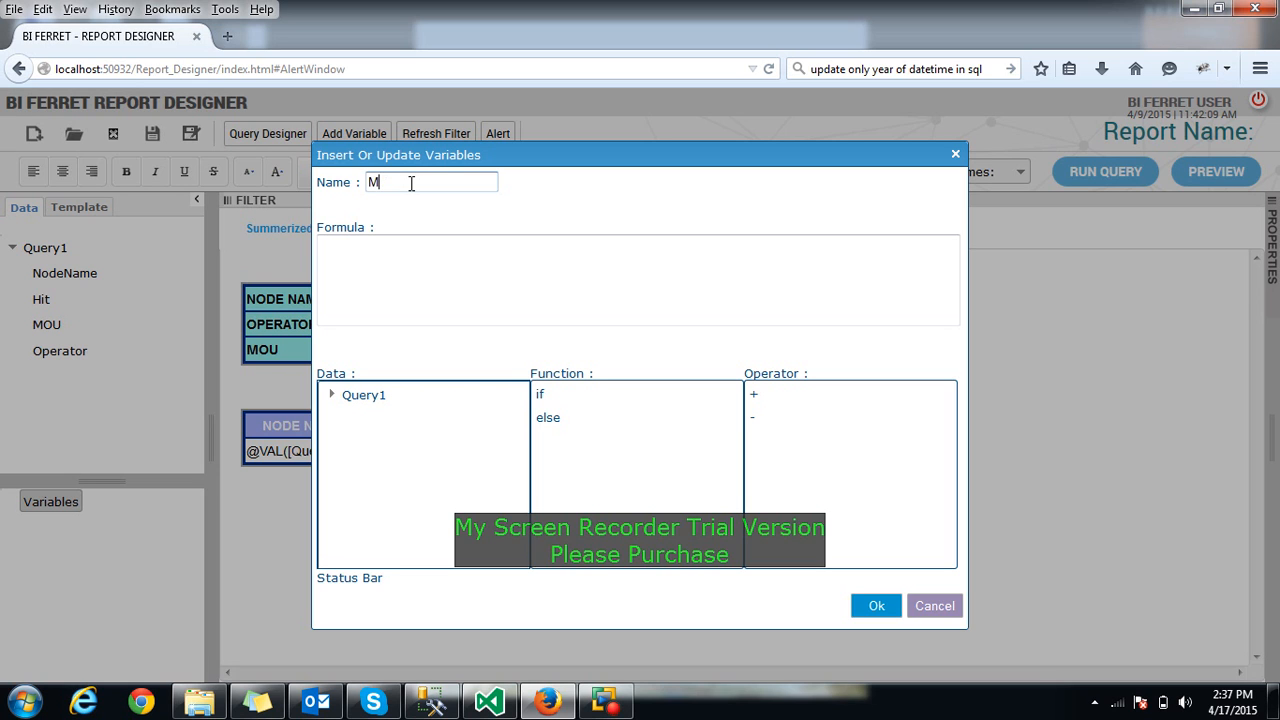
type("ou_Hit")
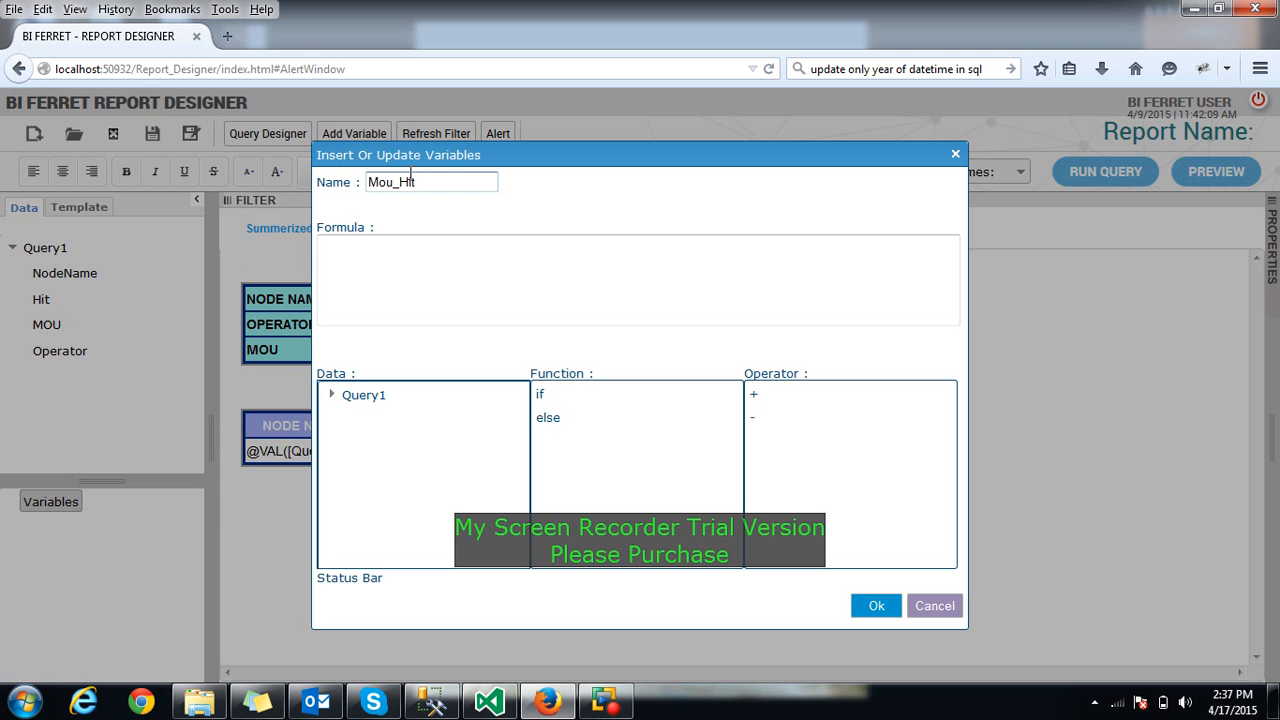
Build the Mou_Hit formula as Query1's MOU field plus its Hit field, and confirm the new variable
left_click(331, 396)
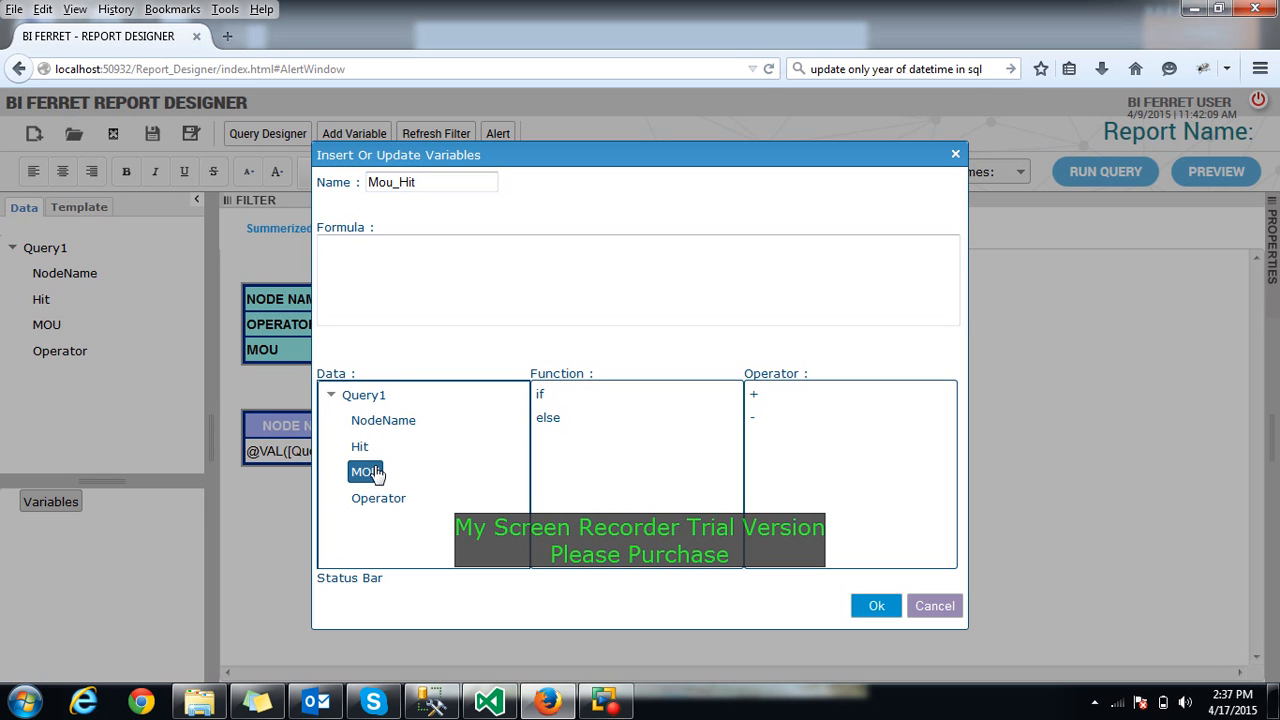
double_click(371, 472)
double_click(794, 392)
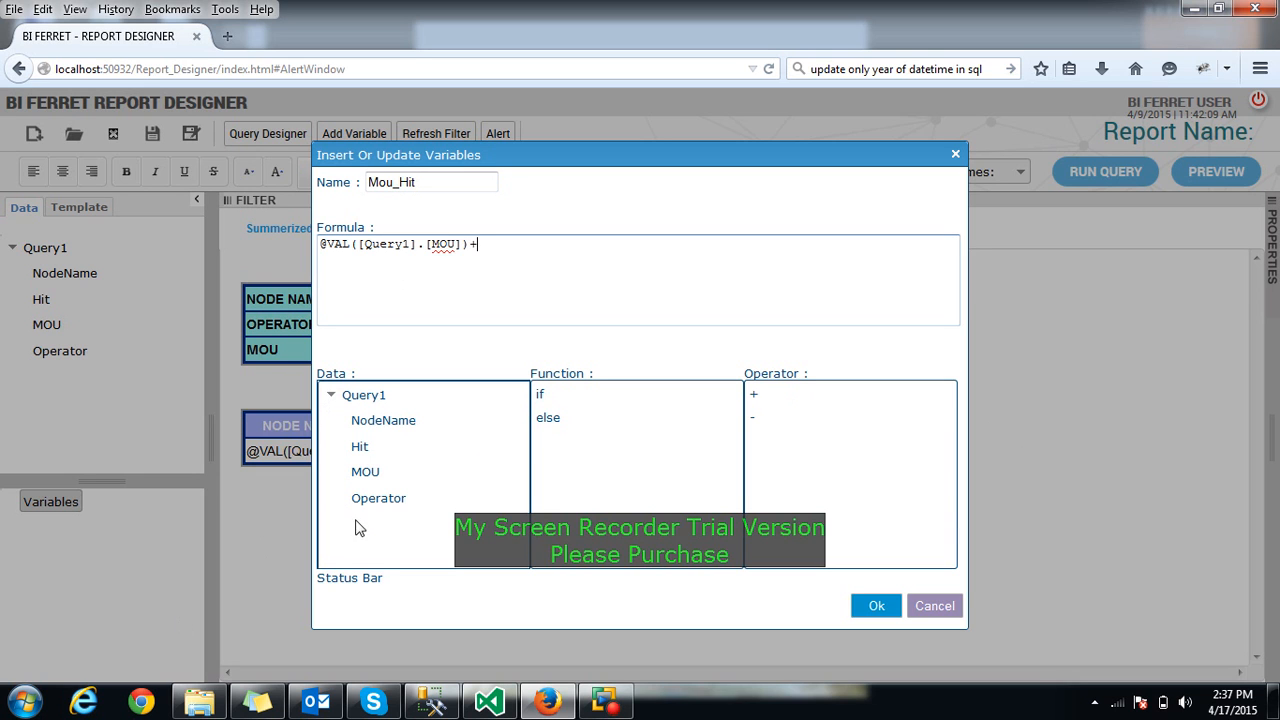
left_click(366, 474)
double_click(360, 446)
left_click(877, 604)
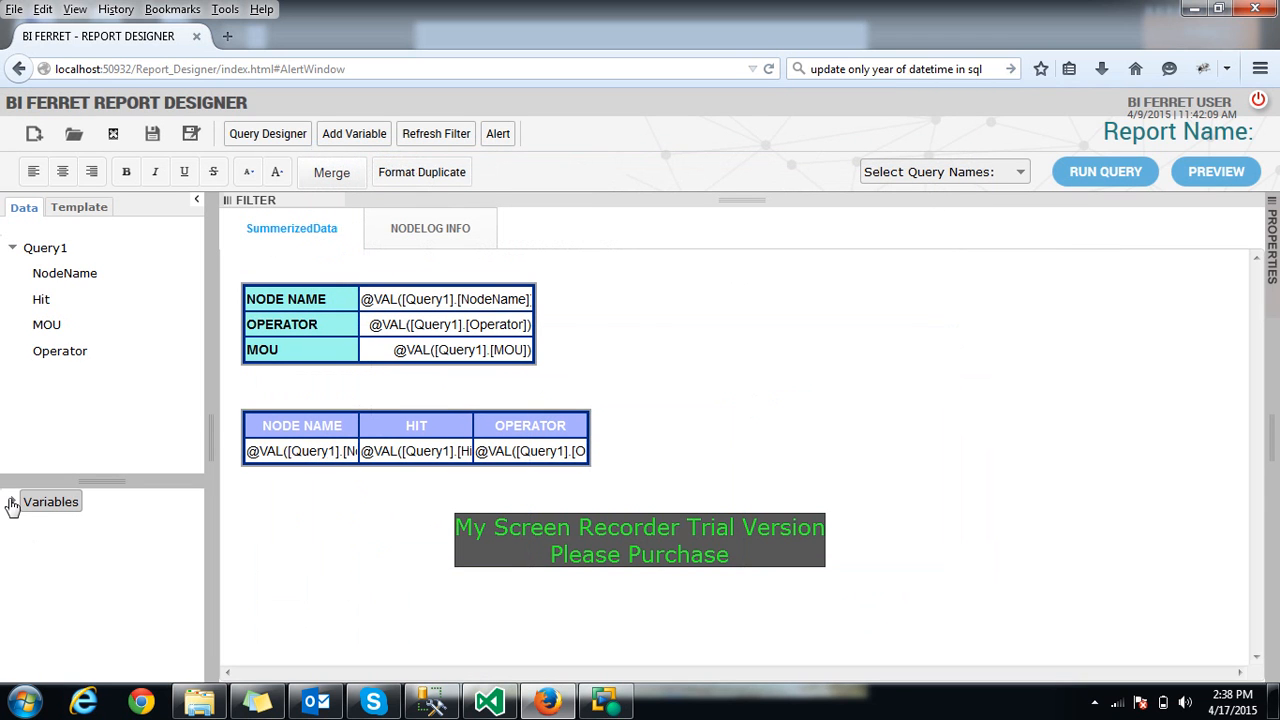
Replace the MOU value in the upper table with the Mou_Hit variable and rename that row's label to "HIT_MOU"
left_click(12, 502)
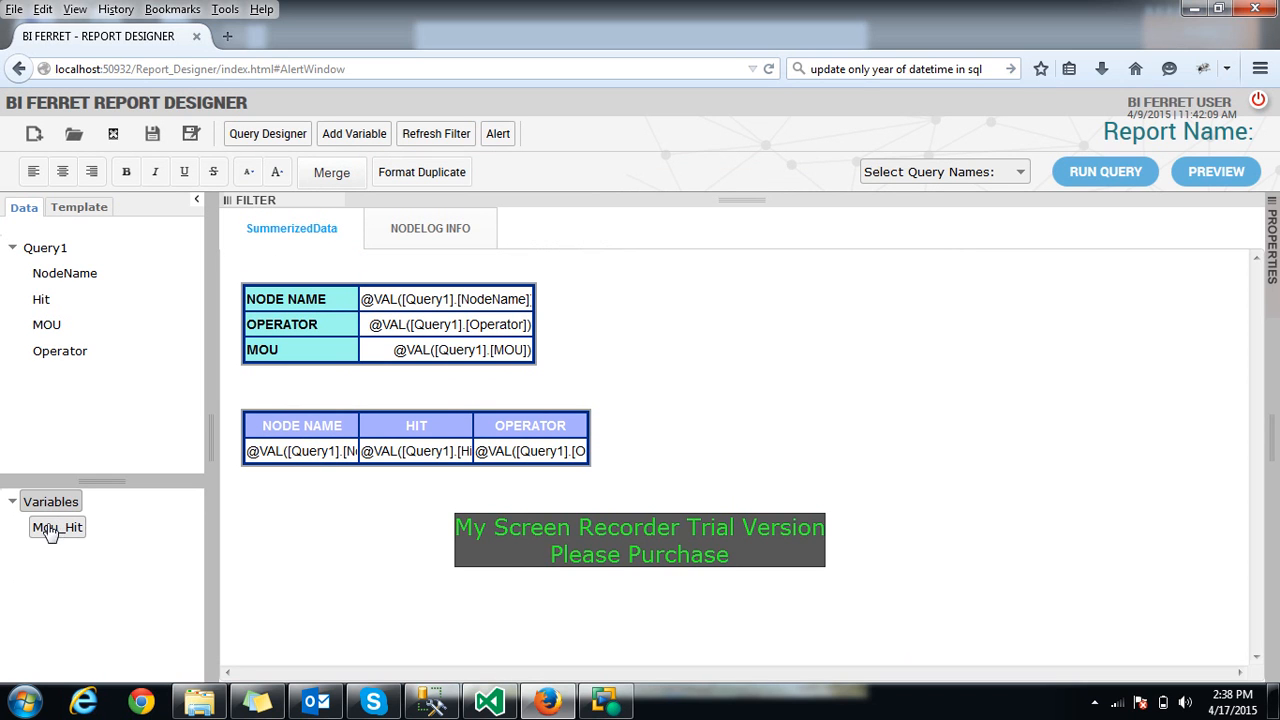
left_click_drag(50, 534, 445, 357)
left_click(283, 354)
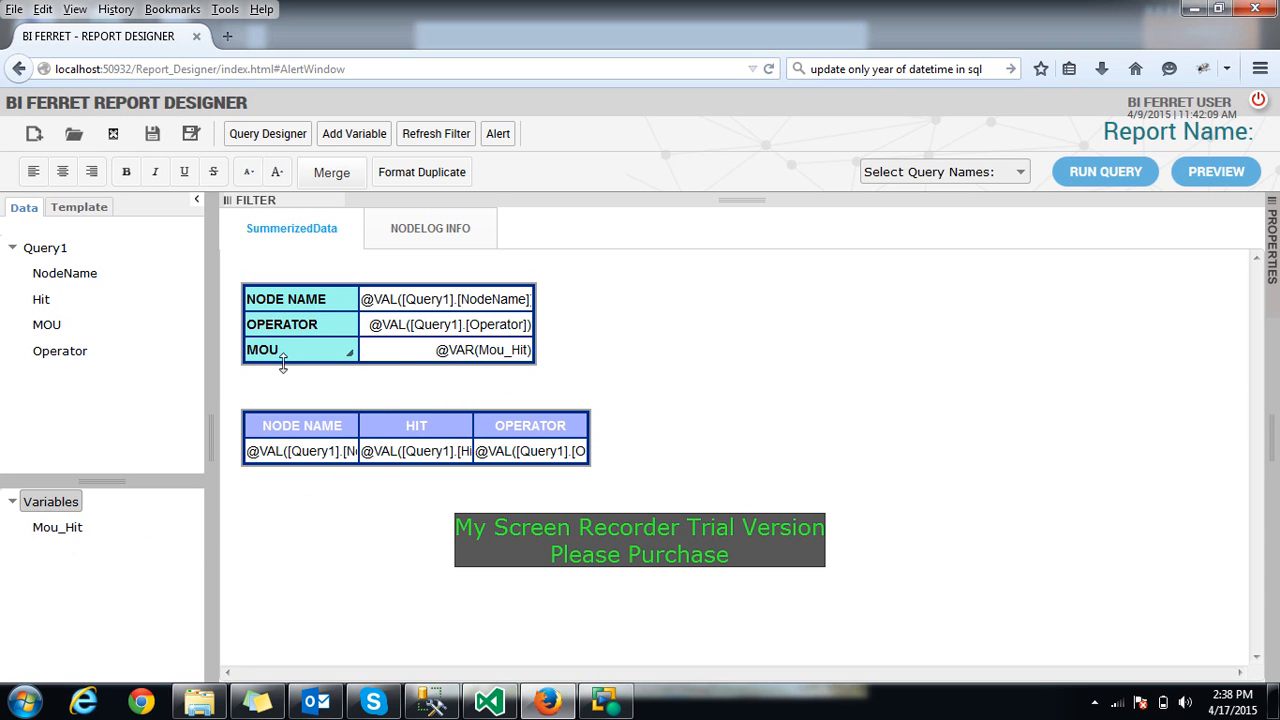
left_click_drag(283, 354, 233, 354)
type("HIT_MO")
Save the report
left_click(152, 135)
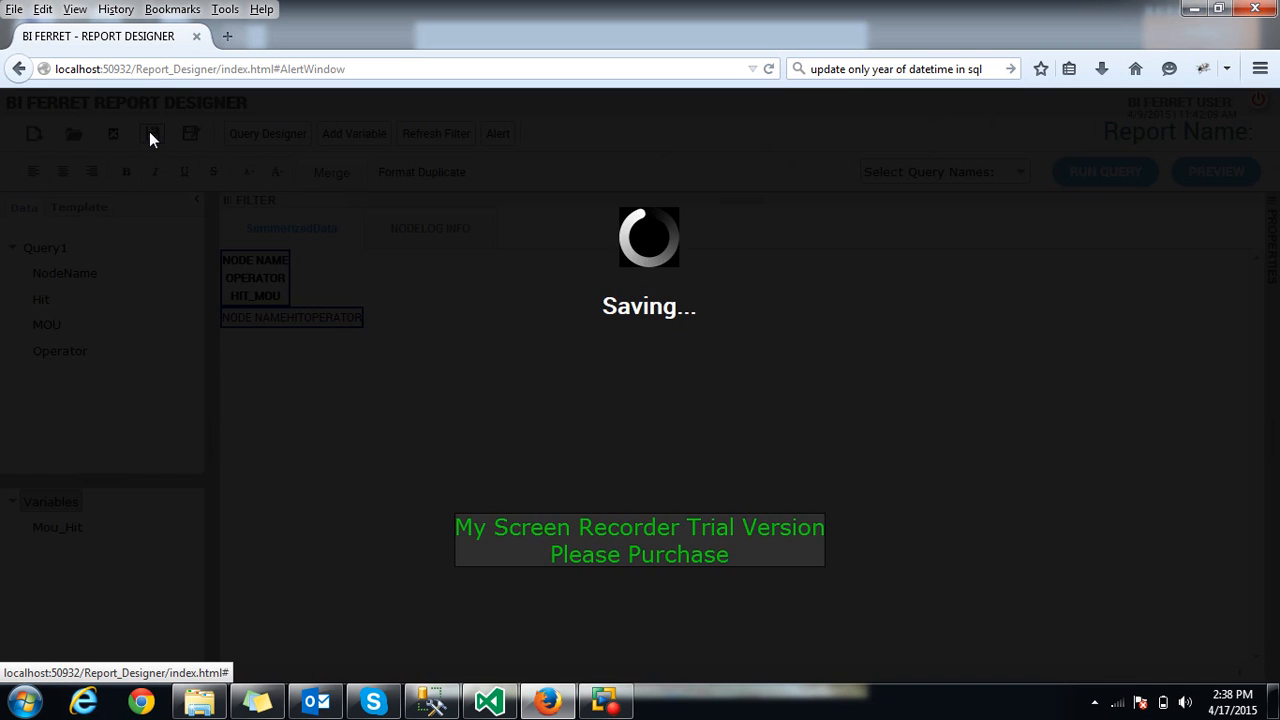
left_click(548, 362)
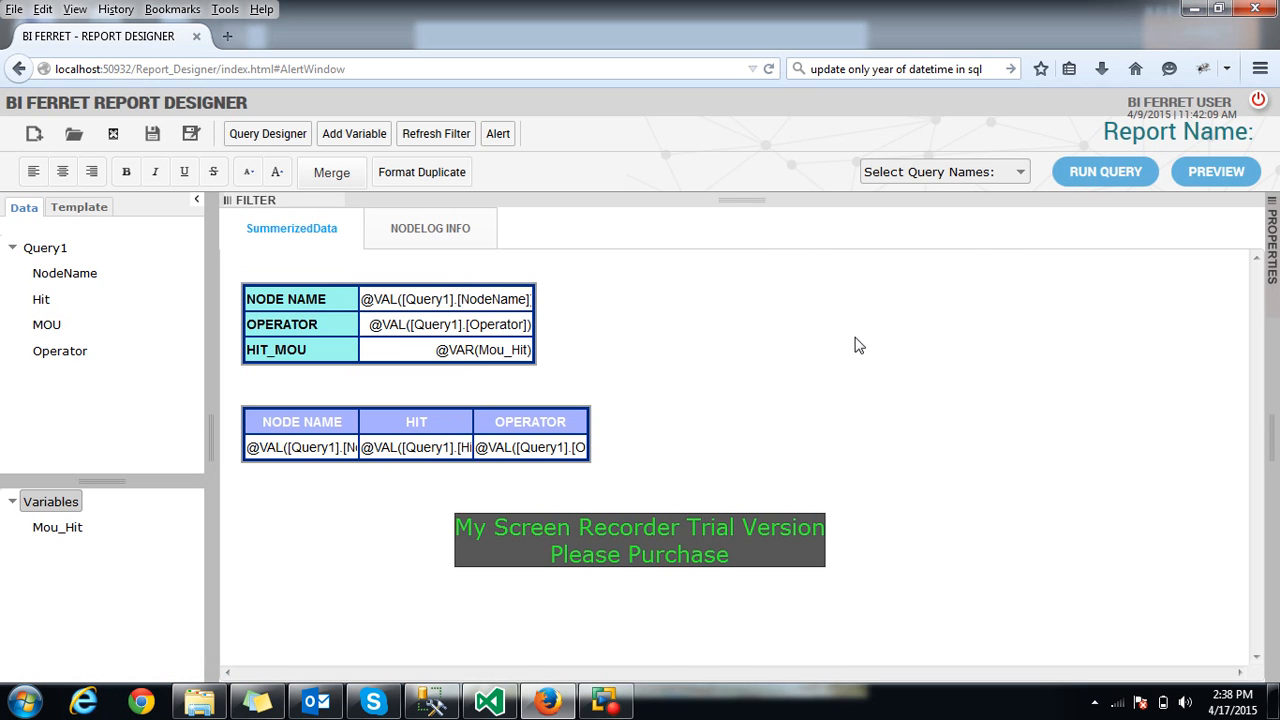
Select Query1 as the query to run and open its run options
left_click(975, 190)
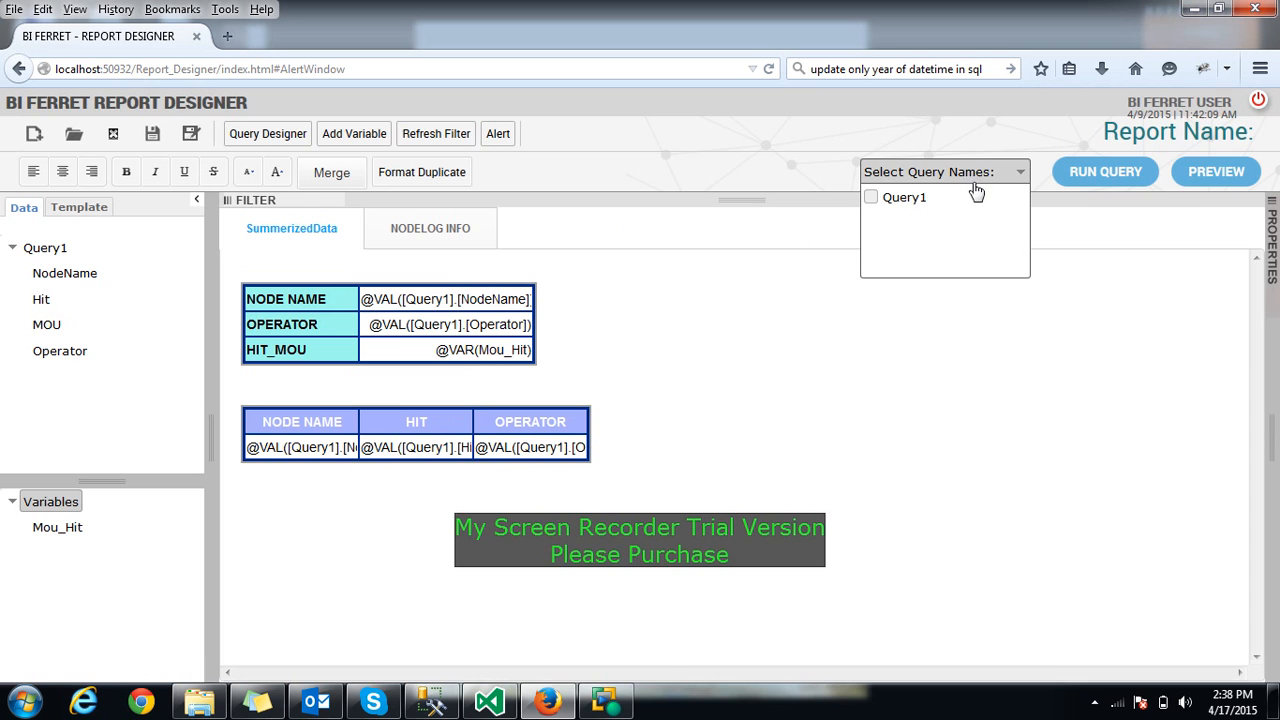
left_click(893, 204)
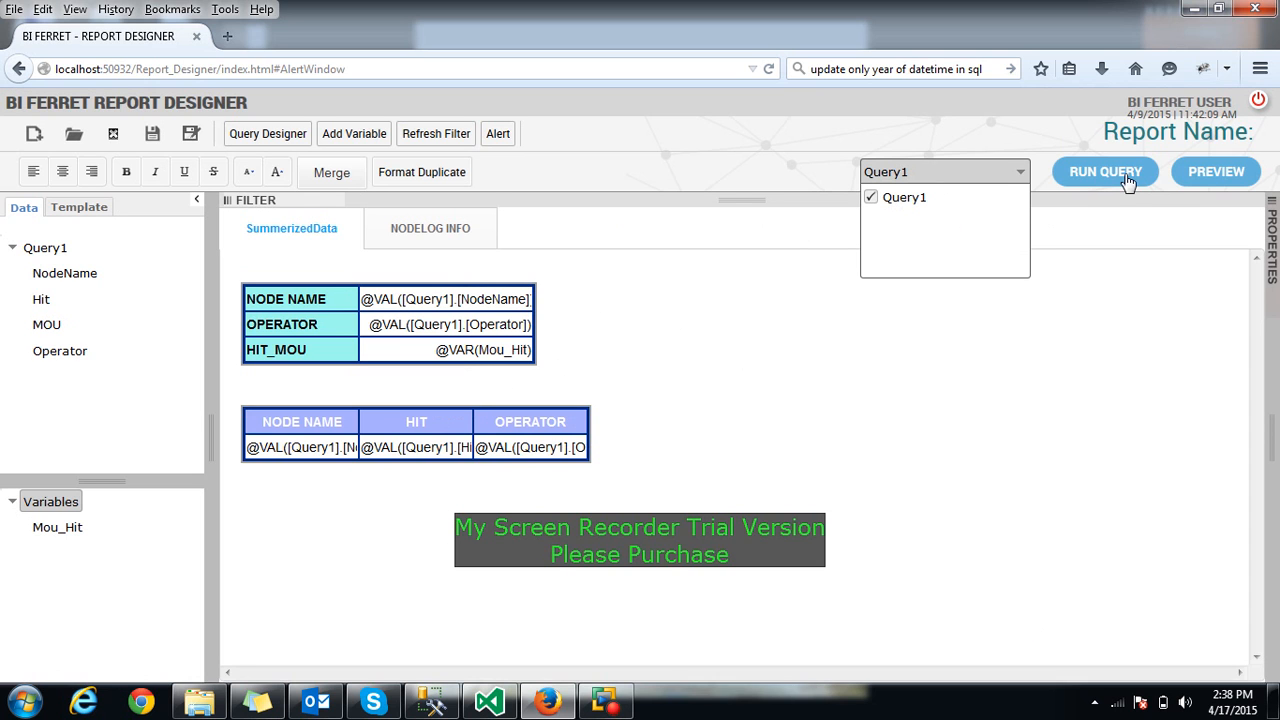
left_click(945, 205)
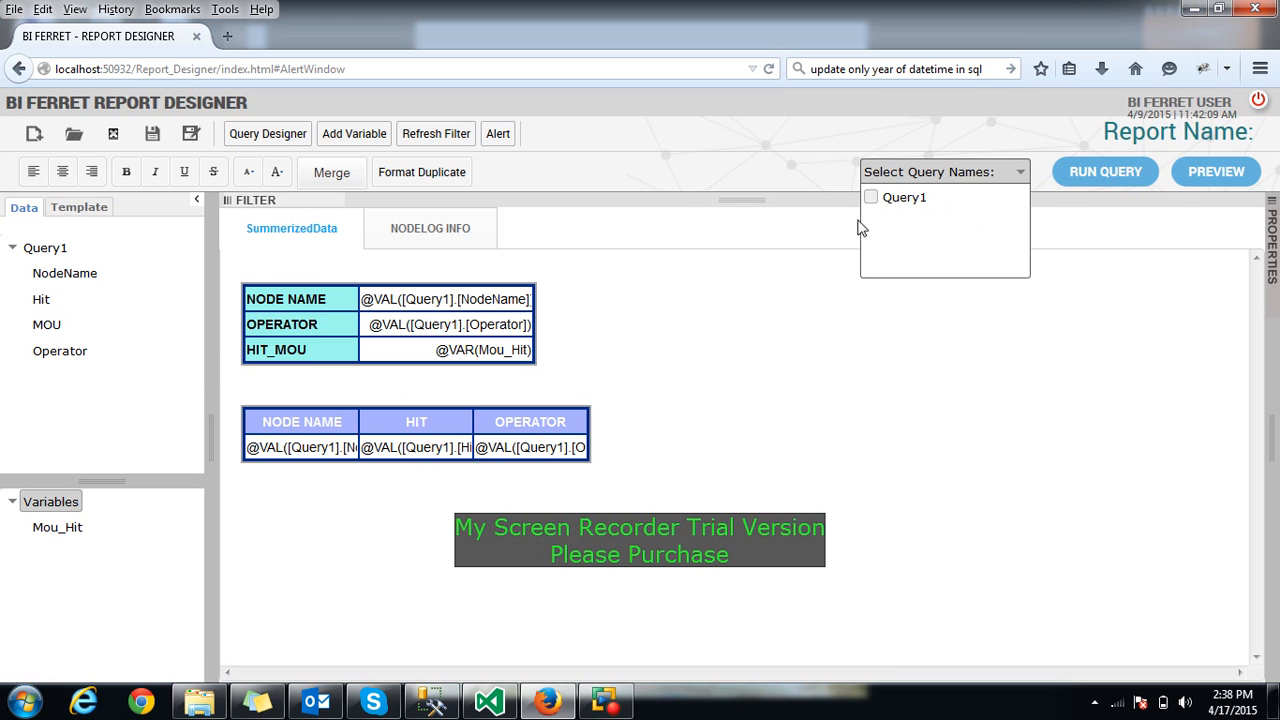
left_click(888, 207)
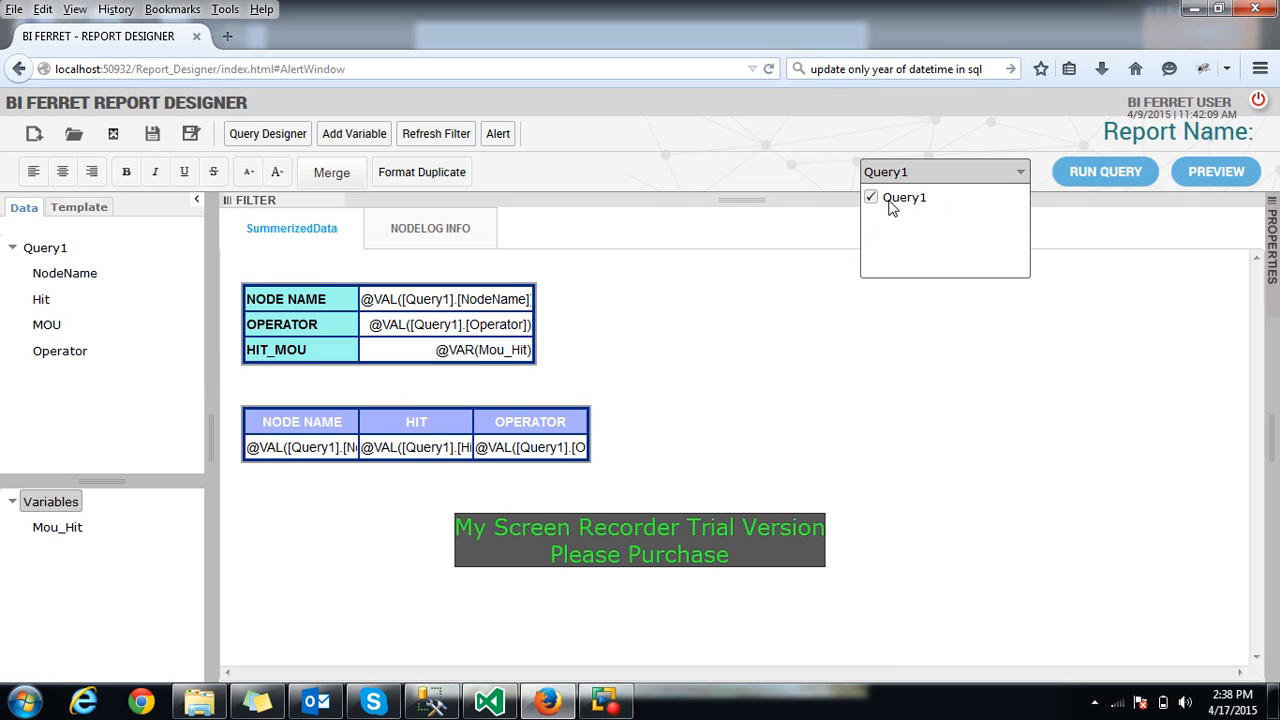
left_click(1100, 174)
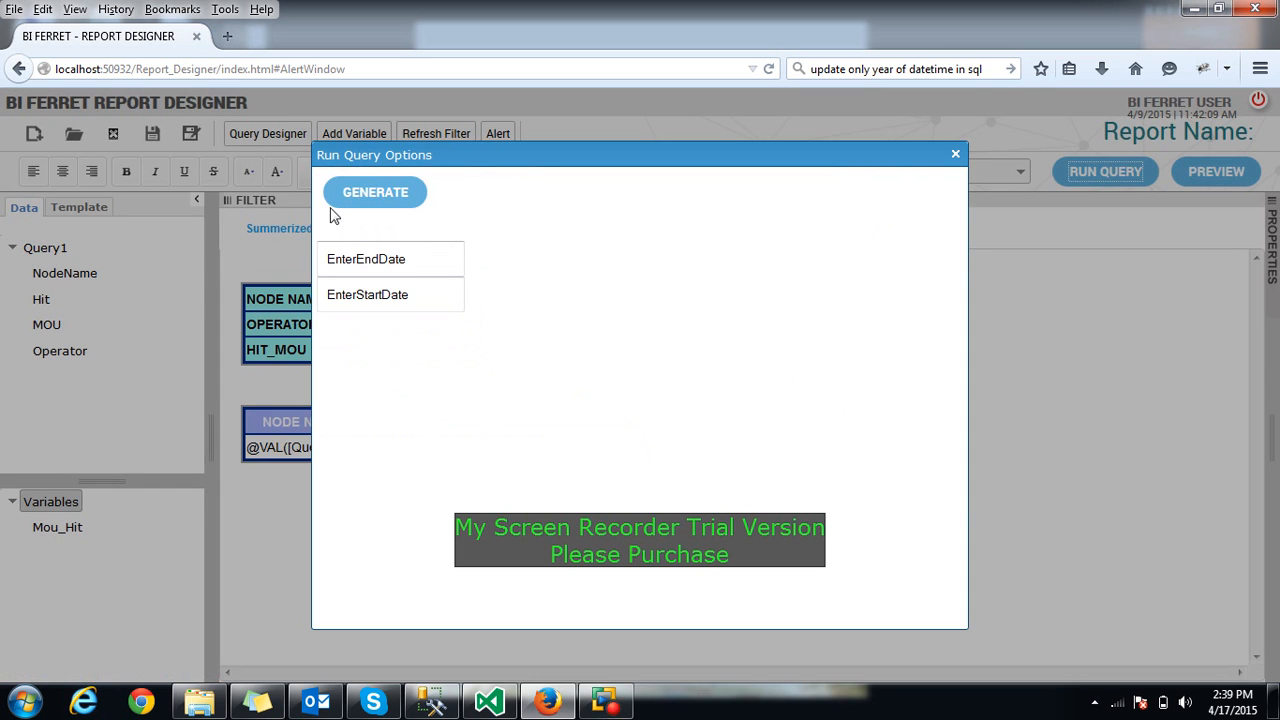
Run Query1 with end date 04/17/15 and start date 02/01/15, and close the run options
left_click(363, 260)
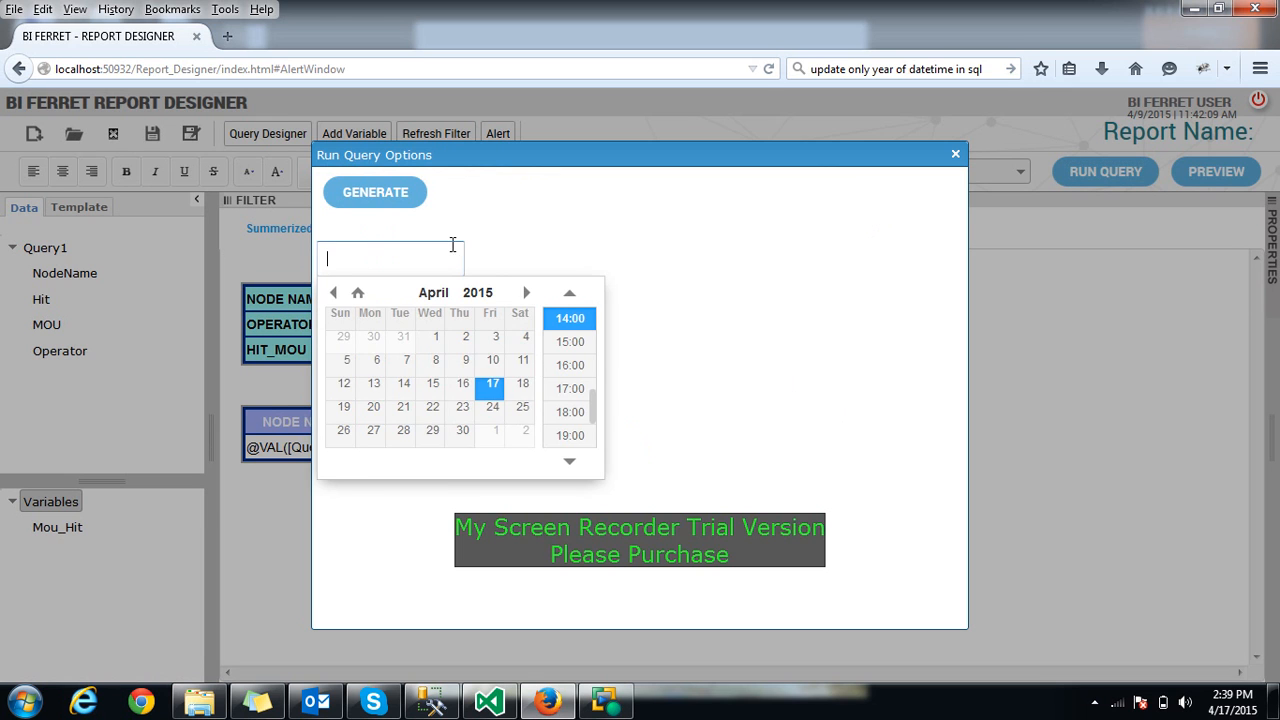
left_click(505, 243)
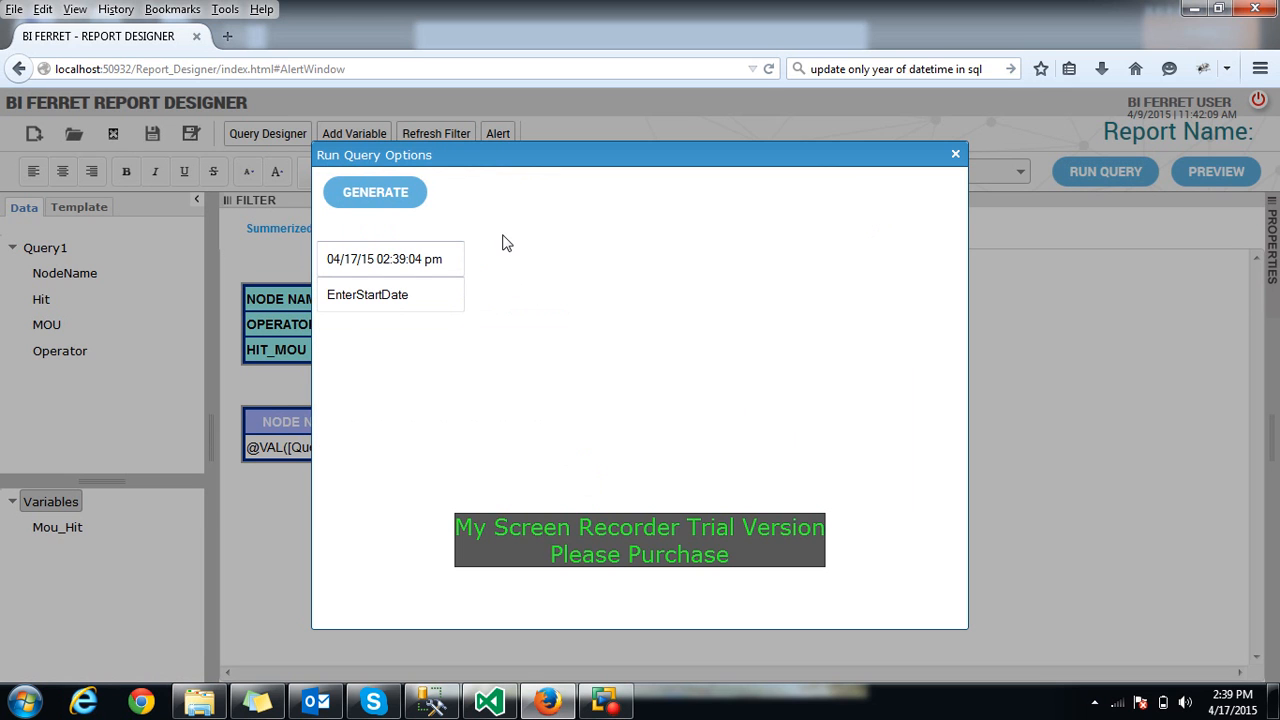
left_click(375, 260)
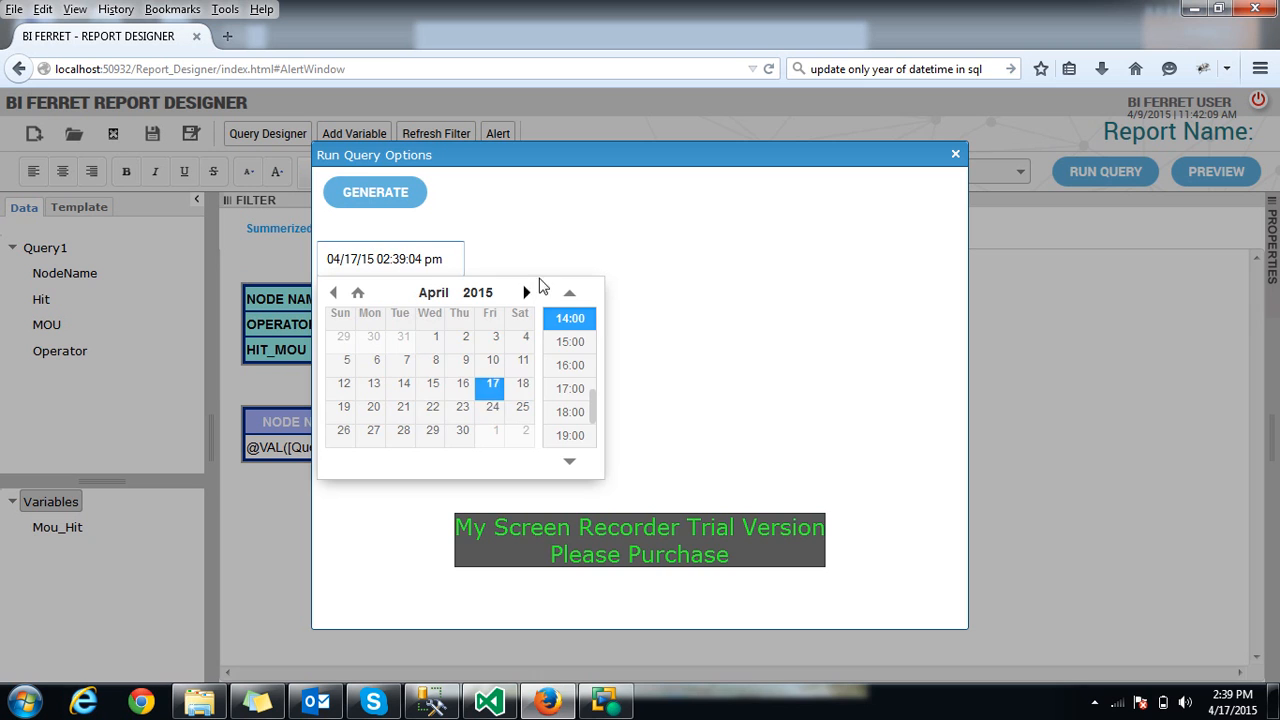
left_click(548, 248)
left_click(408, 293)
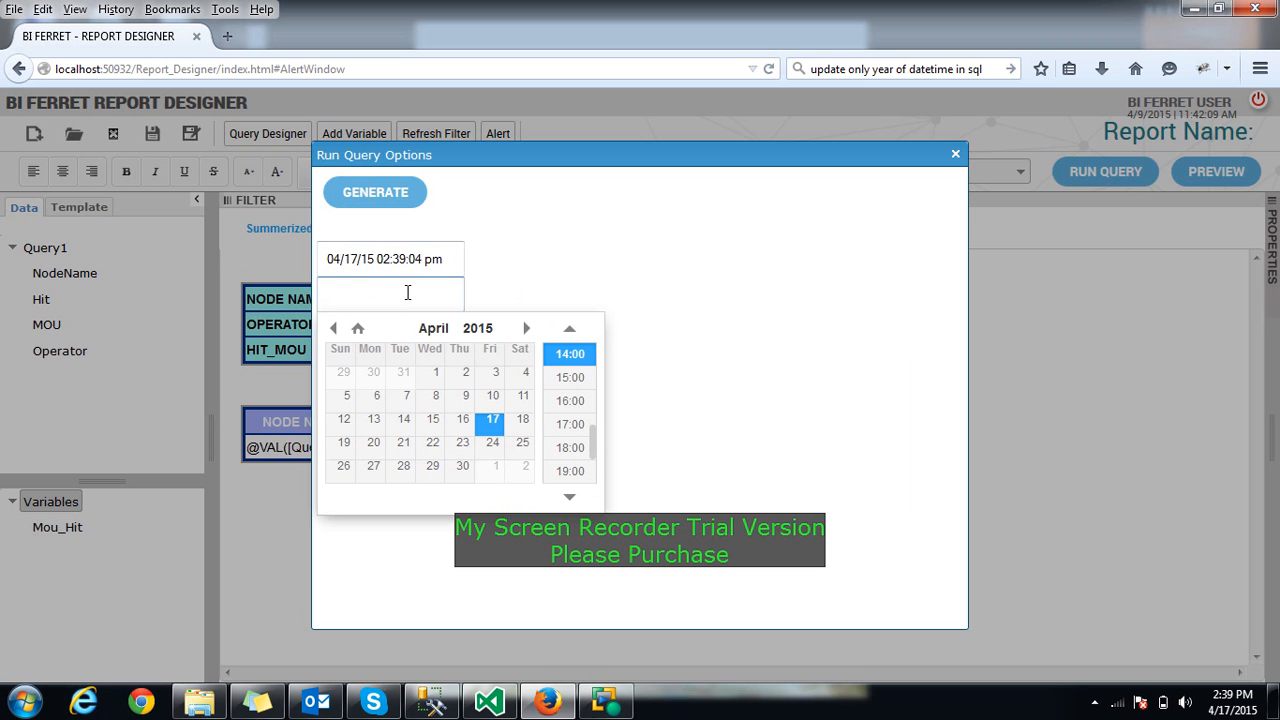
left_click(335, 328)
left_click(335, 328)
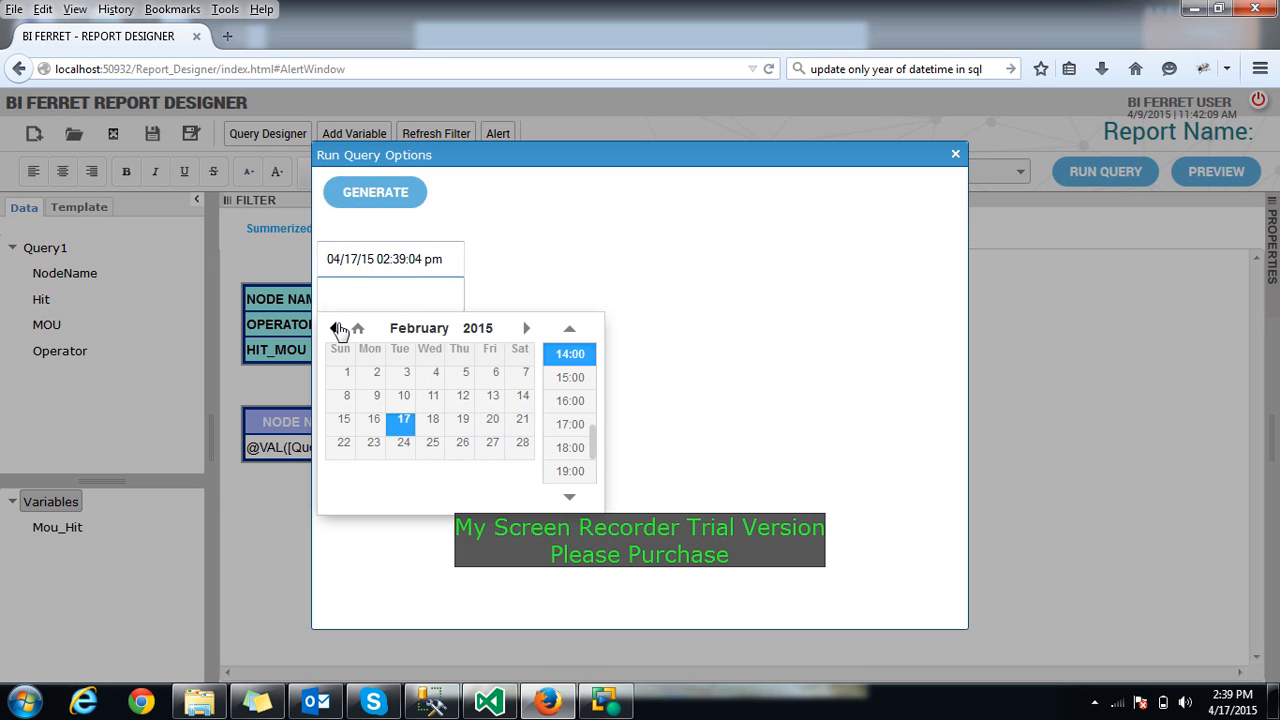
left_click(347, 372)
left_click(614, 271)
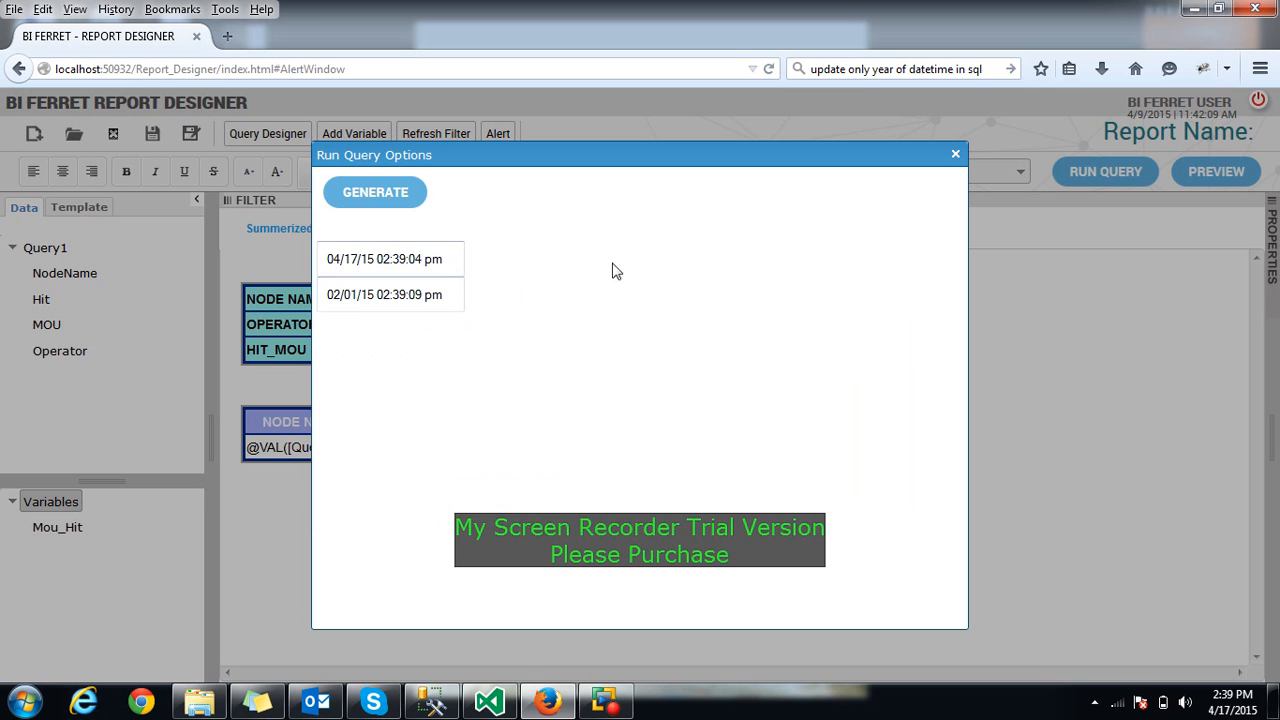
left_click(376, 195)
left_click(956, 162)
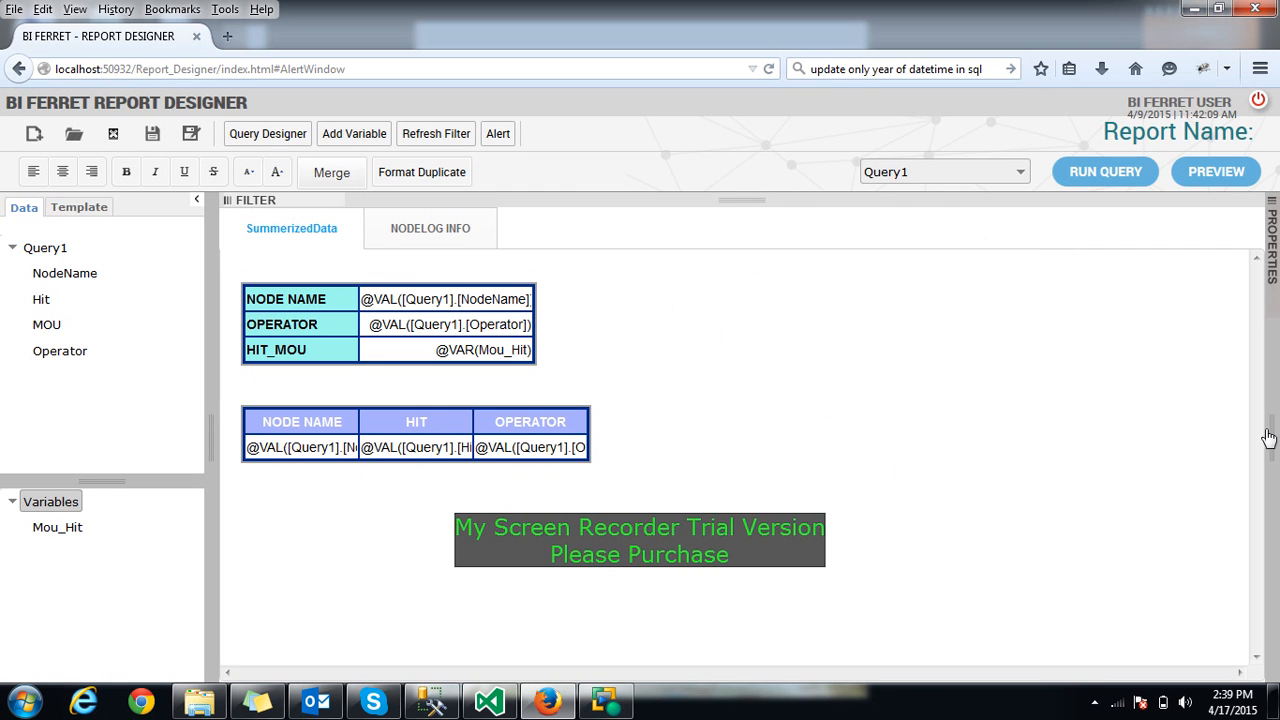
Preview the report with the default options, check the SummerizedData and NODELOG INFO pages, and close the preview
left_click(1219, 174)
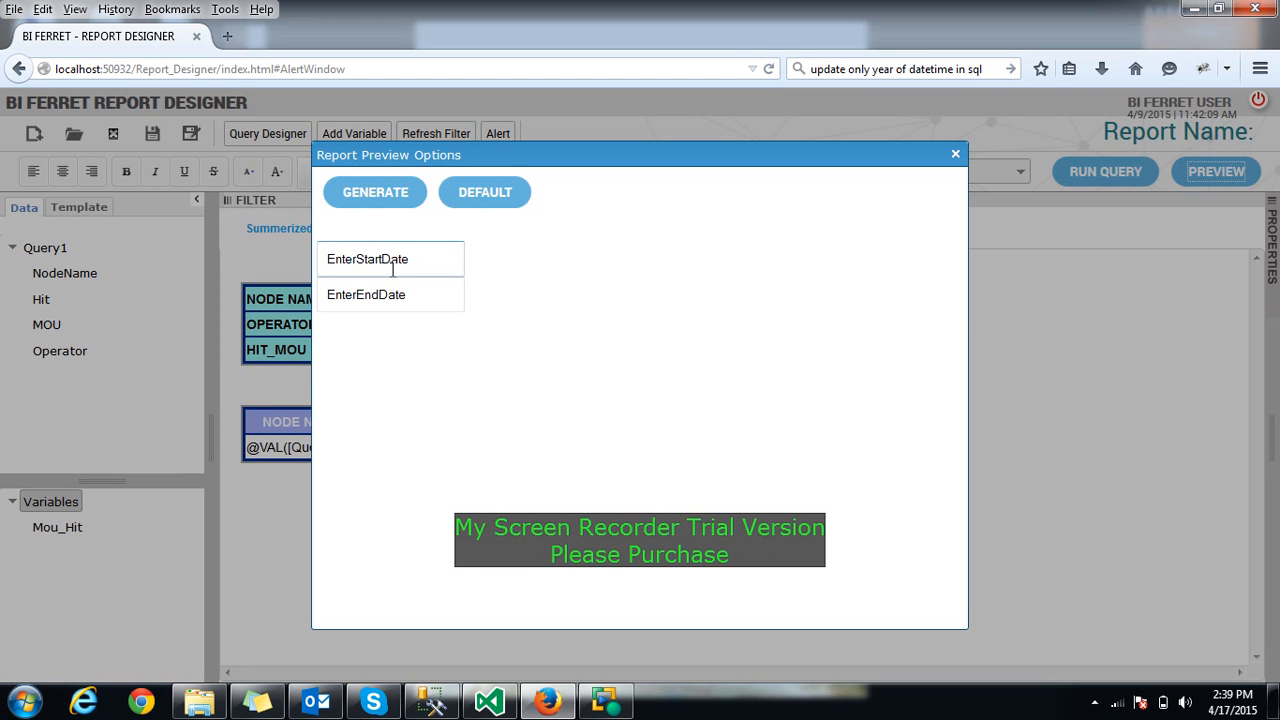
left_click(498, 196)
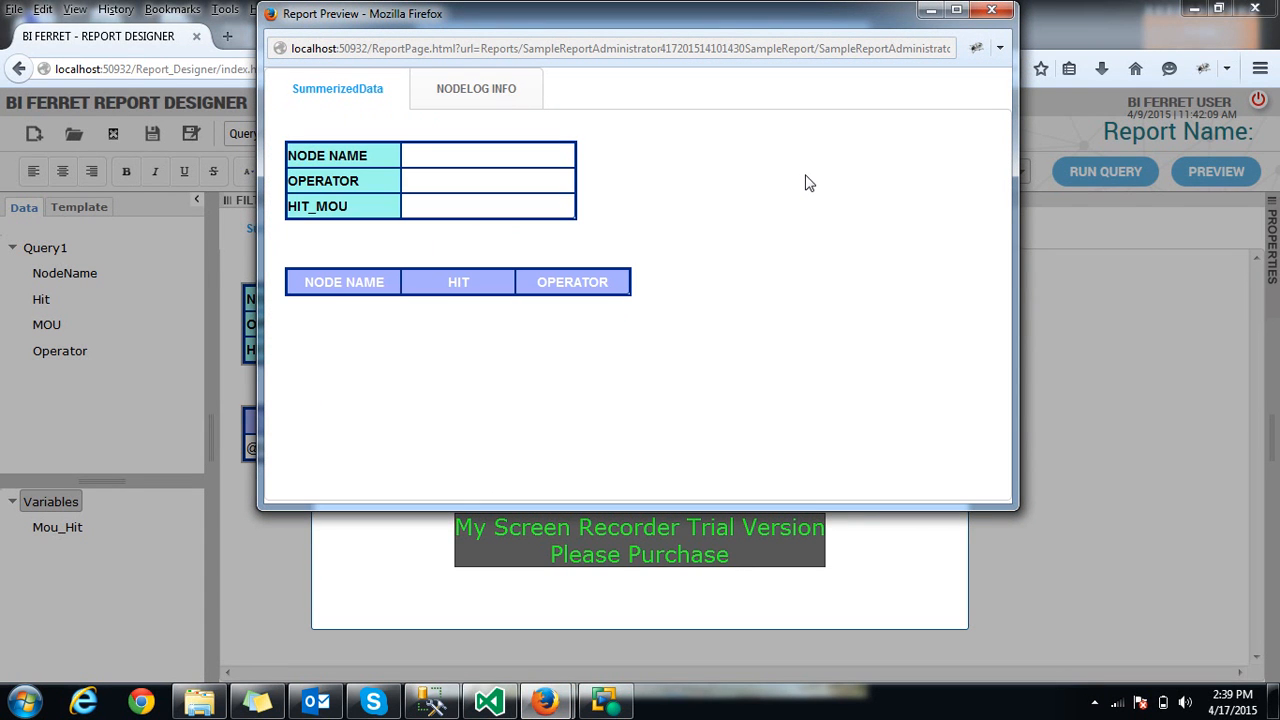
left_click(460, 95)
left_click(357, 100)
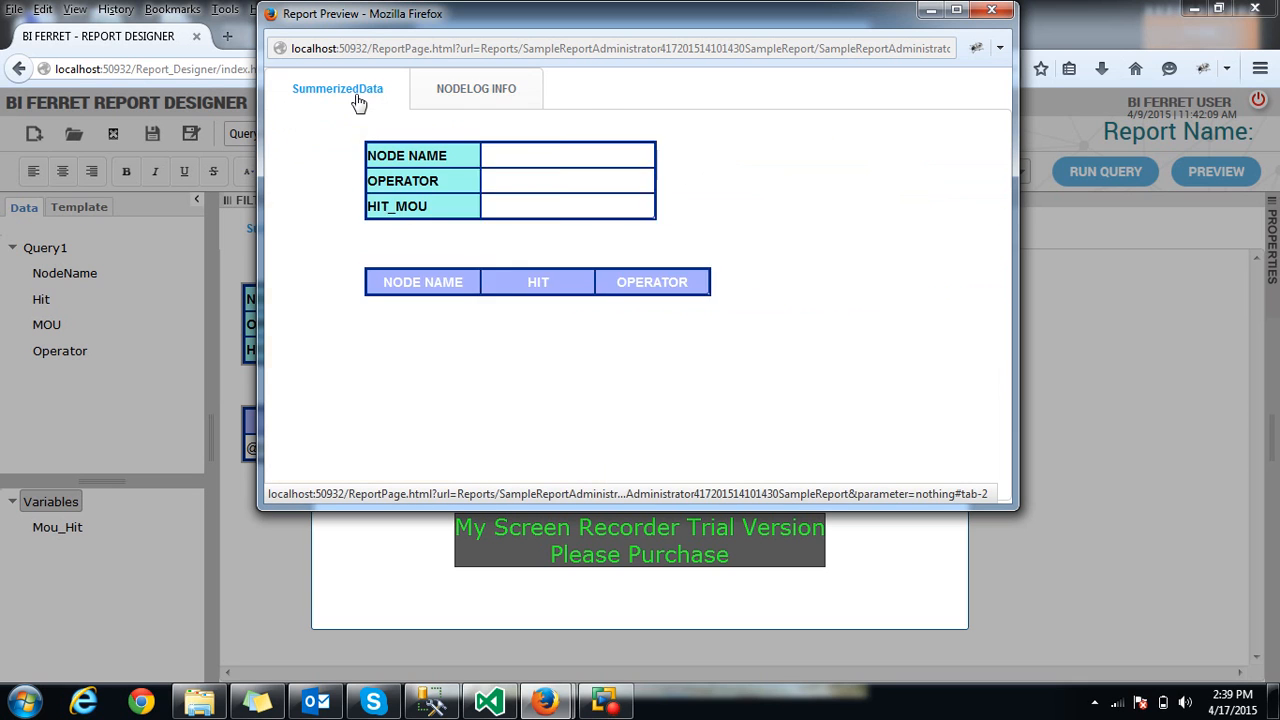
left_click(468, 92)
left_click(995, 12)
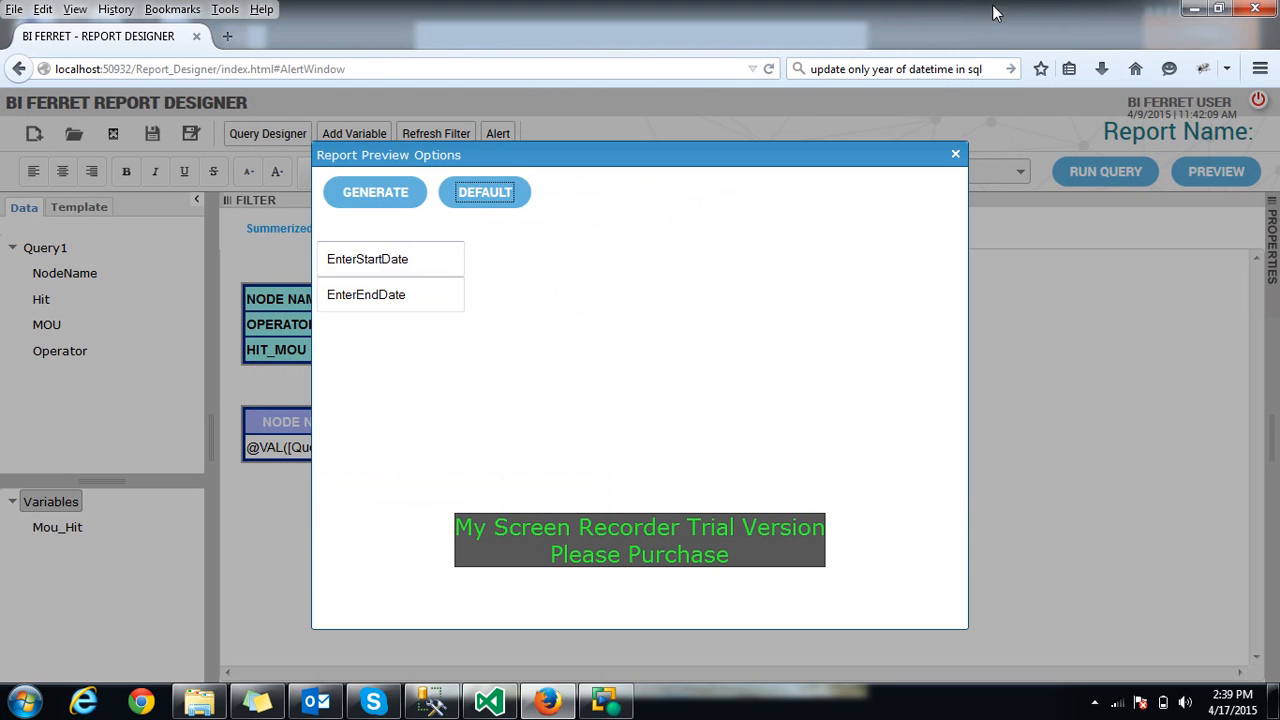
Set the start date in the report preview options to 11/01/14
left_click(421, 261)
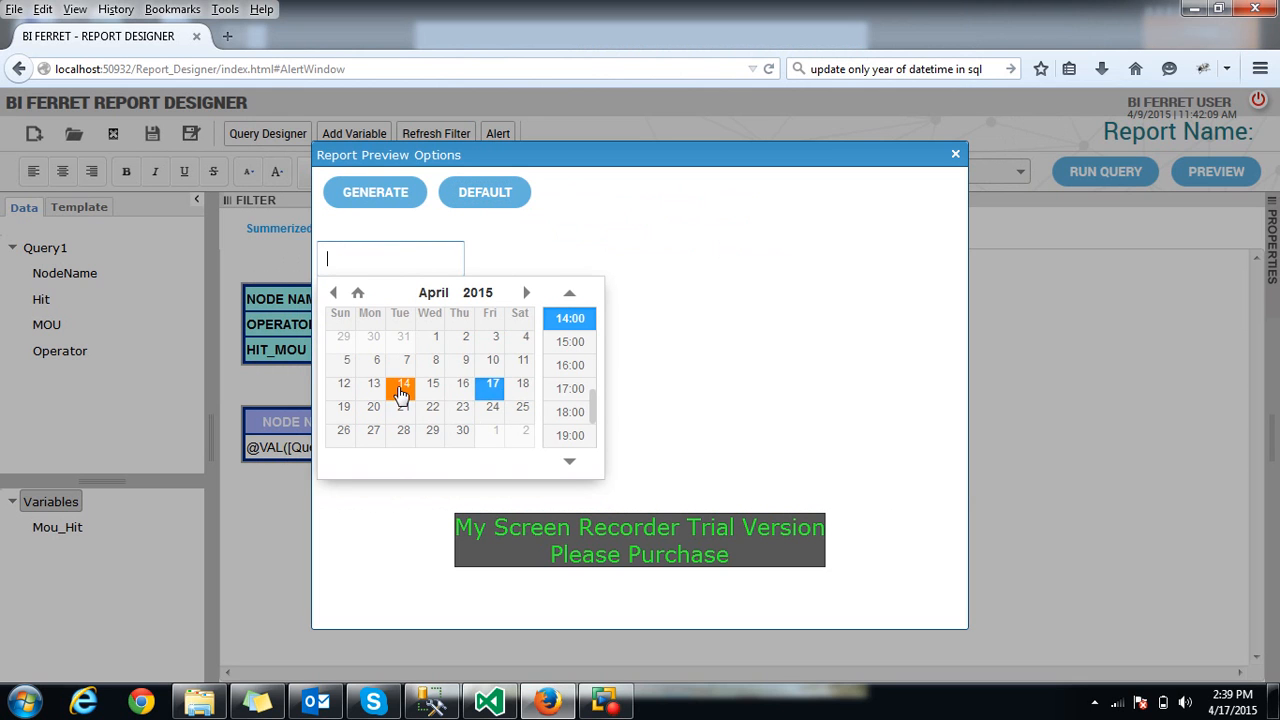
left_click(556, 216)
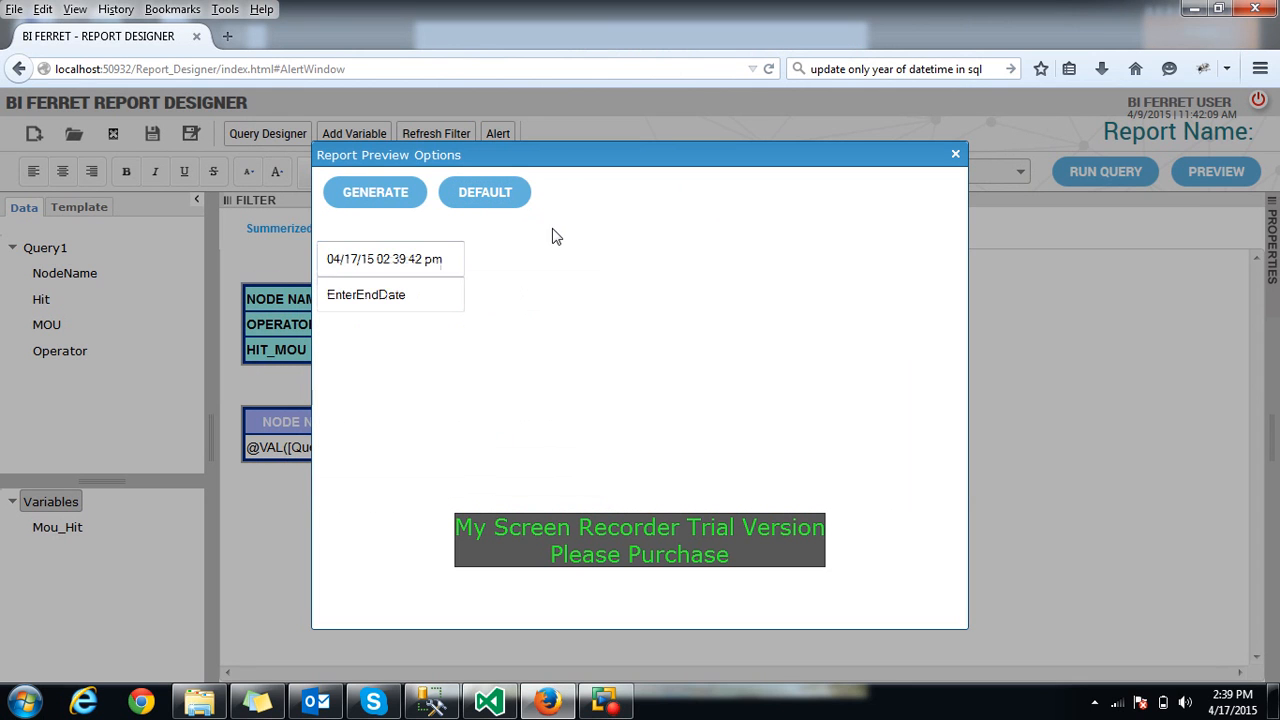
left_click(427, 259)
left_click(331, 293)
left_click(331, 293)
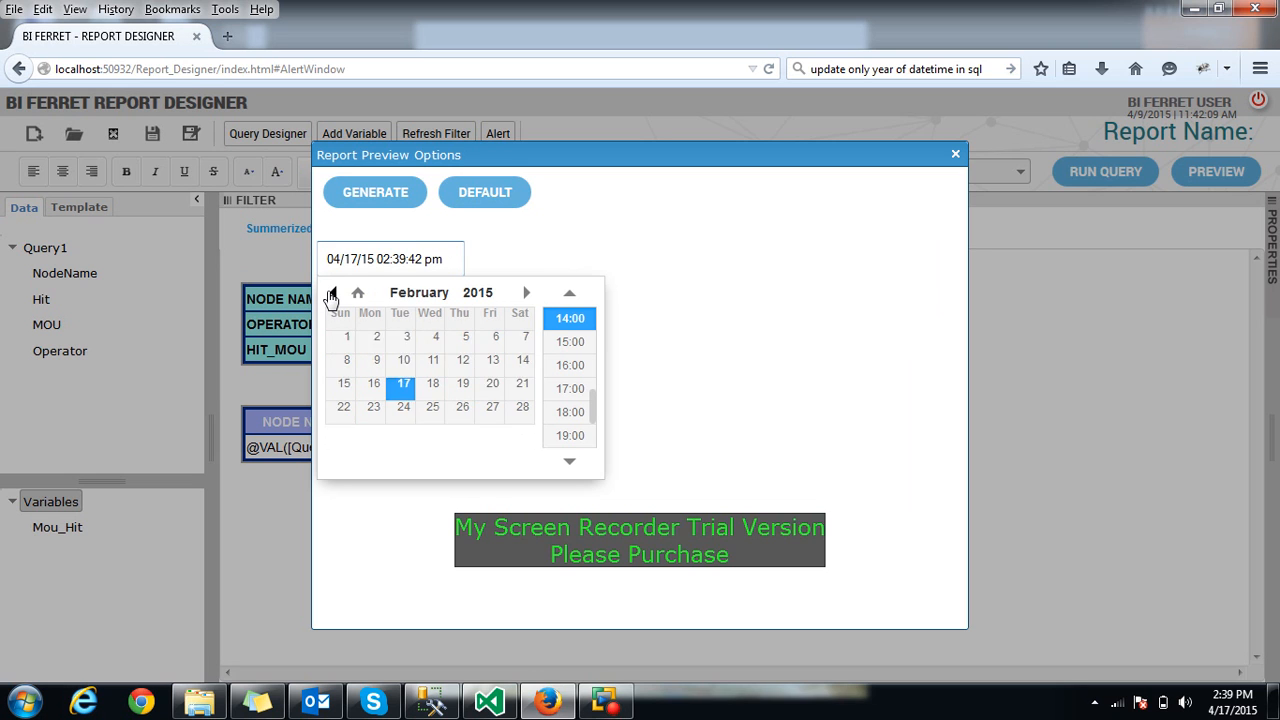
left_click(331, 293)
left_click(331, 293)
left_click(331, 293)
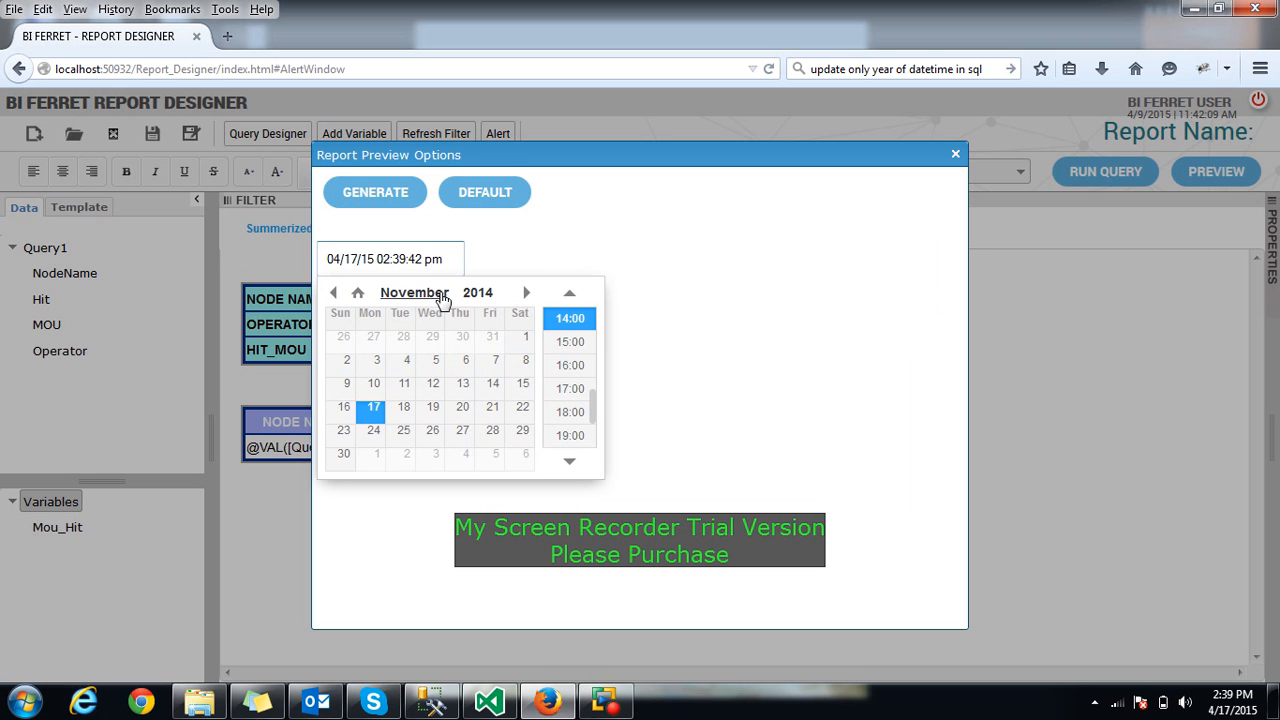
left_click(514, 342)
left_click(526, 277)
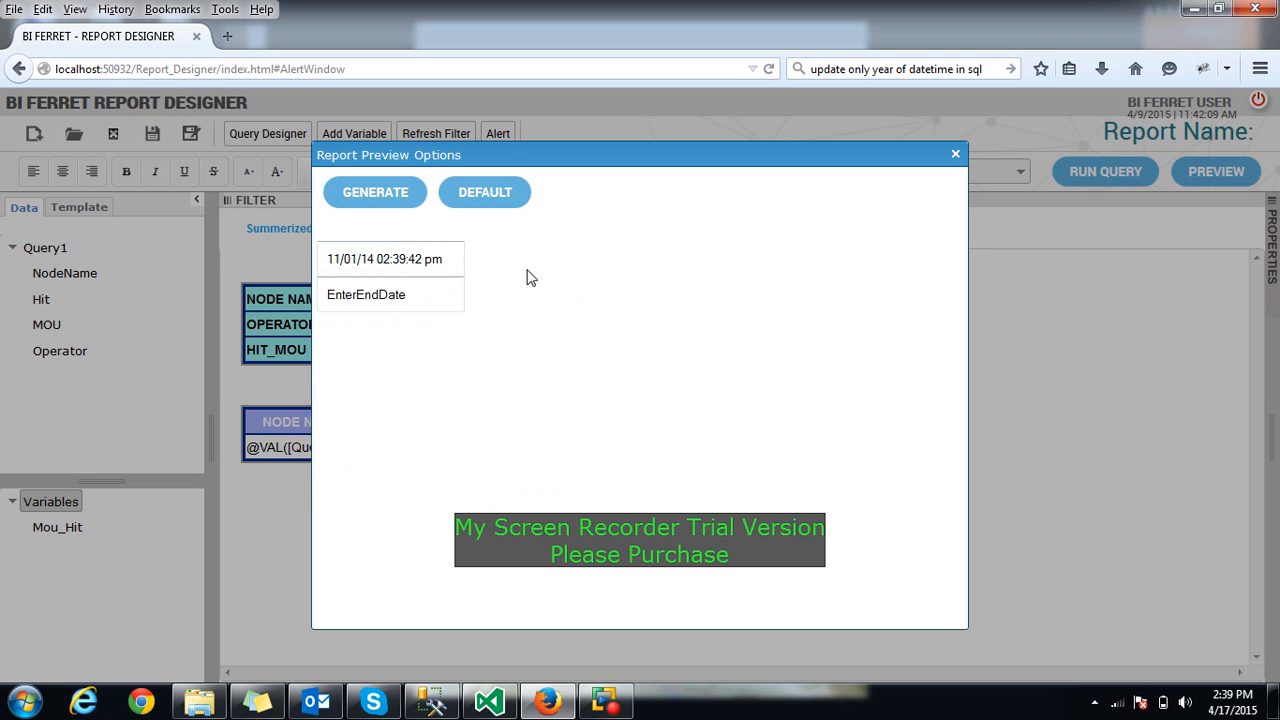
Set the preview's end date to 04/17/15 and generate the report preview
left_click(411, 302)
left_click(585, 241)
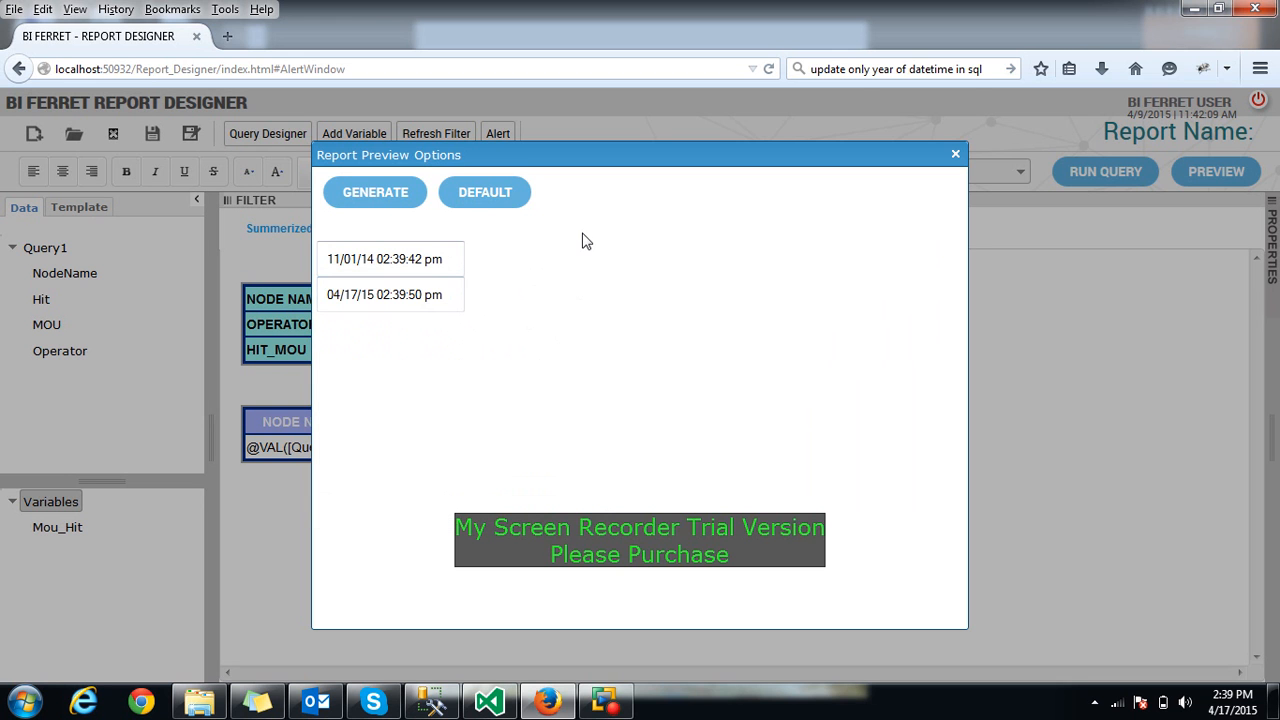
left_click(376, 199)
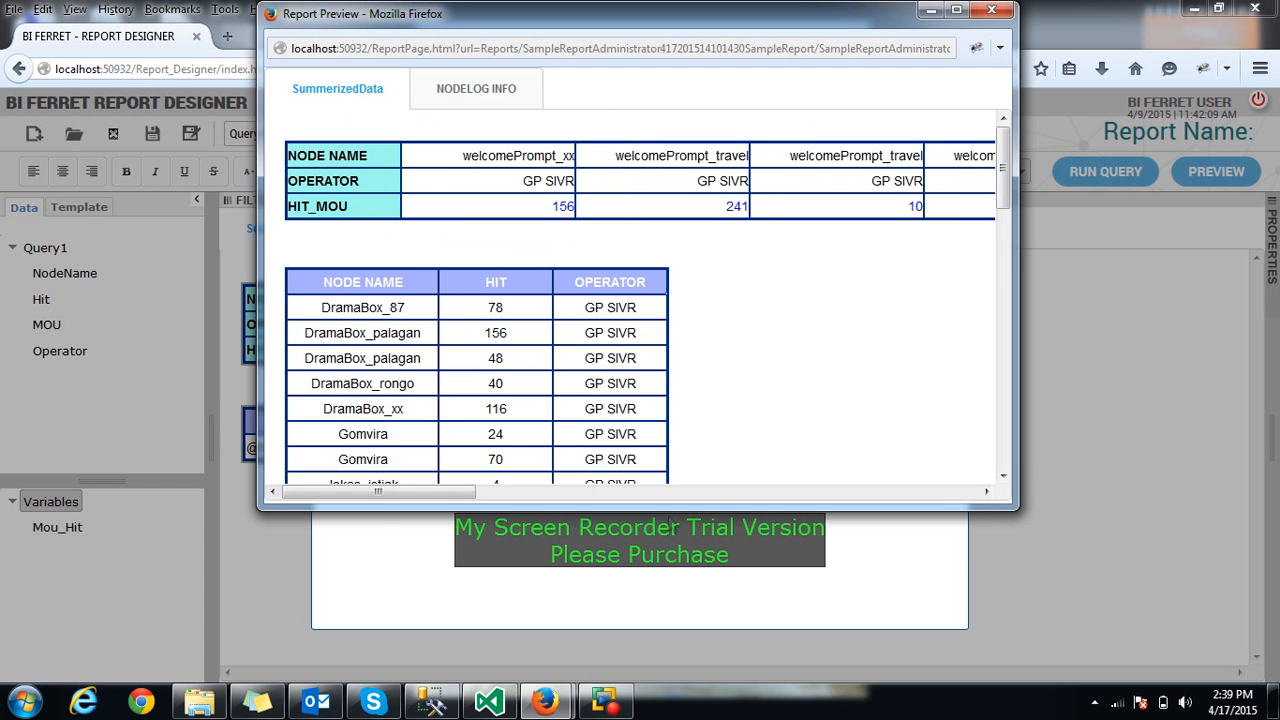
Look through both tables on the SummerizedData page of the generated preview, including the HIT_MOU row
left_click_drag(387, 493, 351, 538)
scroll(748, 318, "down", 10)
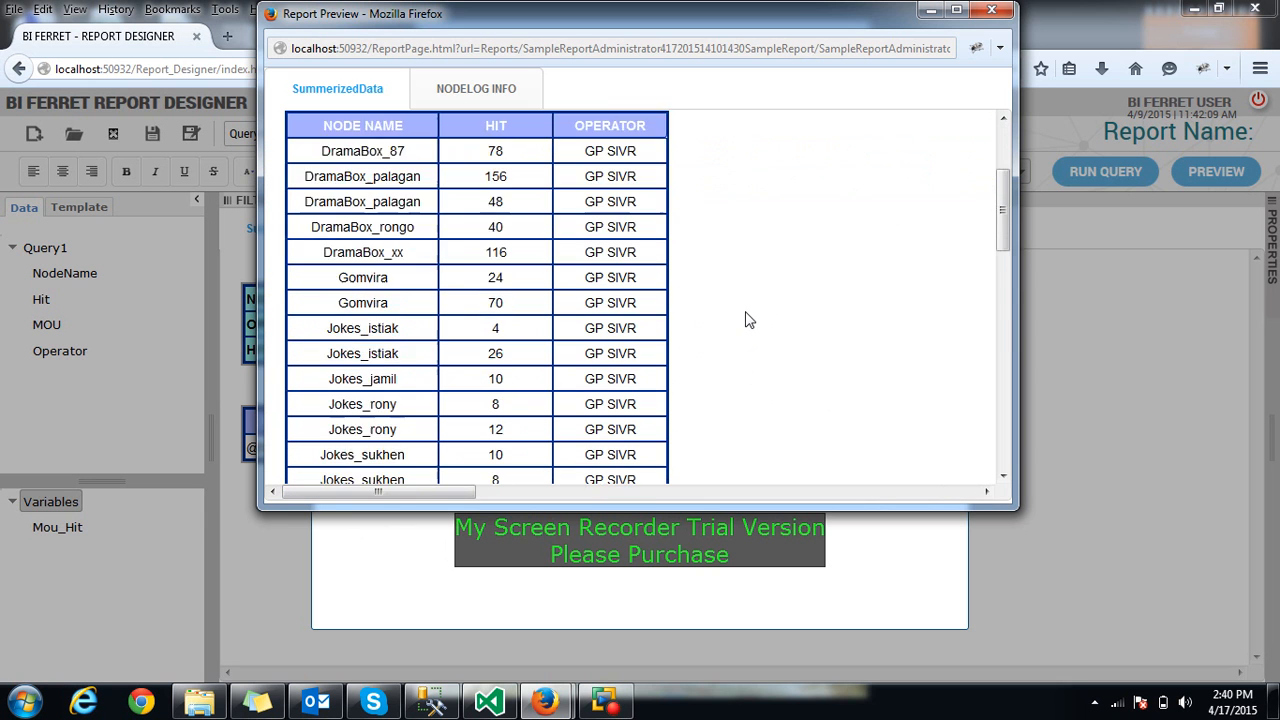
scroll(748, 318, "down", 5)
scroll(748, 318, "up", 15)
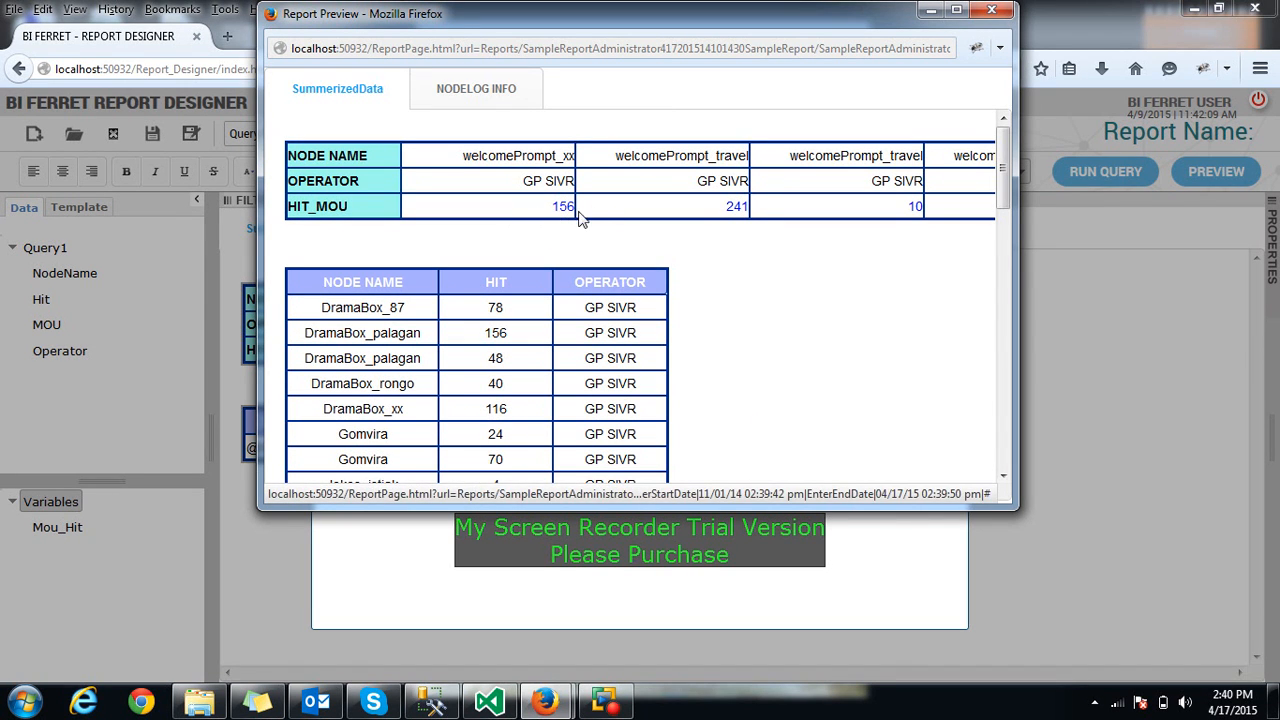
left_click_drag(423, 487, 397, 508)
Examine the pivot table and pie chart on the NODELOG INFO page, and close the preview and its options
left_click(480, 92)
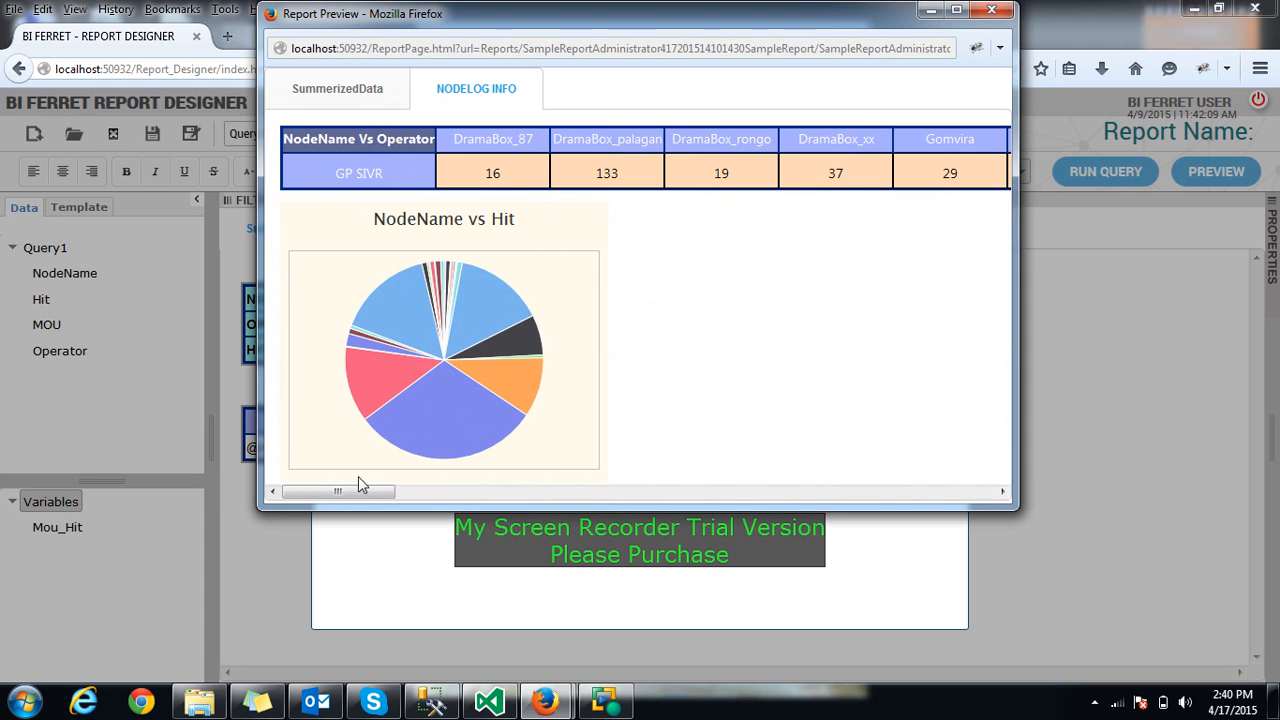
mouse_move(357, 492)
left_mouse_down()
mouse_move(850, 492)
mouse_move(367, 493)
left_mouse_up()
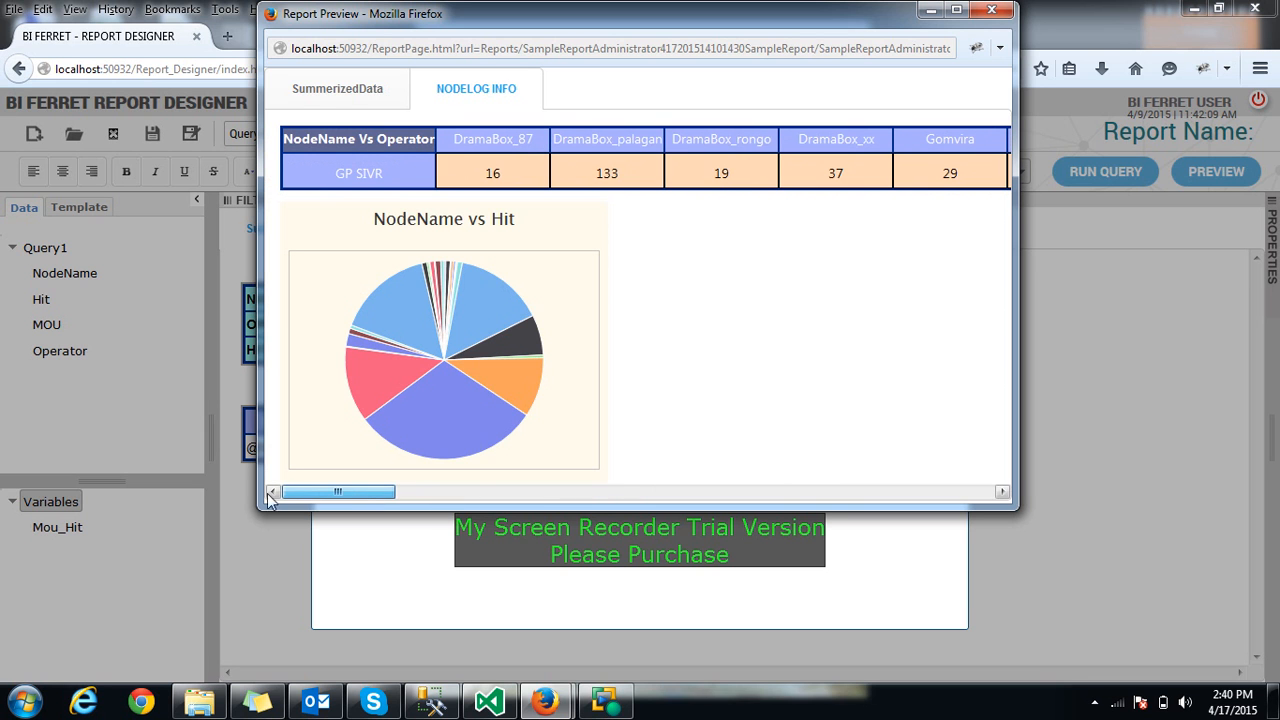
left_click(956, 9)
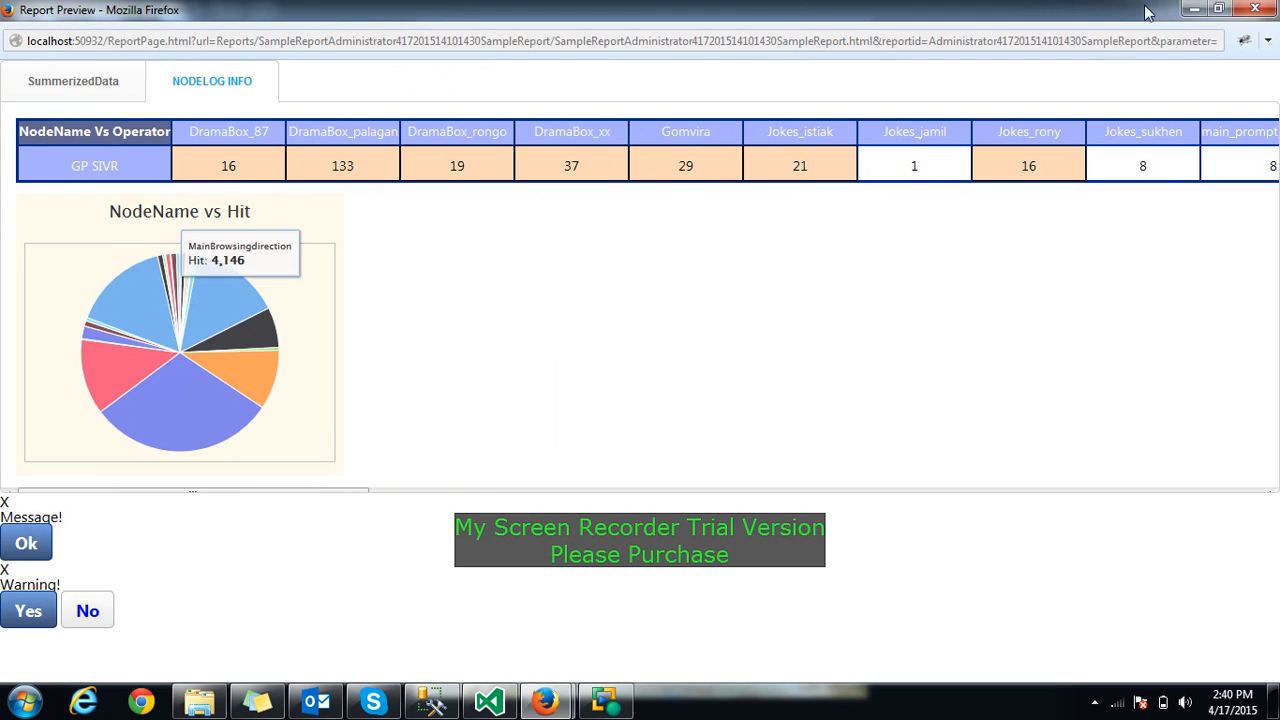
left_click(1219, 9)
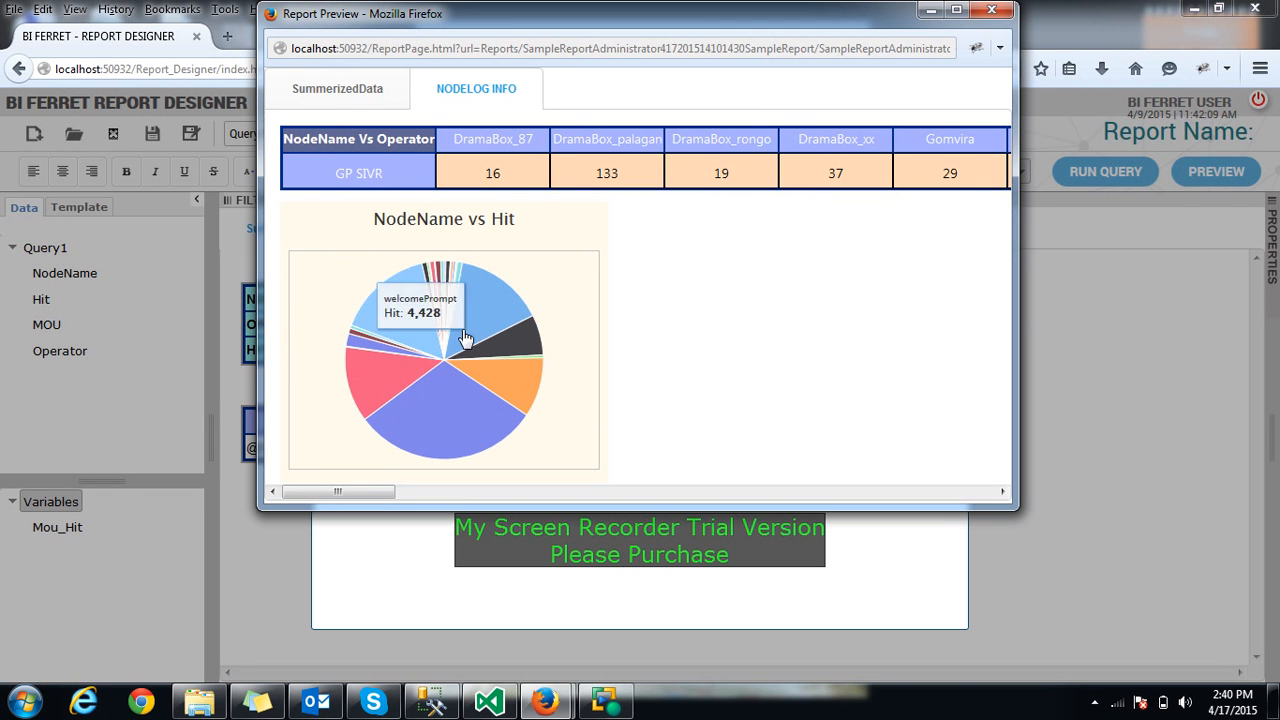
left_click(384, 100)
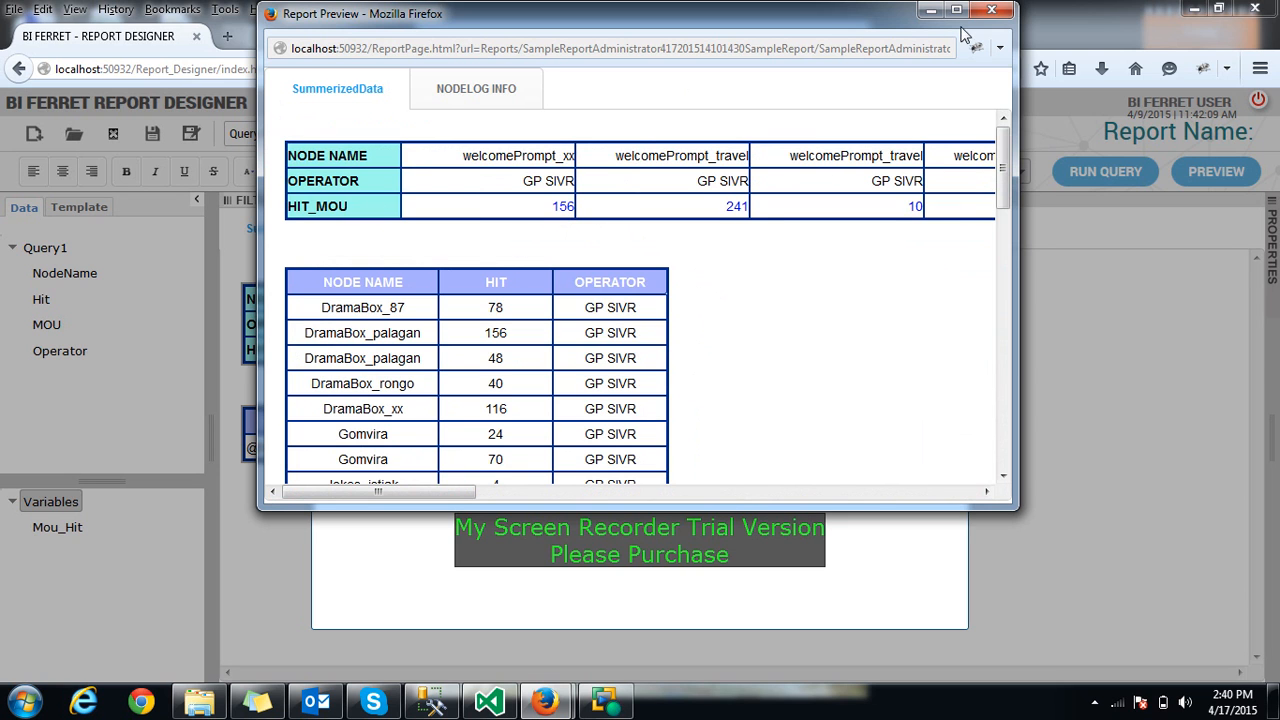
left_click(987, 12)
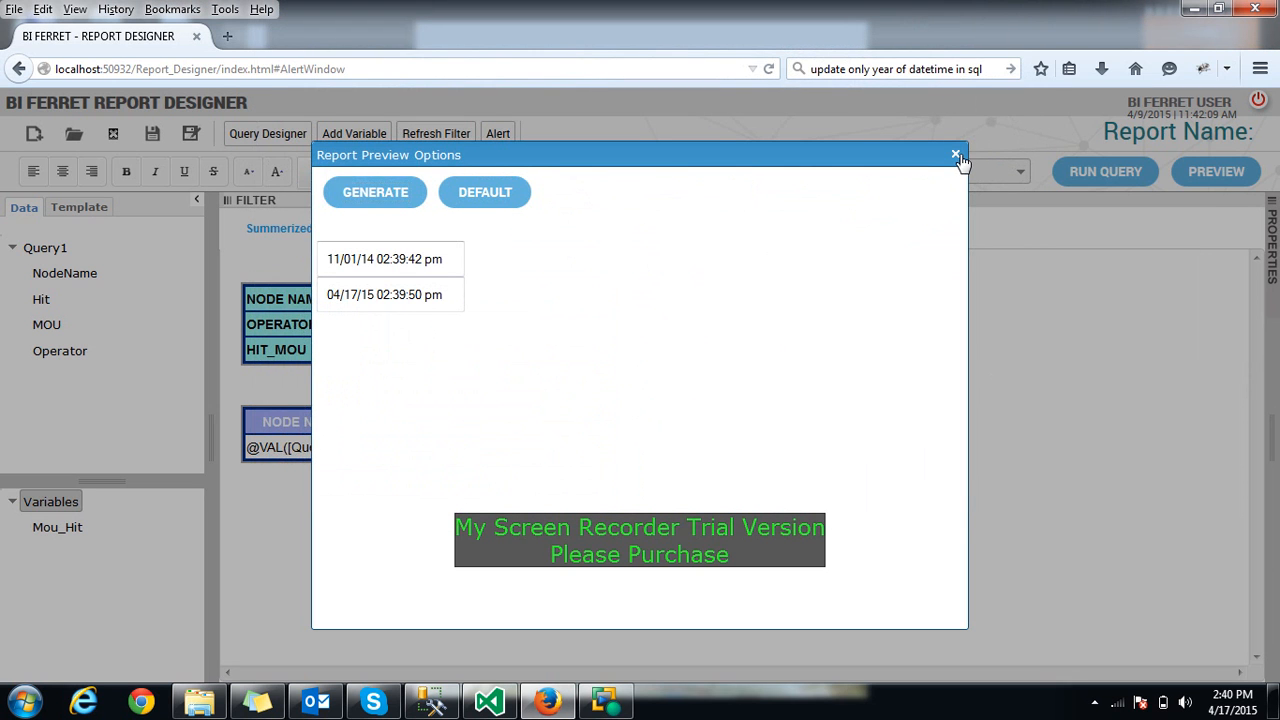
left_click(955, 154)
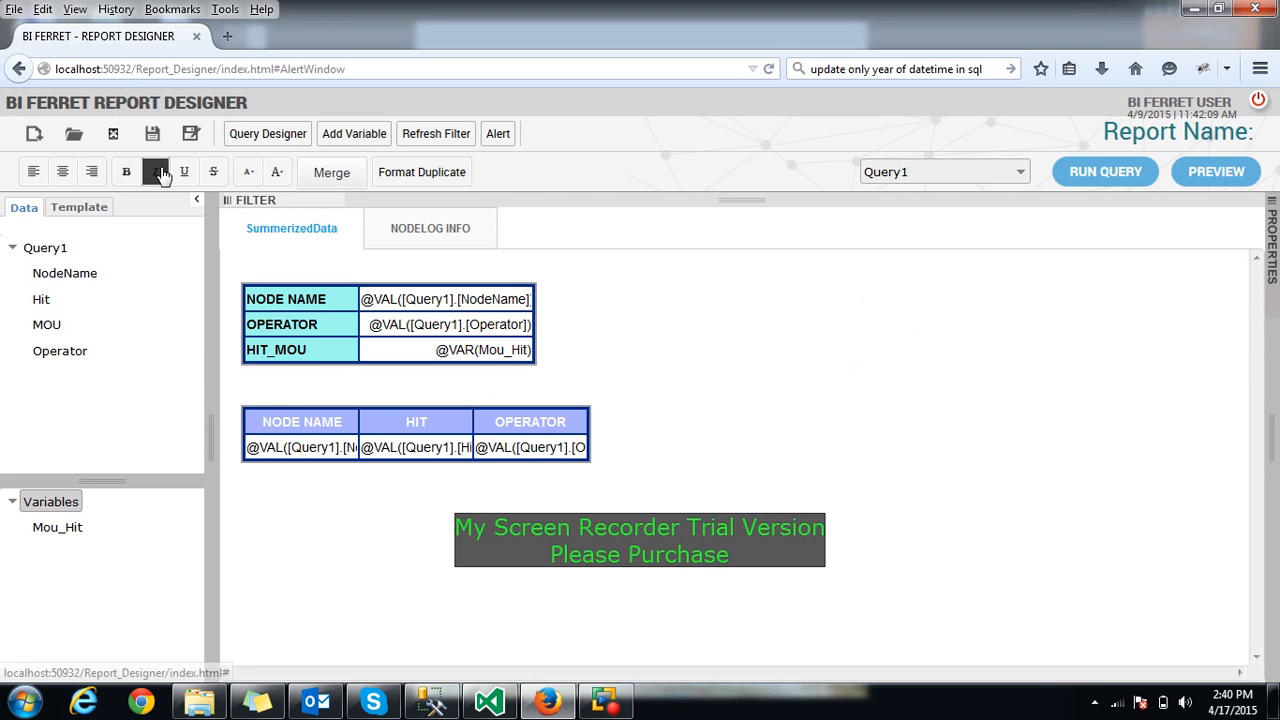
Save the report into SampleFolder using the save-as option and reload the designer page
left_click(191, 136)
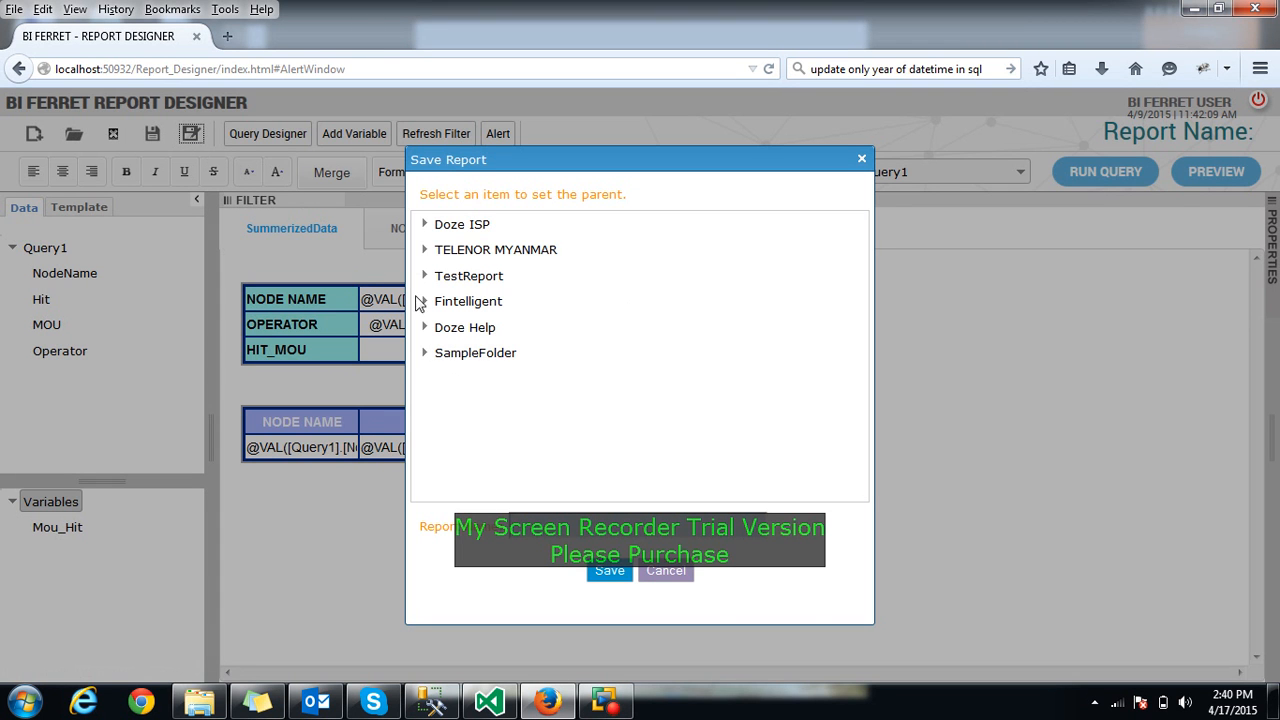
left_click(460, 360)
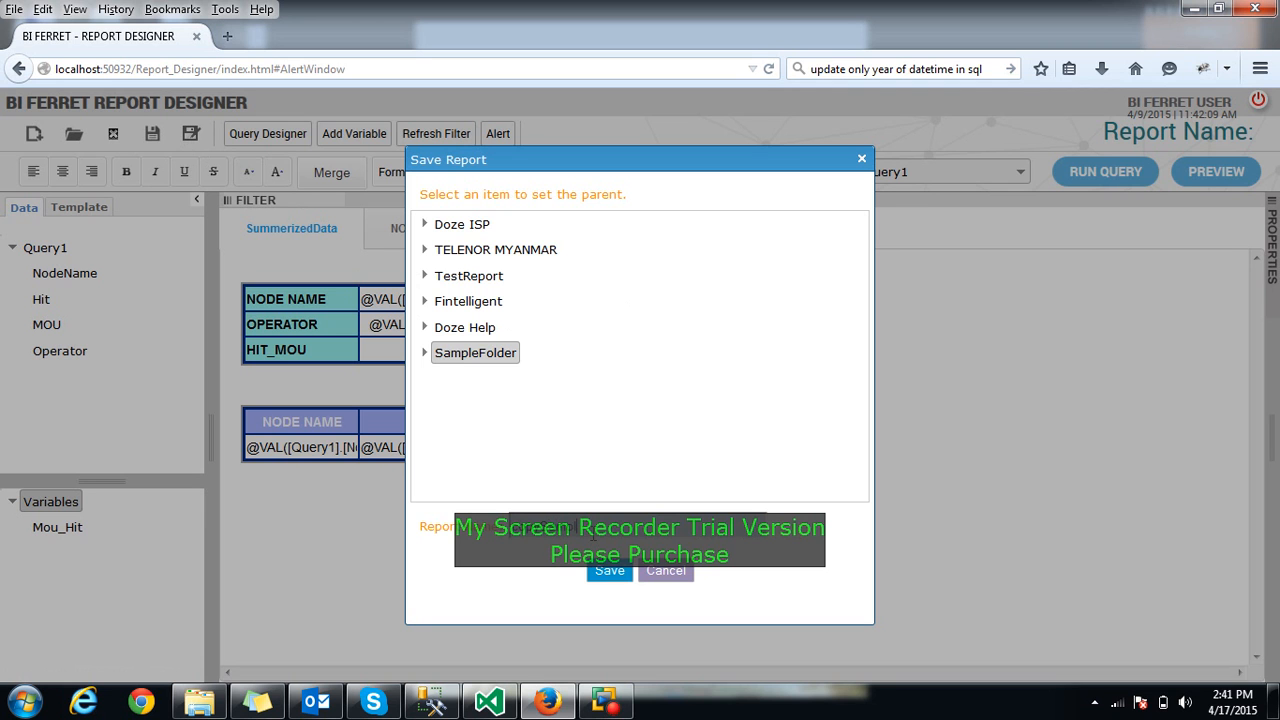
left_click(614, 570)
left_click(550, 359)
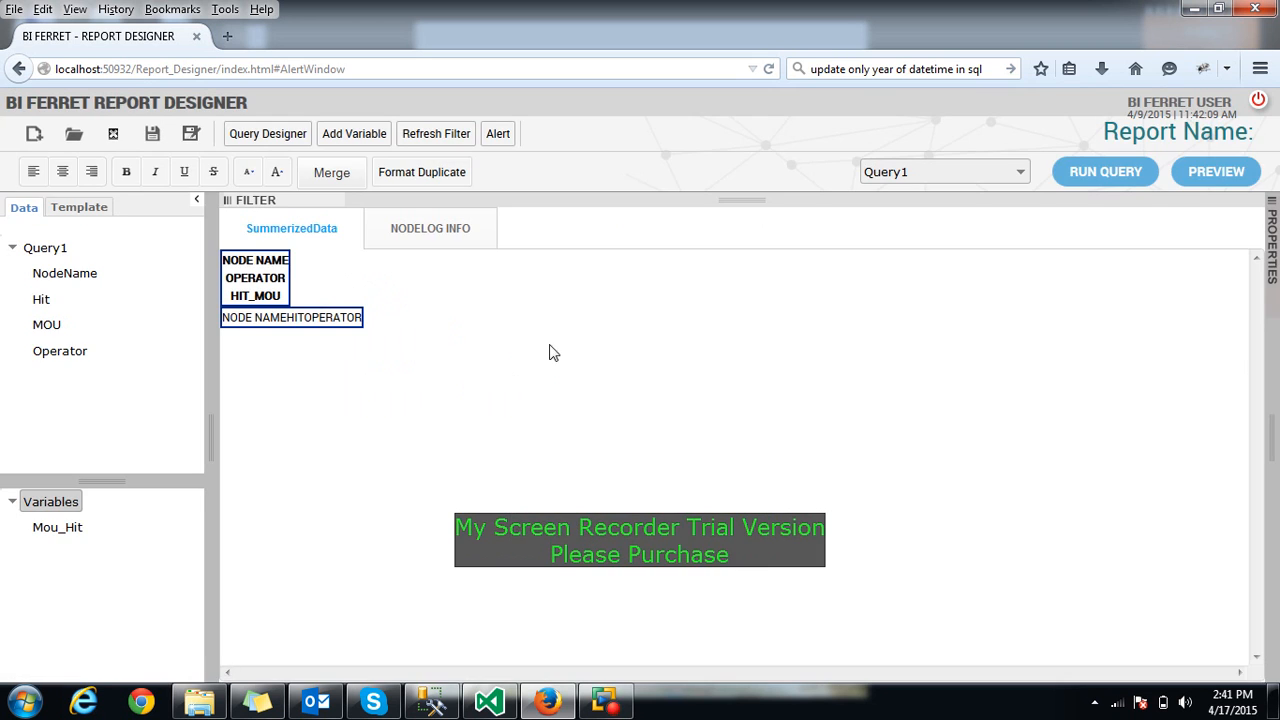
left_click(772, 70)
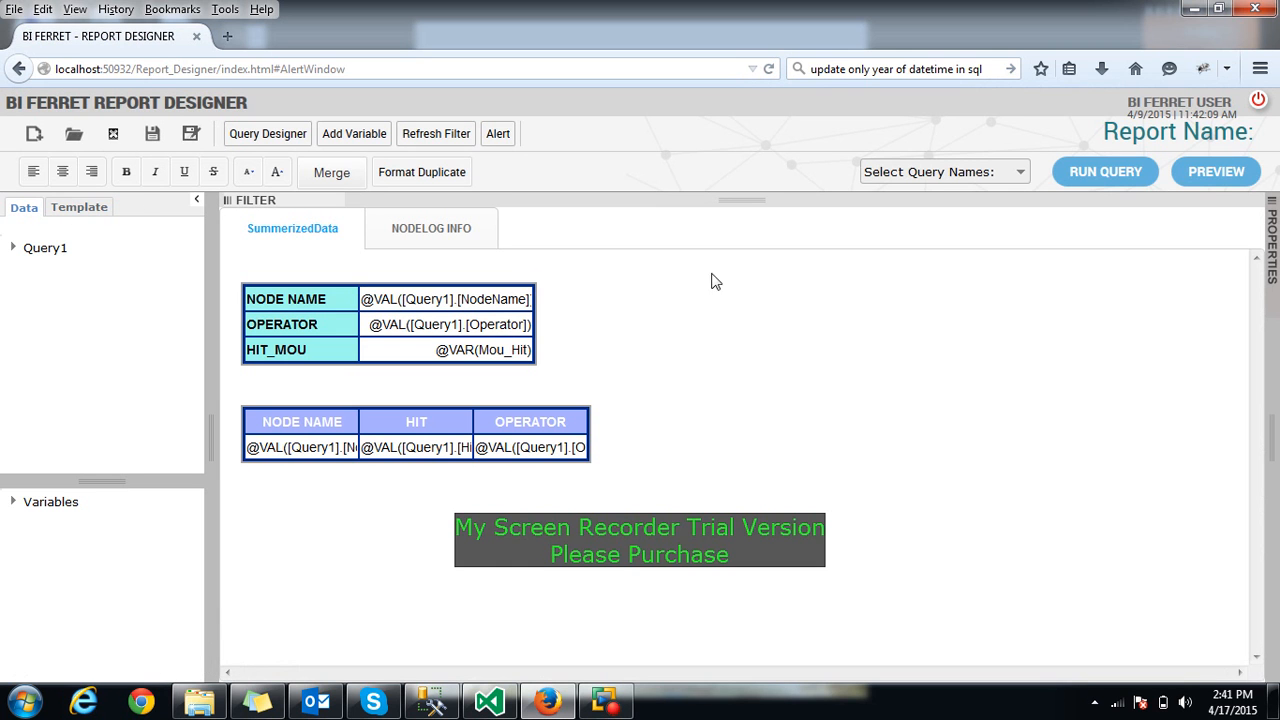
Browse the saved reports in SampleFolder, Doze ISP and TELENOR MYANMAR, and close the report list without opening any
left_click(80, 143)
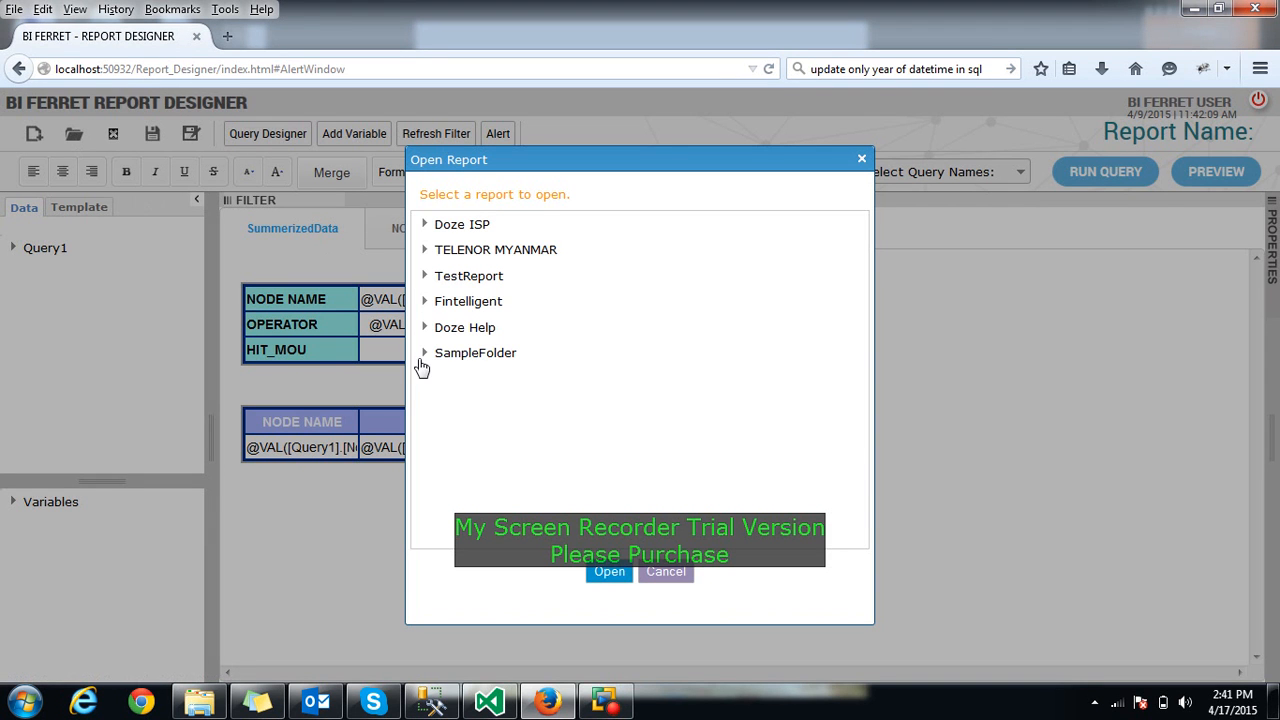
left_click(423, 354)
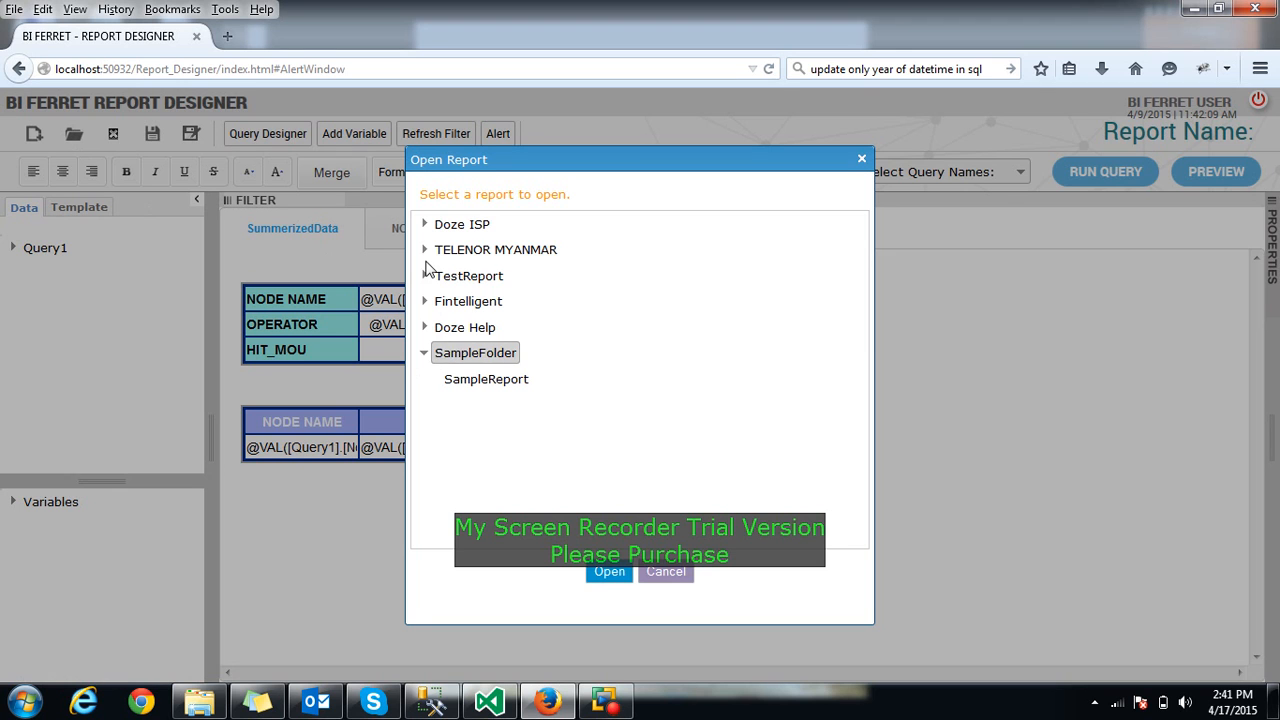
left_click(425, 225)
left_click(425, 225)
left_click(424, 250)
left_click(424, 250)
left_click(425, 225)
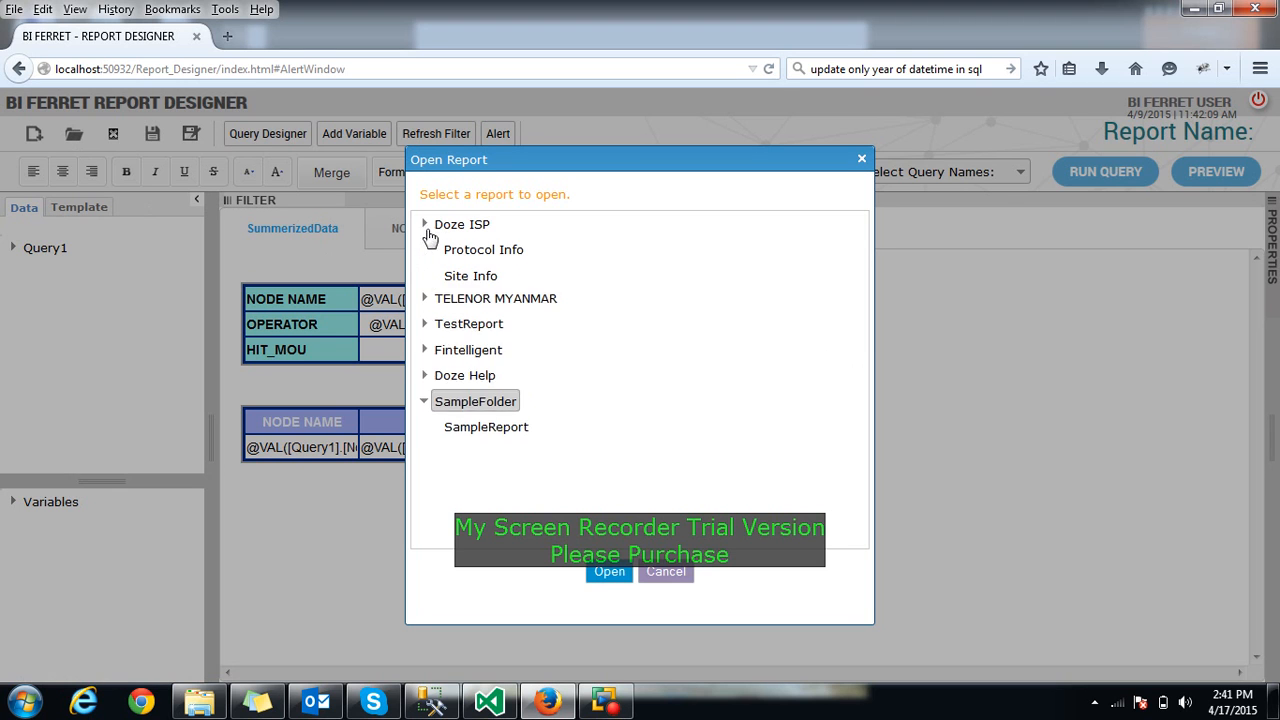
left_click(424, 405)
left_click(862, 160)
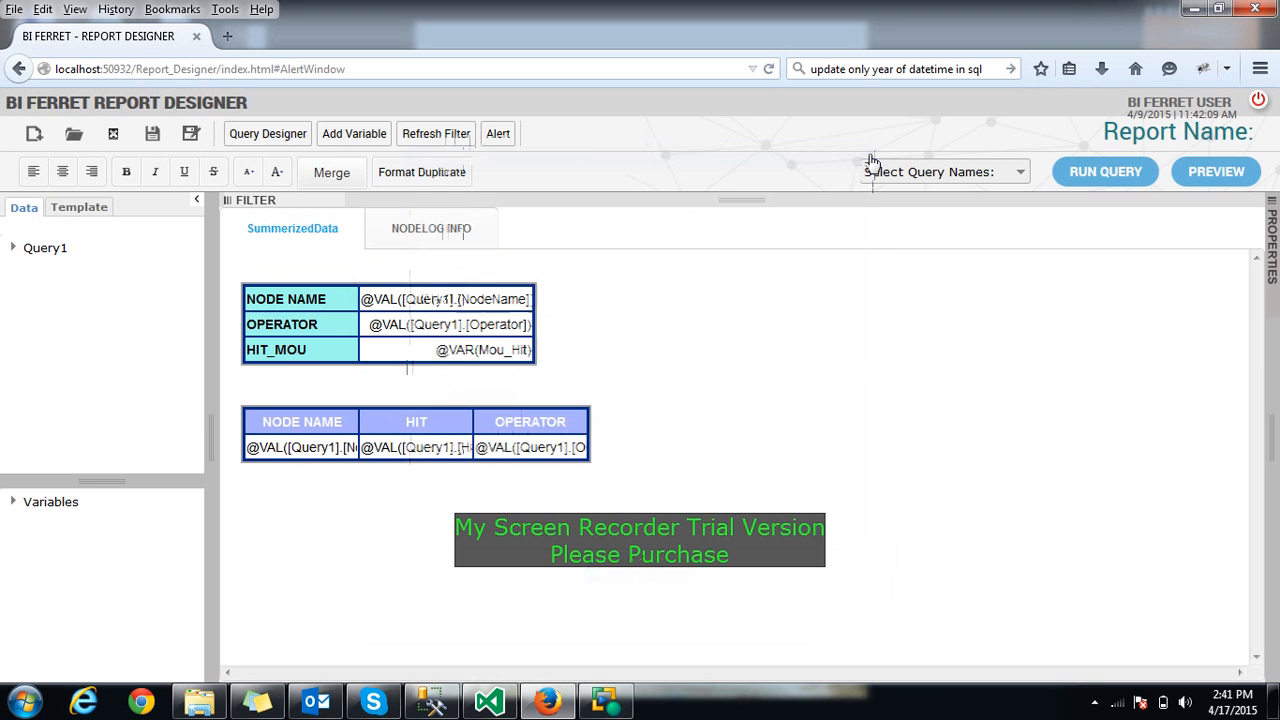
Log out of the report designer
left_click(1259, 100)
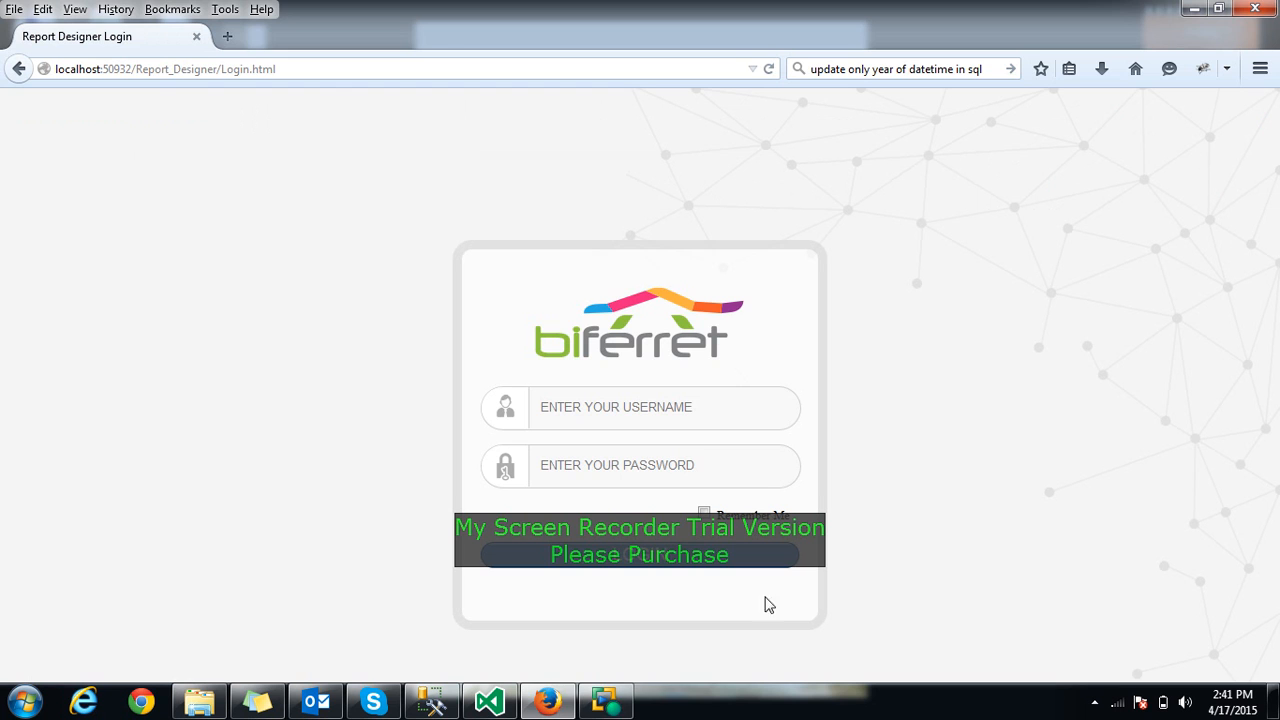
left_click(623, 697)
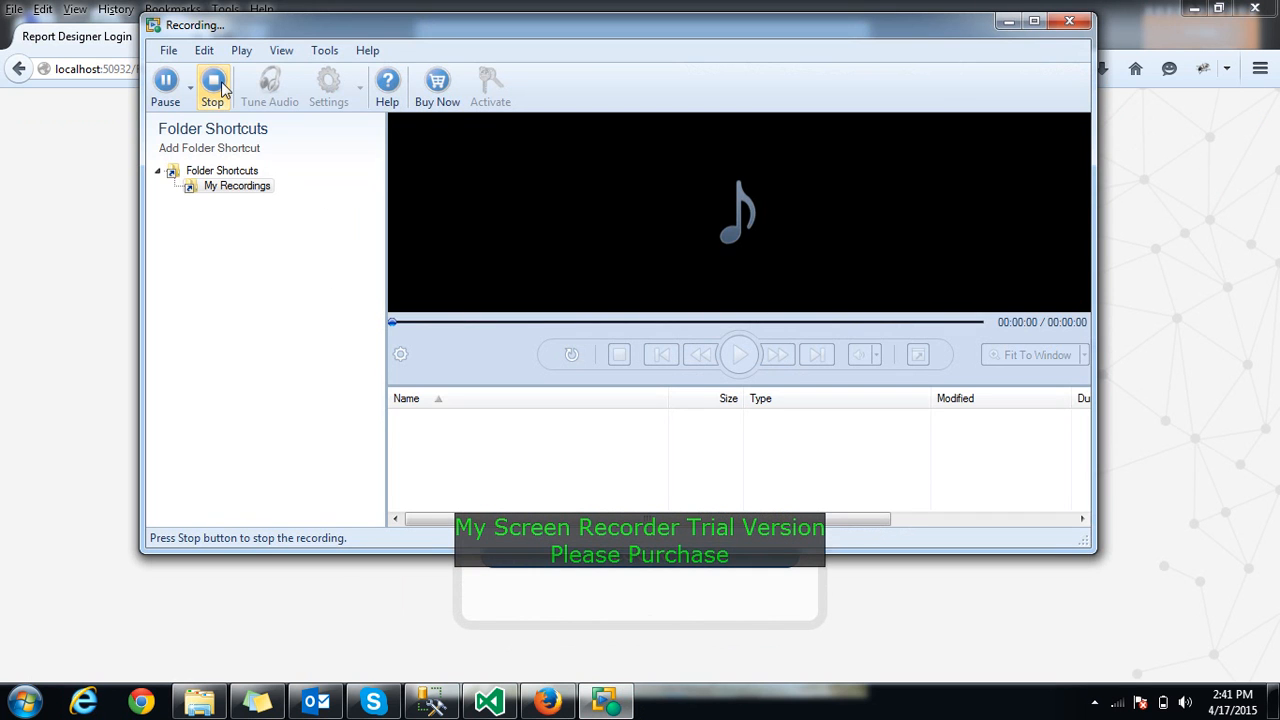